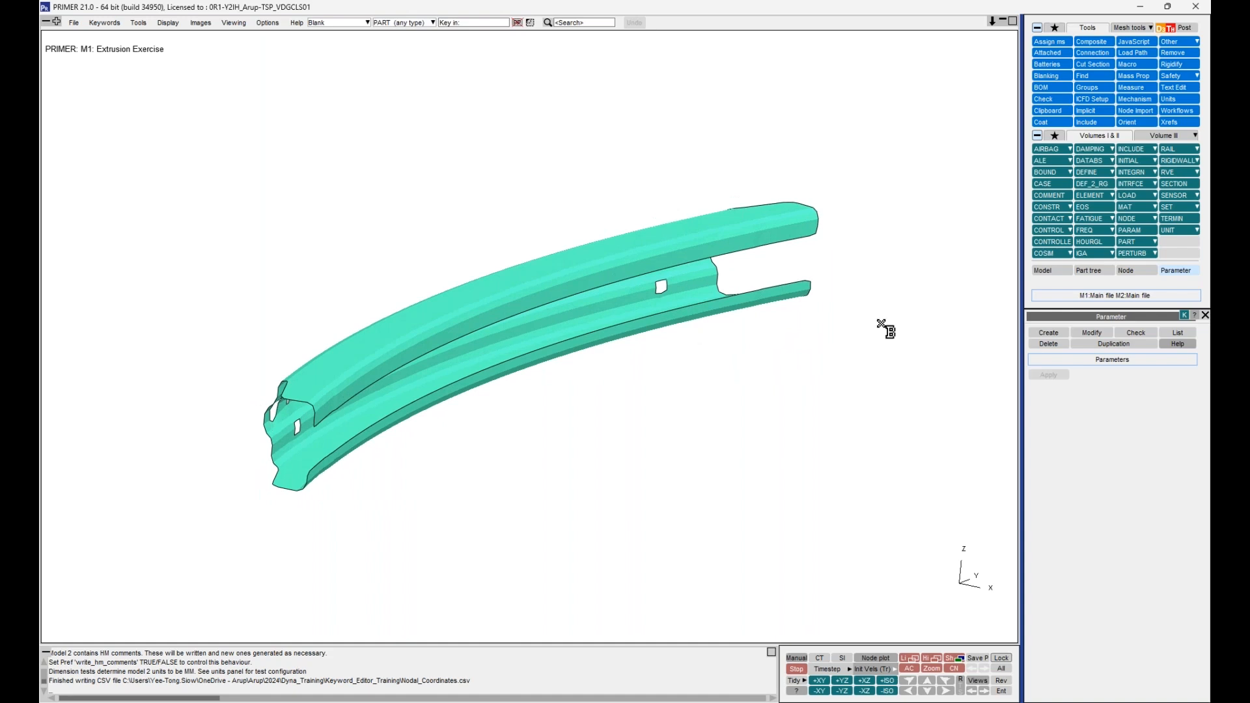
Close the Parameter and Node function panels to return to the list of models
{"action": "left_click", "coordinate": [1205, 315]}
{"action": "left_click_drag", "start_coordinate": [667, 328], "coordinate": [672, 326]}
{"action": "mouse_move", "coordinate": [617, 363]}
{"action": "left_mouse_down", "text": "shift"}
{"action": "mouse_move", "coordinate": [618, 350]}
{"action": "mouse_move", "coordinate": [623, 360]}
{"action": "left_mouse_up", "text": "shift"}
{"action": "middle_click_drag", "start_coordinate": [623, 360], "coordinate": [656, 383], "text": "shift"}
{"action": "scroll", "coordinate": [644, 383], "scroll_direction": "up", "scroll_amount": 1}
{"action": "left_click_drag", "start_coordinate": [643, 382], "coordinate": [639, 379], "text": "shift"}
{"action": "scroll", "coordinate": [640, 378], "scroll_direction": "up", "scroll_amount": 1}
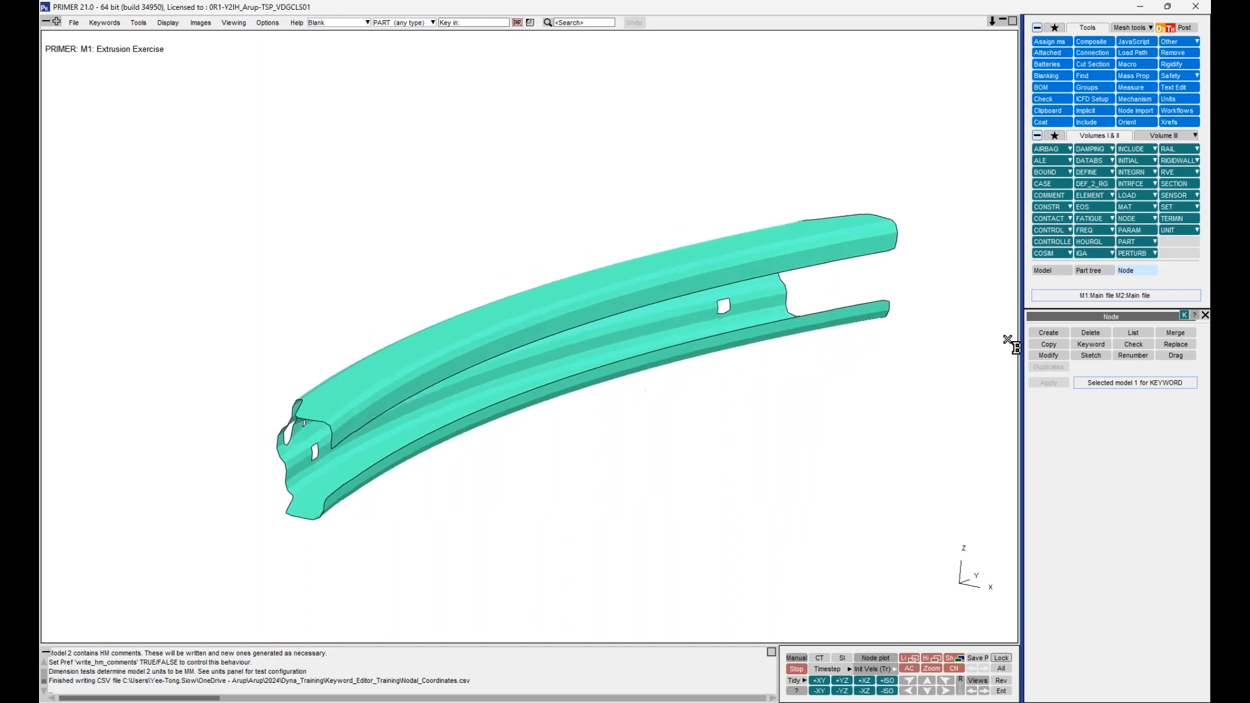
{"action": "left_click", "coordinate": [1204, 316]}
{"action": "middle_click_drag", "start_coordinate": [649, 326], "coordinate": [656, 324], "text": "shift"}
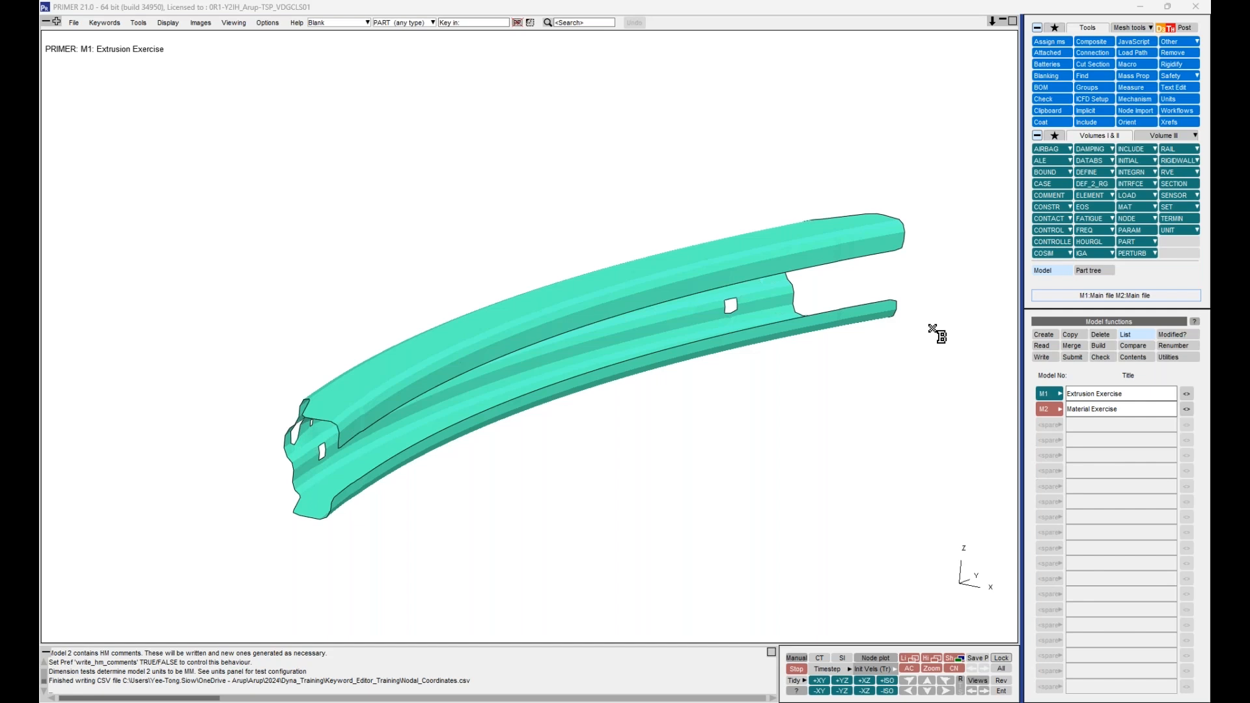
Contour the bumper beam by shell thickness using the Shell Thk plot option
{"action": "middle_click_drag", "start_coordinate": [770, 380], "coordinate": [755, 373]}
{"action": "left_click_drag", "start_coordinate": [755, 372], "coordinate": [748, 355], "text": "shift"}
{"action": "middle_click_drag", "start_coordinate": [748, 354], "coordinate": [740, 343], "text": "shift"}
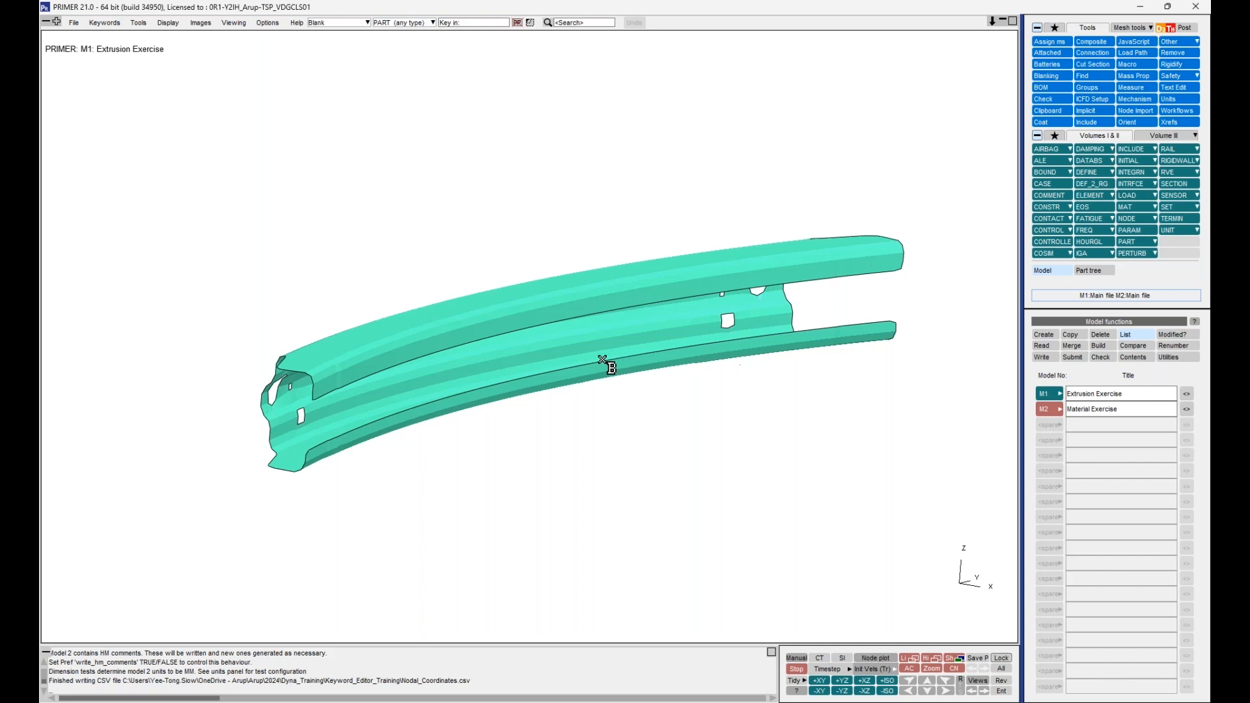
{"action": "left_click_drag", "start_coordinate": [599, 357], "coordinate": [558, 357], "text": "shift"}
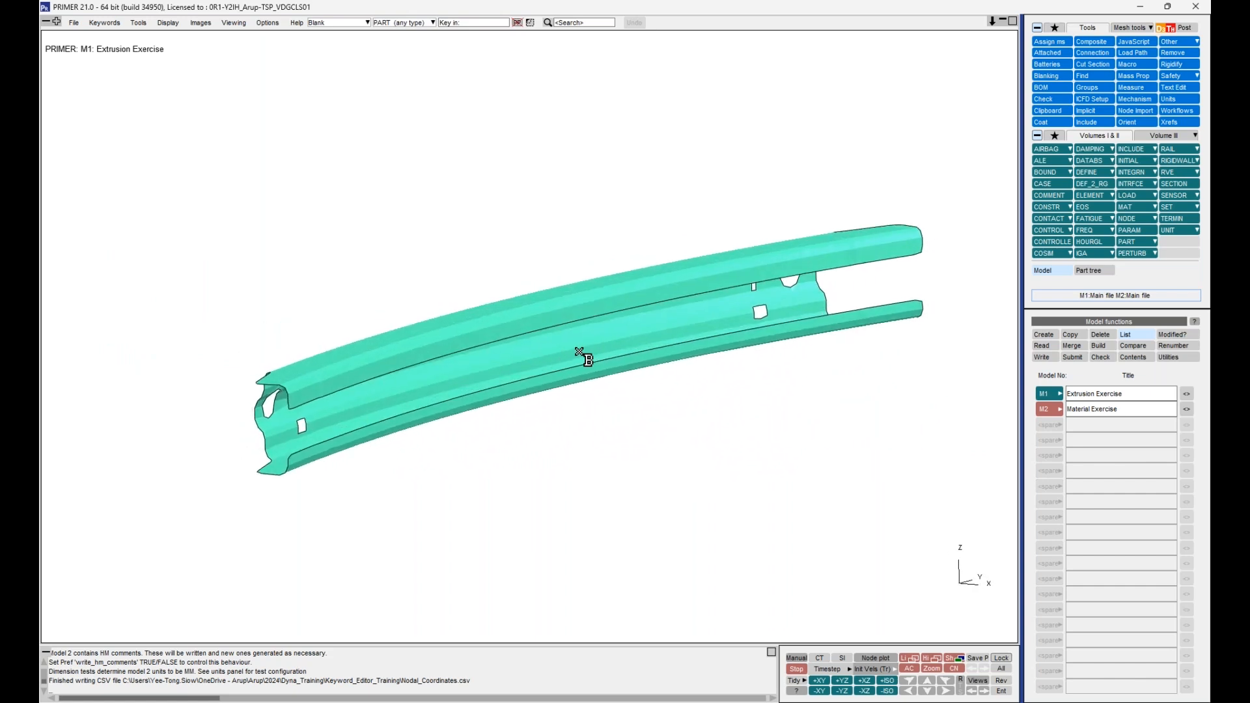
{"action": "mouse_move", "coordinate": [592, 355]}
{"action": "left_mouse_down", "text": "shift"}
{"action": "mouse_move", "coordinate": [575, 349]}
{"action": "mouse_move", "coordinate": [602, 357]}
{"action": "left_mouse_up", "text": "shift"}
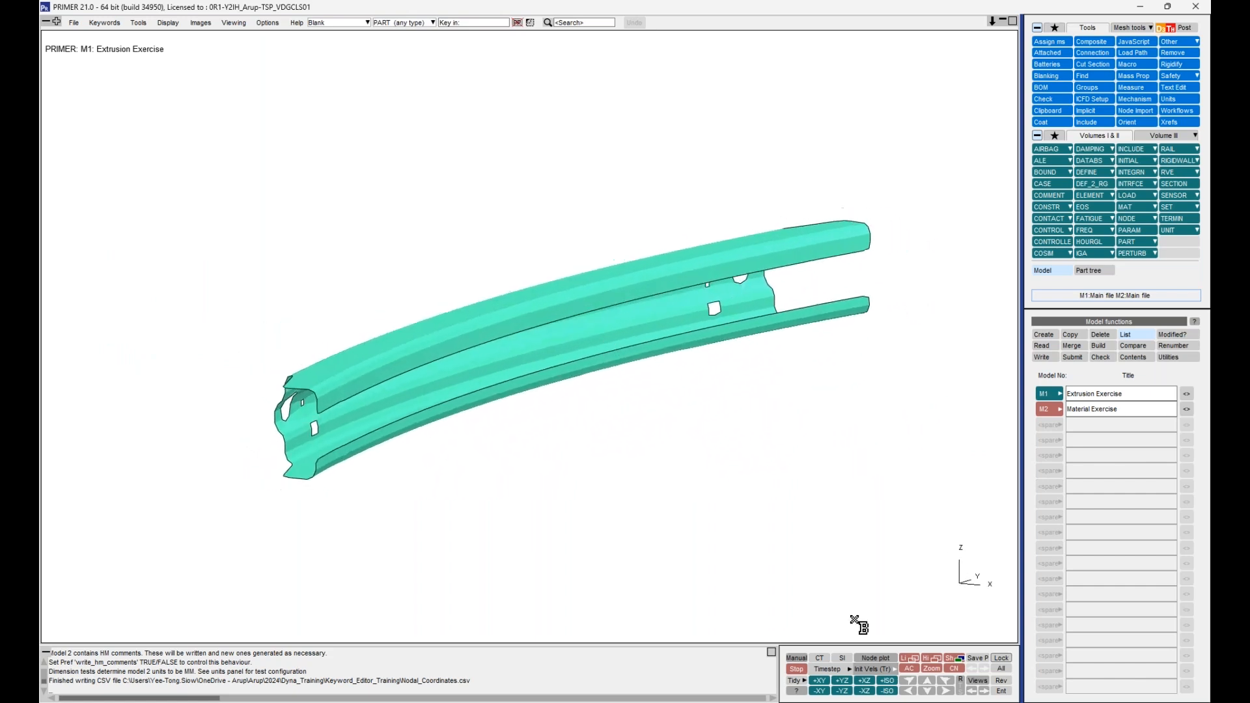
{"action": "left_click", "coordinate": [836, 670]}
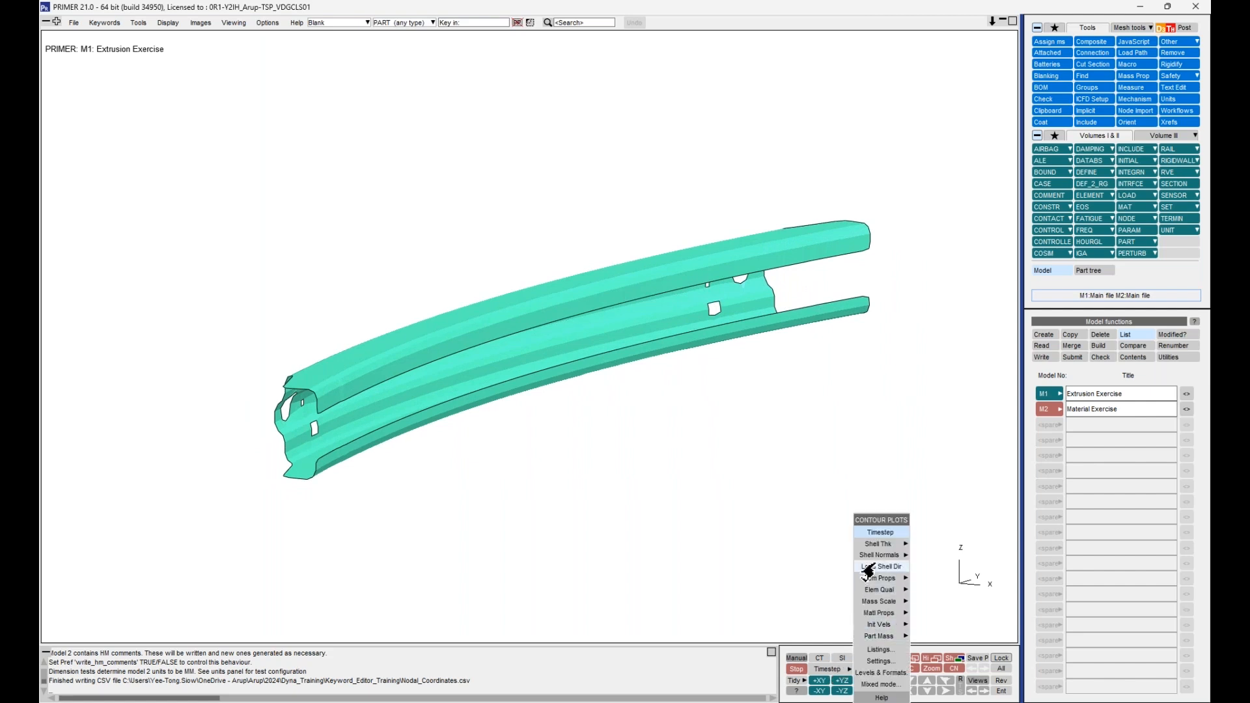
{"action": "mouse_move", "coordinate": [875, 547]}
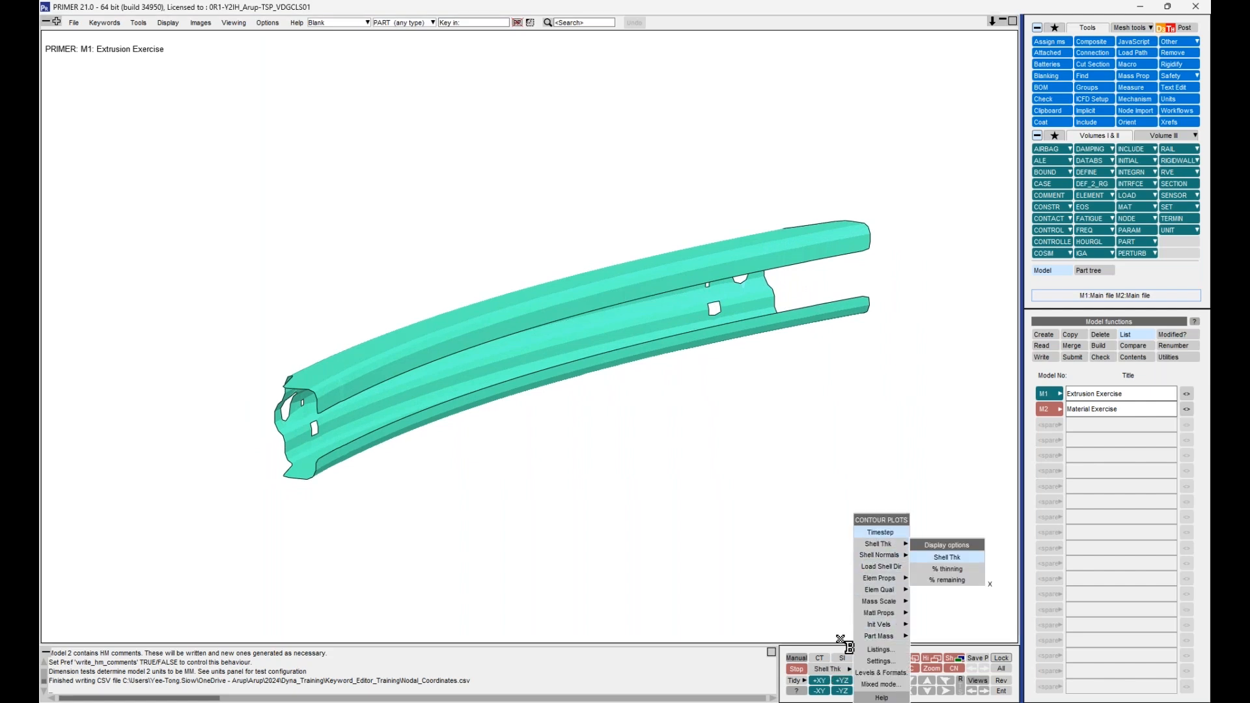
{"action": "left_click", "coordinate": [829, 670]}
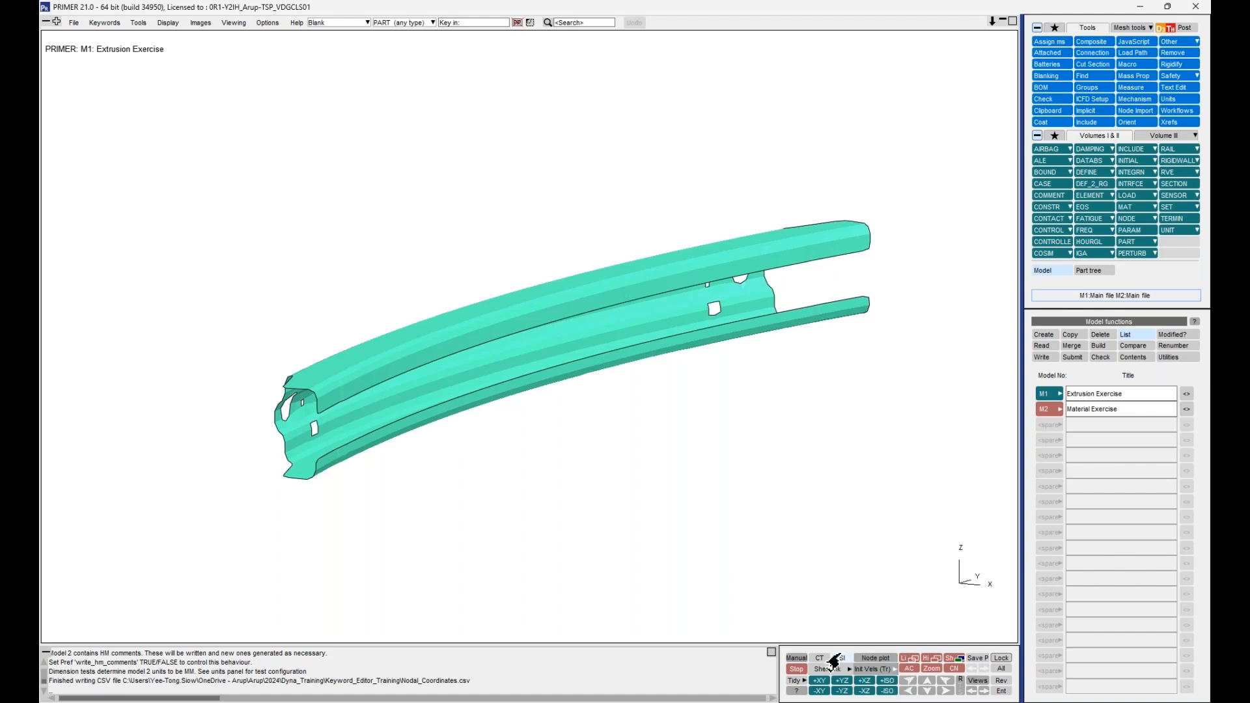
Open the bumper beam part for modification and edit the section it references
{"action": "mouse_move", "coordinate": [614, 426]}
{"action": "left_mouse_down", "text": "shift"}
{"action": "mouse_move", "coordinate": [610, 400]}
{"action": "mouse_move", "coordinate": [720, 338]}
{"action": "mouse_move", "coordinate": [728, 351]}
{"action": "mouse_move", "coordinate": [700, 349]}
{"action": "mouse_move", "coordinate": [645, 382]}
{"action": "mouse_move", "coordinate": [566, 298]}
{"action": "mouse_move", "coordinate": [549, 301]}
{"action": "left_mouse_up", "text": "shift"}
{"action": "right_click", "coordinate": [546, 293]}
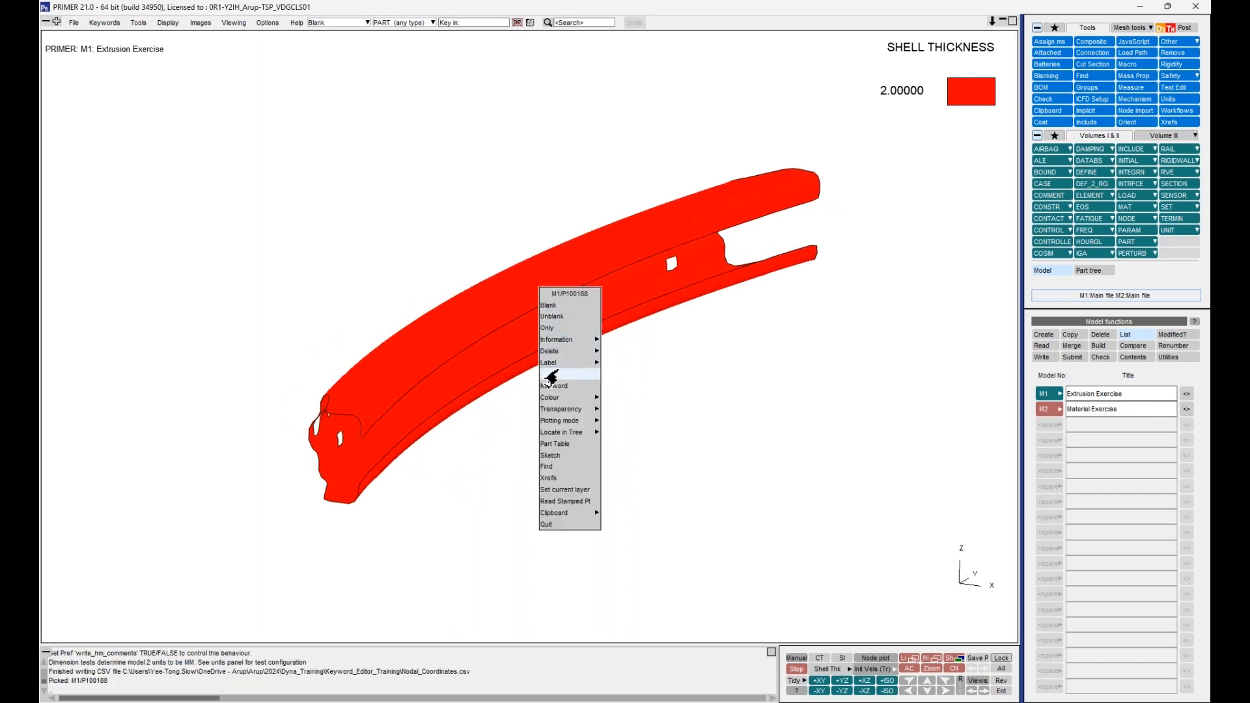
{"action": "left_click", "coordinate": [554, 374]}
{"action": "left_click", "coordinate": [629, 358]}
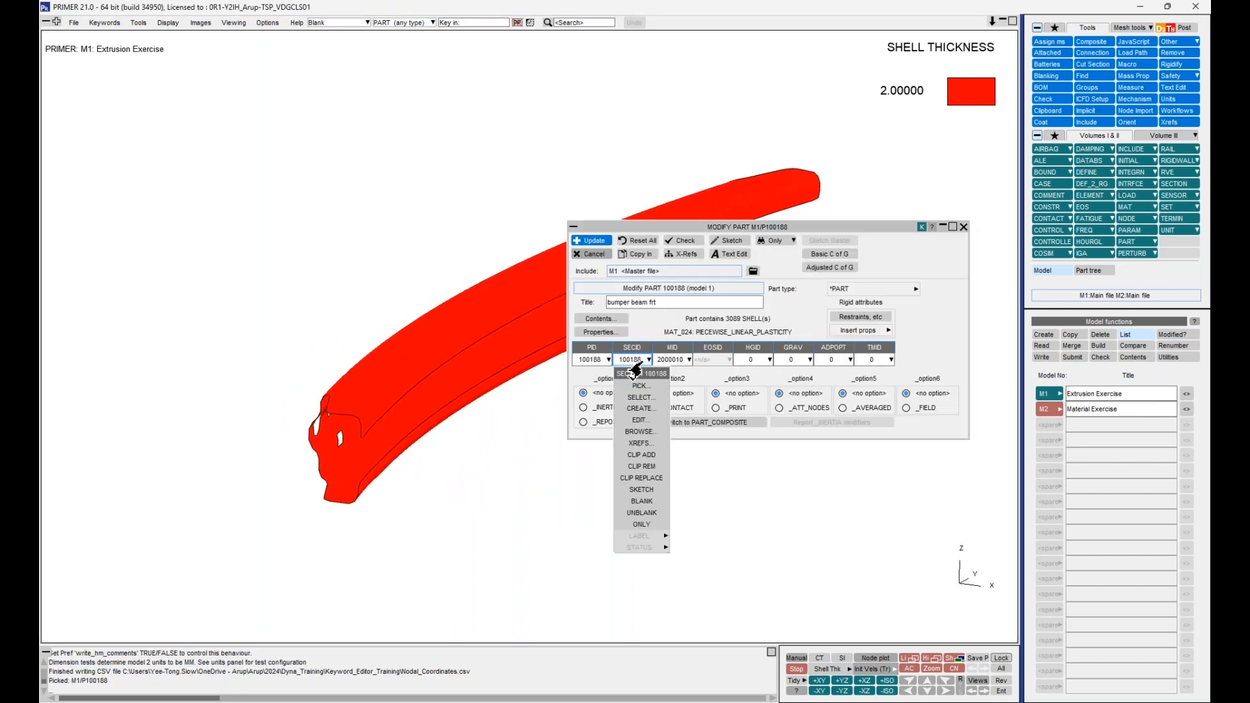
{"action": "left_click", "coordinate": [636, 384]}
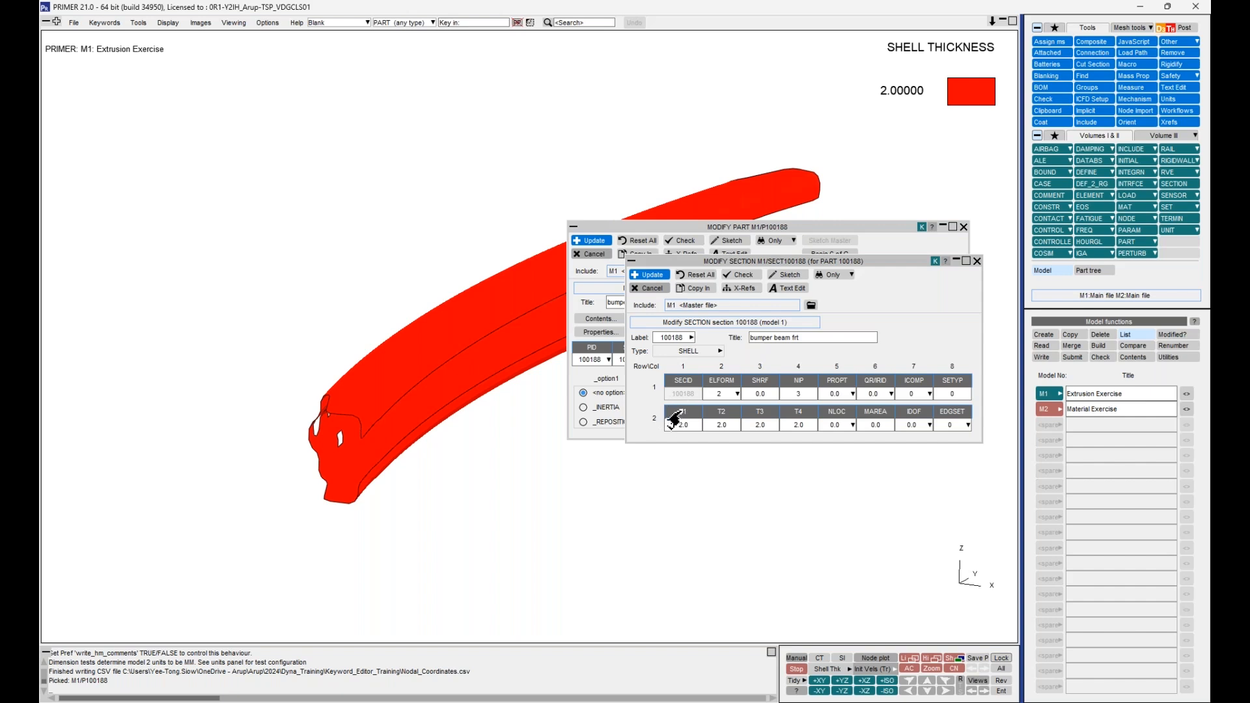
Check the section's thickness fields T1 to T4, and close the section and part editors without changes
{"action": "left_click", "coordinate": [686, 425]}
{"action": "left_click", "coordinate": [729, 425]}
{"action": "left_click", "coordinate": [759, 425]}
{"action": "left_click", "coordinate": [797, 426]}
{"action": "left_click", "coordinate": [876, 328]}
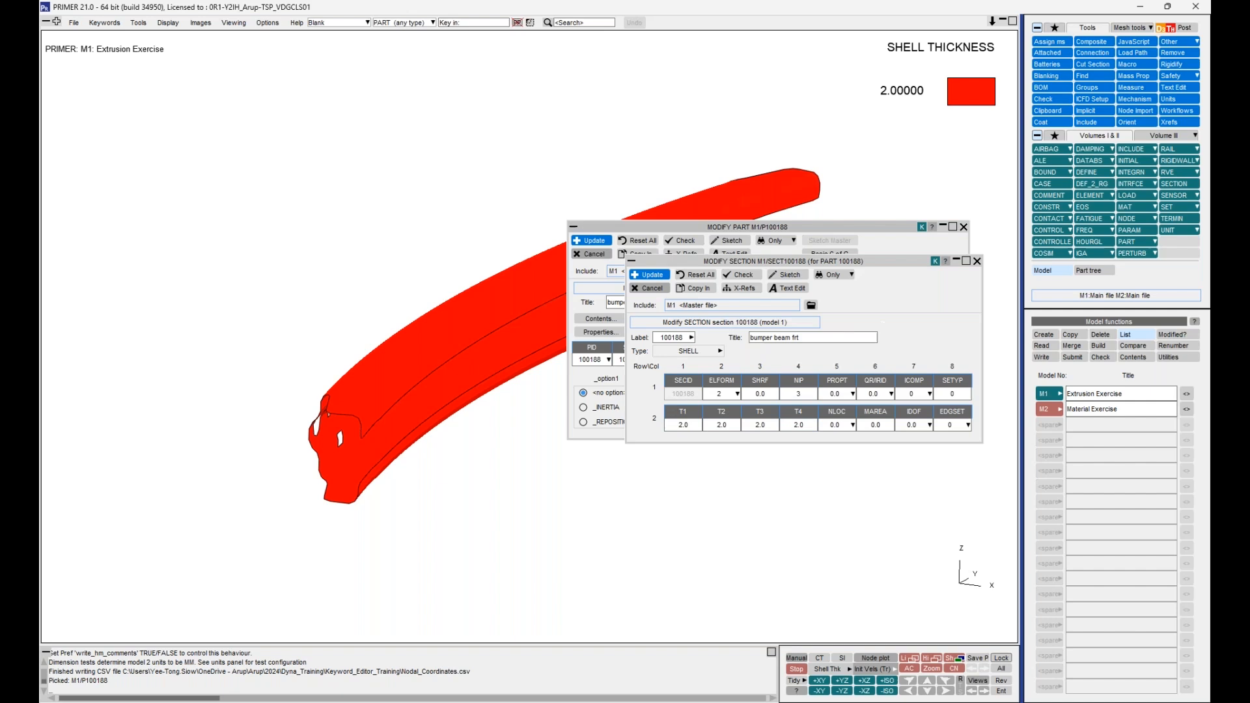
{"action": "left_click", "coordinate": [964, 227]}
Examine the shell thickness contour over the whole beam from several angles
{"action": "middle_click_drag", "start_coordinate": [697, 273], "coordinate": [521, 321]}
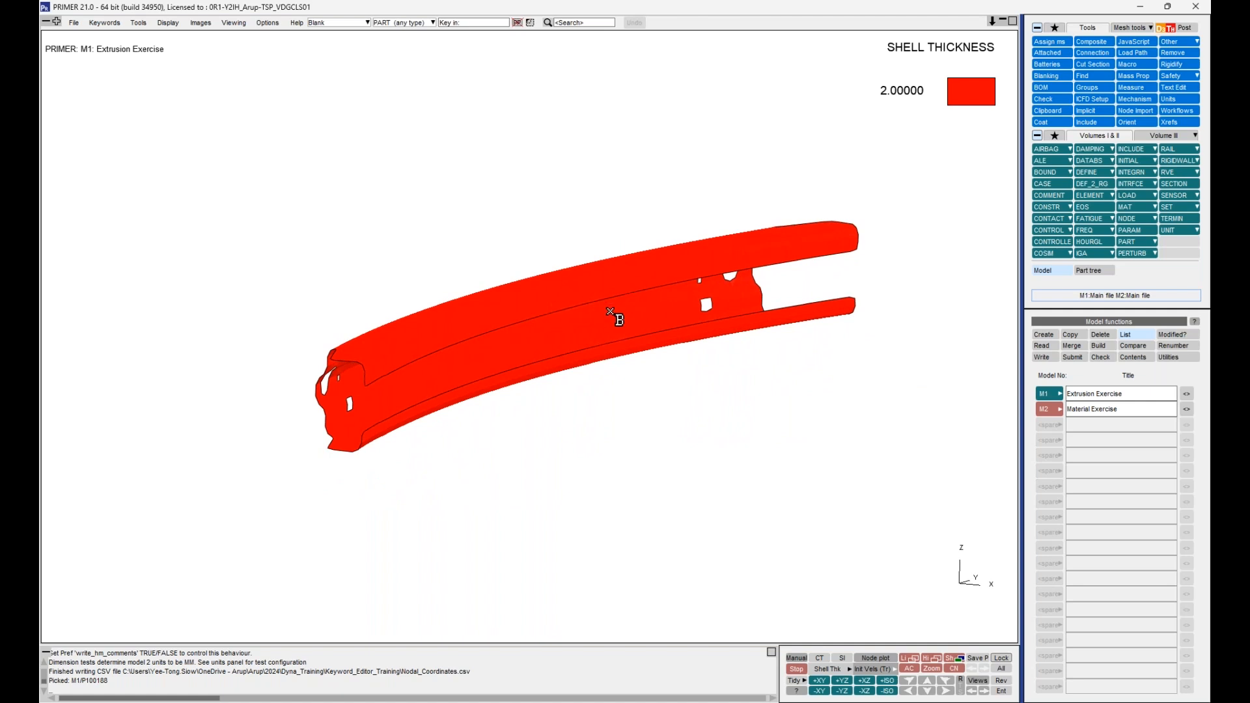
{"action": "middle_click_drag", "start_coordinate": [619, 306], "coordinate": [625, 293]}
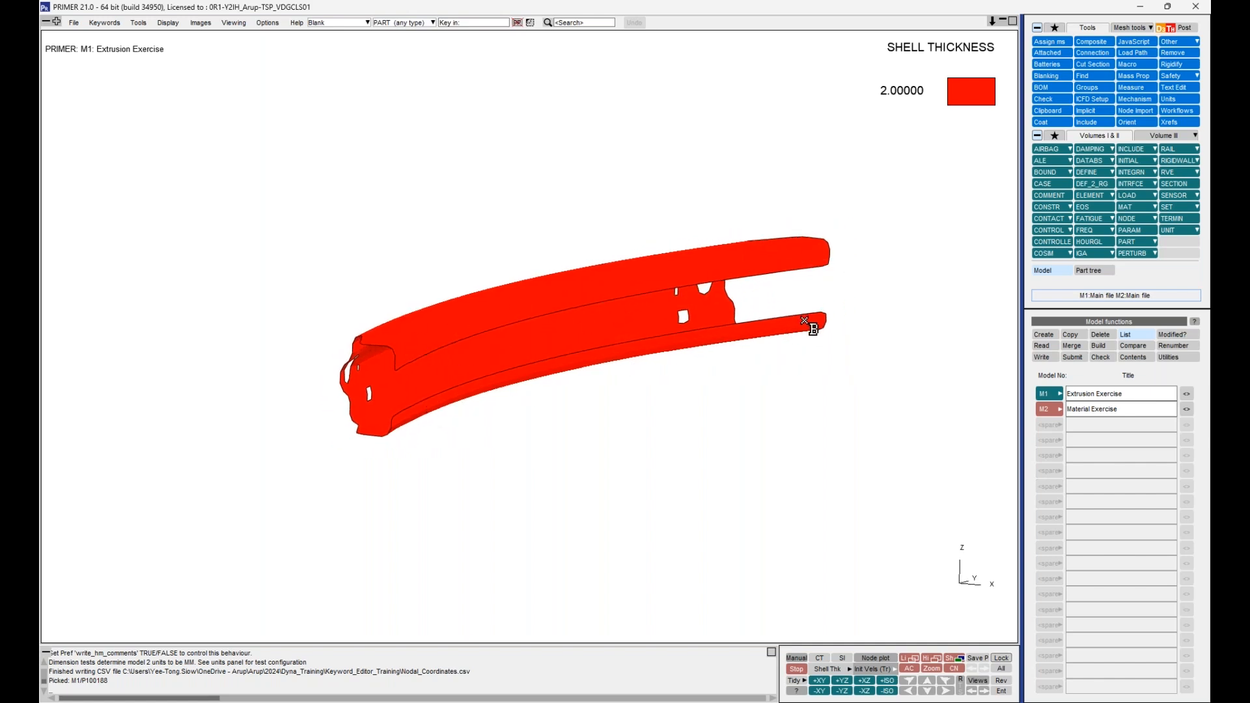
{"action": "middle_click_drag", "start_coordinate": [792, 324], "coordinate": [720, 317]}
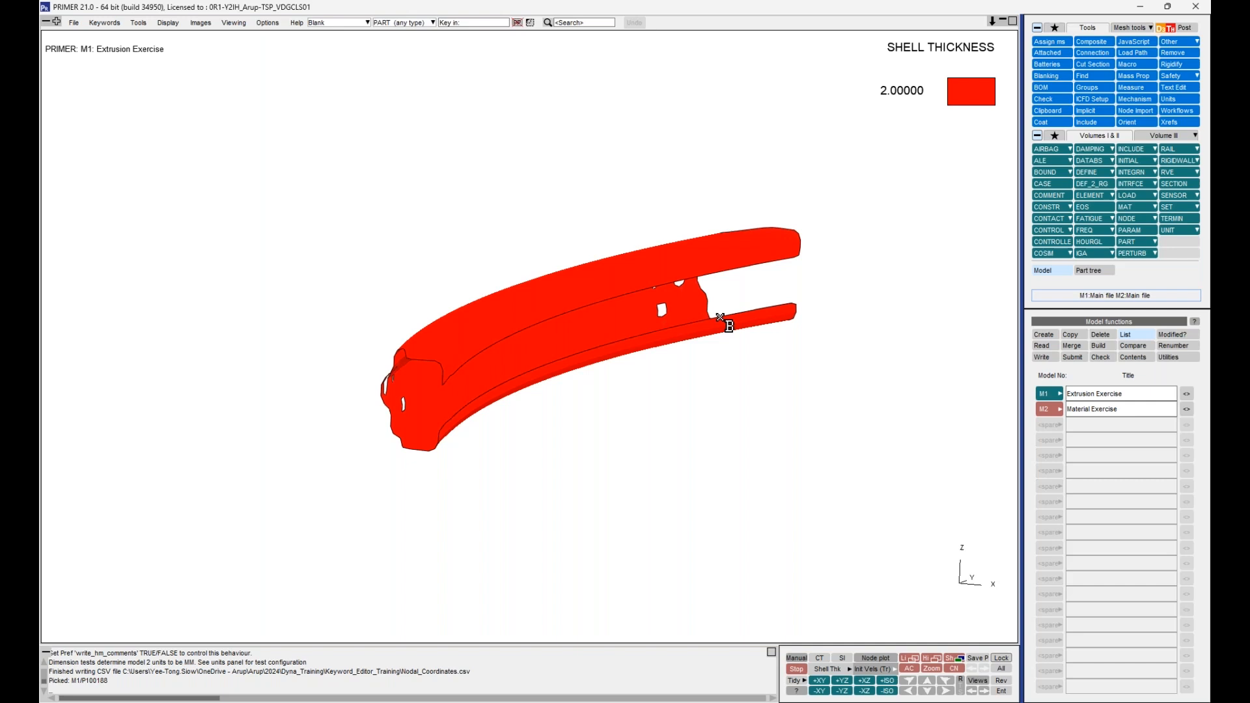
{"action": "mouse_move", "coordinate": [731, 304]}
{"action": "left_mouse_down", "text": "shift"}
{"action": "mouse_move", "coordinate": [727, 315]}
{"action": "mouse_move", "coordinate": [716, 284]}
{"action": "left_mouse_up", "text": "shift"}
{"action": "scroll", "coordinate": [717, 284], "scroll_direction": "up", "scroll_amount": 1}
{"action": "middle_click_drag", "start_coordinate": [716, 285], "coordinate": [723, 303], "text": "shift"}
{"action": "left_click_drag", "start_coordinate": [723, 302], "coordinate": [728, 287], "text": "shift"}
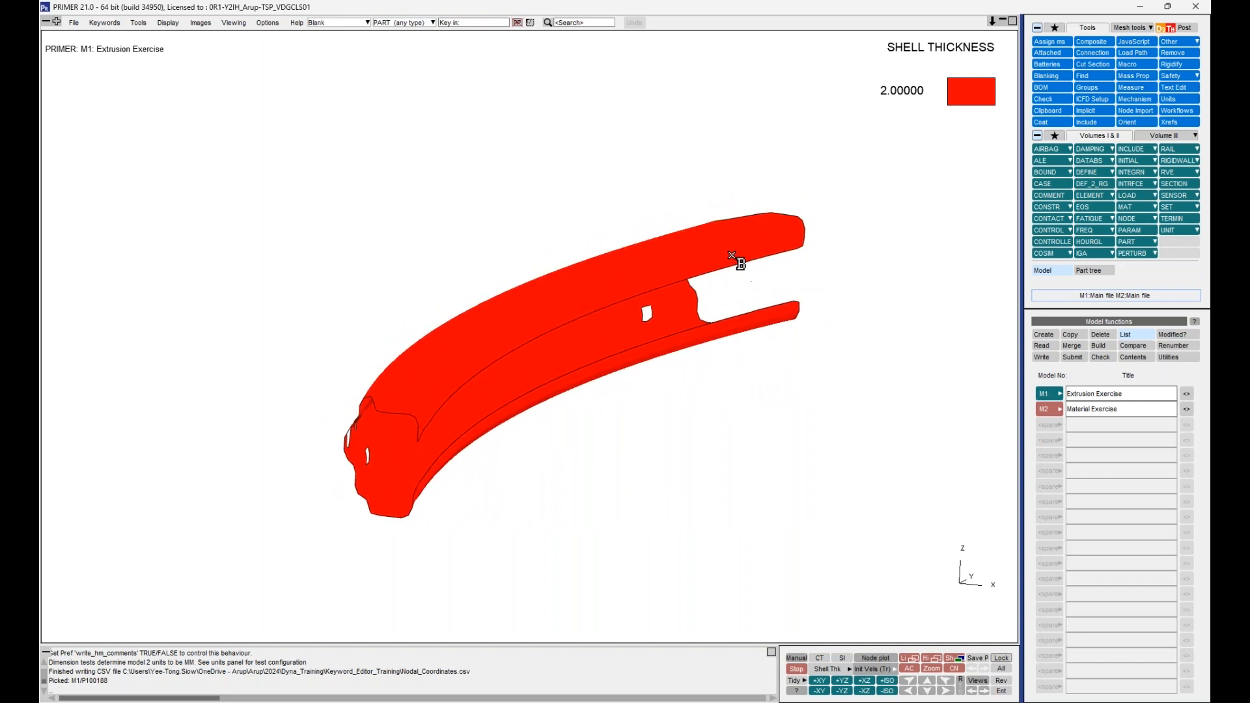
{"action": "left_click_drag", "start_coordinate": [608, 310], "coordinate": [648, 301], "text": "shift"}
Replace the thickness contour with the plain shaded display of the beam
{"action": "left_click", "coordinate": [950, 658]}
{"action": "middle_click_drag", "start_coordinate": [623, 405], "coordinate": [641, 399], "text": "shift"}
{"action": "left_click_drag", "start_coordinate": [642, 399], "coordinate": [612, 372], "text": "shift"}
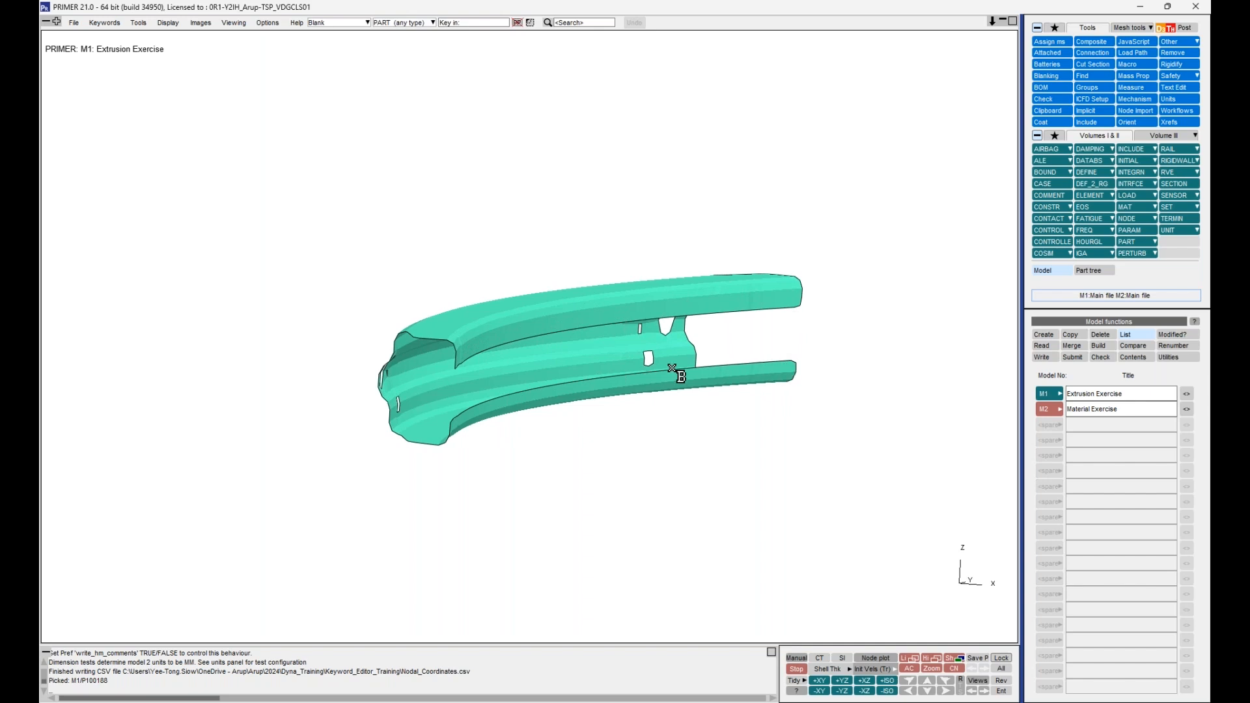
{"action": "left_click_drag", "start_coordinate": [760, 370], "coordinate": [755, 361], "text": "shift"}
{"action": "scroll", "coordinate": [690, 328], "scroll_direction": "up", "scroll_amount": 4}
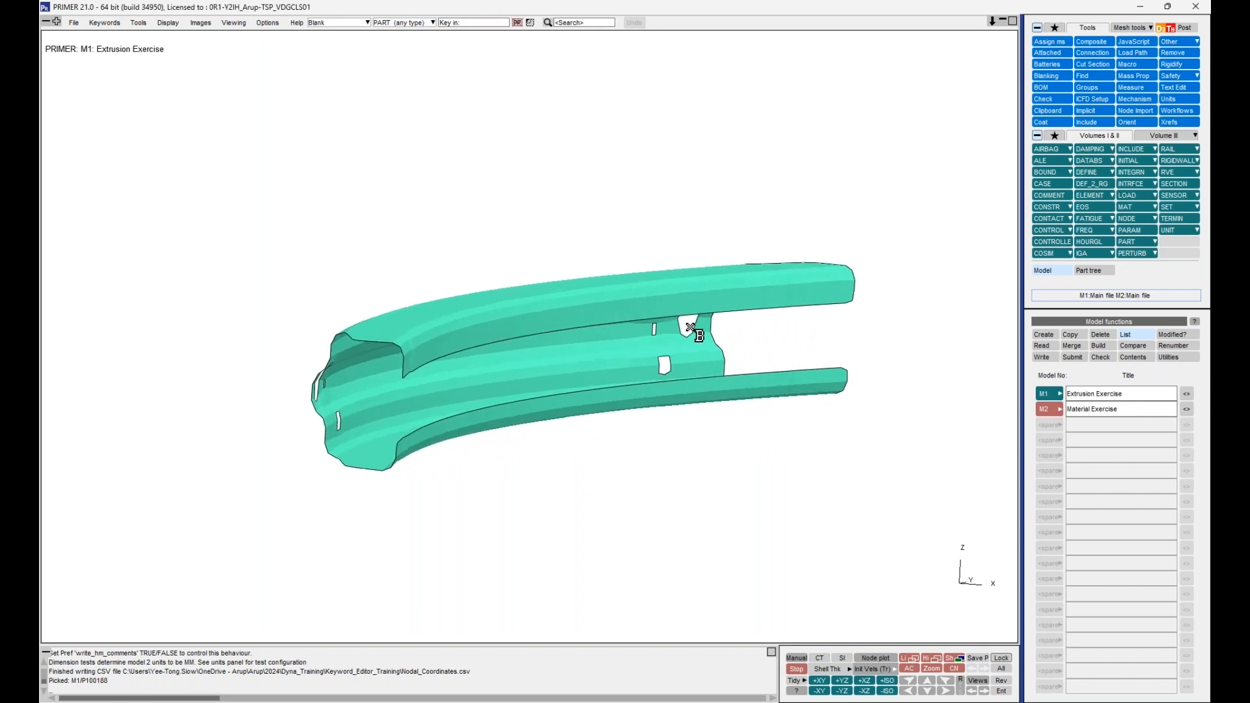
{"action": "middle_click_drag", "start_coordinate": [690, 328], "coordinate": [686, 314], "text": "shift"}
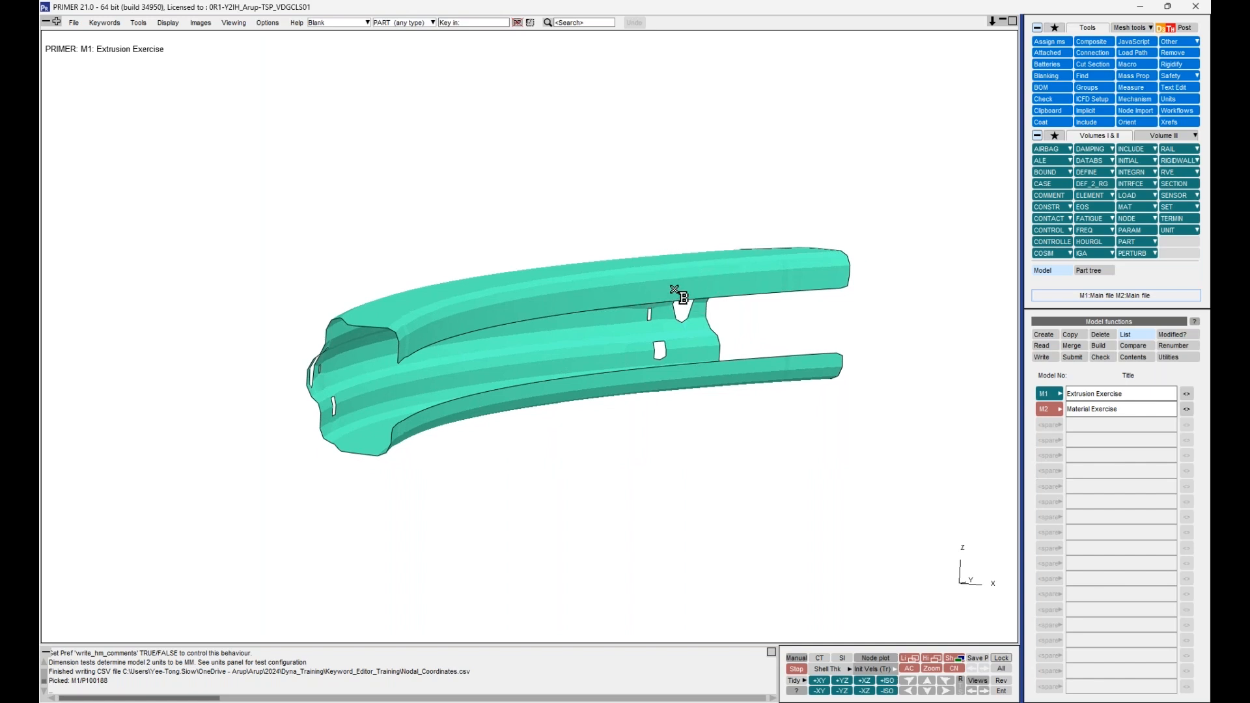
Open the keyword table of the SHELL elements for model M1
{"action": "left_click", "coordinate": [1086, 199]}
{"action": "left_click", "coordinate": [1115, 460]}
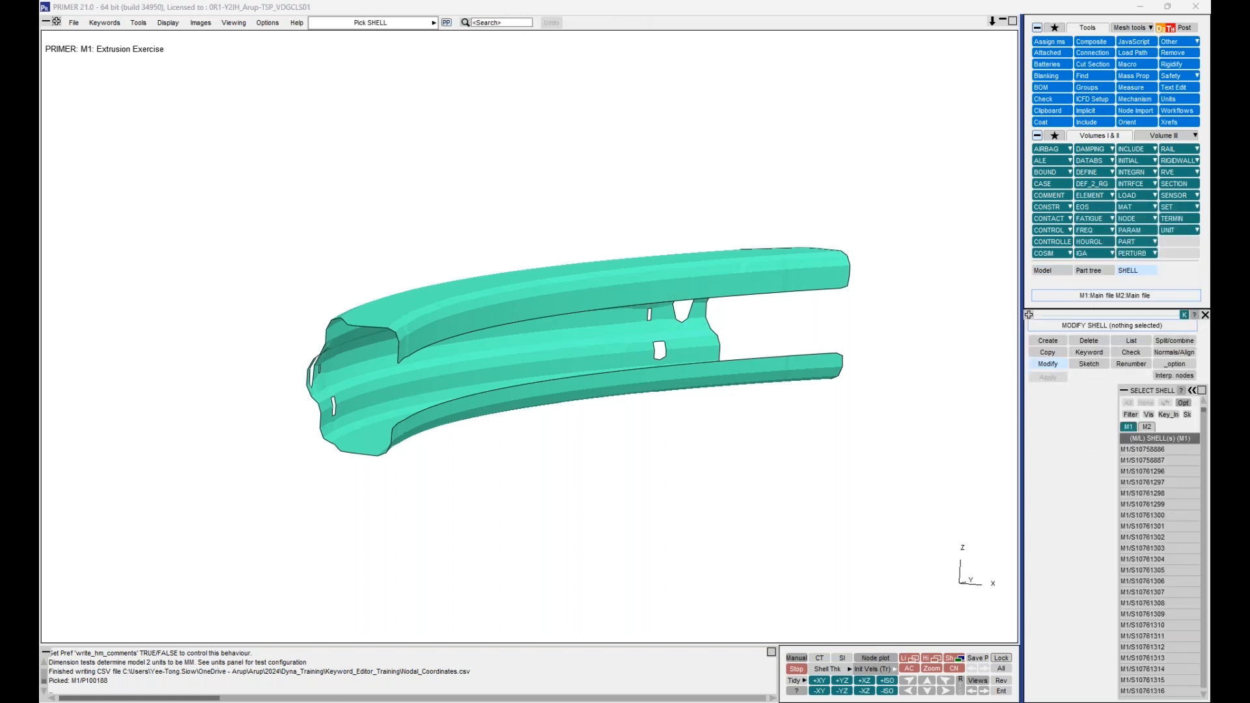
{"action": "left_click", "coordinate": [1087, 355]}
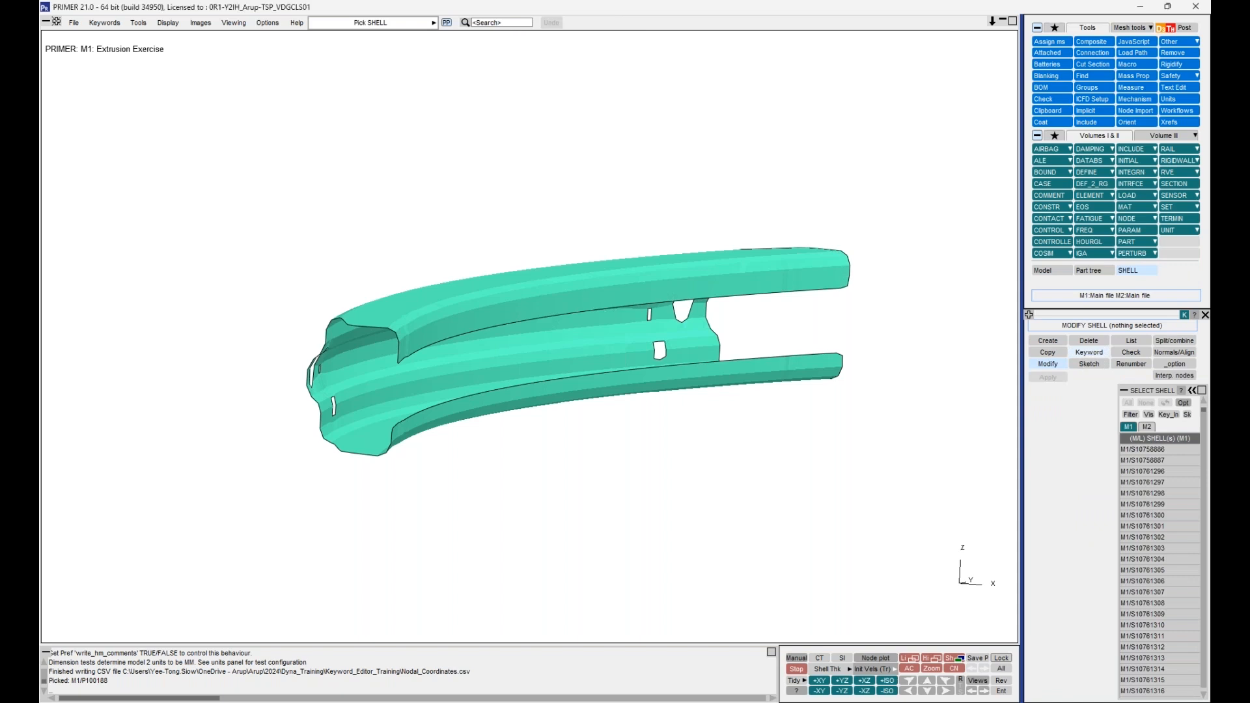
Enlarge the ELEMENT_SHELL table to 14 rows and arrange it below the beam so both are in view
{"action": "left_click_drag", "start_coordinate": [800, 247], "coordinate": [690, 117]}
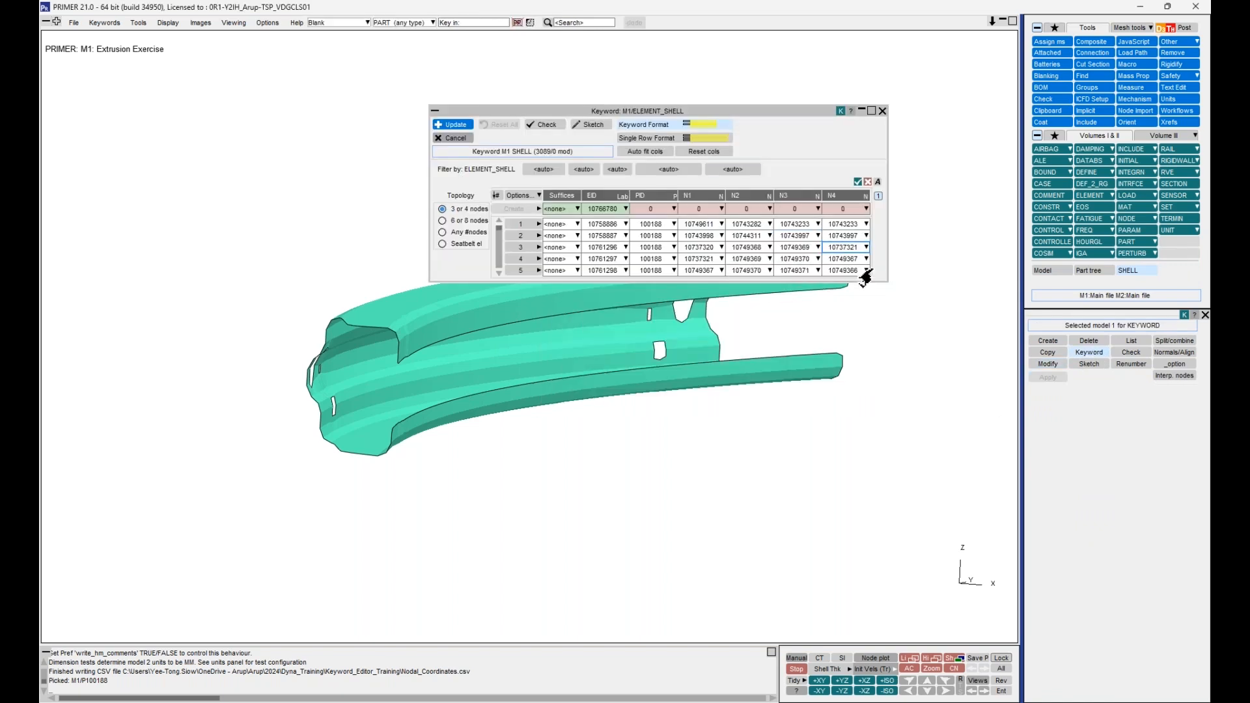
{"action": "left_click_drag", "start_coordinate": [965, 368], "coordinate": [981, 391]}
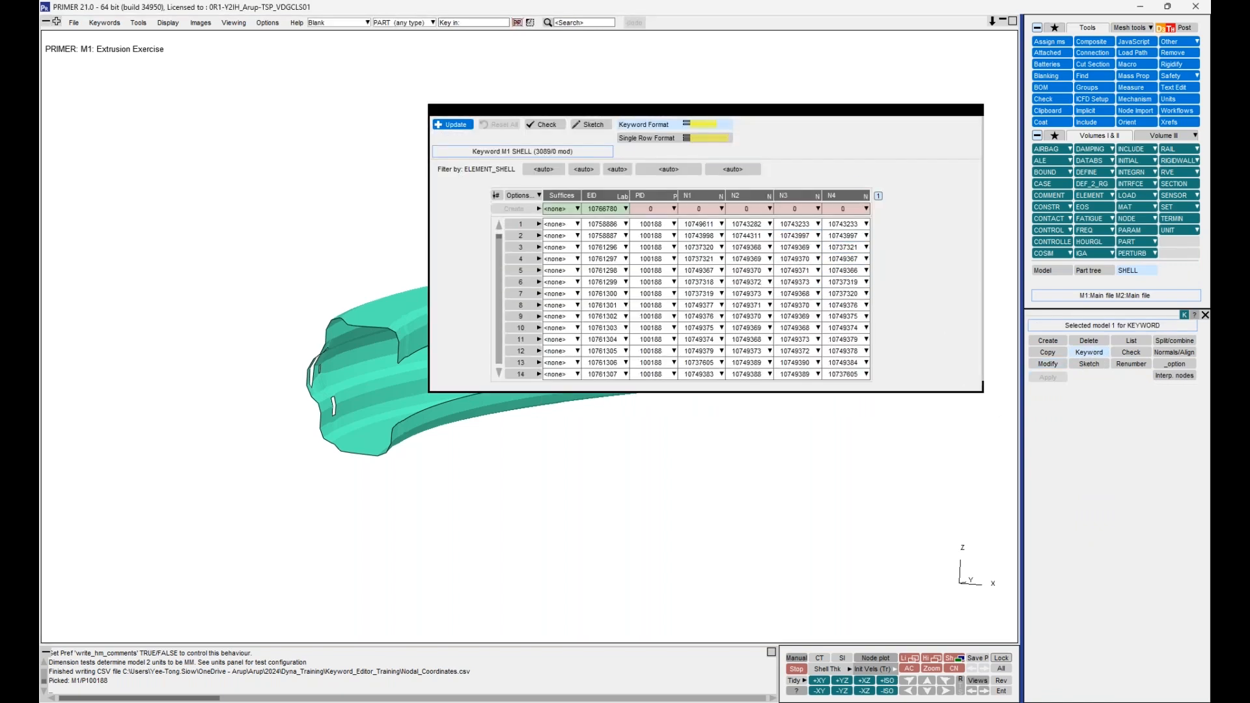
{"action": "left_click_drag", "start_coordinate": [815, 112], "coordinate": [833, 356]}
{"action": "middle_click_drag", "start_coordinate": [777, 274], "coordinate": [723, 142], "text": "shift"}
{"action": "left_click_drag", "start_coordinate": [723, 142], "coordinate": [721, 200], "text": "shift"}
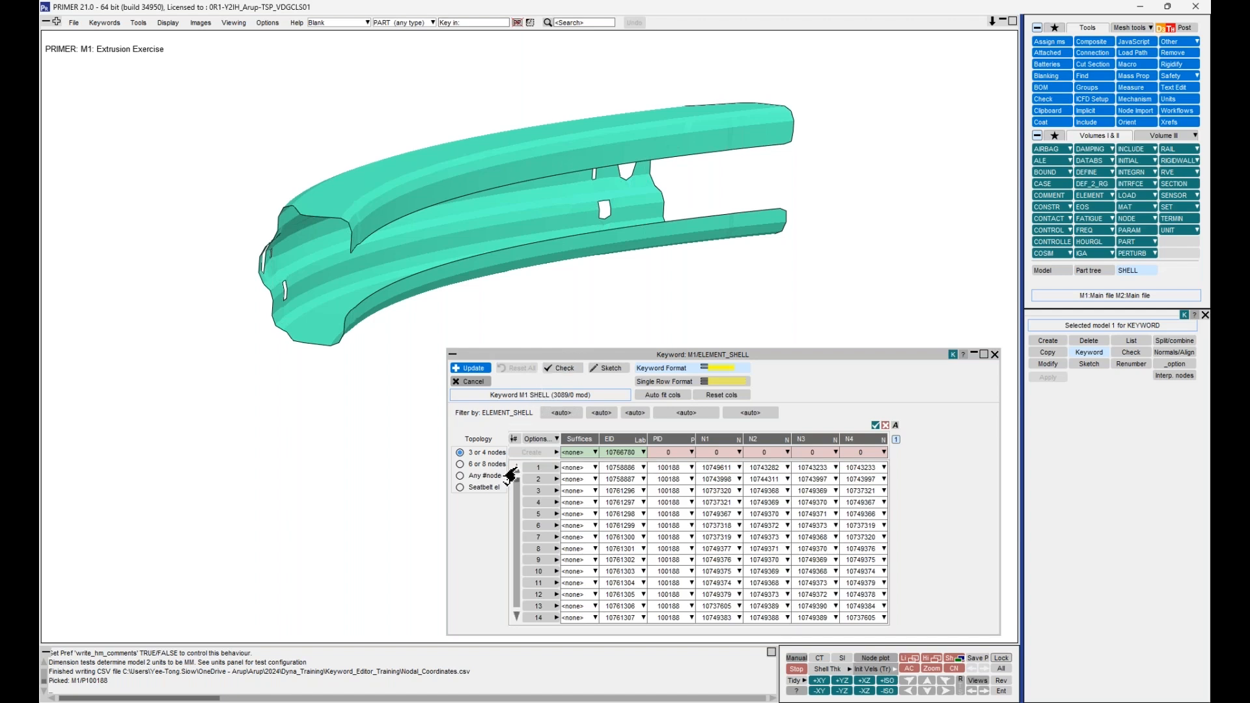
Look through the shell element rows with their part and node IDs, and return to the first row
{"action": "left_click", "coordinate": [514, 617]}
{"action": "left_click", "coordinate": [514, 617]}
{"action": "left_click", "coordinate": [514, 617]}
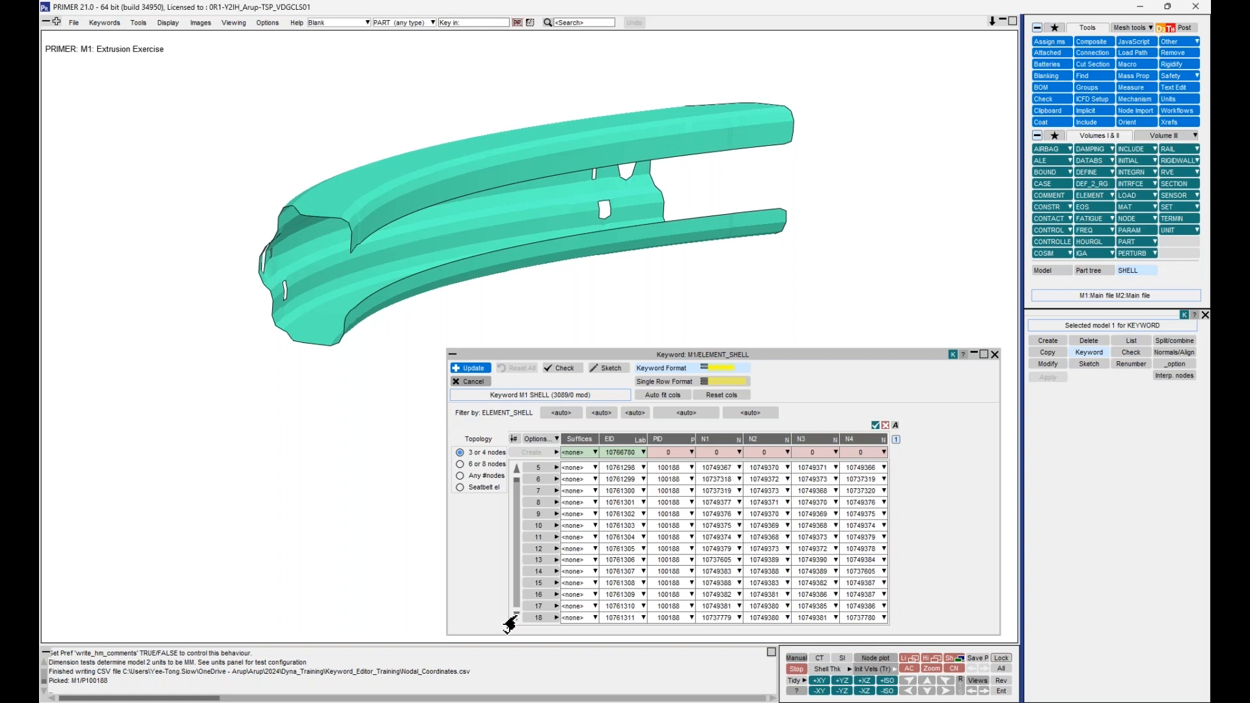
{"action": "left_click", "coordinate": [514, 616]}
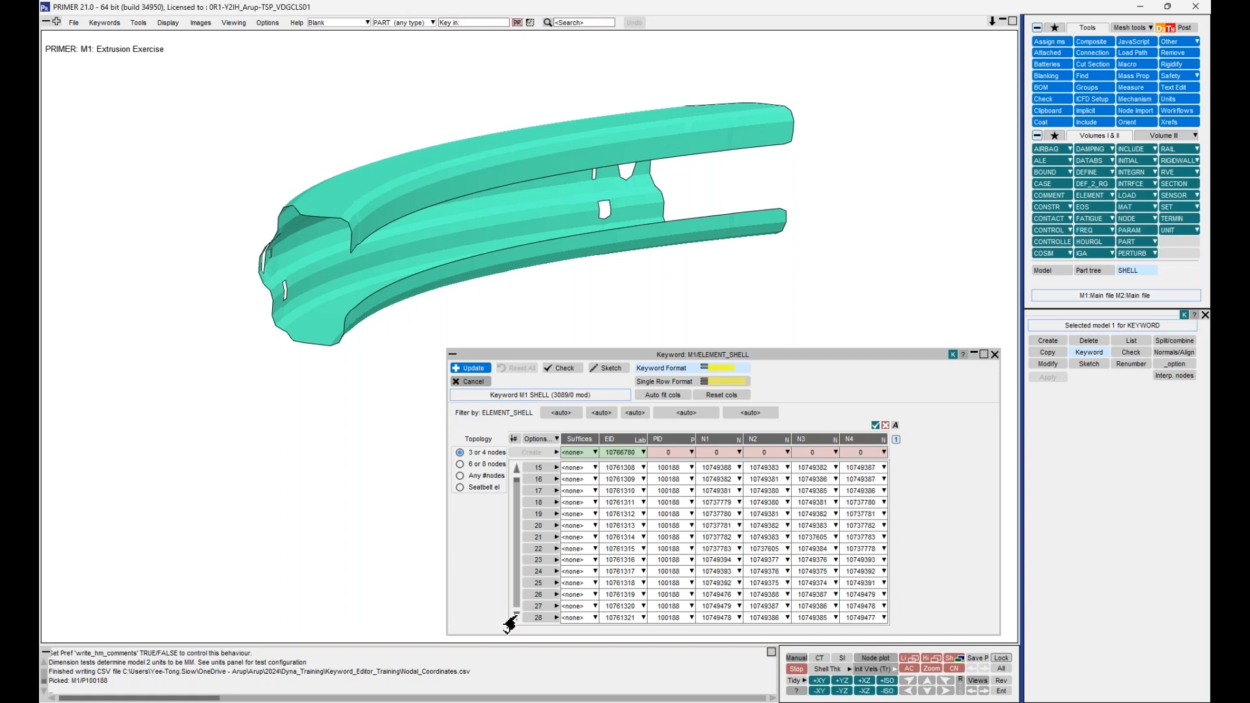
{"action": "left_click", "coordinate": [514, 616]}
{"action": "left_click", "coordinate": [514, 616]}
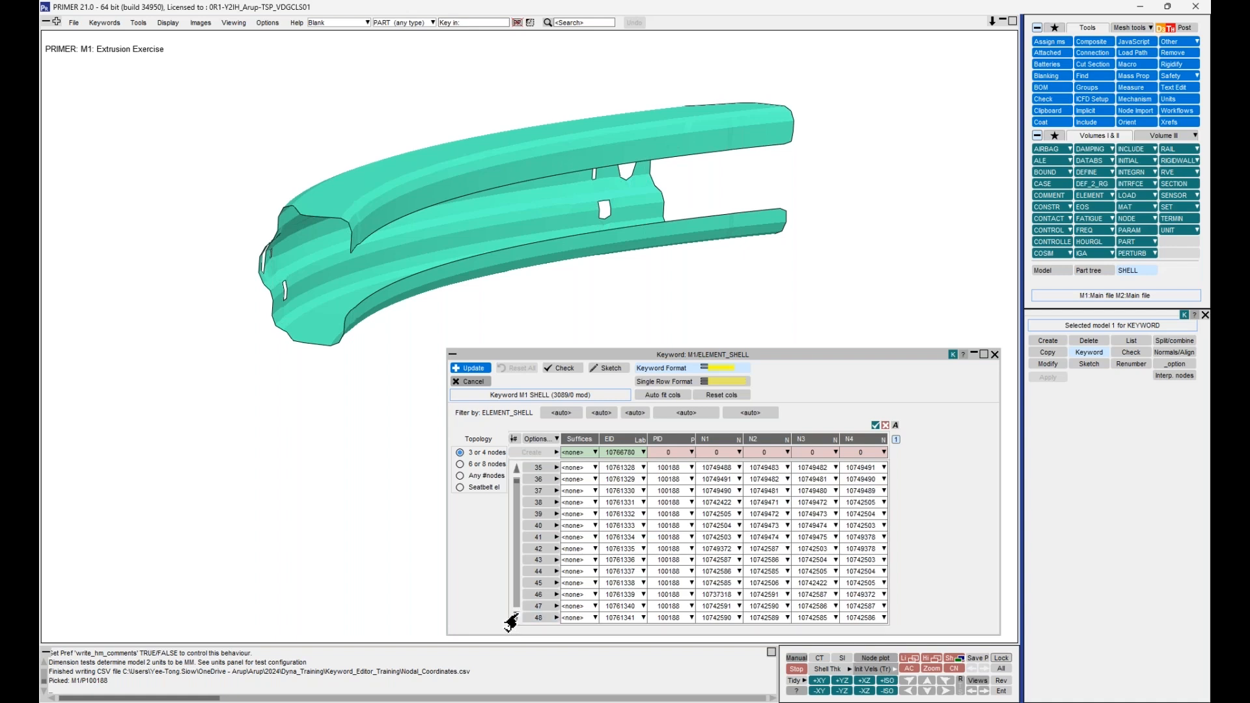
{"action": "left_click", "coordinate": [514, 616]}
{"action": "left_click", "coordinate": [514, 616]}
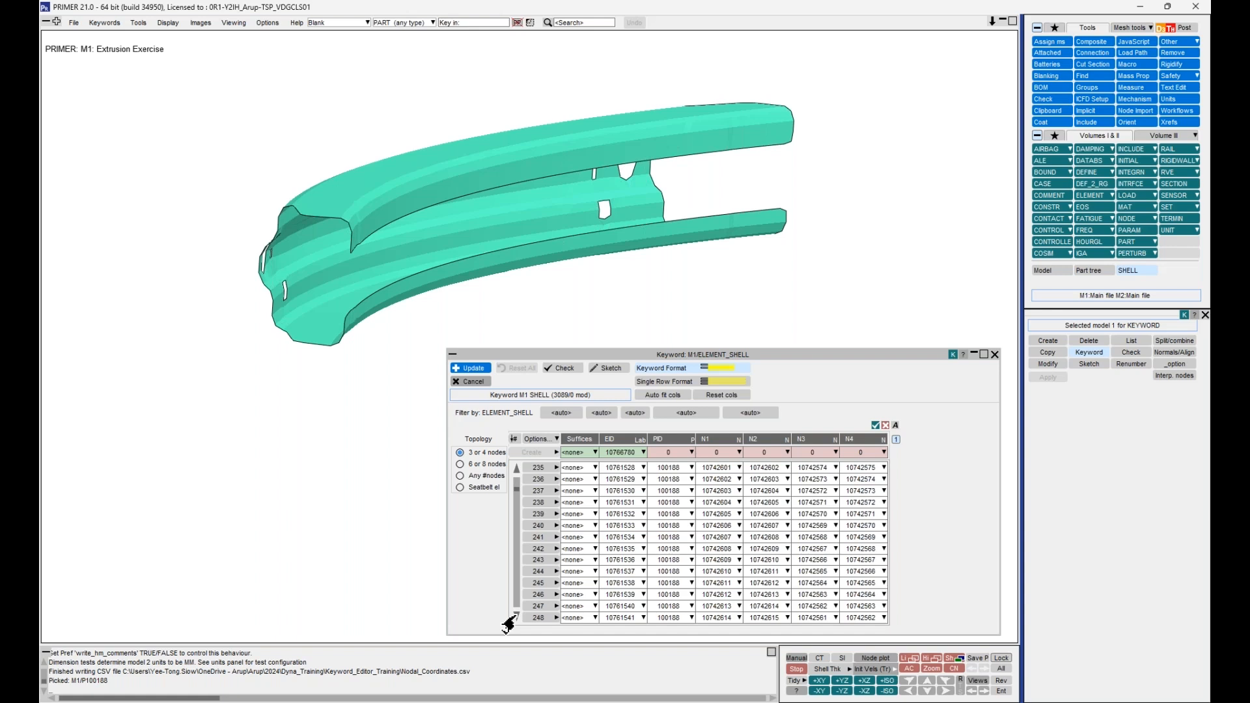
{"action": "left_click", "coordinate": [514, 616]}
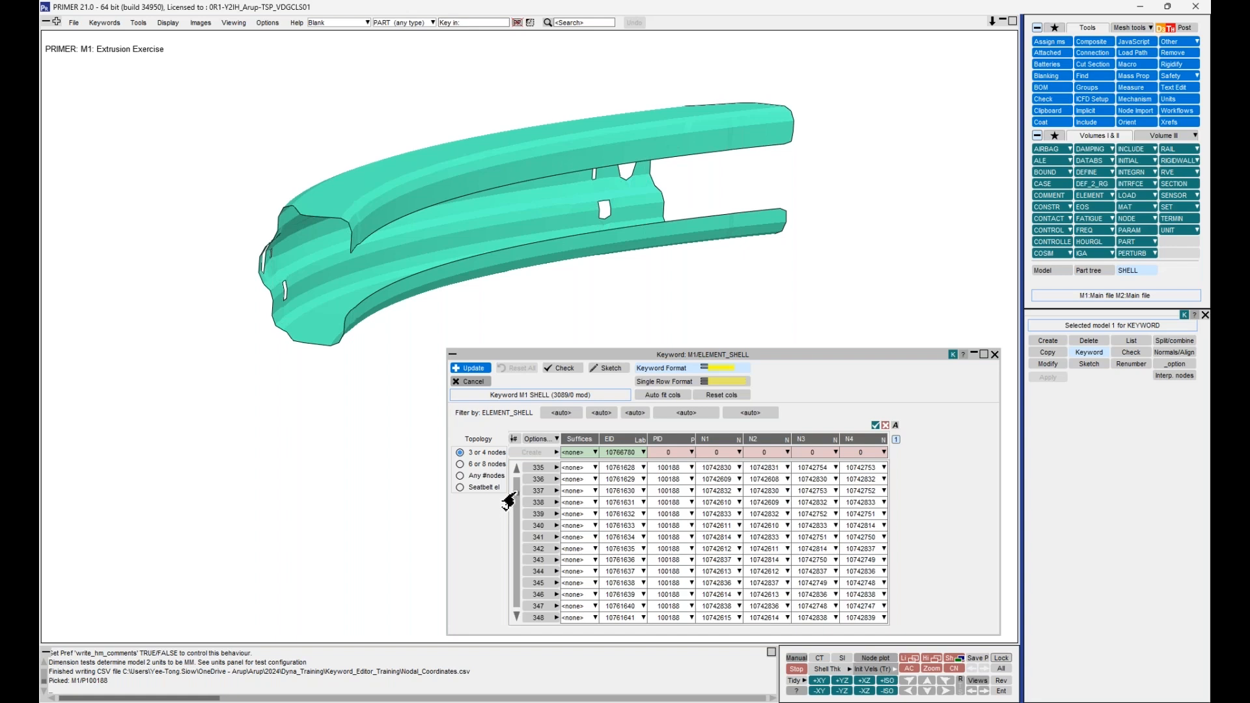
{"action": "left_click_drag", "start_coordinate": [516, 493], "coordinate": [515, 466]}
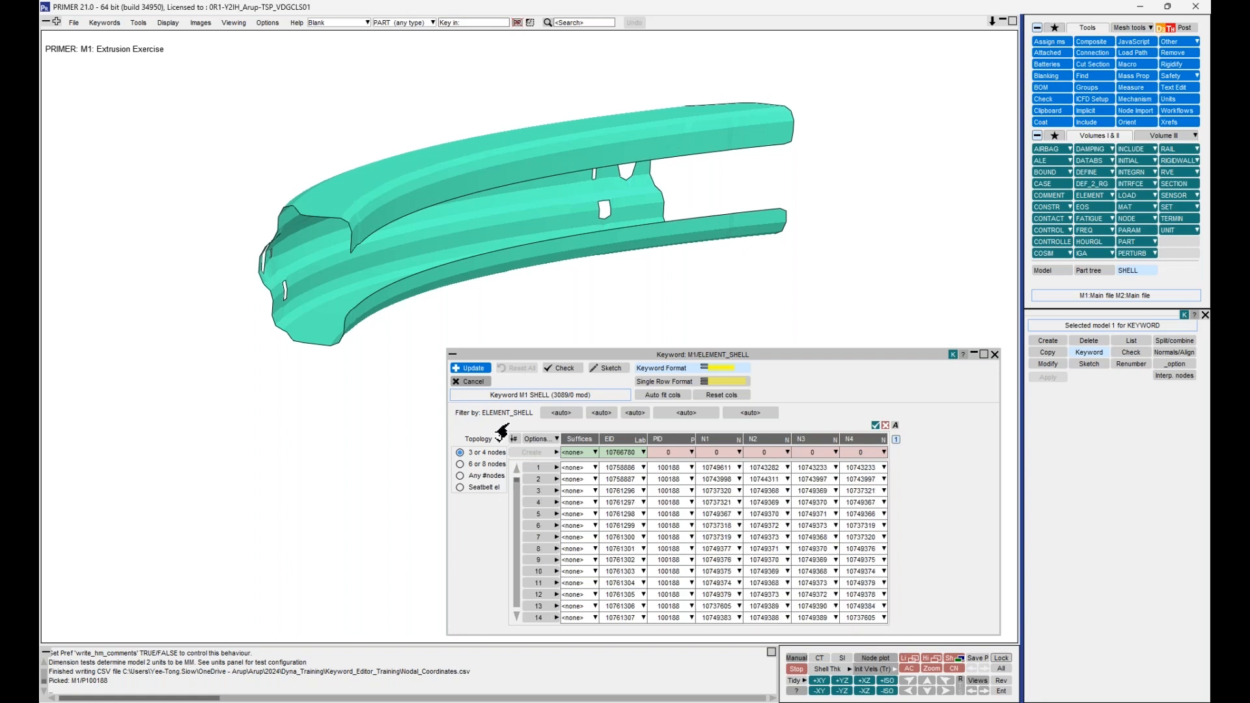
Start picking shells for the ELEMENT_SHELL table on the model, using feature selection limited to an angle of 10
{"action": "left_click_drag", "start_coordinate": [530, 228], "coordinate": [516, 215], "text": "shift"}
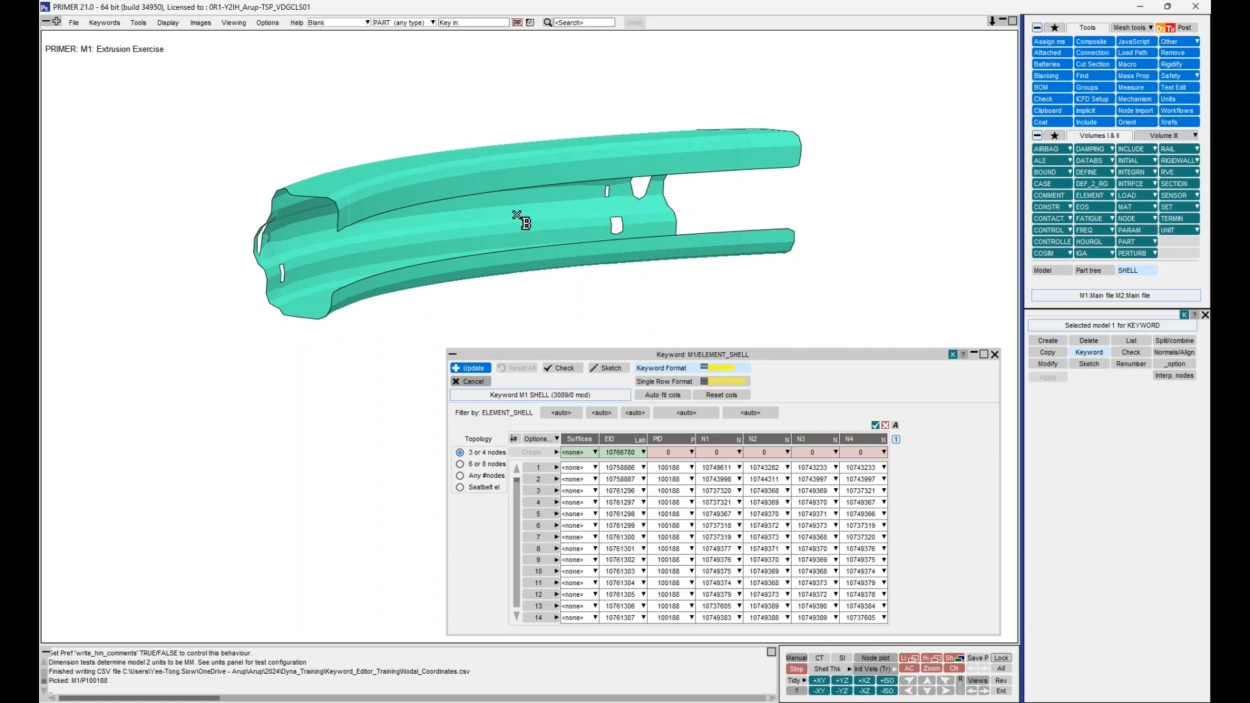
{"action": "left_click_drag", "start_coordinate": [534, 199], "coordinate": [534, 205], "text": "shift"}
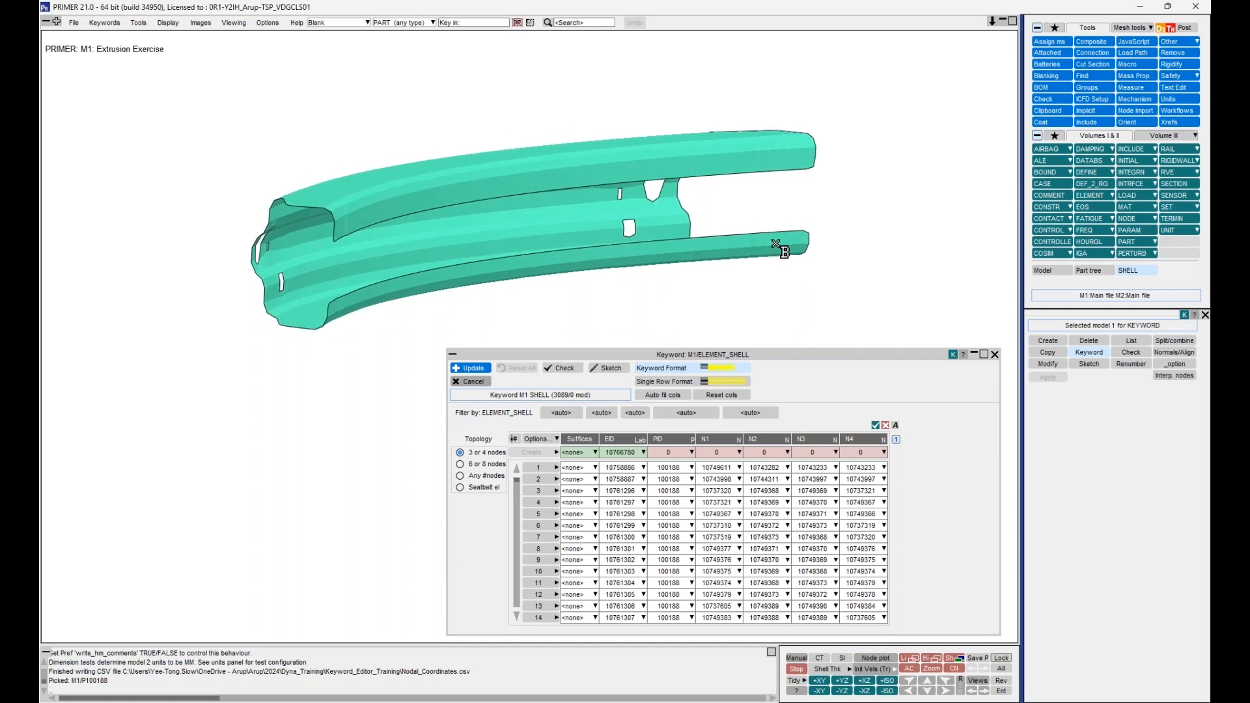
{"action": "left_click", "coordinate": [529, 450]}
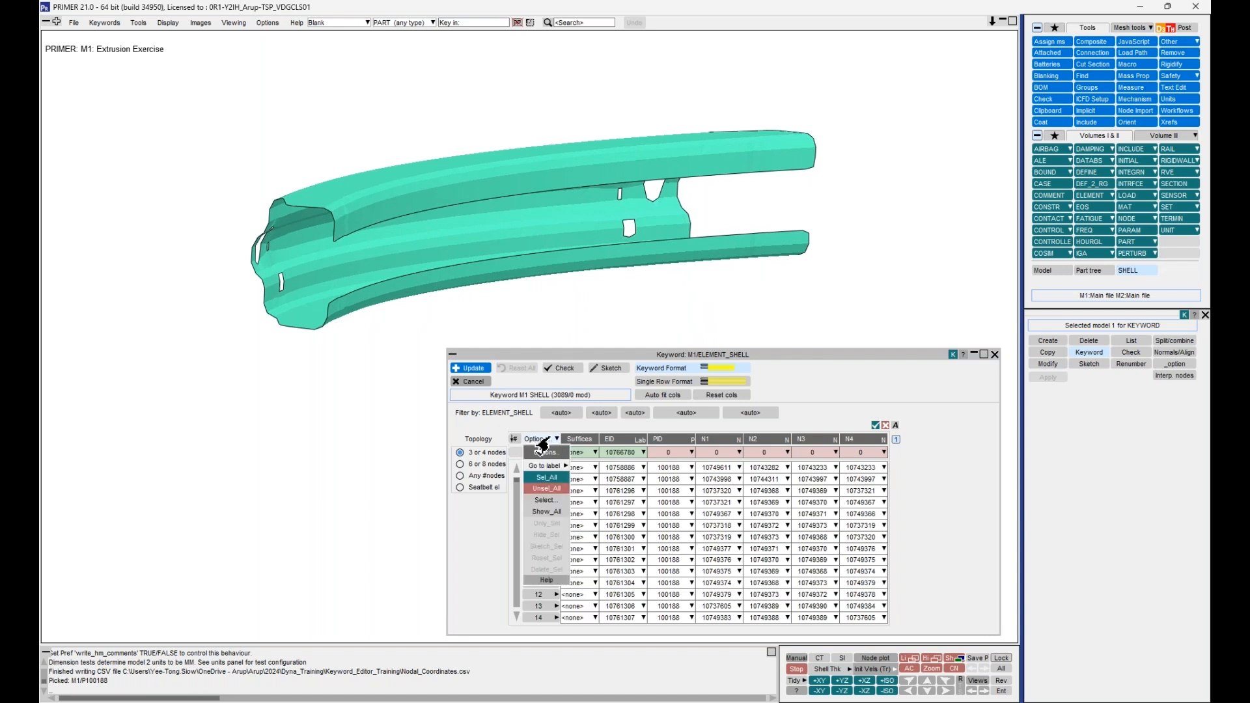
{"action": "left_click", "coordinate": [539, 500]}
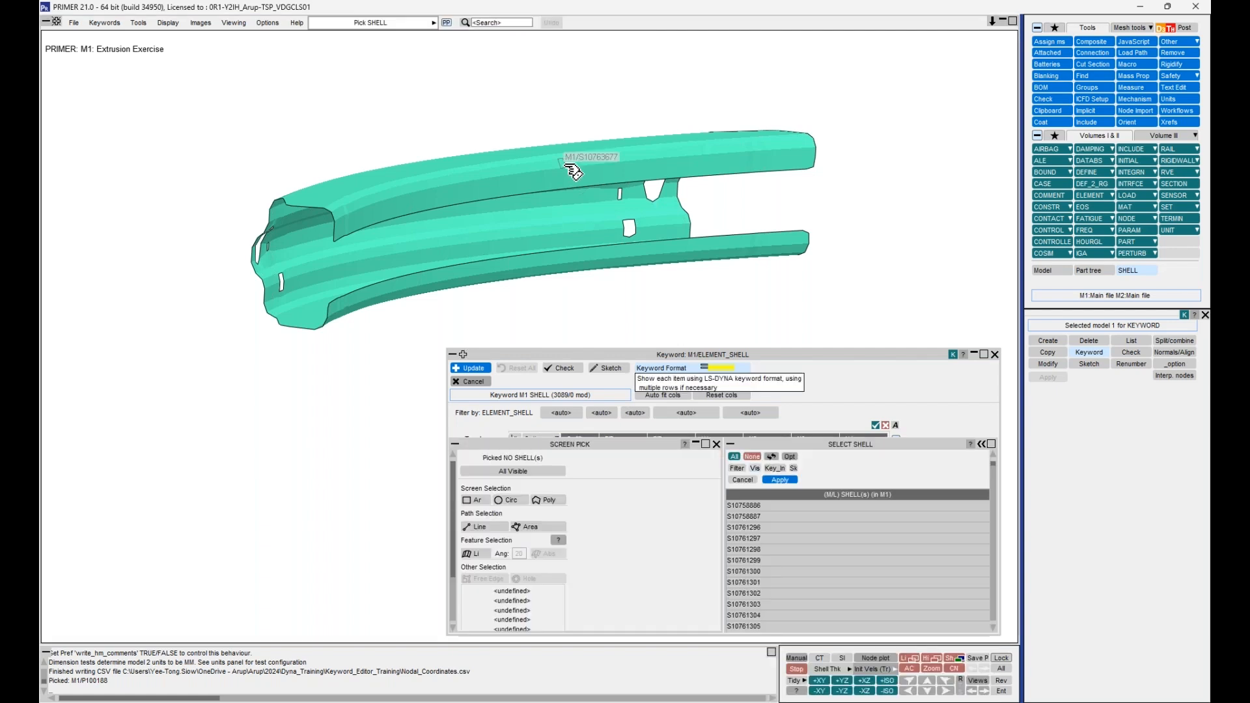
{"action": "mouse_move", "coordinate": [612, 216]}
{"action": "left_mouse_down", "text": "shift"}
{"action": "mouse_move", "coordinate": [636, 202]}
{"action": "mouse_move", "coordinate": [619, 201]}
{"action": "left_mouse_up", "text": "shift"}
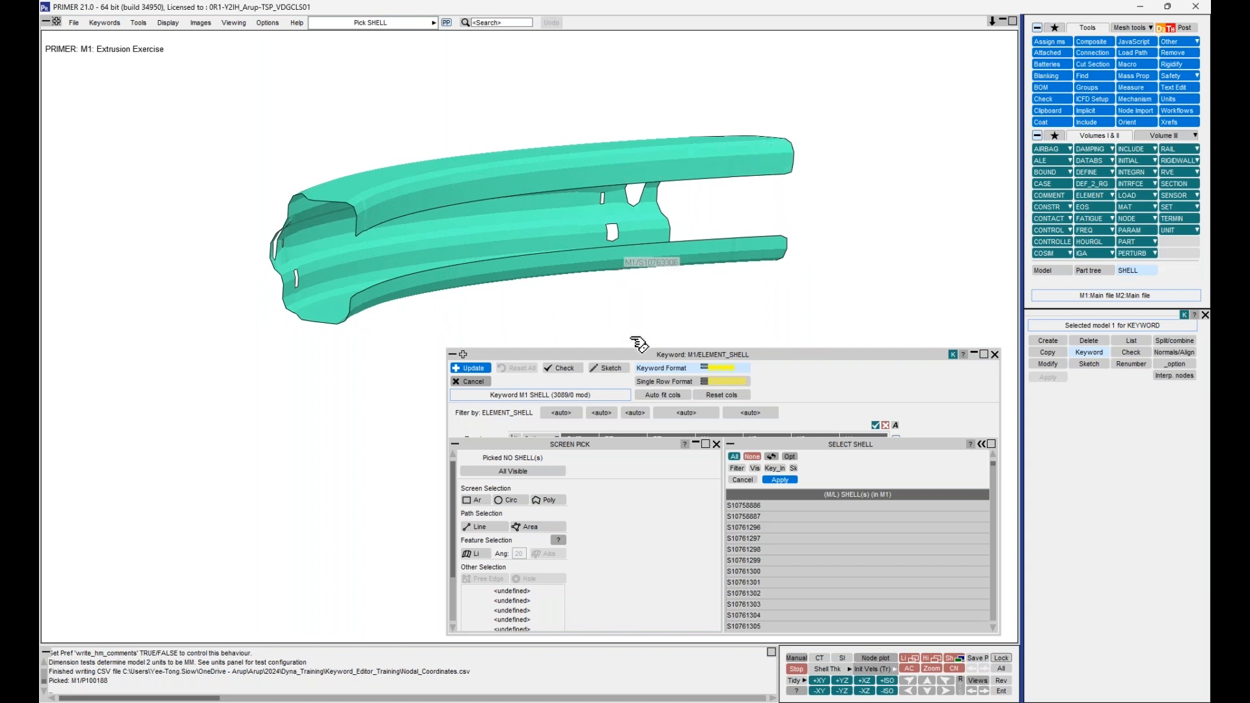
{"action": "left_click", "coordinate": [479, 553]}
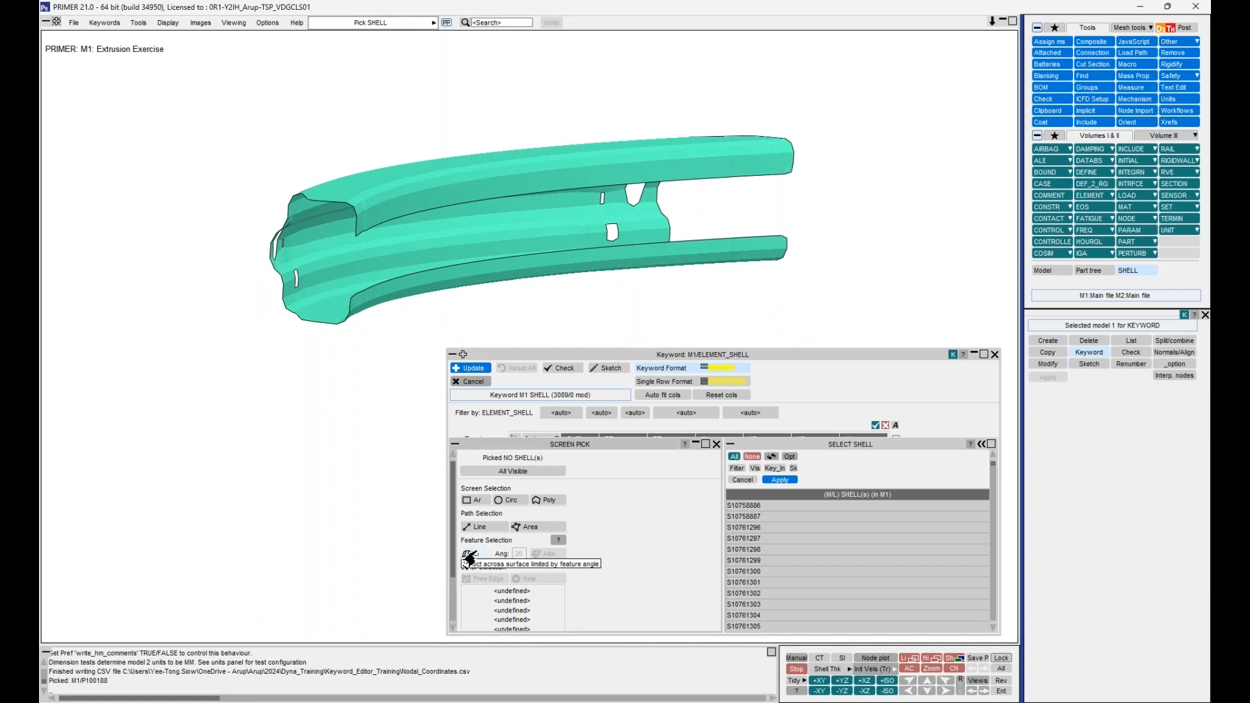
{"action": "left_click", "coordinate": [518, 555]}
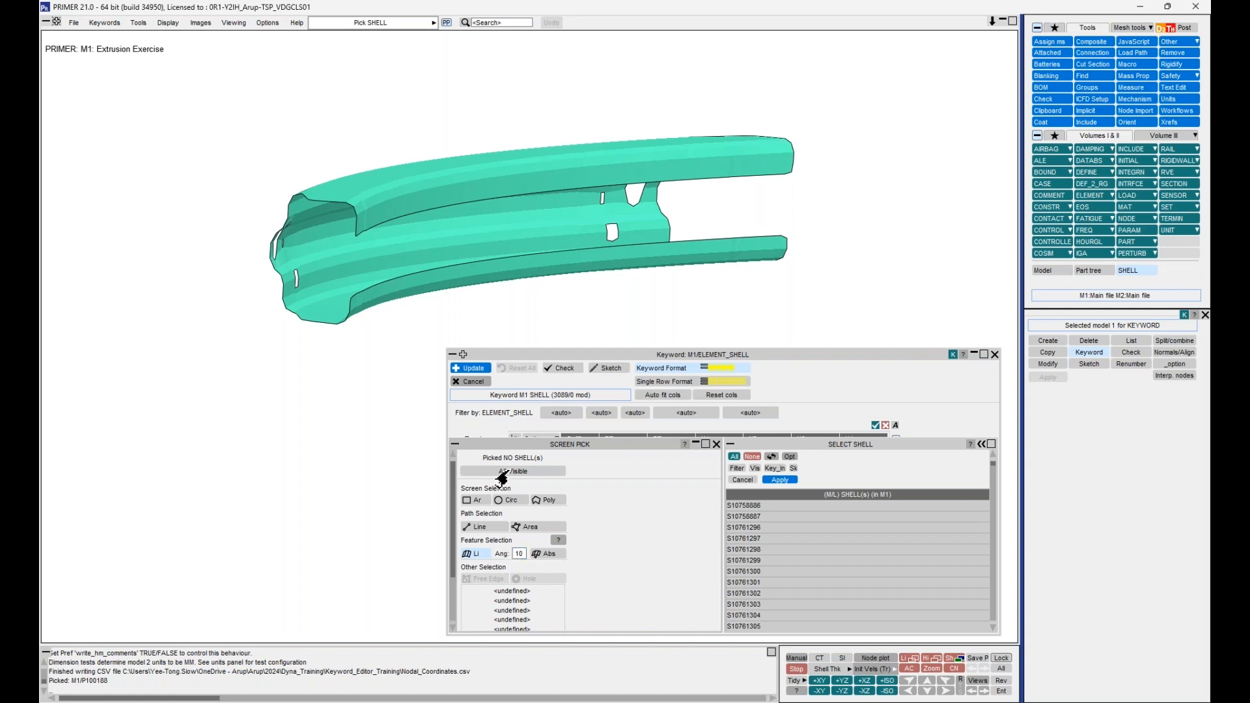
Pick the shells of the upper and lower flange faces by feature and apply the selection
{"action": "scroll", "coordinate": [512, 221], "scroll_direction": "up", "scroll_amount": 1}
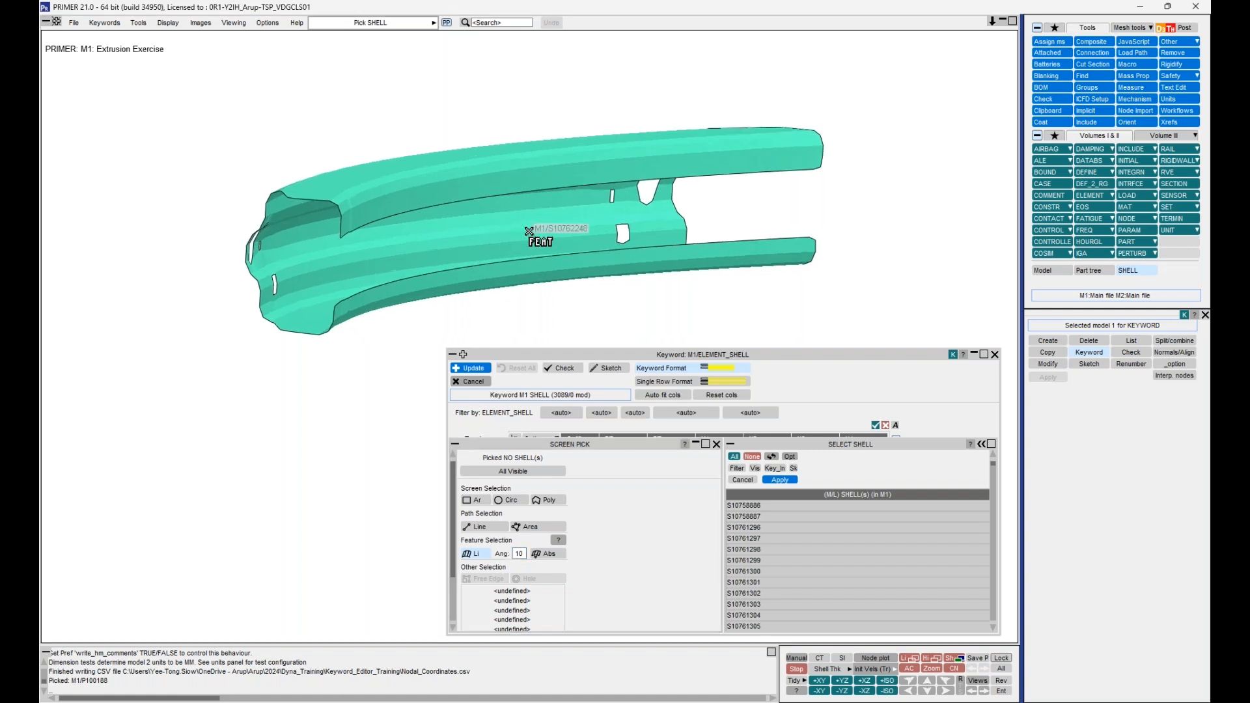
{"action": "left_click", "coordinate": [533, 178]}
{"action": "left_click", "coordinate": [538, 266]}
{"action": "left_click_drag", "start_coordinate": [548, 208], "coordinate": [565, 255], "text": "shift"}
{"action": "left_click", "coordinate": [534, 296]}
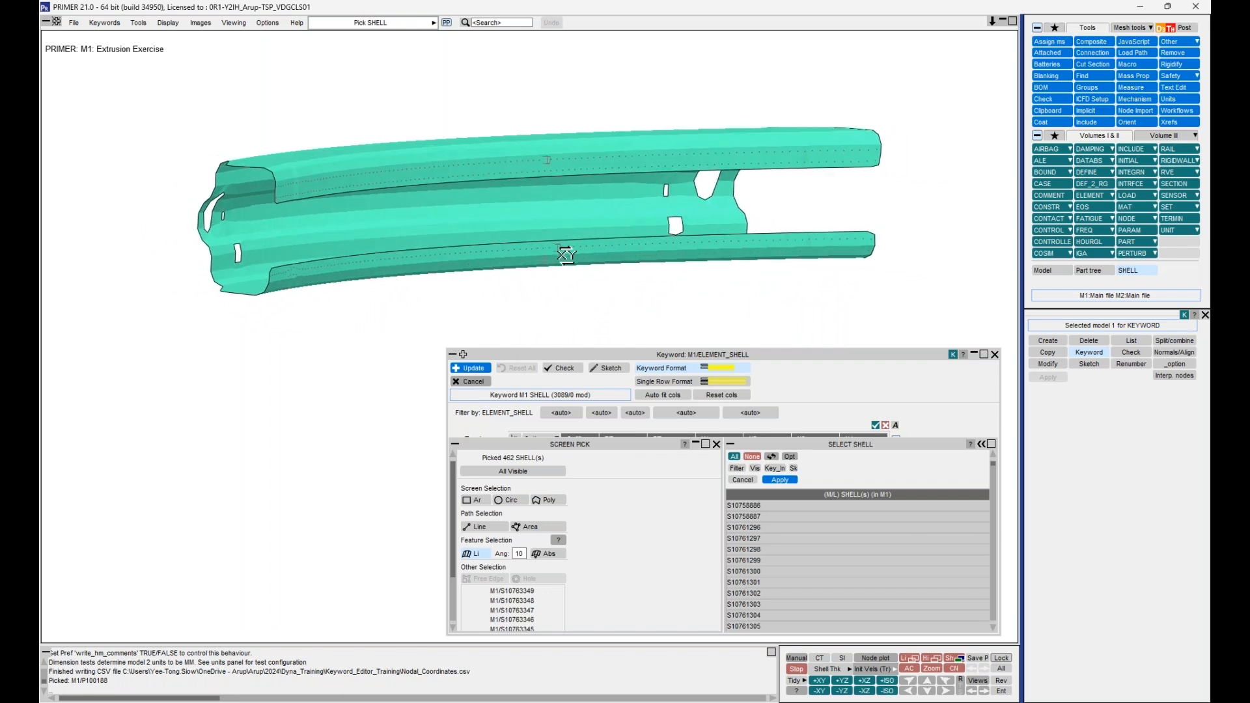
{"action": "left_click", "coordinate": [772, 479]}
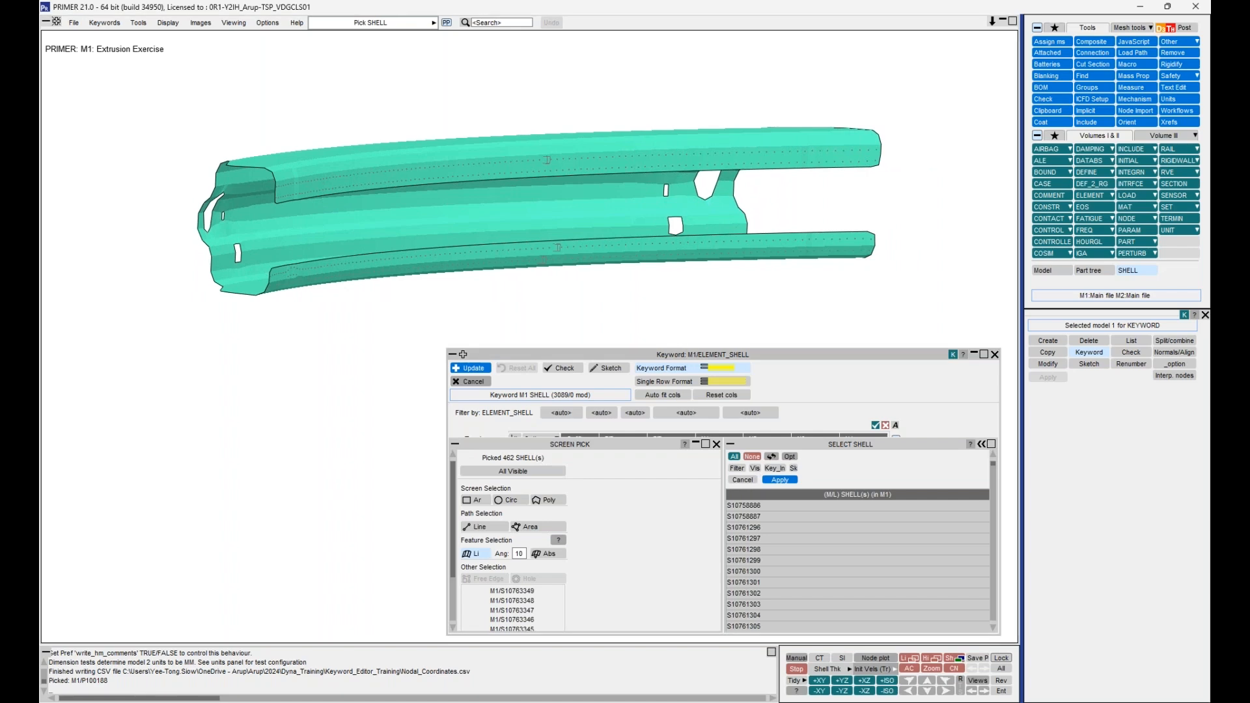
{"action": "left_click", "coordinate": [773, 486]}
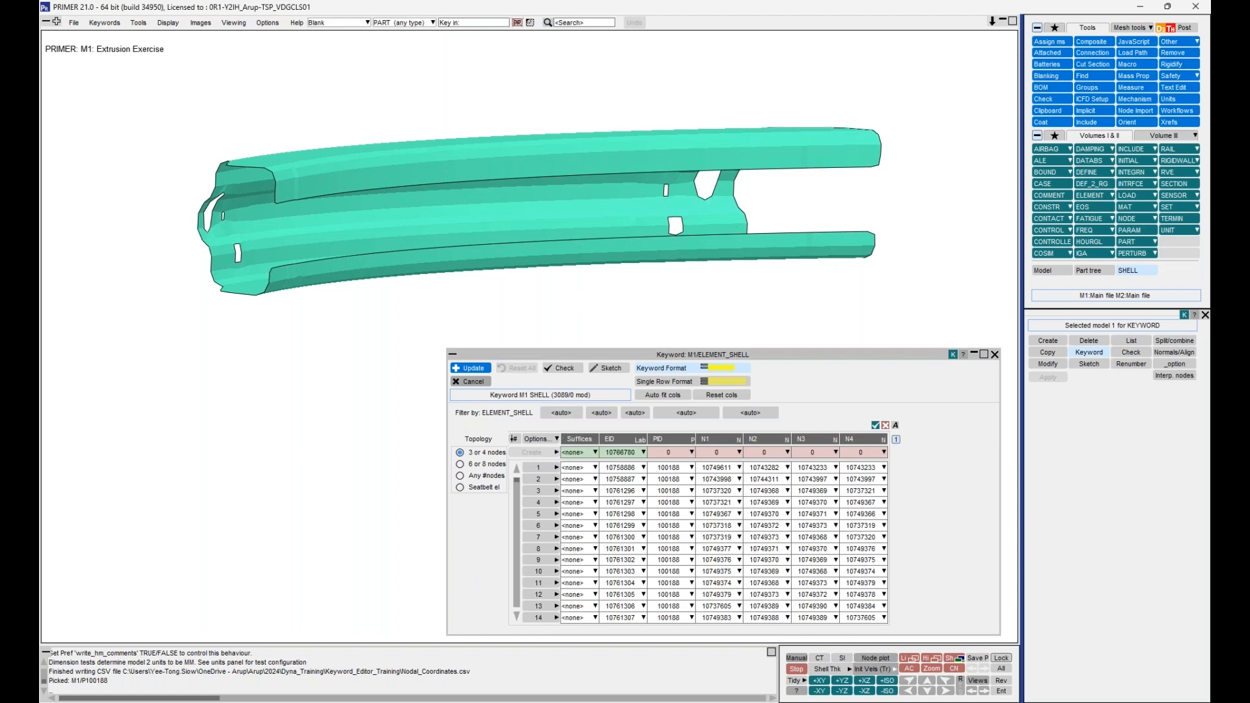
Restrict the ELEMENT_SHELL table to only the selected flange shells
{"action": "left_click", "coordinate": [539, 439]}
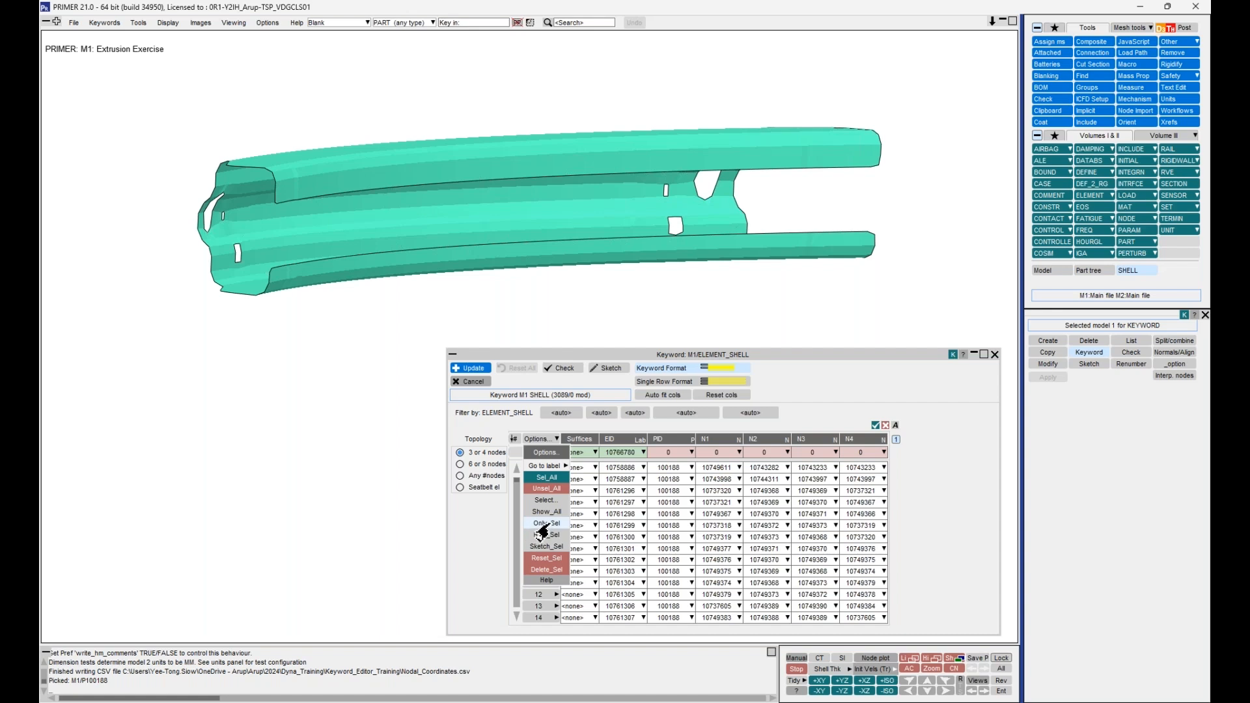
{"action": "left_click", "coordinate": [541, 526]}
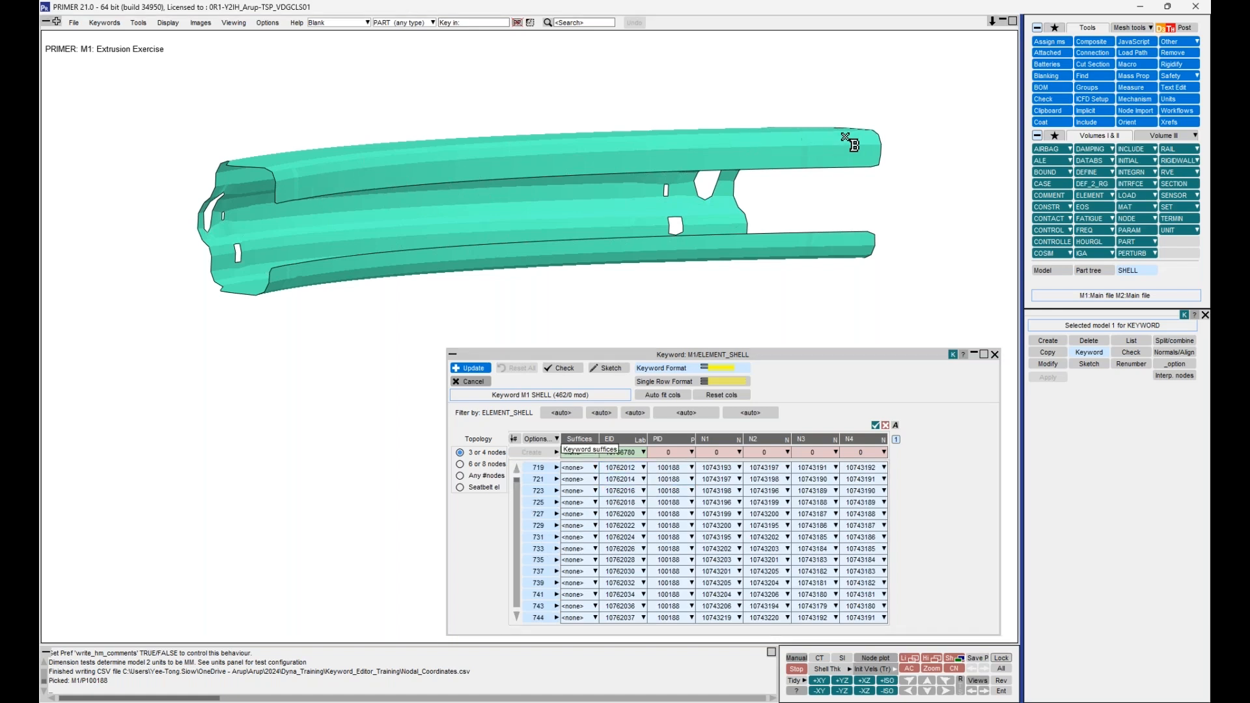
{"action": "left_click_drag", "start_coordinate": [523, 228], "coordinate": [536, 239], "text": "shift"}
{"action": "left_click_drag", "start_coordinate": [464, 210], "coordinate": [418, 195], "text": "shift"}
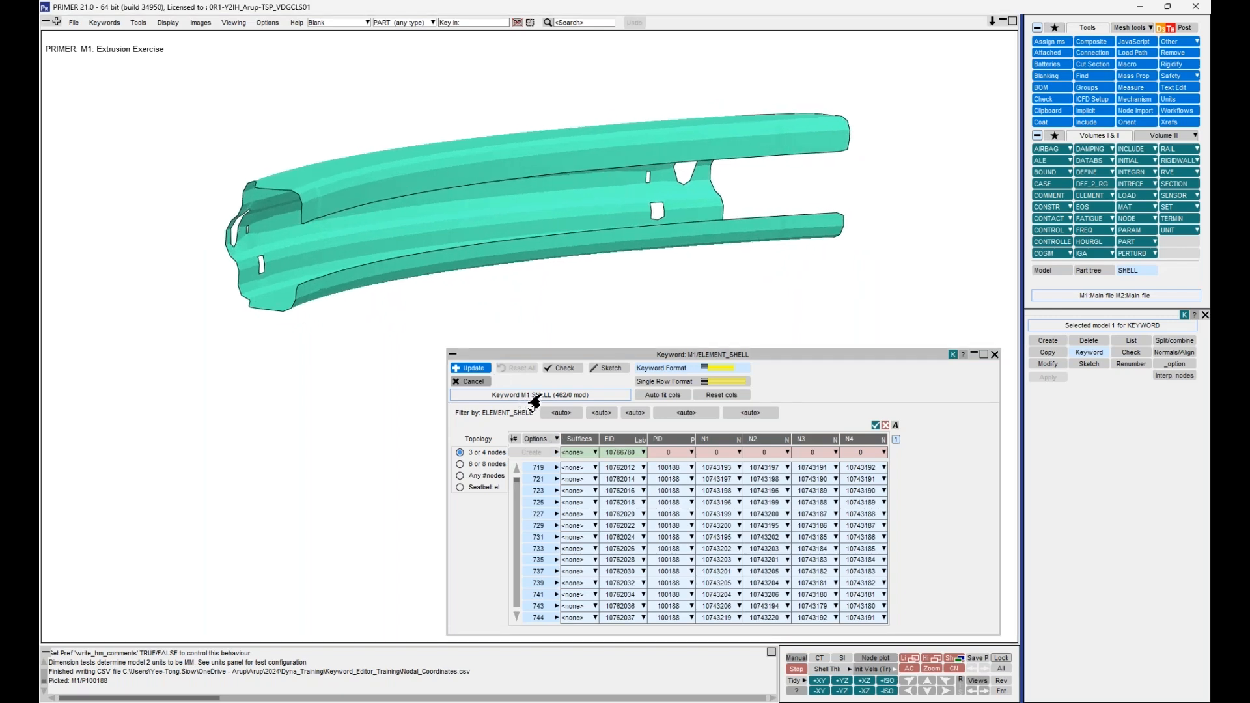
Sketch the selected shells on the beam and inspect them along both flanges
{"action": "left_click", "coordinate": [540, 439]}
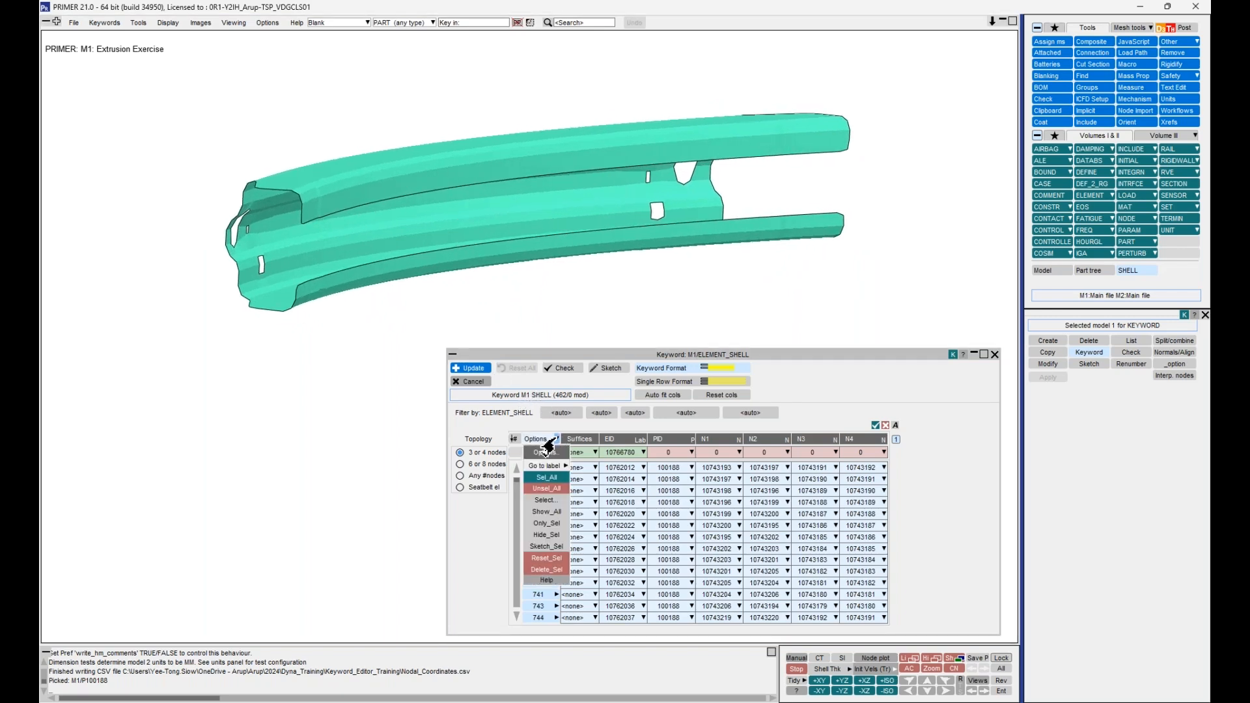
{"action": "left_click", "coordinate": [547, 546]}
{"action": "mouse_move", "coordinate": [547, 245]}
{"action": "left_mouse_down", "text": "shift"}
{"action": "mouse_move", "coordinate": [432, 168]}
{"action": "mouse_move", "coordinate": [433, 186]}
{"action": "mouse_move", "coordinate": [267, 201]}
{"action": "mouse_move", "coordinate": [279, 274]}
{"action": "mouse_move", "coordinate": [393, 209]}
{"action": "mouse_move", "coordinate": [612, 218]}
{"action": "left_mouse_up", "text": "shift"}
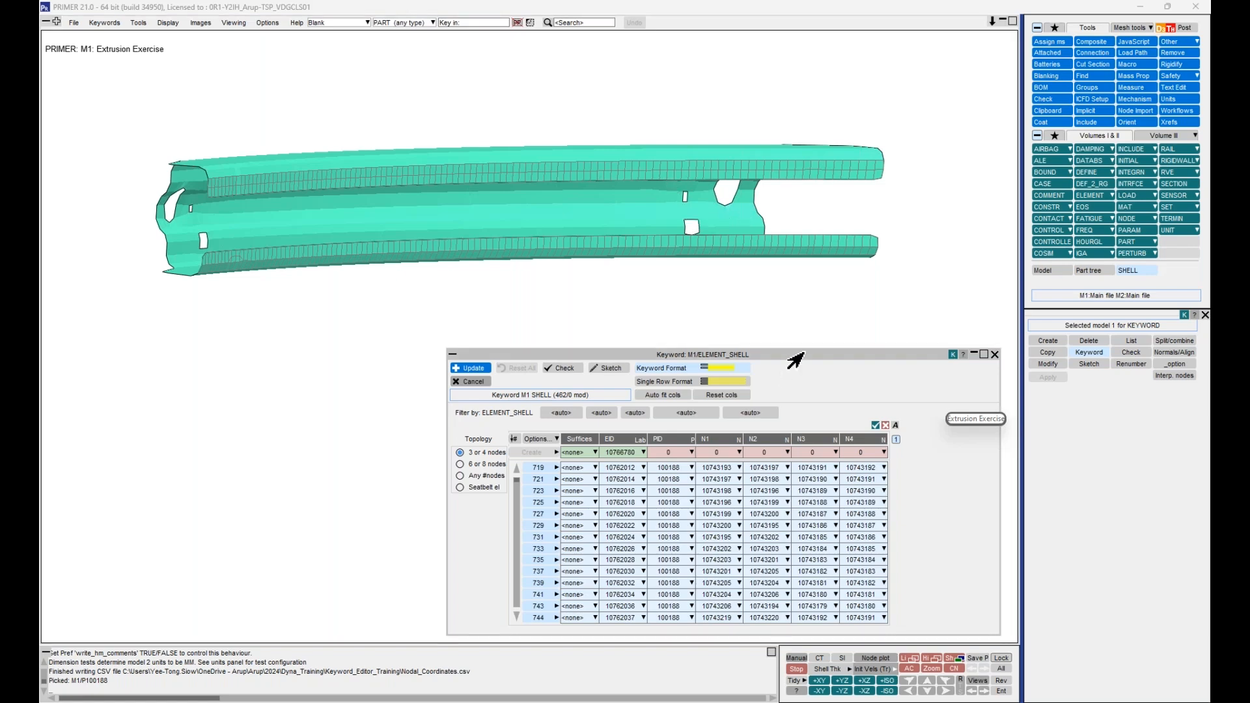
{"action": "left_click_drag", "start_coordinate": [630, 279], "coordinate": [684, 280], "text": "shift"}
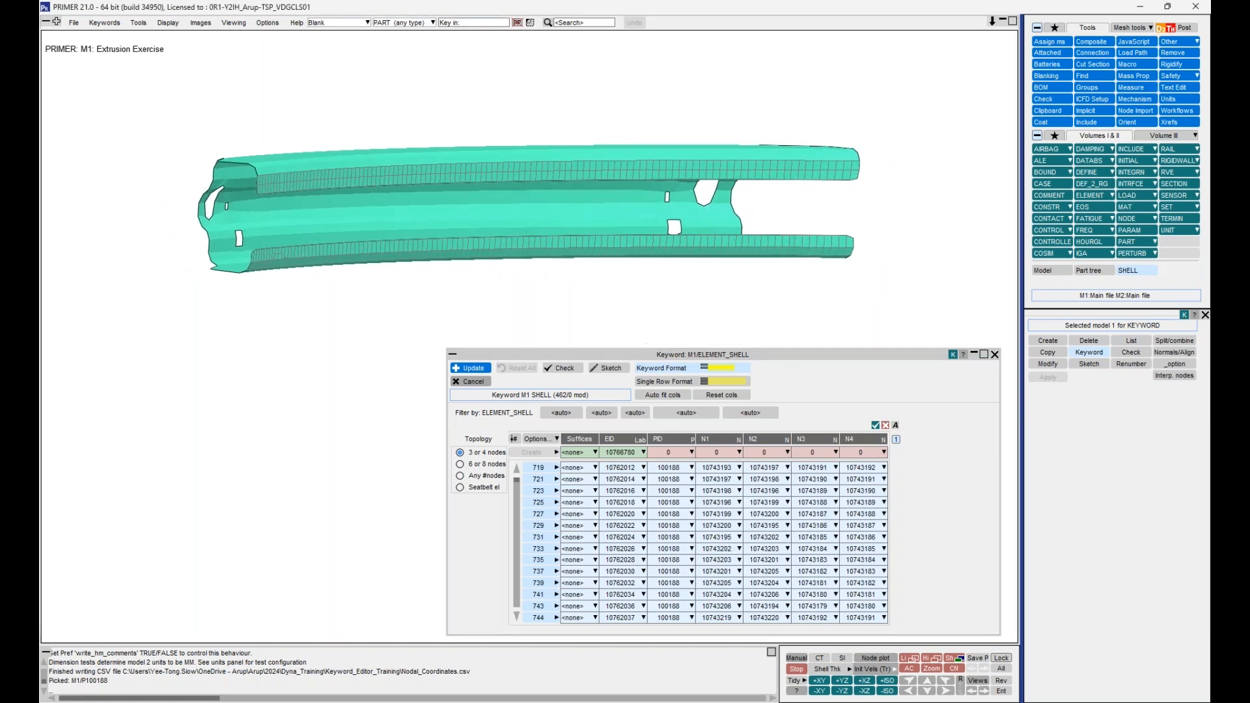
{"action": "left_click", "coordinate": [588, 471]}
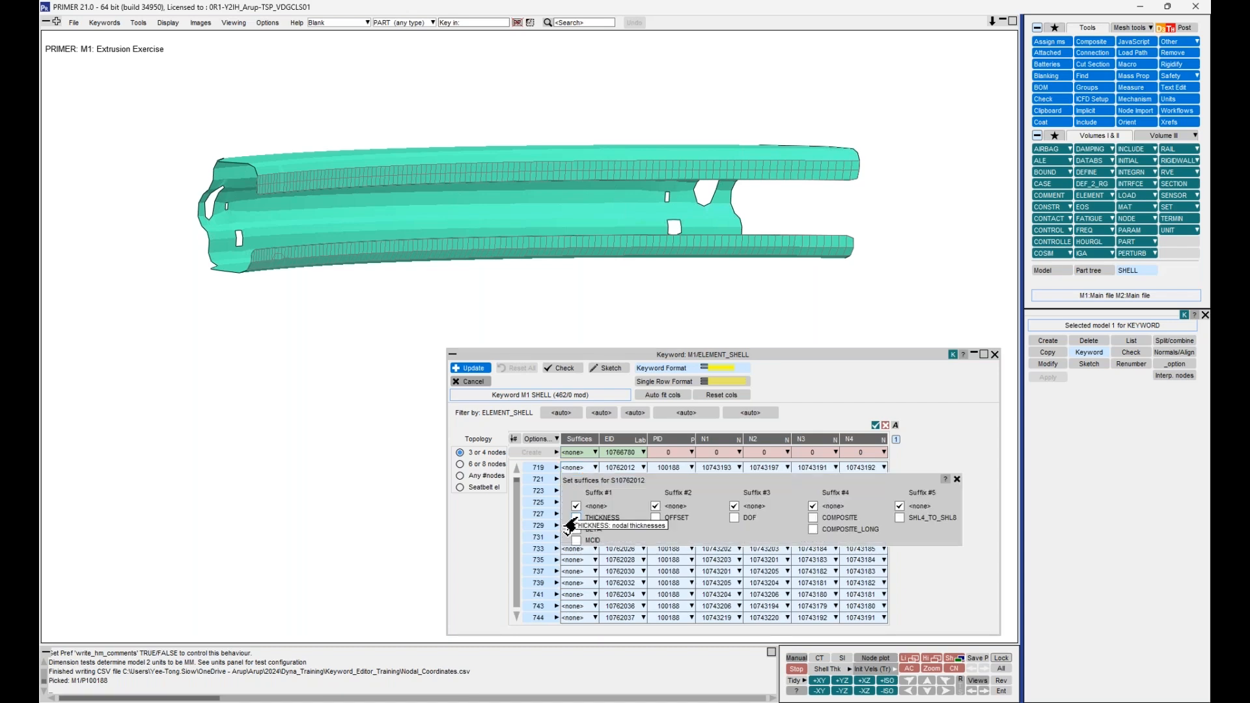
{"action": "left_click", "coordinate": [956, 480]}
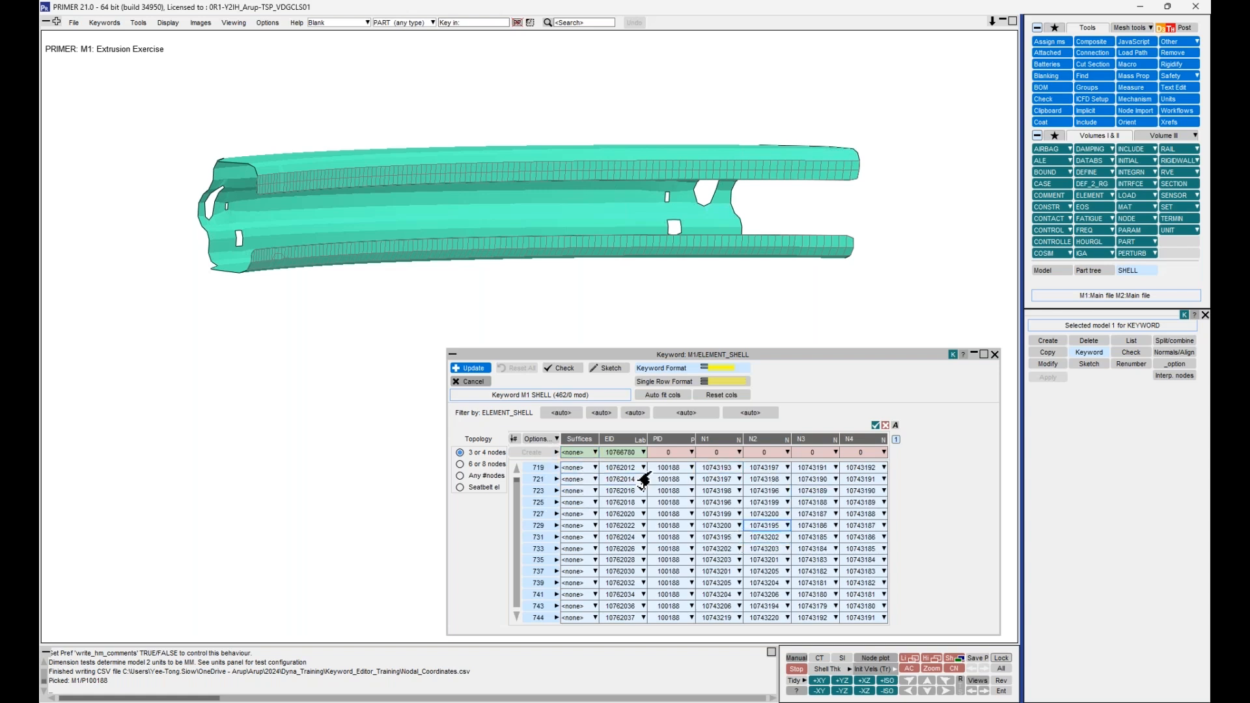
{"action": "left_click", "coordinate": [546, 447]}
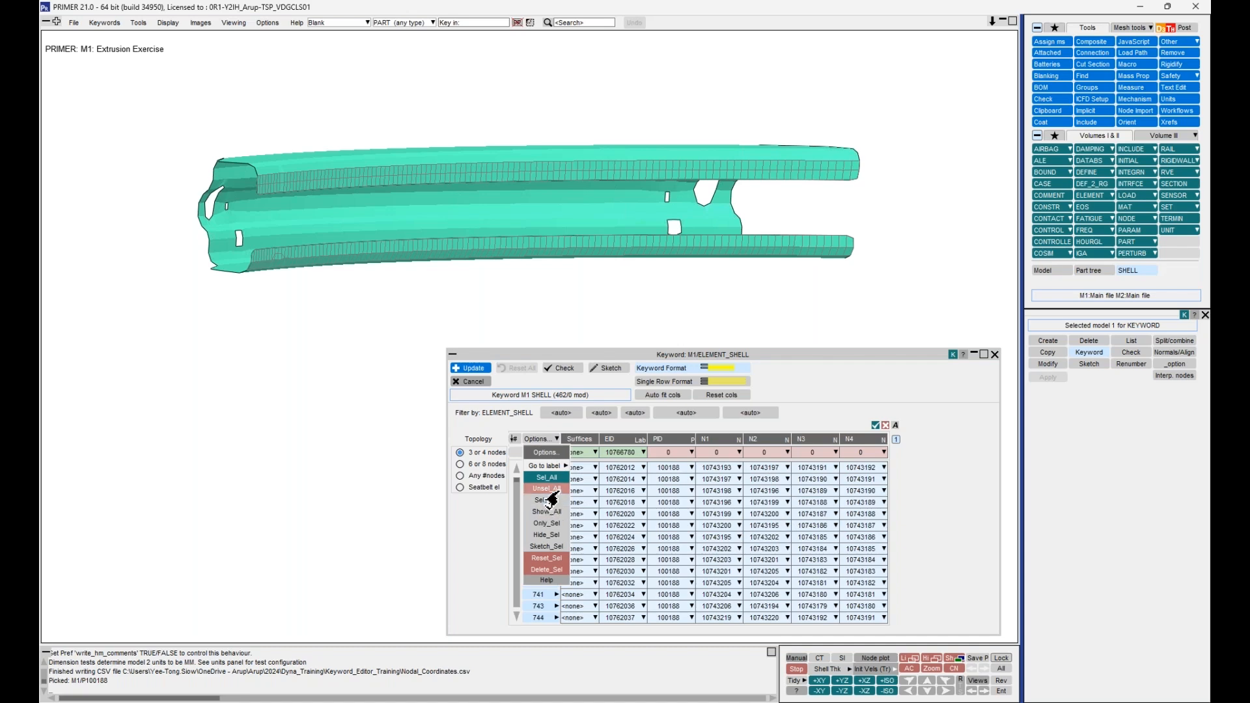
{"action": "left_click", "coordinate": [941, 481]}
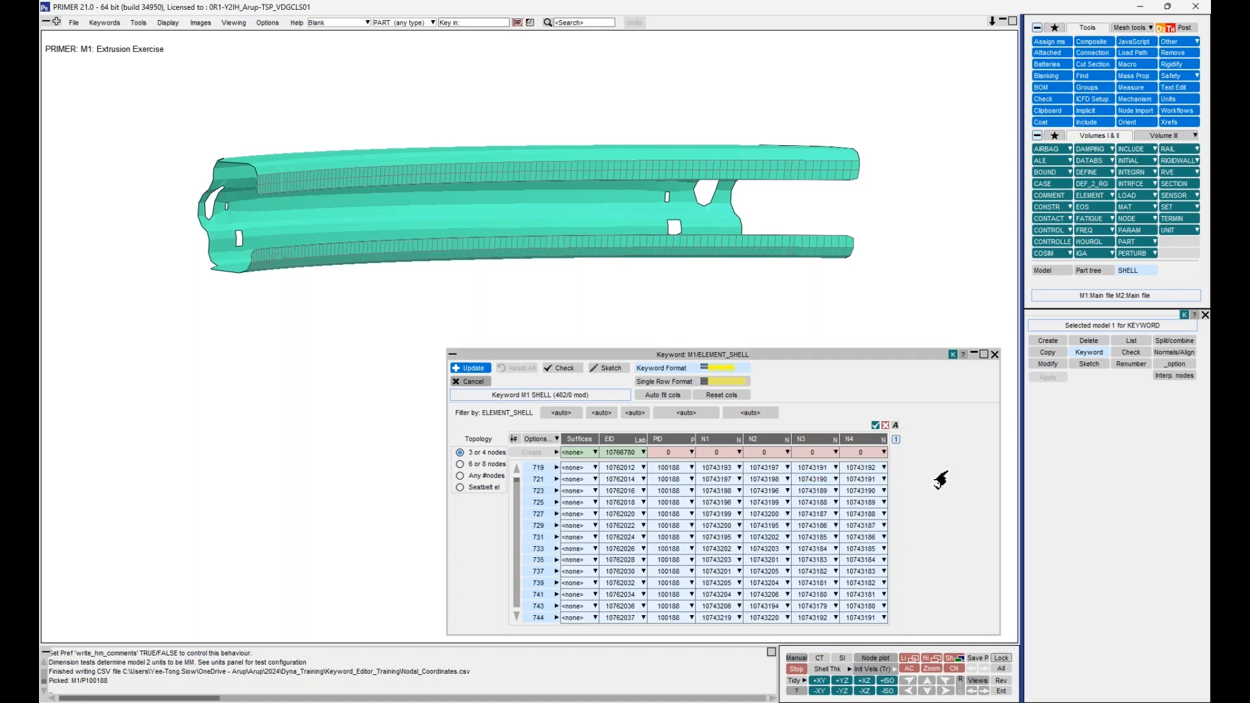
Add the THICKNESS suffix to the selected shells
{"action": "left_click", "coordinate": [590, 473]}
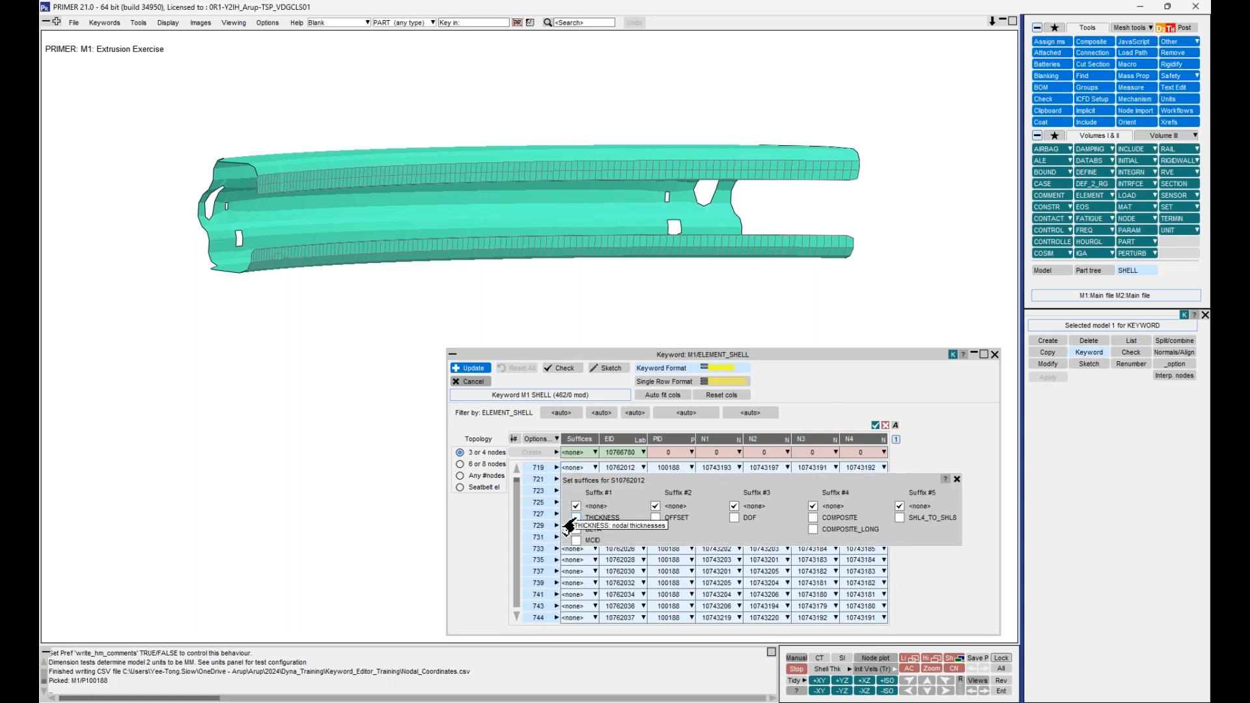
{"action": "left_click", "coordinate": [571, 519]}
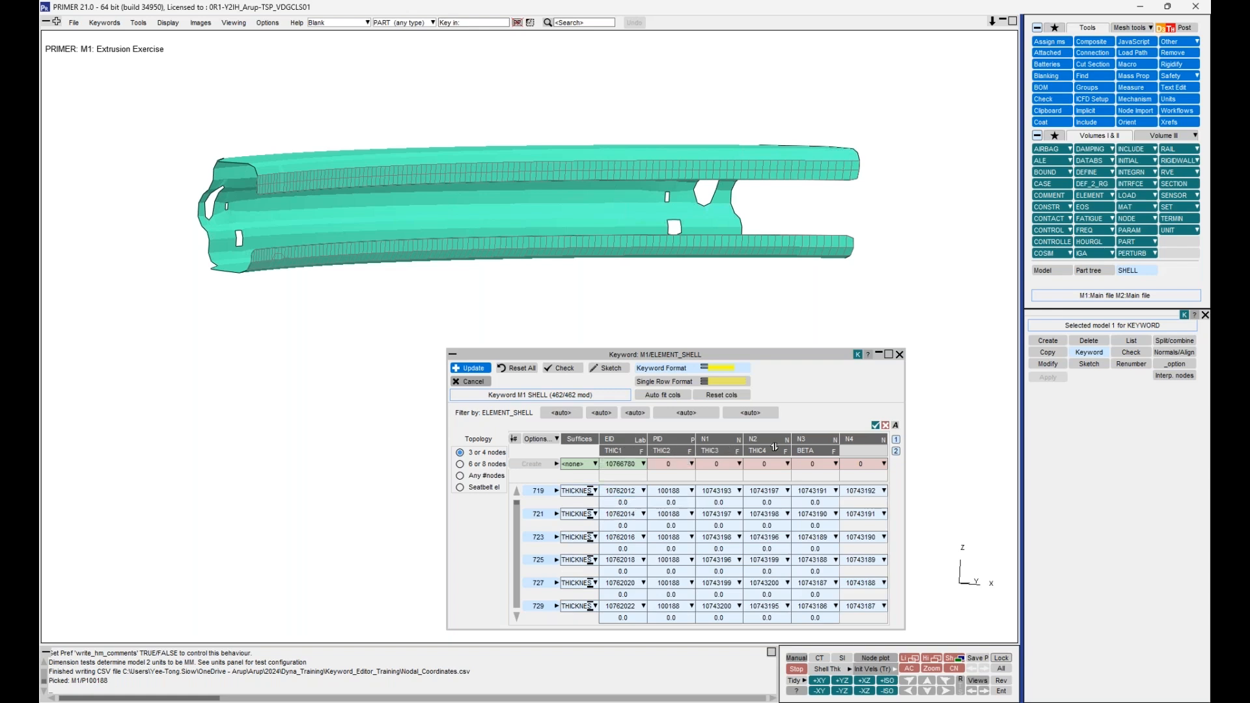
Set the nodal thicknesses THIC1 to THIC4 of the selected shells to 3 and update the model
{"action": "left_click", "coordinate": [609, 504]}
{"action": "type", "text": "3"}
{"action": "key", "text": "Return"}
{"action": "left_click", "coordinate": [670, 503]}
{"action": "type", "text": "3"}
{"action": "key", "text": "Return"}
{"action": "left_click", "coordinate": [719, 503]}
{"action": "type", "text": "3"}
{"action": "key", "text": "Return"}
{"action": "left_click", "coordinate": [767, 503]}
{"action": "type", "text": "3"}
{"action": "left_click", "coordinate": [477, 369]}
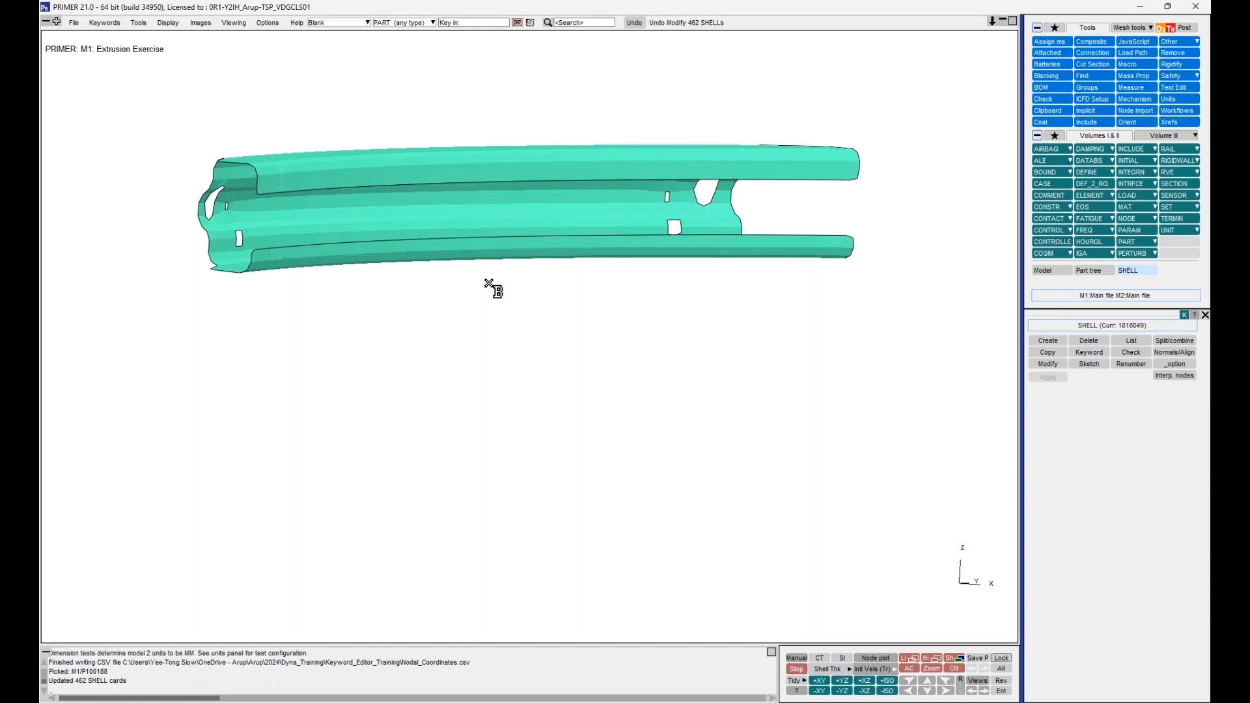
Examine the shell thickness contour on the beam's flanges from several angles and restore the plain shaded display
{"action": "middle_click_drag", "start_coordinate": [493, 288], "coordinate": [507, 349], "text": "shift"}
{"action": "left_click_drag", "start_coordinate": [508, 349], "coordinate": [546, 357], "text": "shift"}
{"action": "middle_click_drag", "start_coordinate": [546, 357], "coordinate": [589, 398], "text": "shift"}
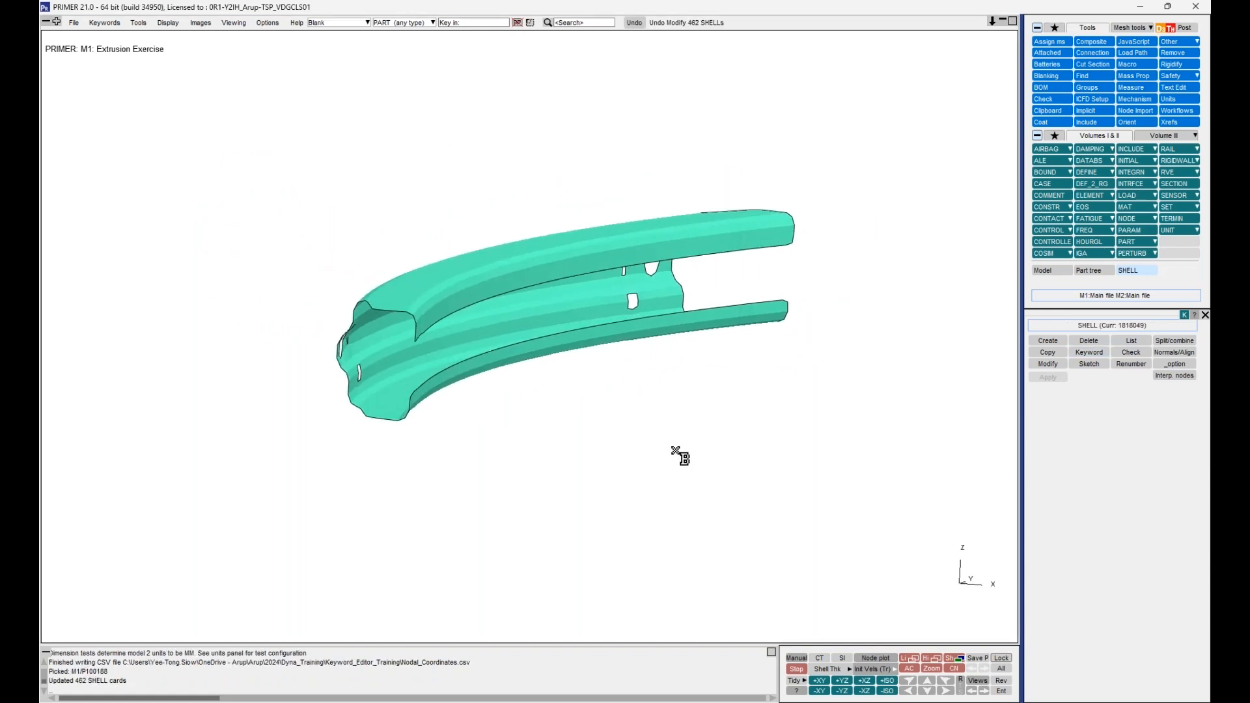
{"action": "left_click", "coordinate": [840, 659]}
{"action": "middle_click_drag", "start_coordinate": [627, 417], "coordinate": [670, 392], "text": "shift"}
{"action": "left_click_drag", "start_coordinate": [685, 382], "coordinate": [538, 289], "text": "shift"}
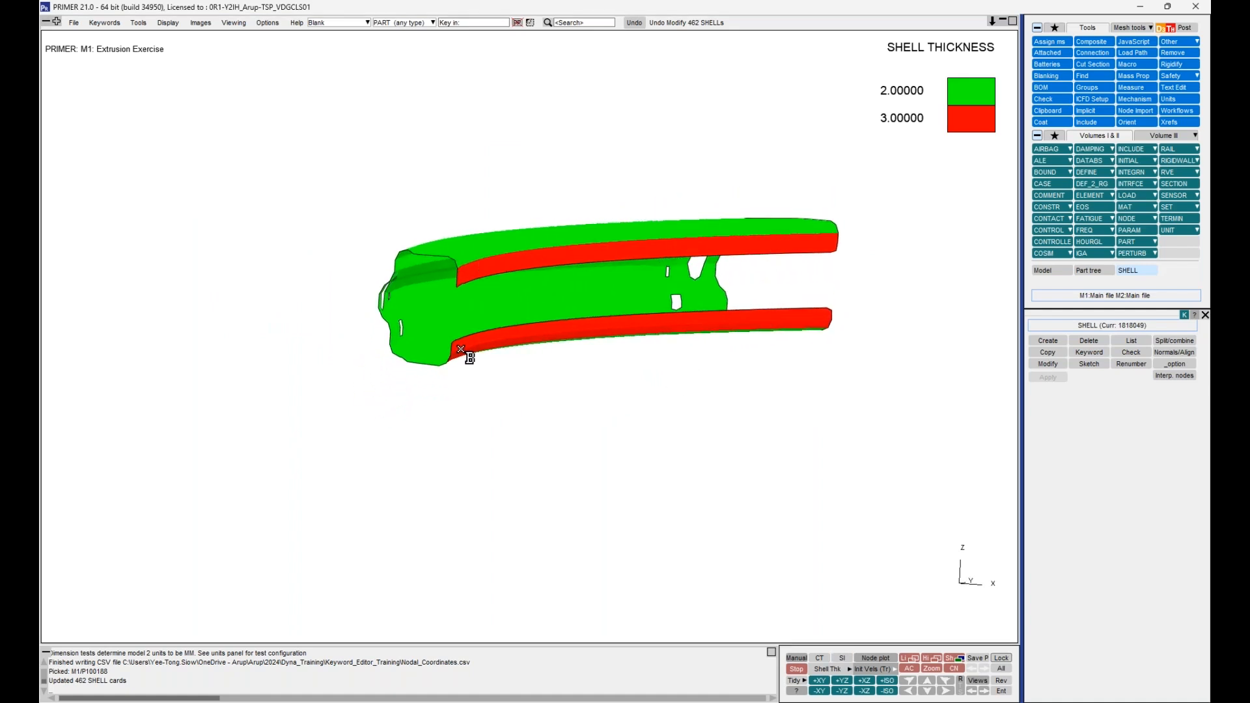
{"action": "middle_click_drag", "start_coordinate": [538, 371], "coordinate": [612, 344], "text": "shift"}
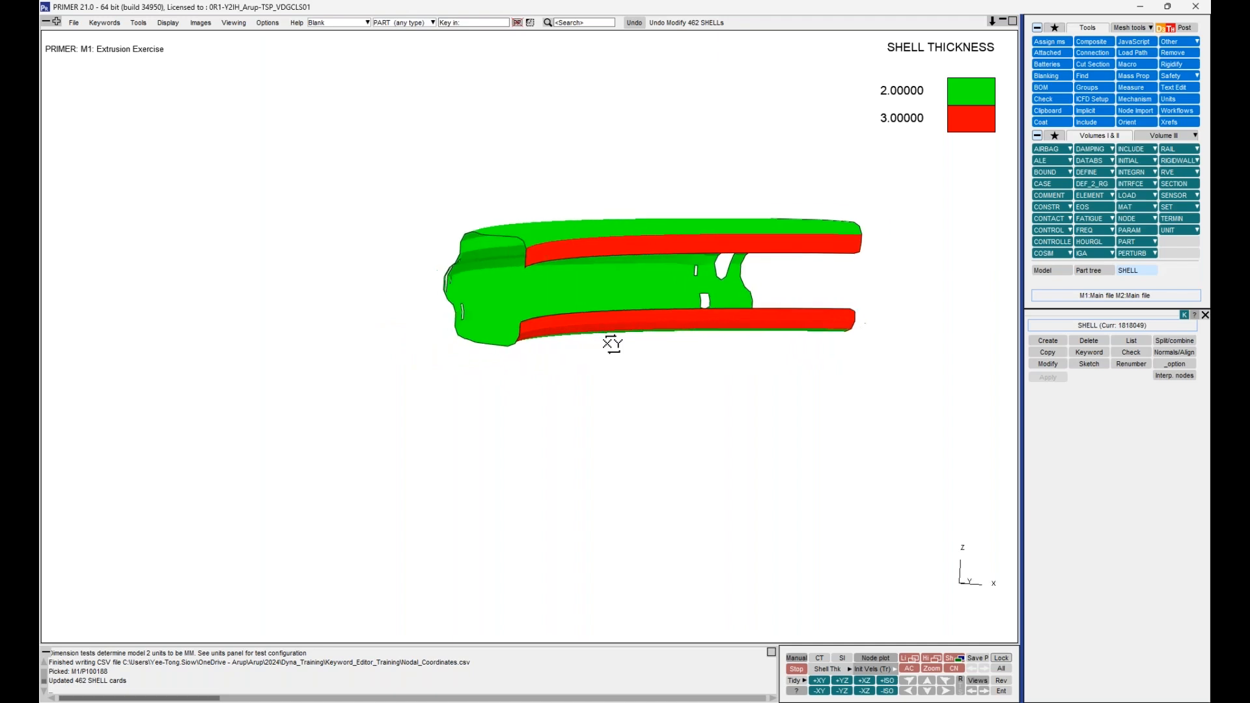
{"action": "left_click_drag", "start_coordinate": [611, 344], "coordinate": [612, 355], "text": "shift"}
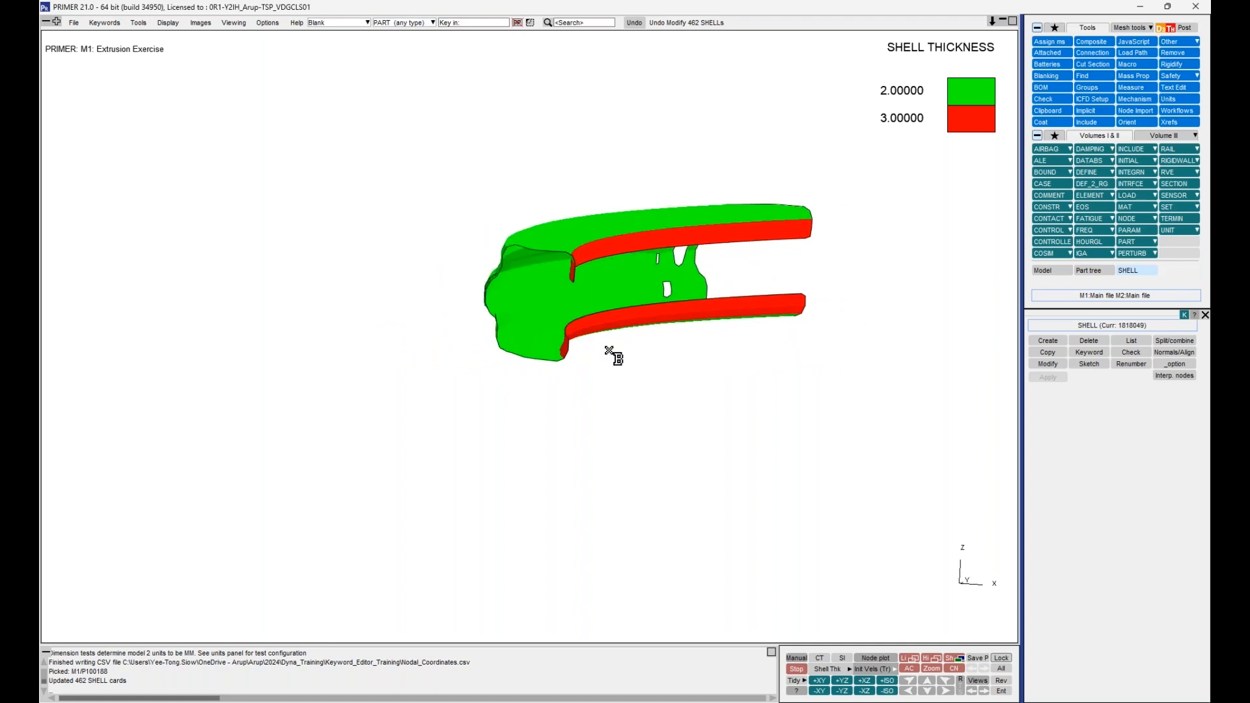
{"action": "left_click_drag", "start_coordinate": [710, 260], "coordinate": [725, 235], "text": "shift"}
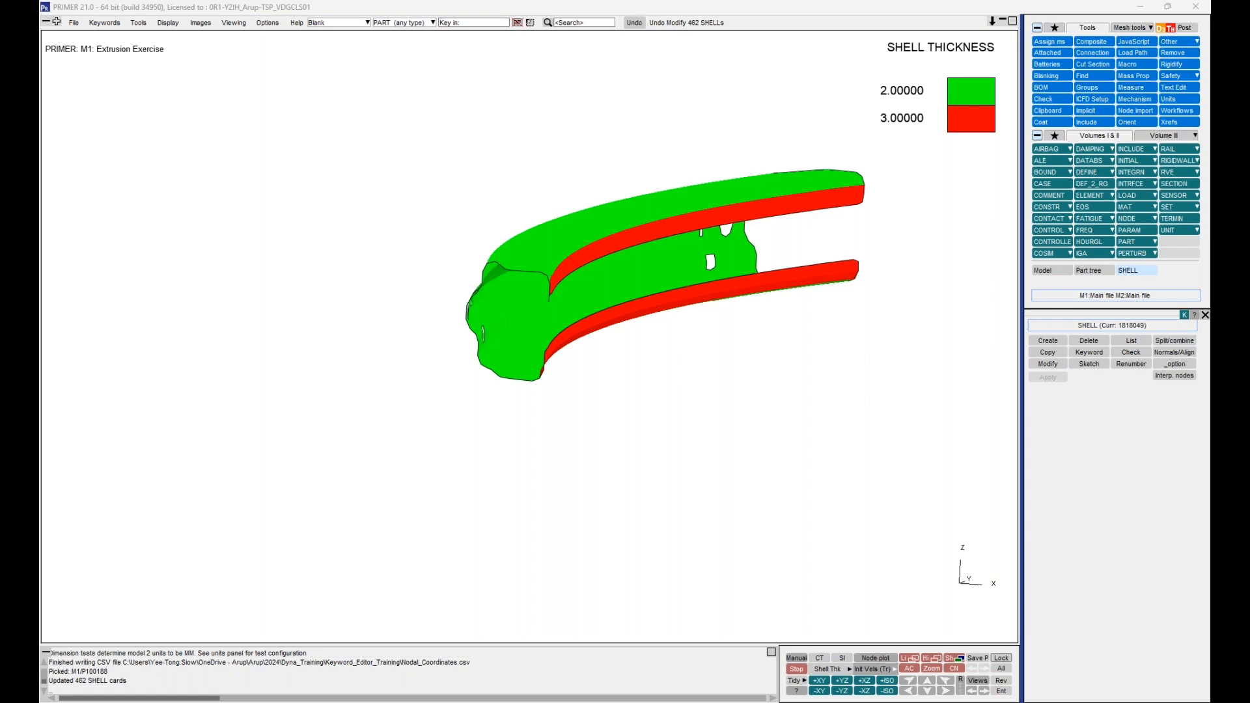
{"action": "left_click", "coordinate": [945, 659]}
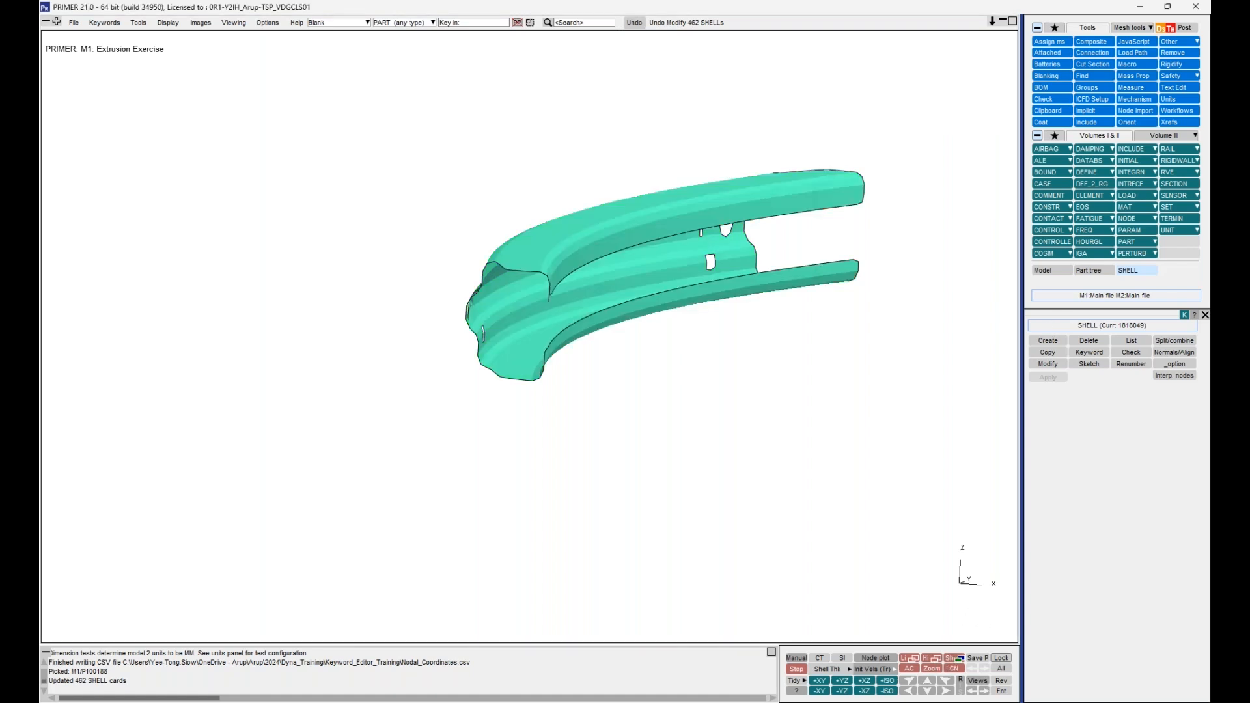
{"action": "mouse_move", "coordinate": [753, 188]}
{"action": "left_mouse_down", "text": "shift"}
{"action": "mouse_move", "coordinate": [732, 183]}
{"action": "mouse_move", "coordinate": [731, 198]}
{"action": "left_mouse_up", "text": "shift"}
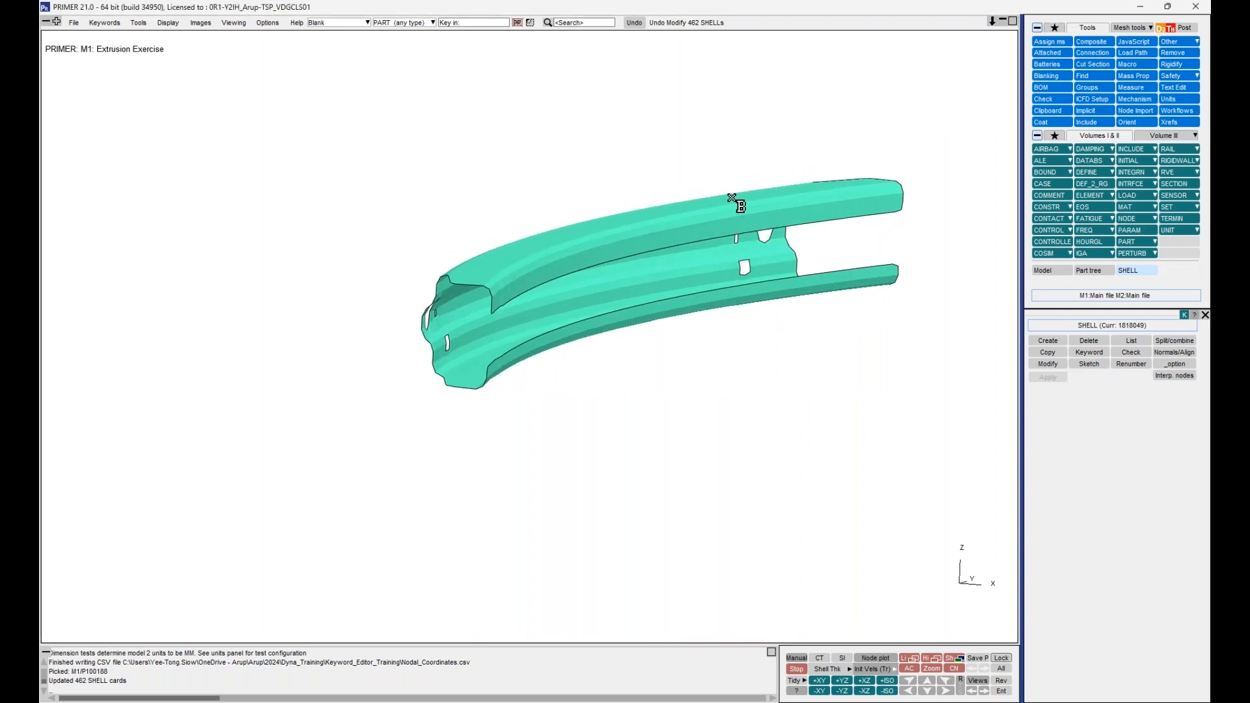
Open the parameters of model M1 for modification and open the value of the thick parameter
{"action": "left_click", "coordinate": [1131, 232]}
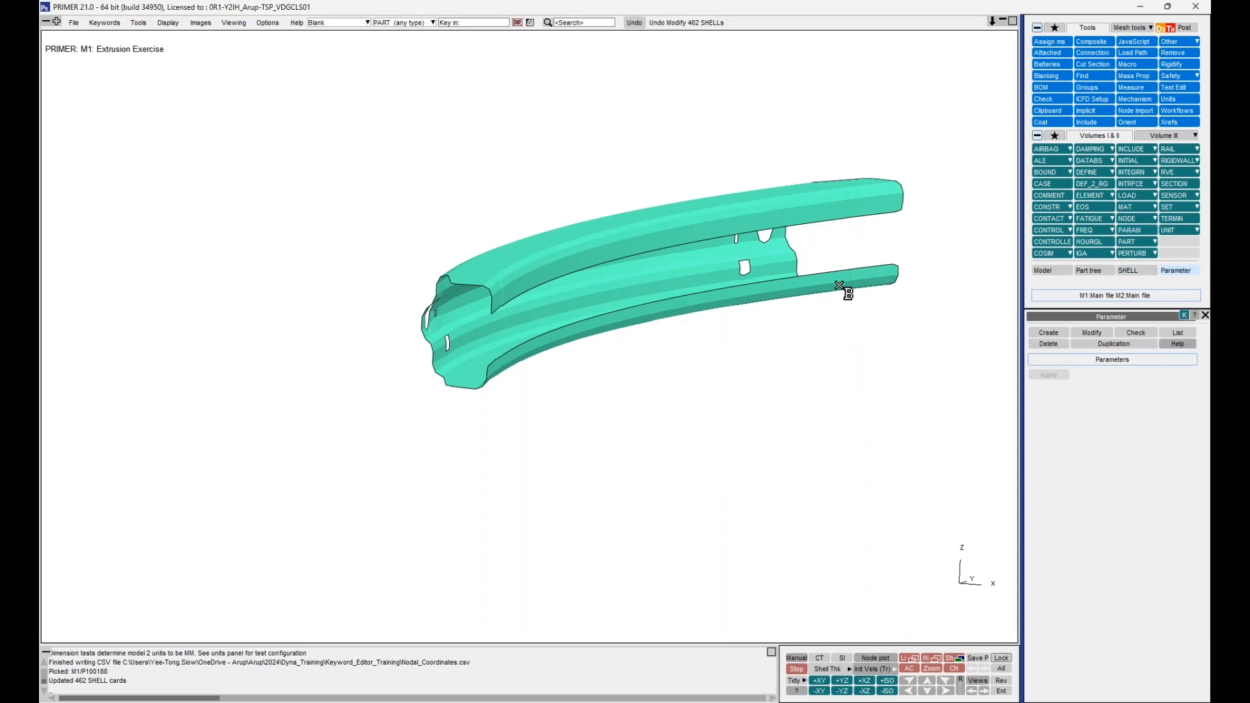
{"action": "left_click", "coordinate": [1086, 335]}
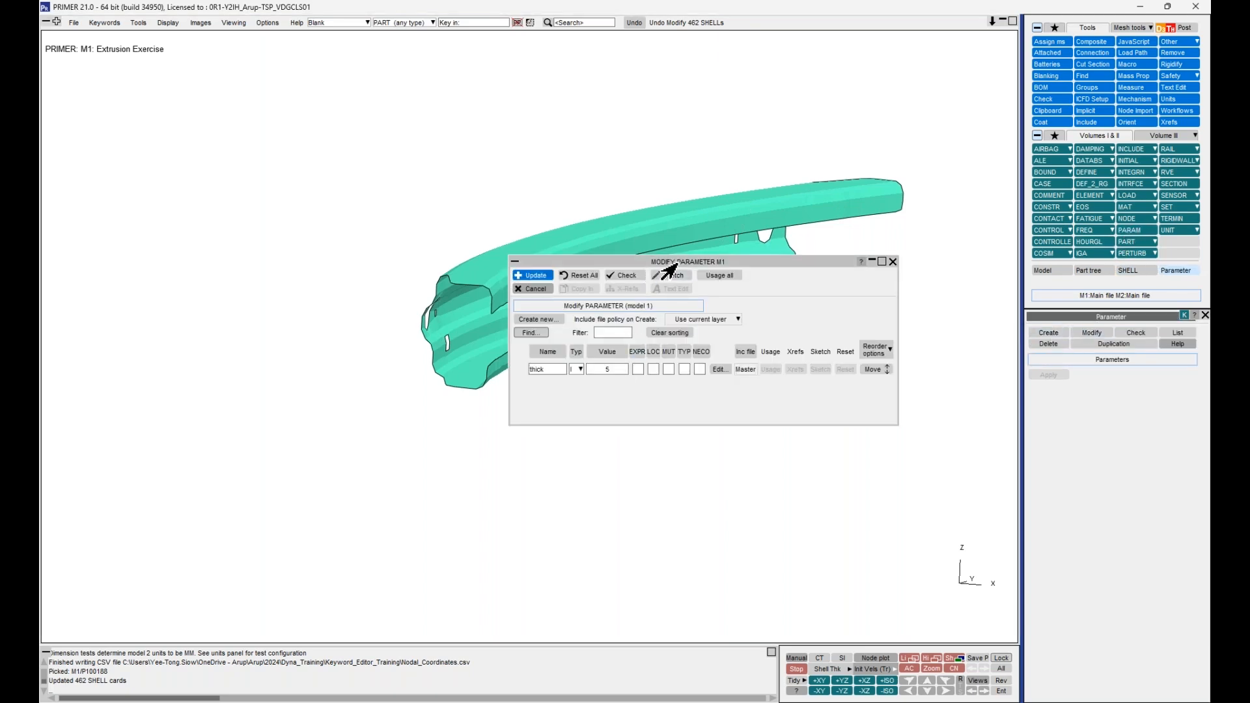
{"action": "left_click_drag", "start_coordinate": [678, 261], "coordinate": [755, 352]}
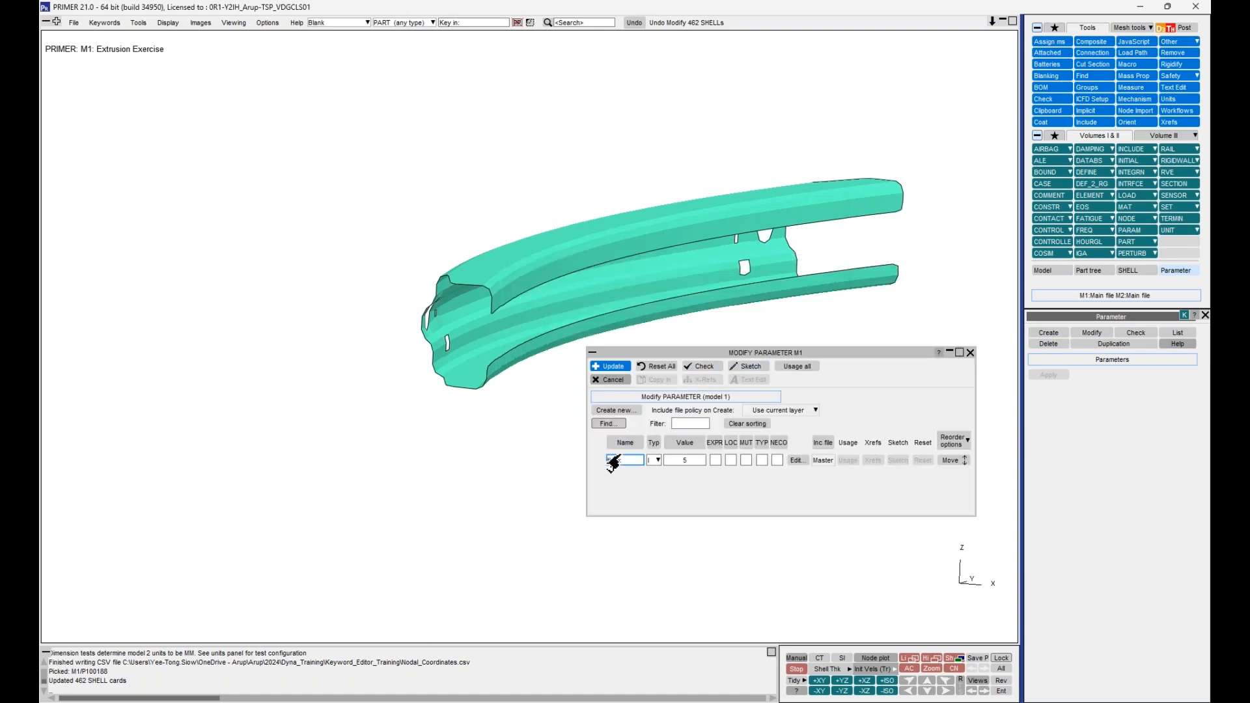
{"action": "left_click", "coordinate": [676, 461]}
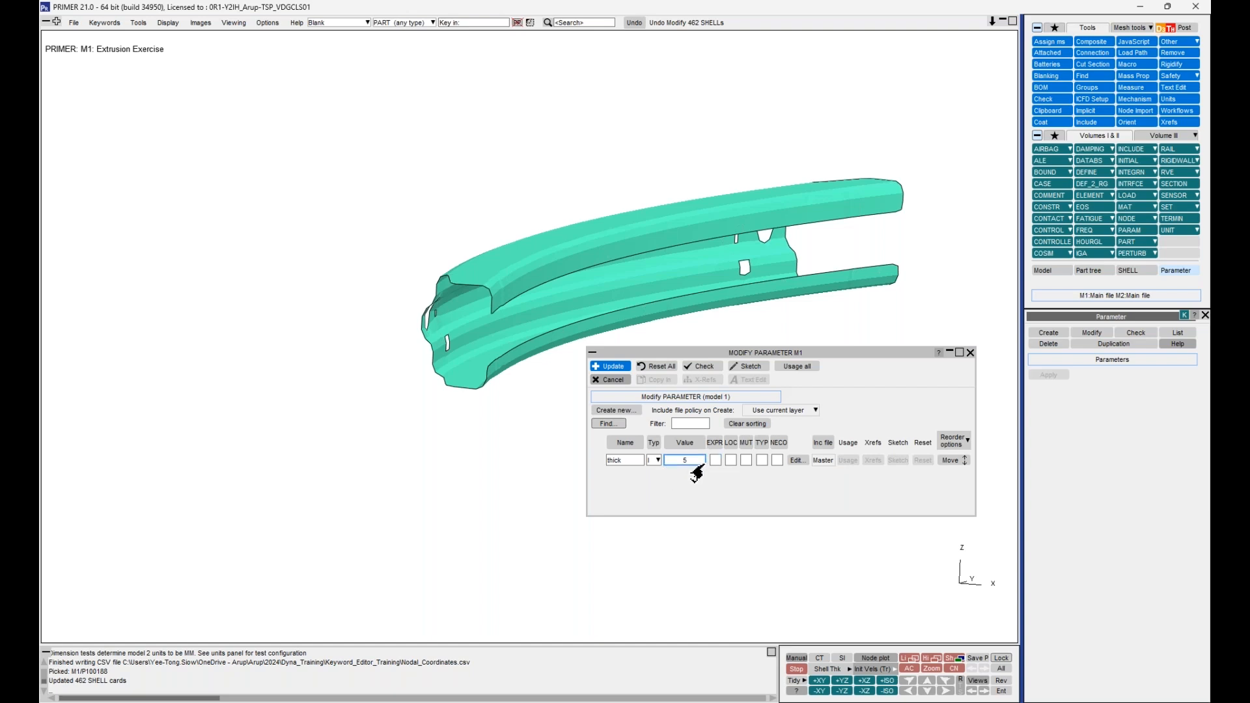
Review the thick parameter in model M1's parameter editor beside the beam, and close the editor without changes
{"action": "left_click", "coordinate": [971, 354]}
{"action": "middle_click_drag", "start_coordinate": [691, 289], "coordinate": [691, 309], "text": "shift"}
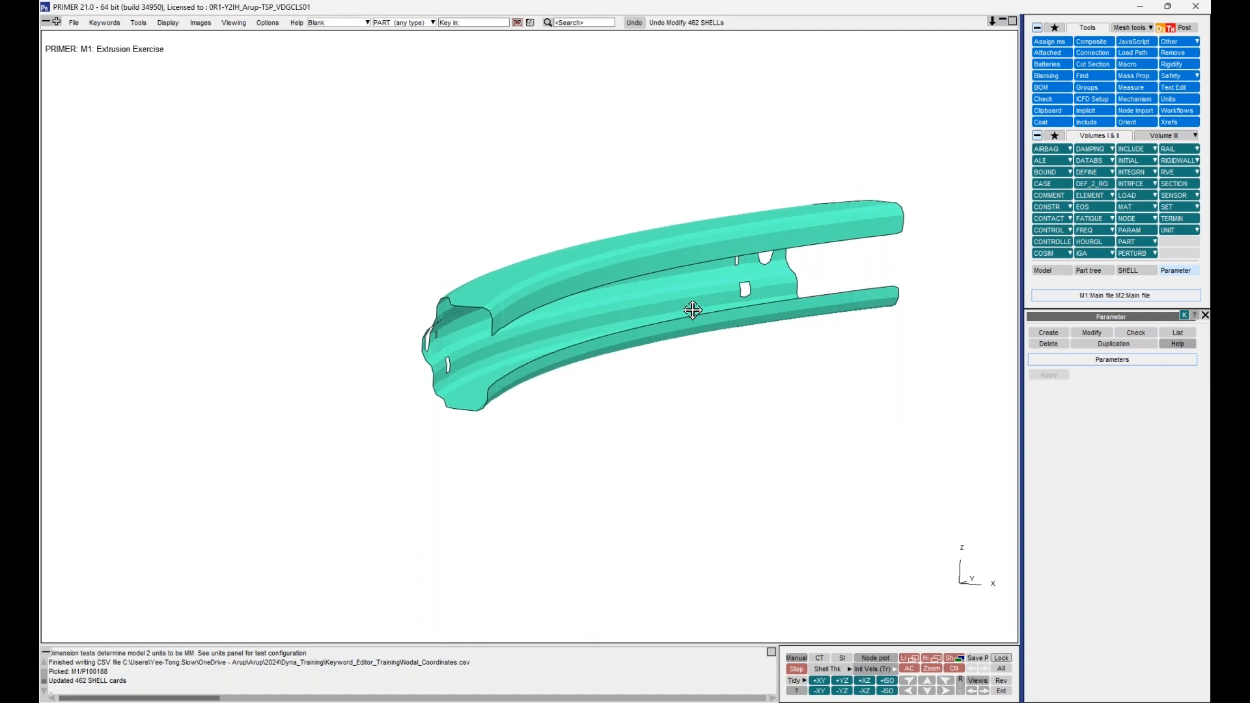
{"action": "left_click_drag", "start_coordinate": [691, 310], "coordinate": [709, 310], "text": "shift"}
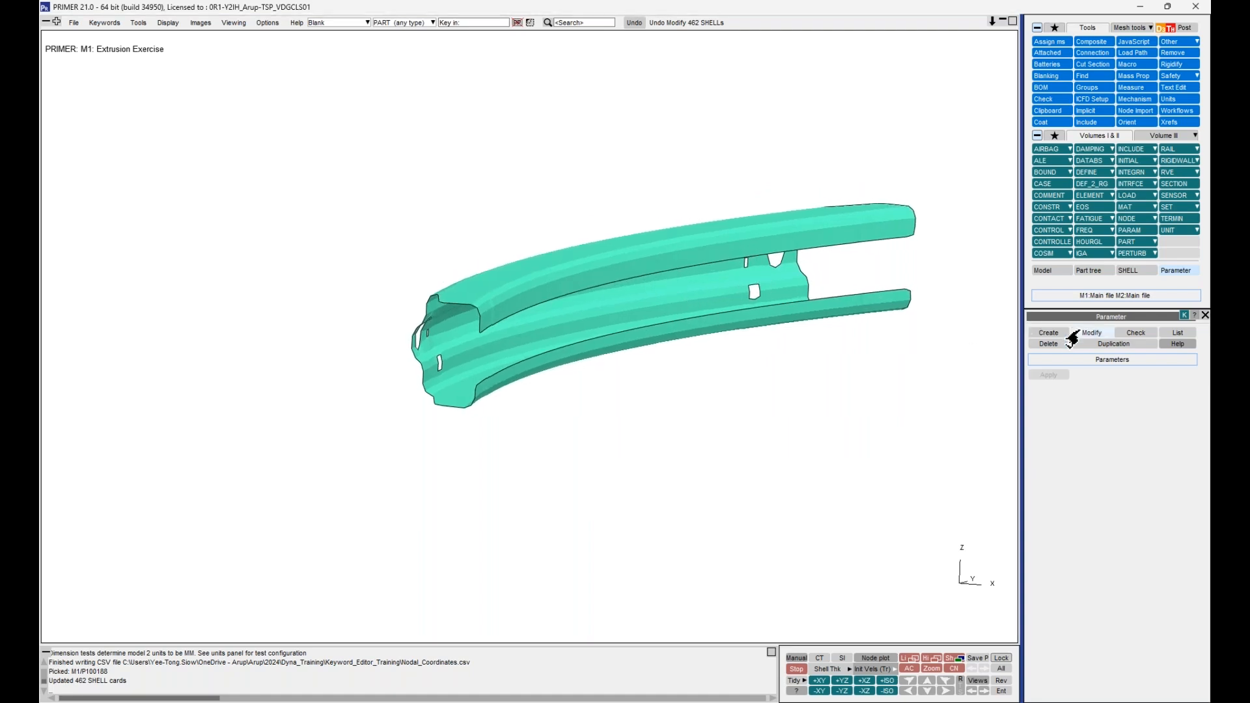
{"action": "left_click", "coordinate": [1092, 332]}
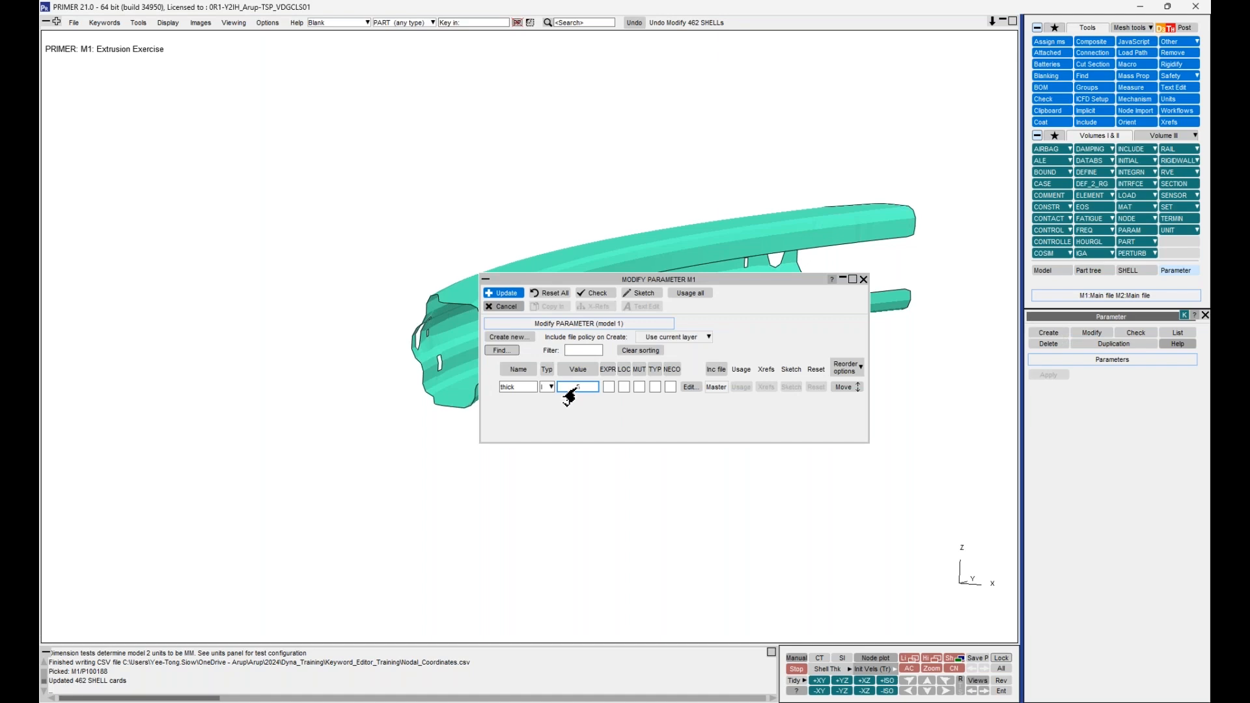
{"action": "left_click_drag", "start_coordinate": [636, 279], "coordinate": [683, 361]}
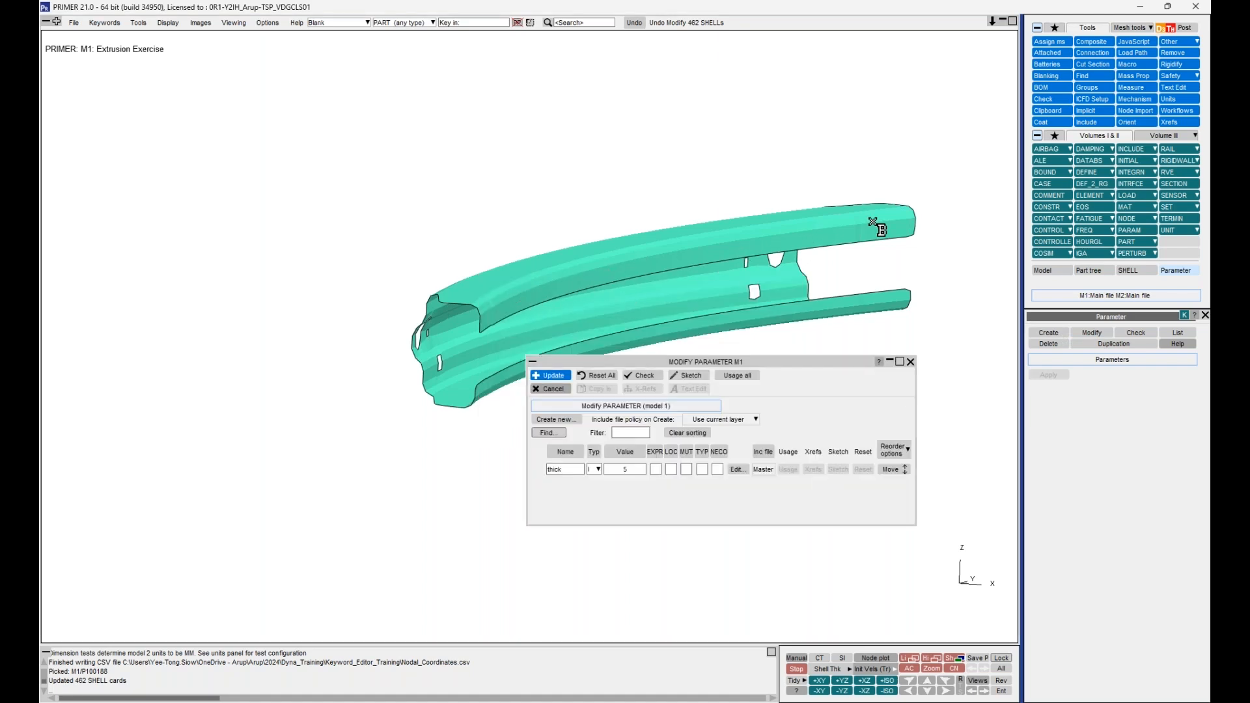
{"action": "left_click", "coordinate": [912, 361]}
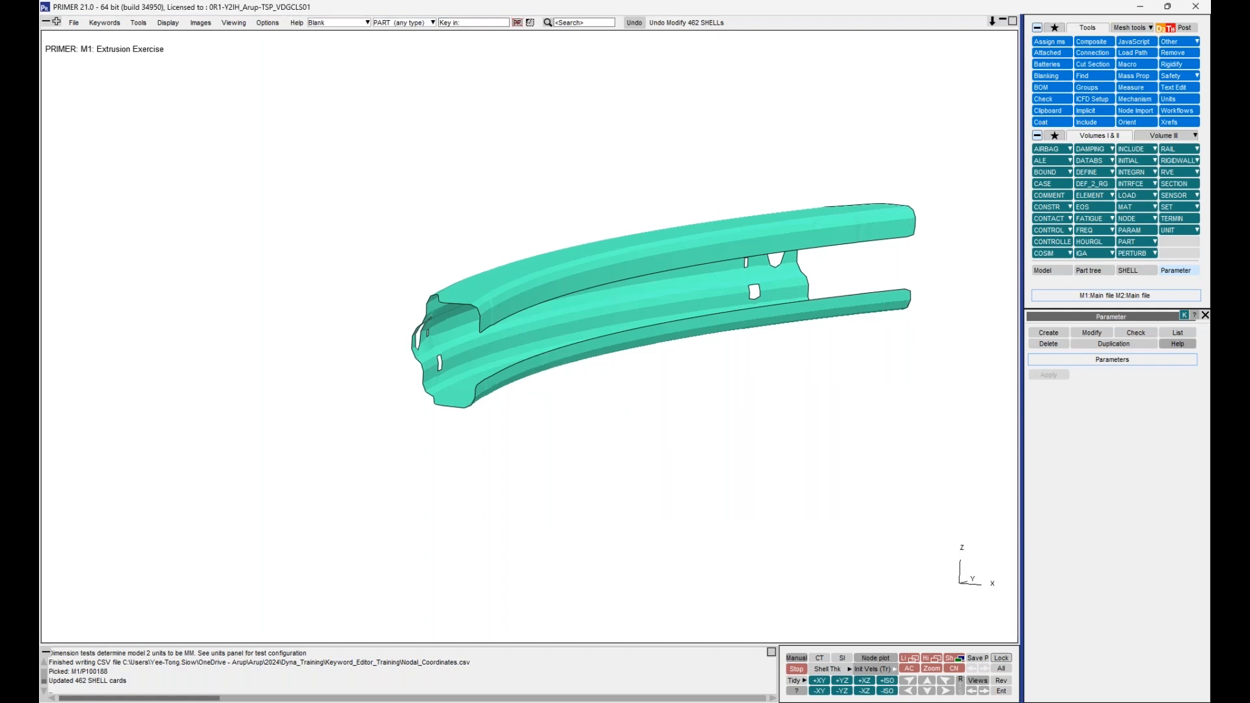
Open the keyword editor for the shells of model M1 and filter the rows to the THICKNESS suffix only
{"action": "left_click", "coordinate": [1125, 277]}
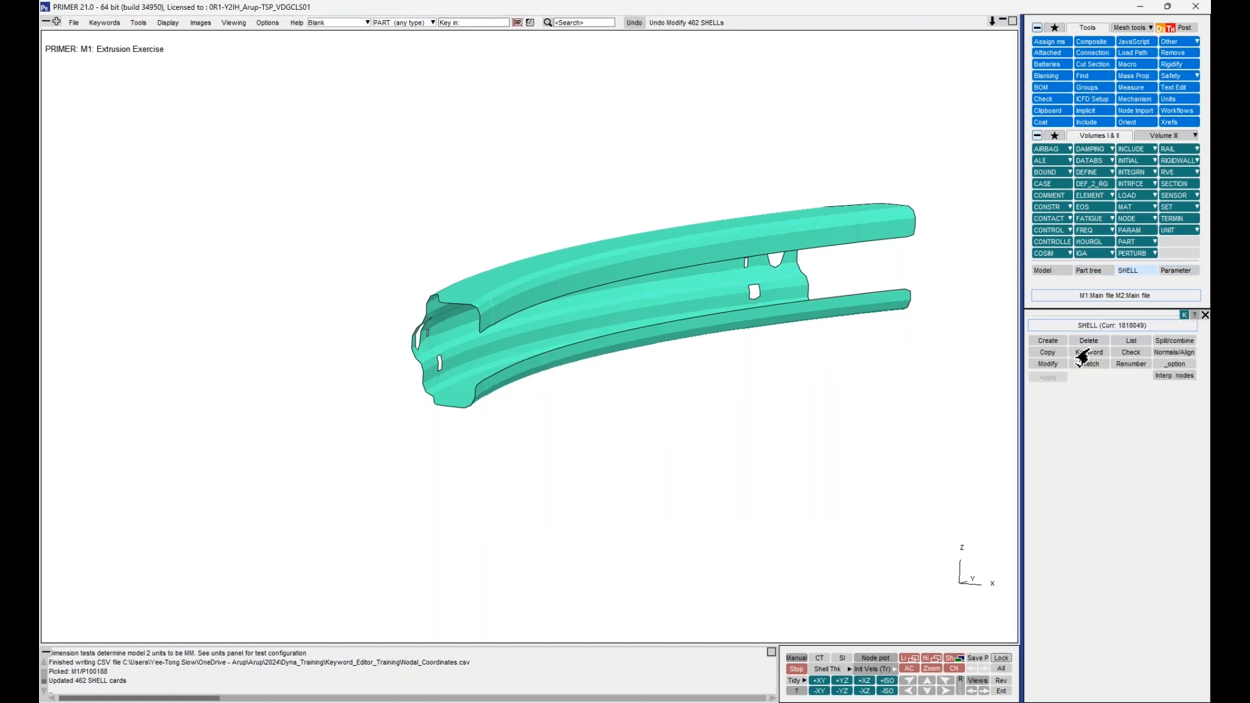
{"action": "left_click", "coordinate": [1088, 353]}
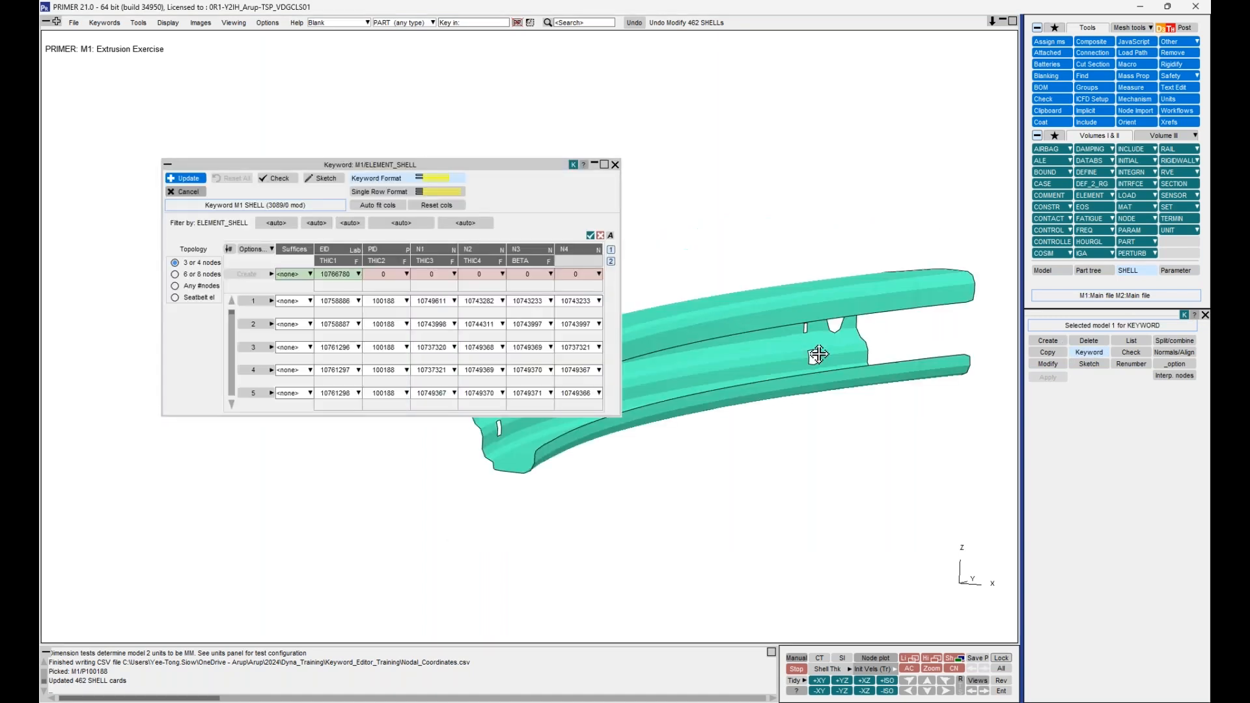
{"action": "middle_click_drag", "start_coordinate": [819, 355], "coordinate": [833, 374], "text": "shift"}
{"action": "left_click_drag", "start_coordinate": [795, 339], "coordinate": [806, 337], "text": "shift"}
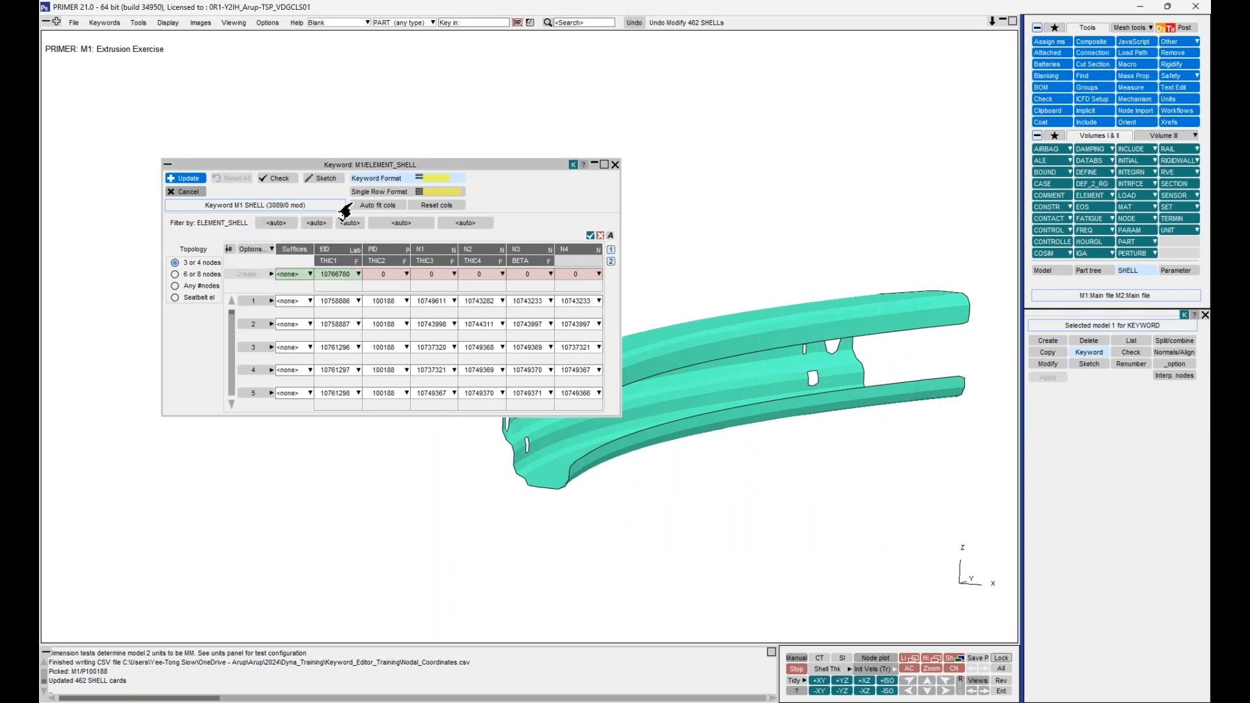
{"action": "left_click", "coordinate": [270, 247]}
{"action": "left_click", "coordinate": [270, 250]}
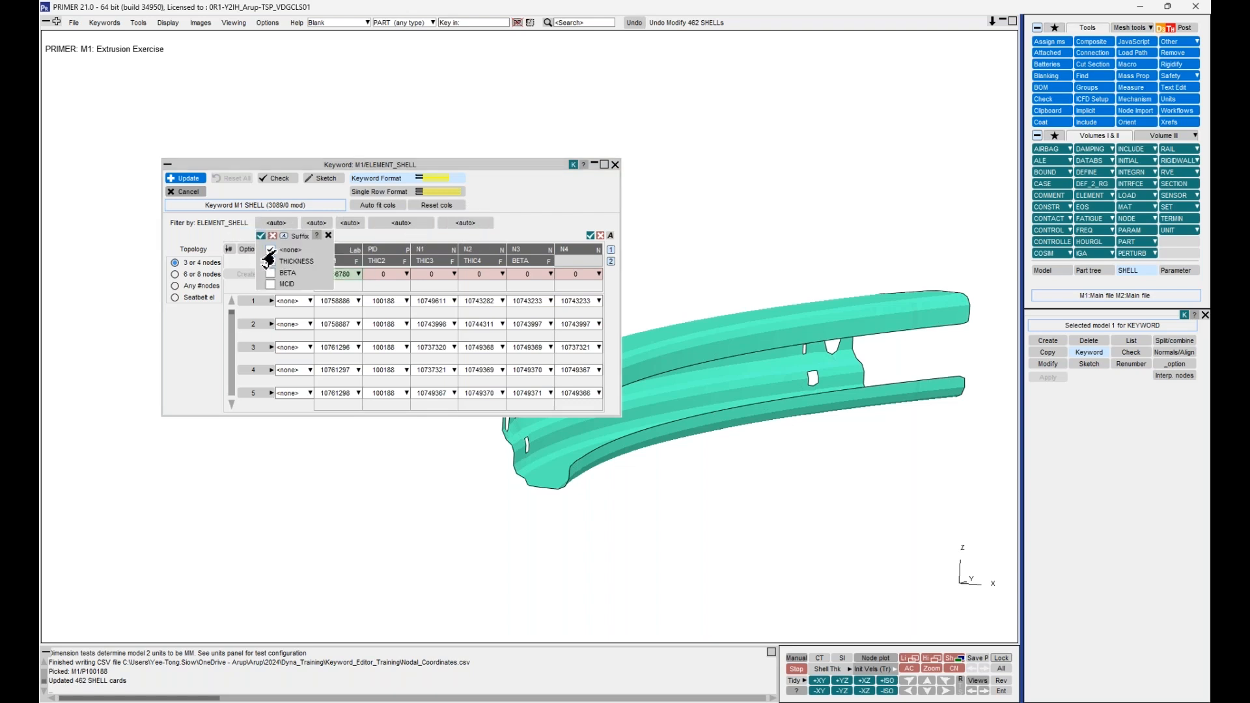
{"action": "left_click", "coordinate": [270, 261]}
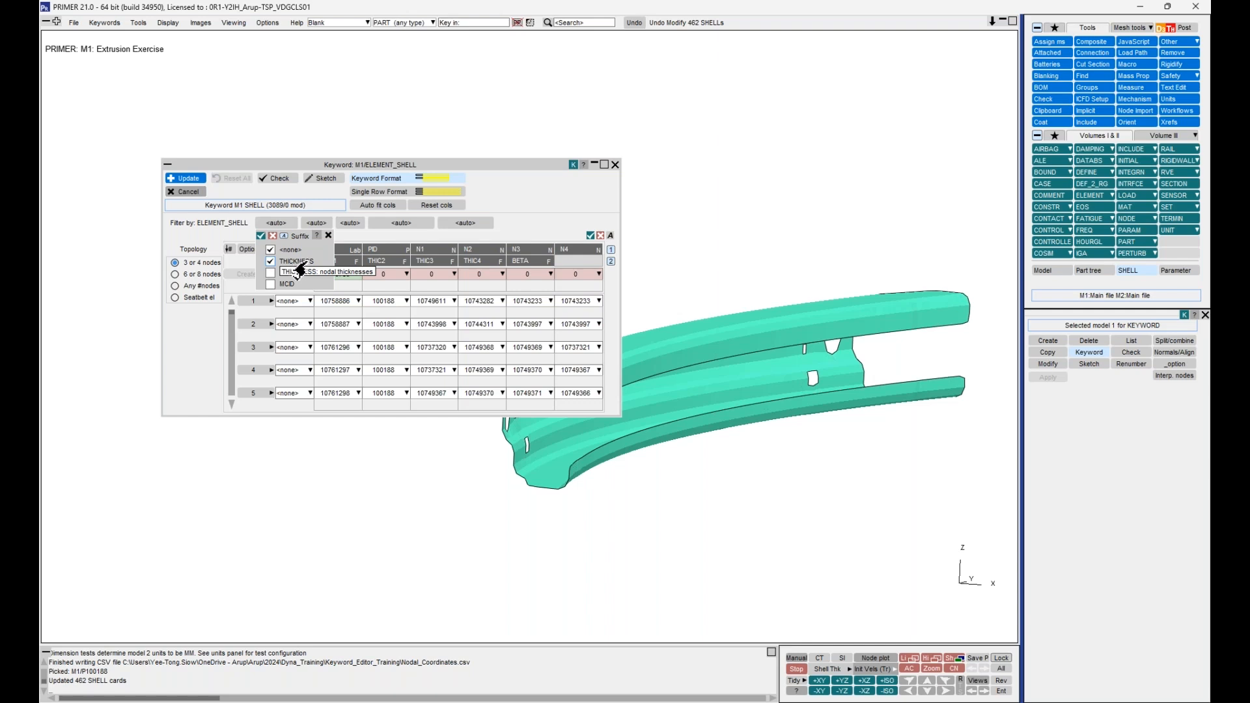
{"action": "left_click", "coordinate": [263, 260]}
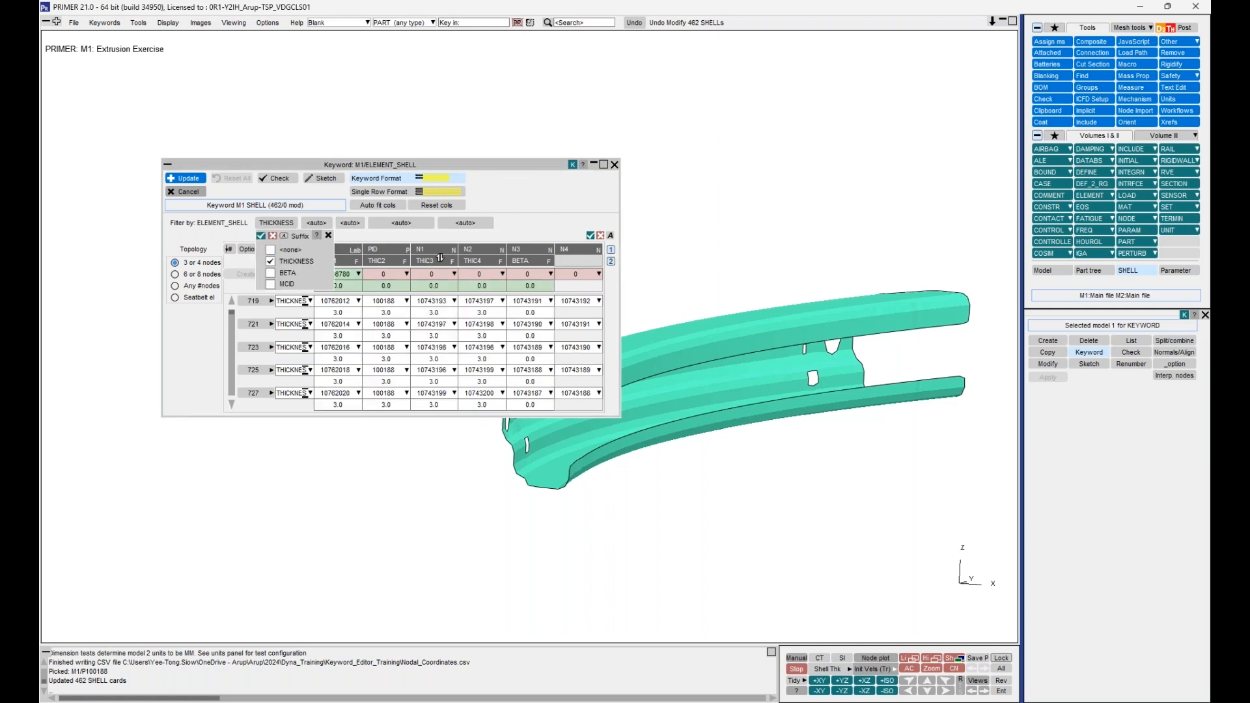
{"action": "left_click_drag", "start_coordinate": [227, 334], "coordinate": [221, 304]}
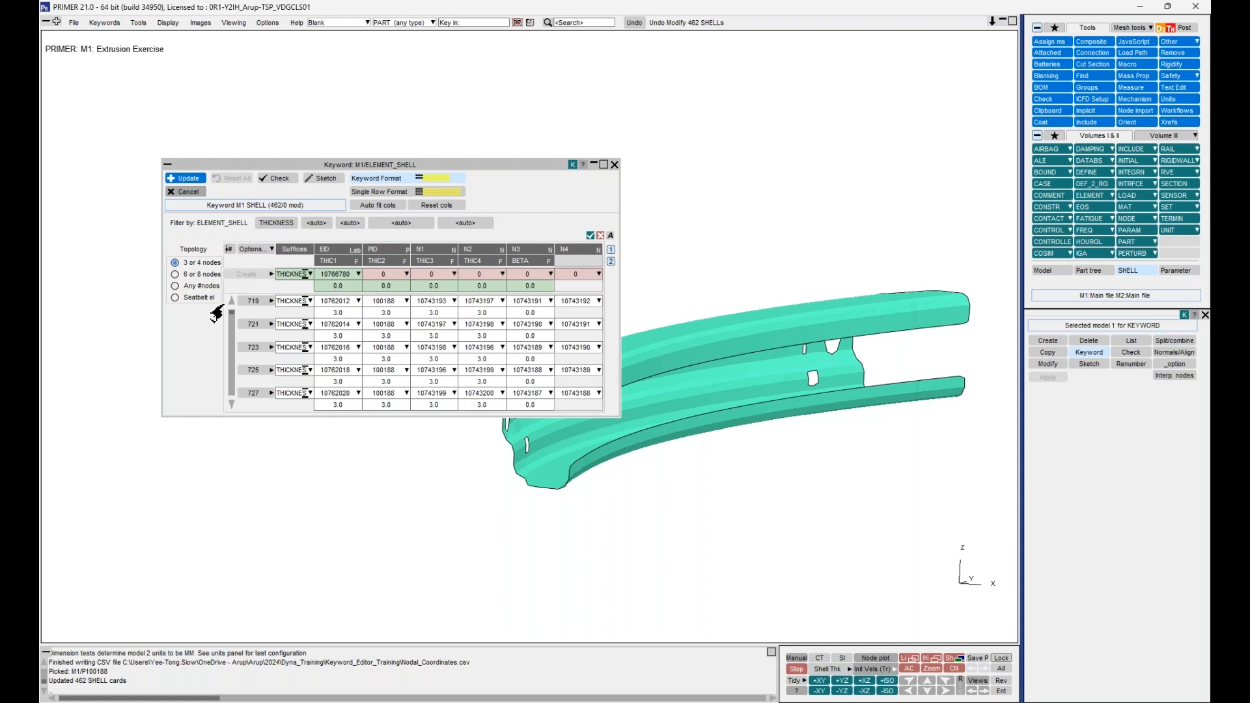
Select all the filtered THICKNESS shells, show only them in the view, and unblank the whole beam again
{"action": "left_click", "coordinate": [264, 254]}
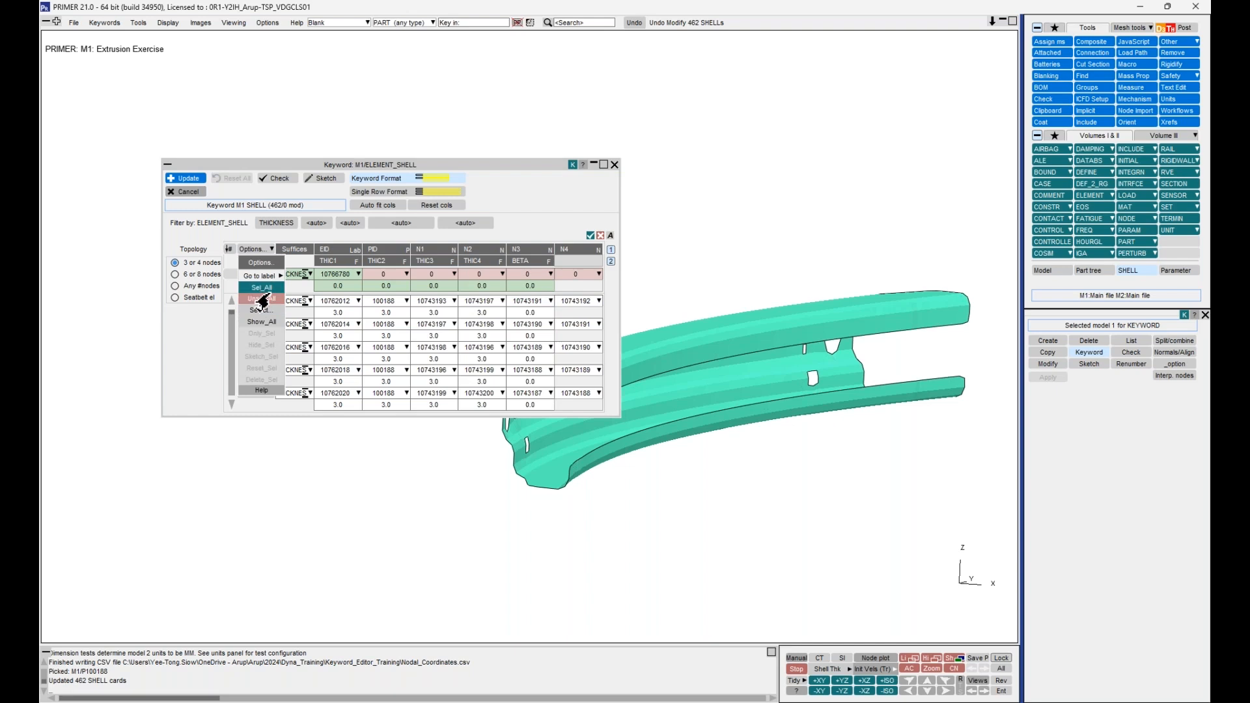
{"action": "left_click", "coordinate": [260, 298]}
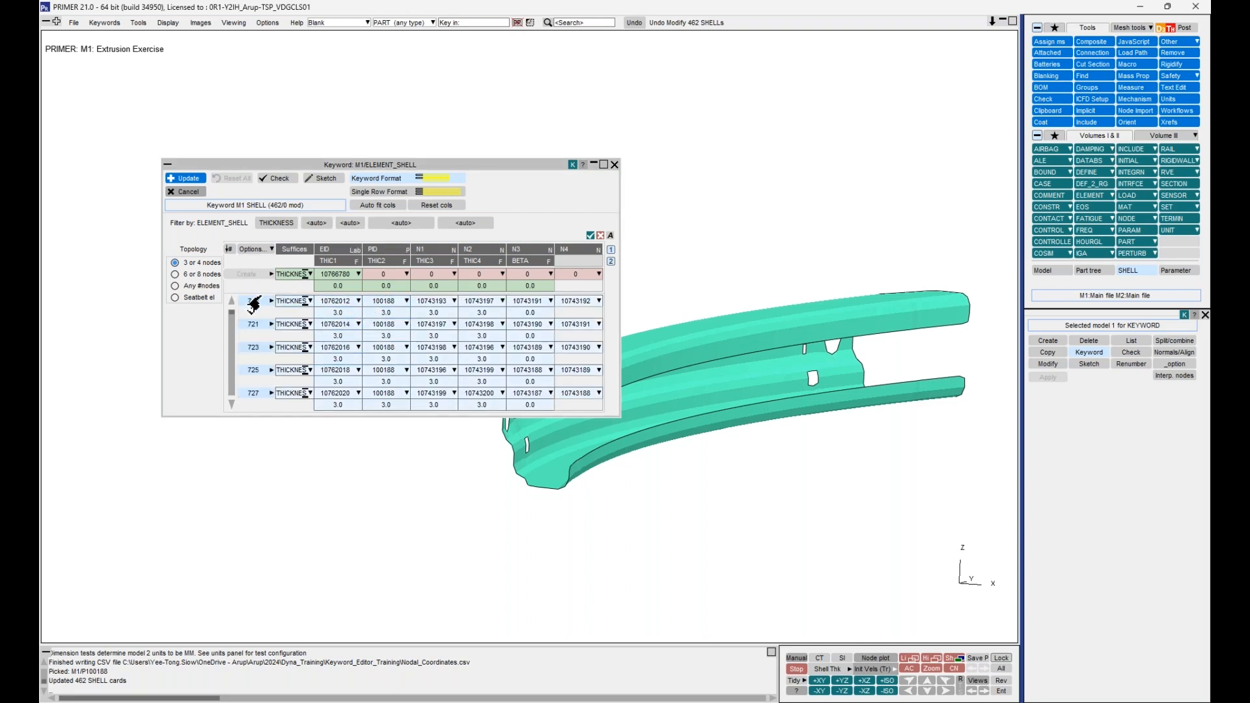
{"action": "left_click", "coordinate": [272, 301]}
{"action": "left_click", "coordinate": [301, 396]}
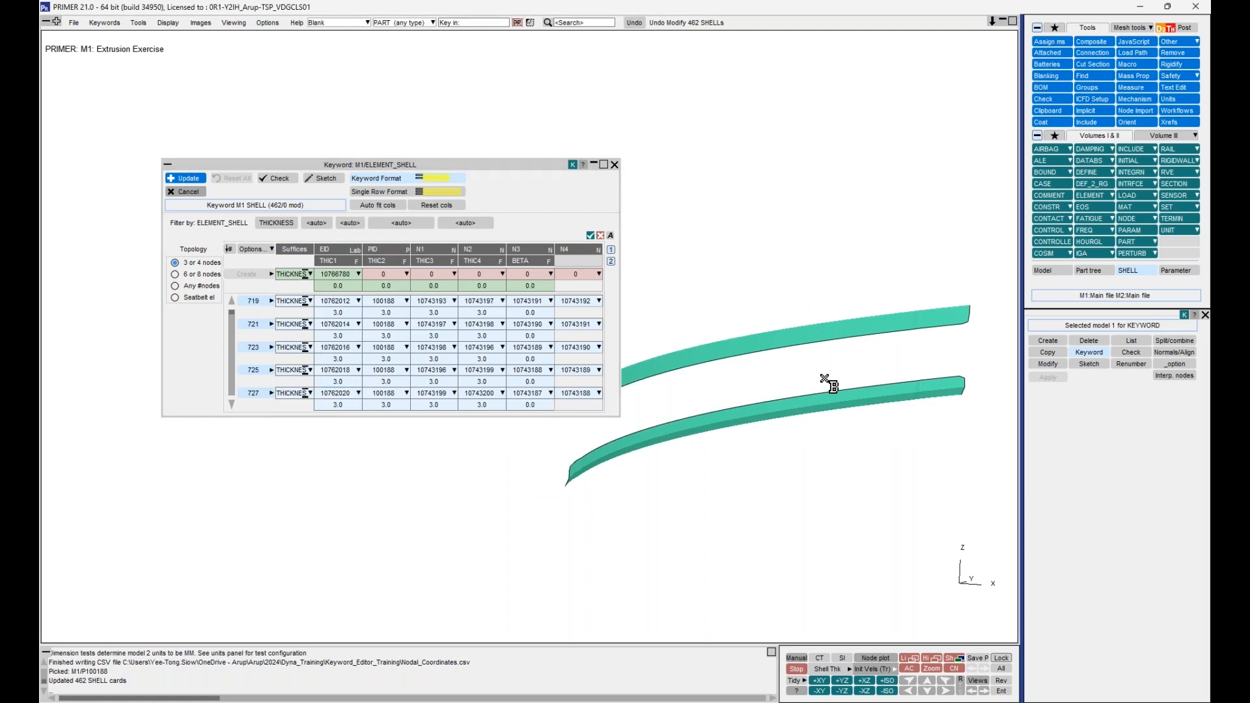
{"action": "middle_click_drag", "start_coordinate": [822, 384], "coordinate": [803, 418], "text": "shift"}
{"action": "left_click_drag", "start_coordinate": [803, 419], "coordinate": [772, 415], "text": "shift"}
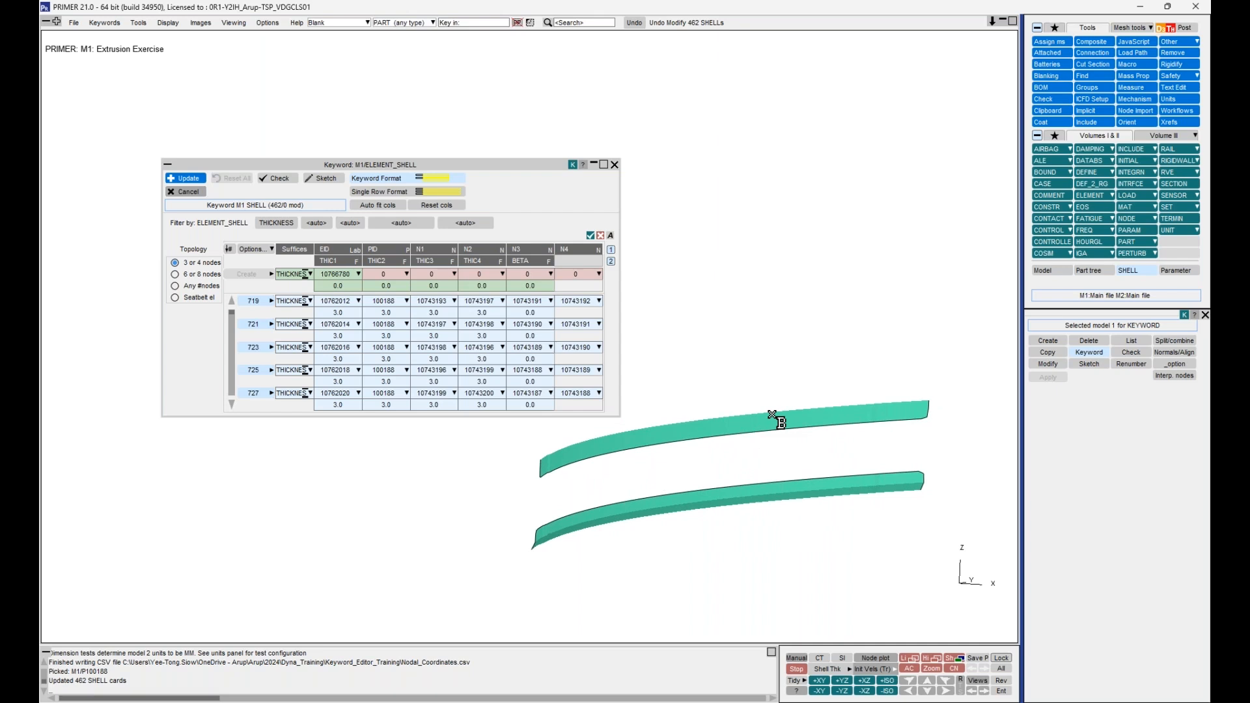
{"action": "key", "text": "u"}
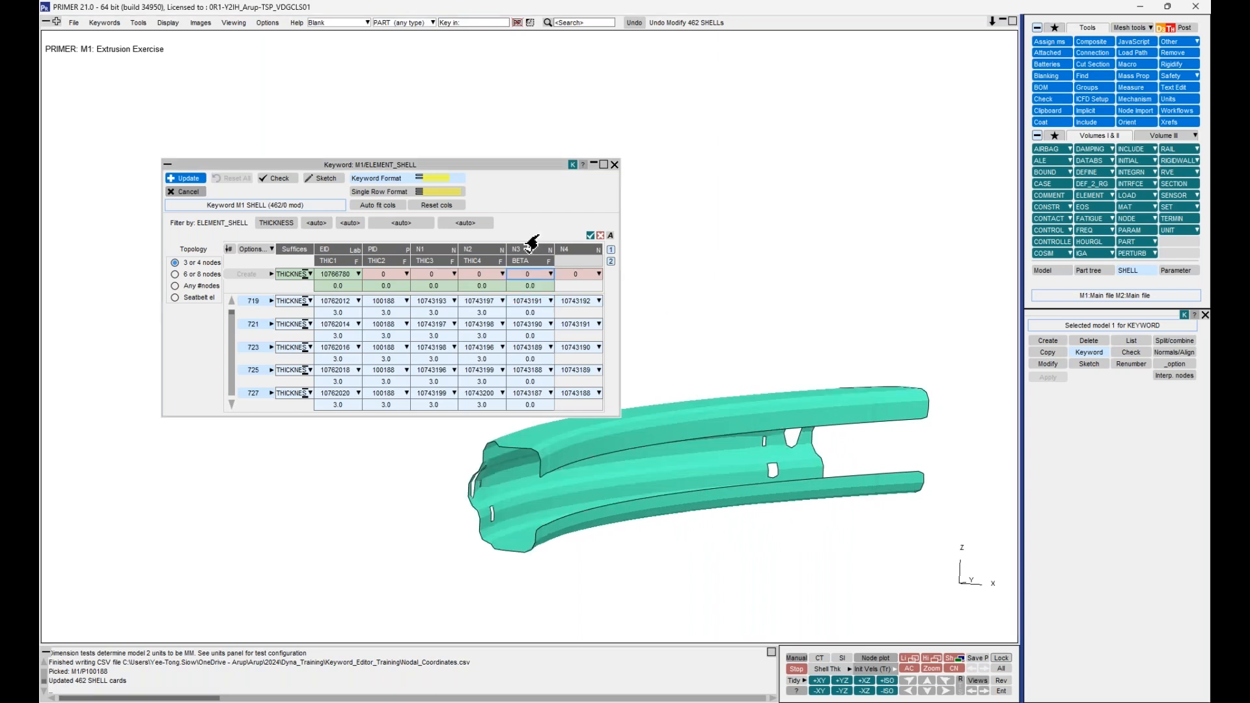
Set THIC1 of all selected shells to the parameter reference &thick and look up that parameter from the cell
{"action": "left_click", "coordinate": [336, 313]}
{"action": "type", "text": "&th"}
{"action": "key", "text": "Return"}
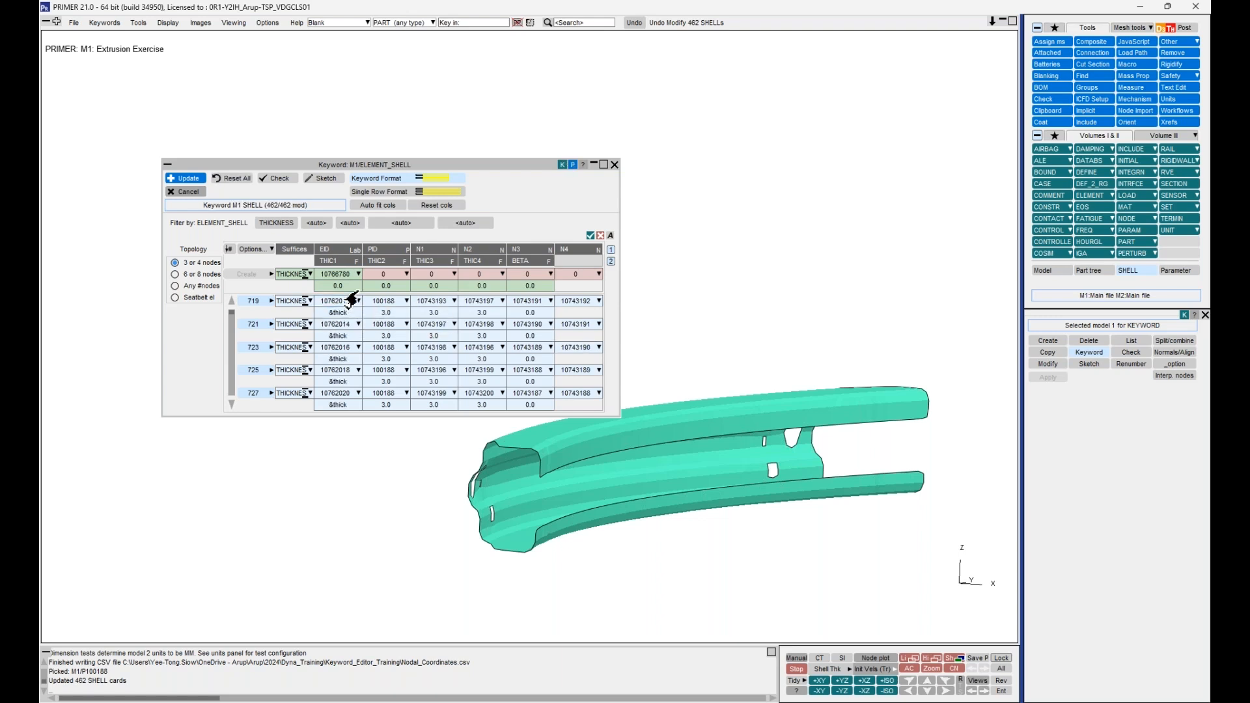
{"action": "left_click", "coordinate": [339, 315]}
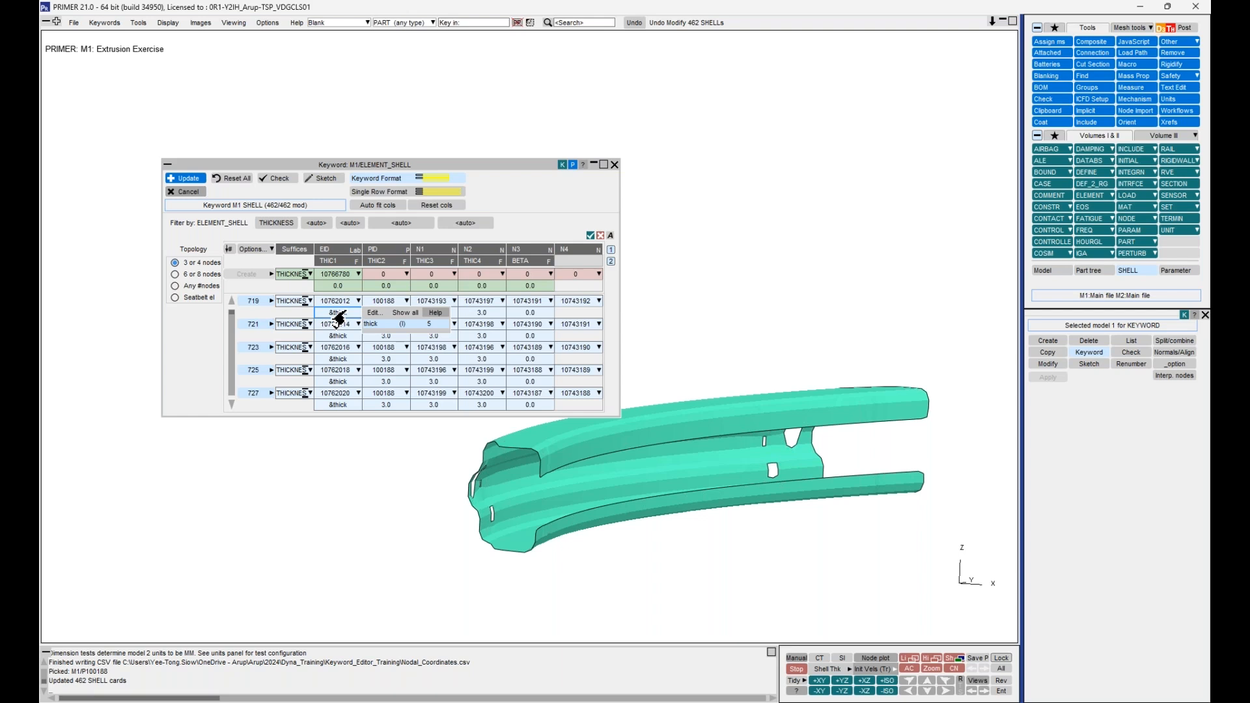
{"action": "left_click", "coordinate": [385, 314]}
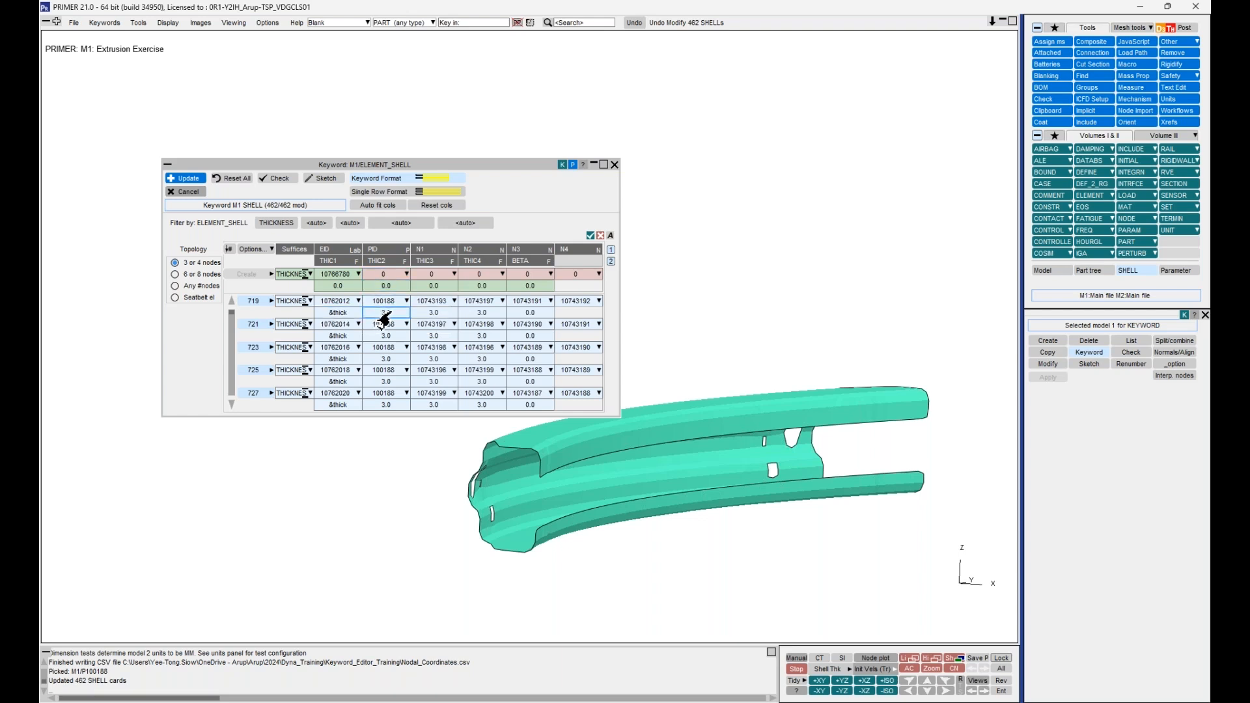
Show the parameter values instead of names in the keyword editor, examine the THIC1 cells, and restore the parameter names
{"action": "left_click", "coordinate": [338, 313]}
{"action": "left_click", "coordinate": [573, 164]}
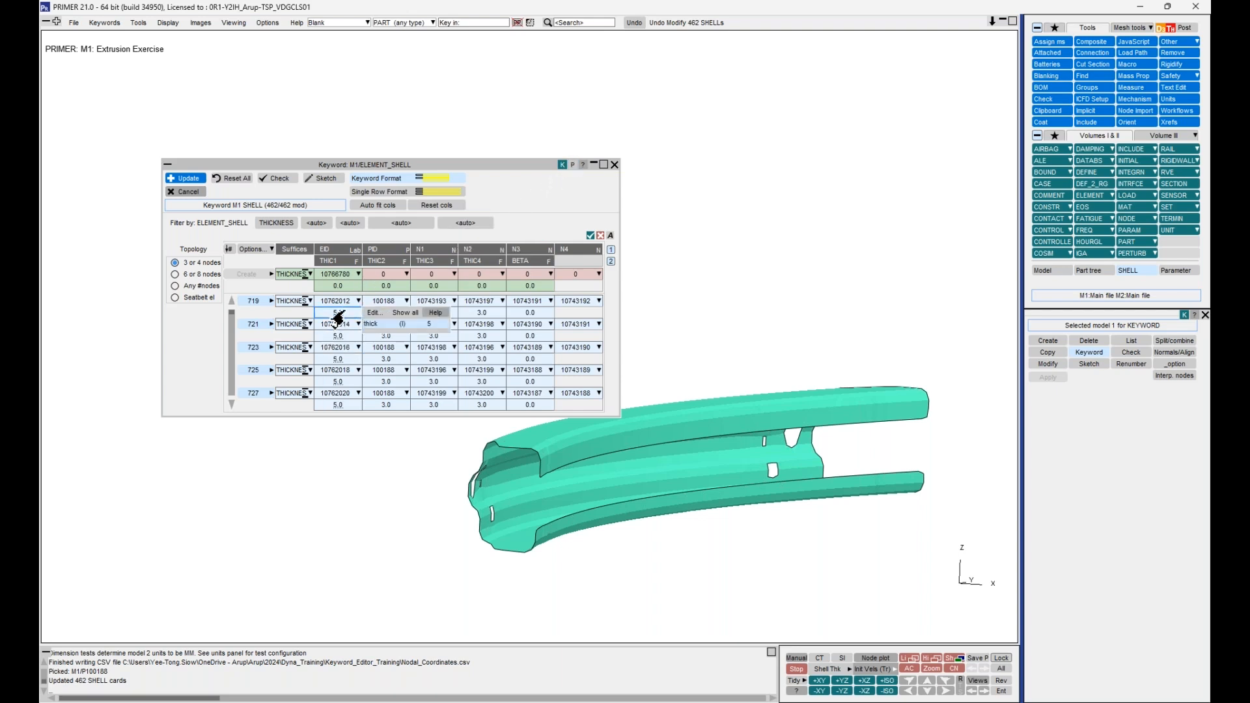
{"action": "scroll", "coordinate": [339, 362], "scroll_direction": "down", "scroll_amount": 4}
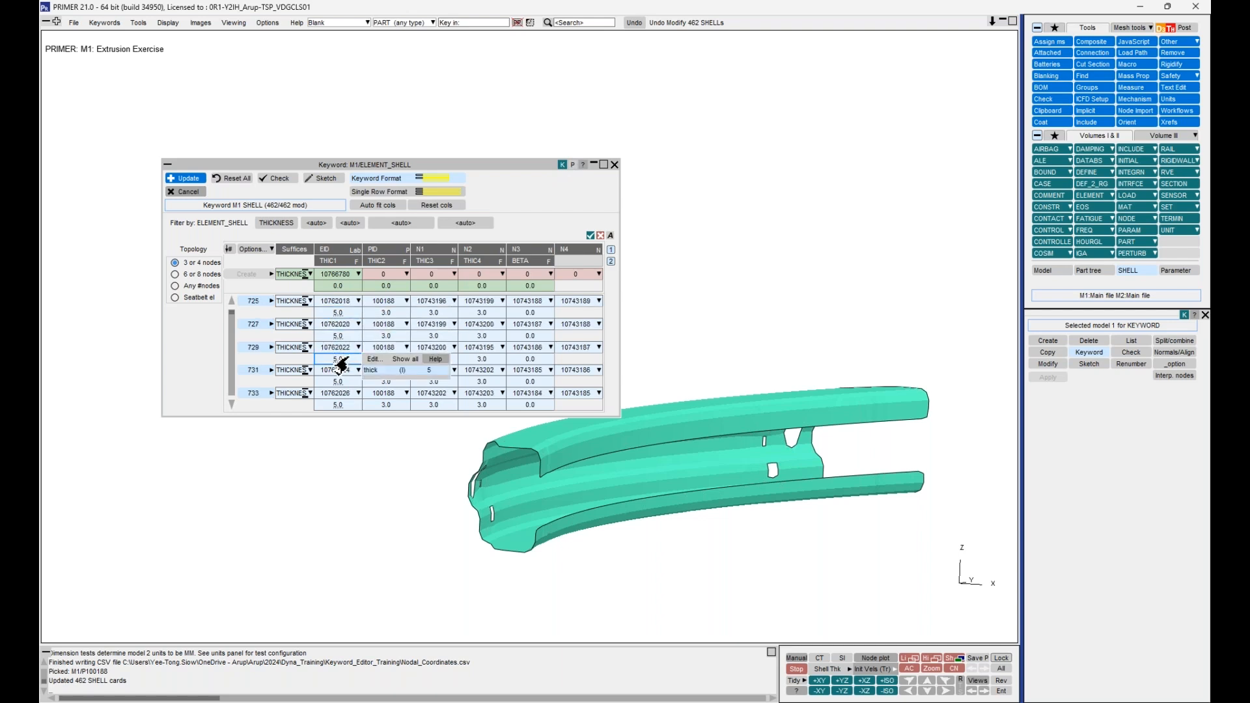
{"action": "scroll", "coordinate": [341, 364], "scroll_direction": "up", "scroll_amount": 3}
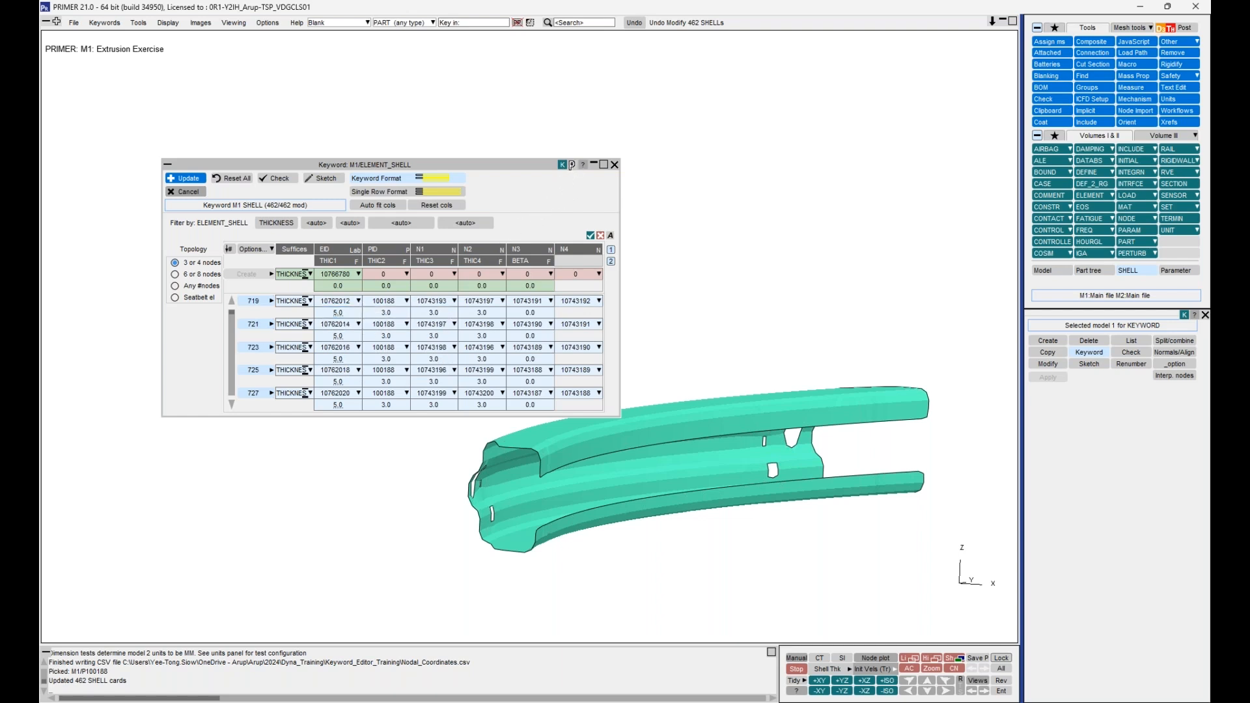
{"action": "left_click", "coordinate": [571, 165]}
{"action": "mouse_move", "coordinate": [334, 317]}
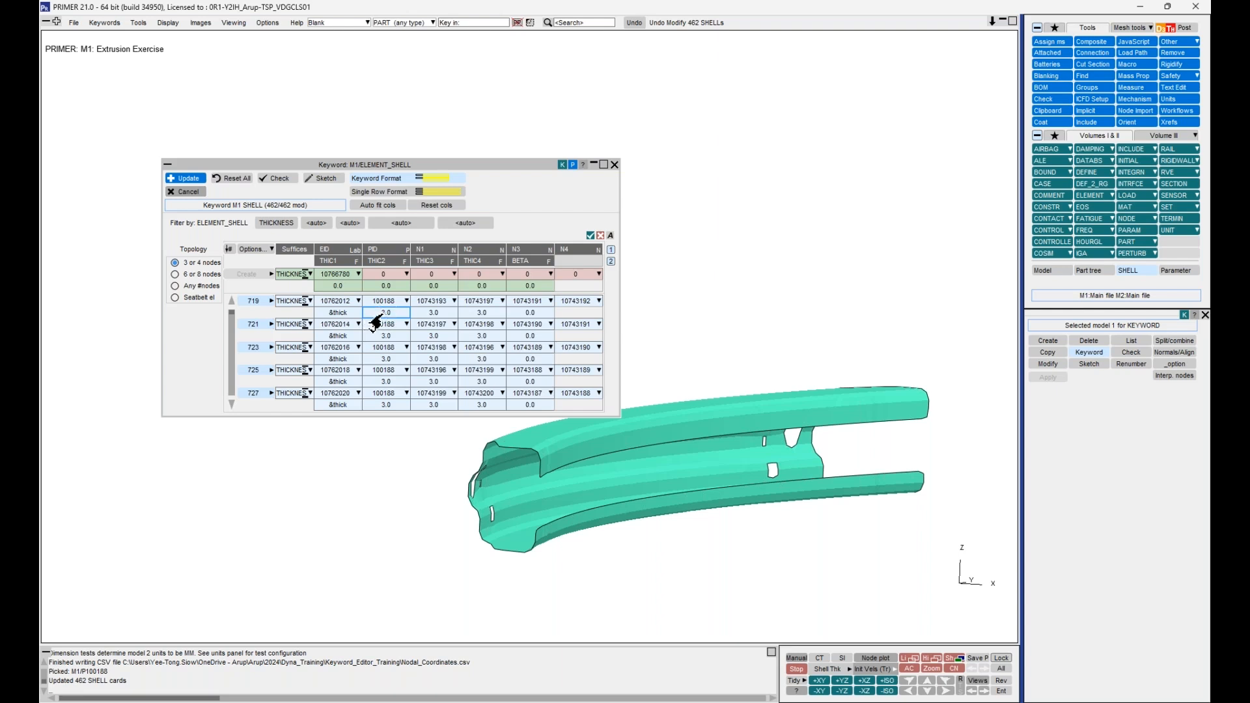
Set THIC2 of all selected shells with the formula =3*1.2
{"action": "double_click", "coordinate": [385, 313]}
{"action": "type", "text": "=3*1.2"}
{"action": "key", "text": "Return"}
{"action": "left_click", "coordinate": [386, 315]}
Deselect all shells and set THIC3 and THIC4 to 2 individually for shells 10762012 and 10762016
{"action": "left_click", "coordinate": [261, 251]}
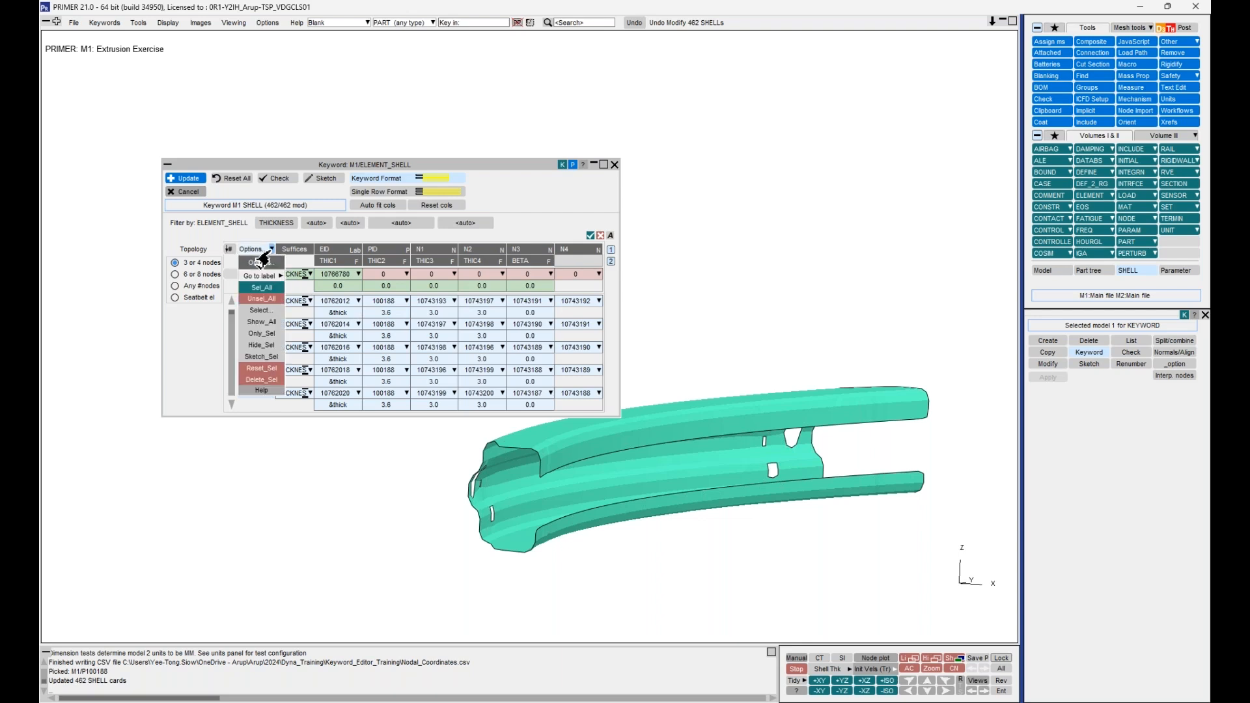
{"action": "left_click", "coordinate": [259, 301]}
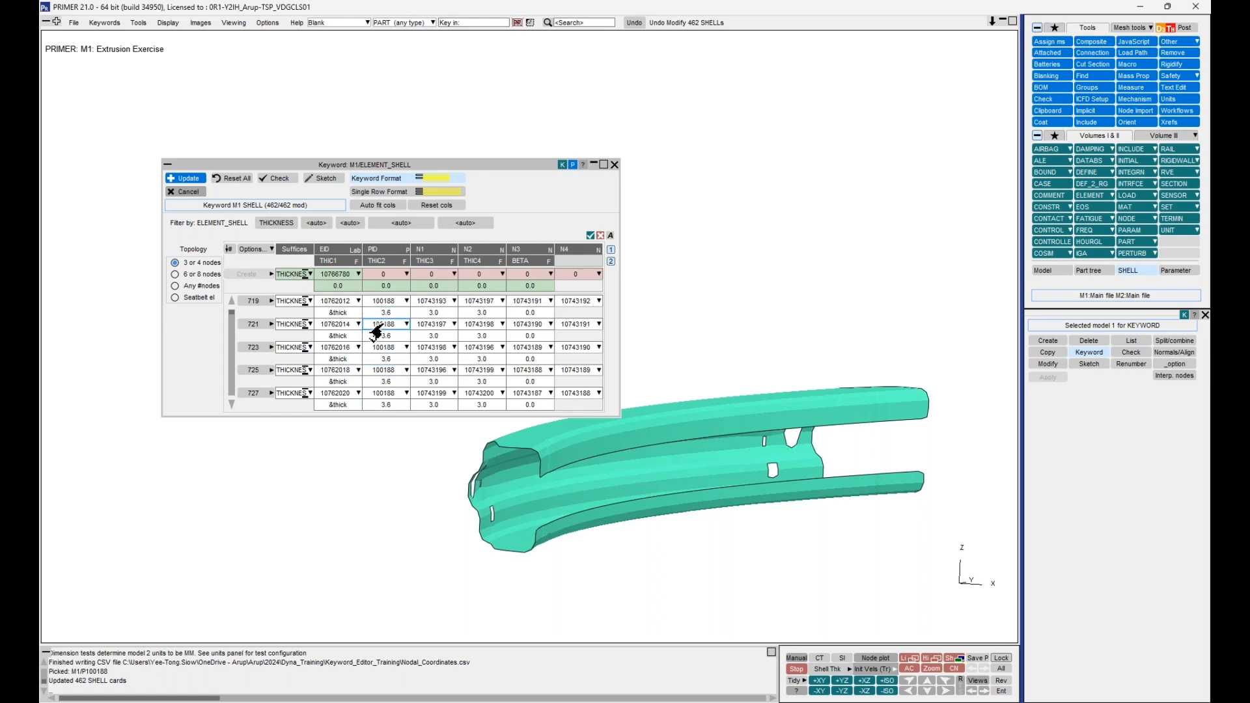
{"action": "left_click", "coordinate": [420, 313]}
{"action": "type", "text": "2"}
{"action": "key", "text": "Tab"}
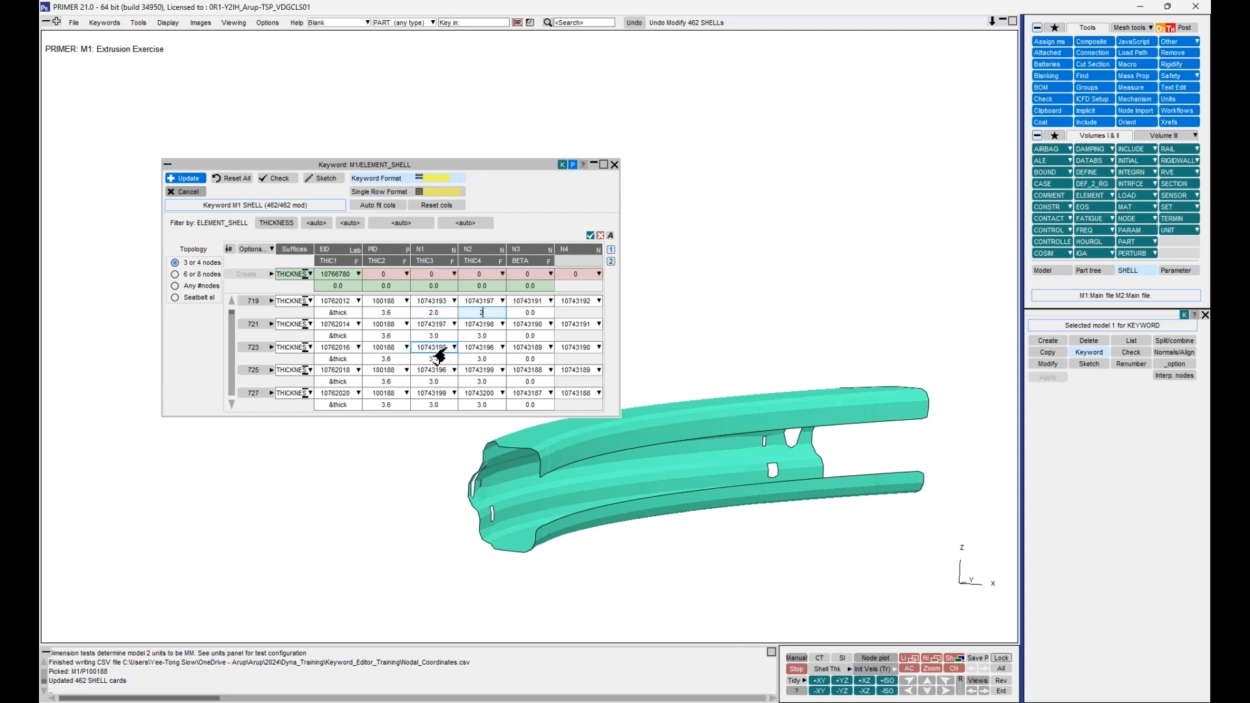
{"action": "type", "text": "2"}
{"action": "left_click", "coordinate": [422, 360]}
{"action": "type", "text": "2"}
{"action": "key", "text": "Tab"}
{"action": "type", "text": "2"}
Select all the listed shells again and set their THIC3 with the formula =2*1.2
{"action": "left_click", "coordinate": [272, 250]}
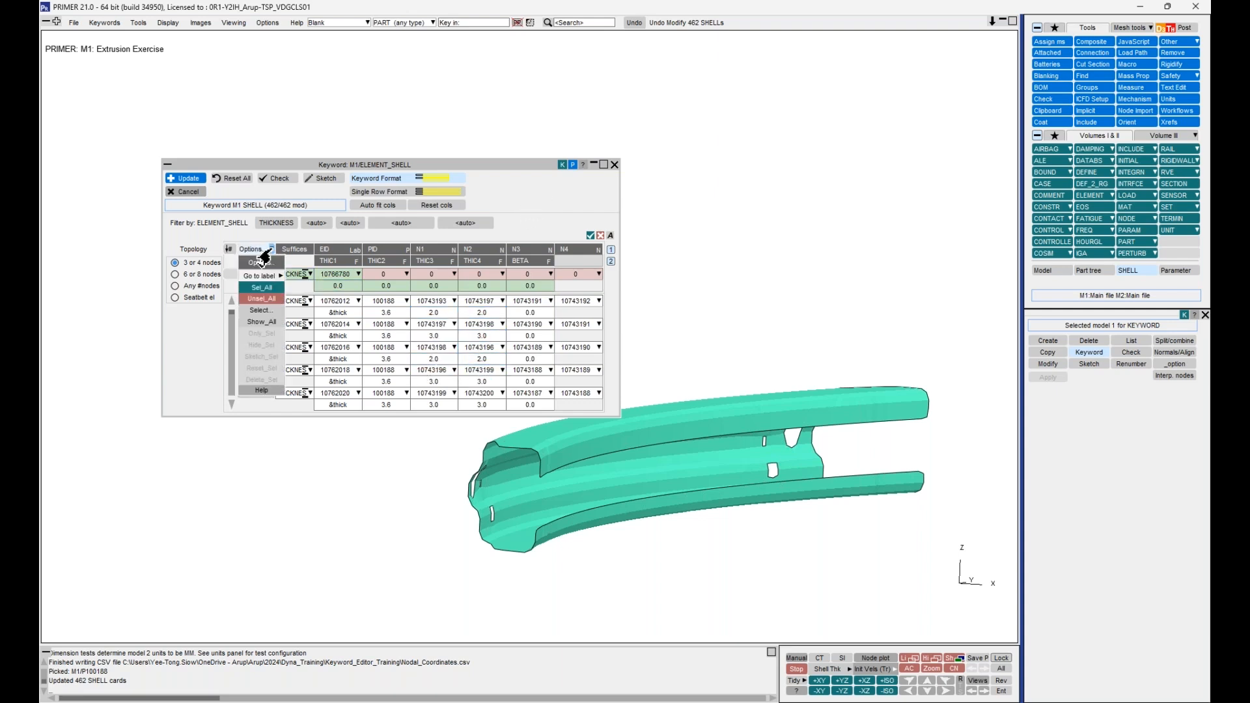
{"action": "left_click", "coordinate": [263, 287]}
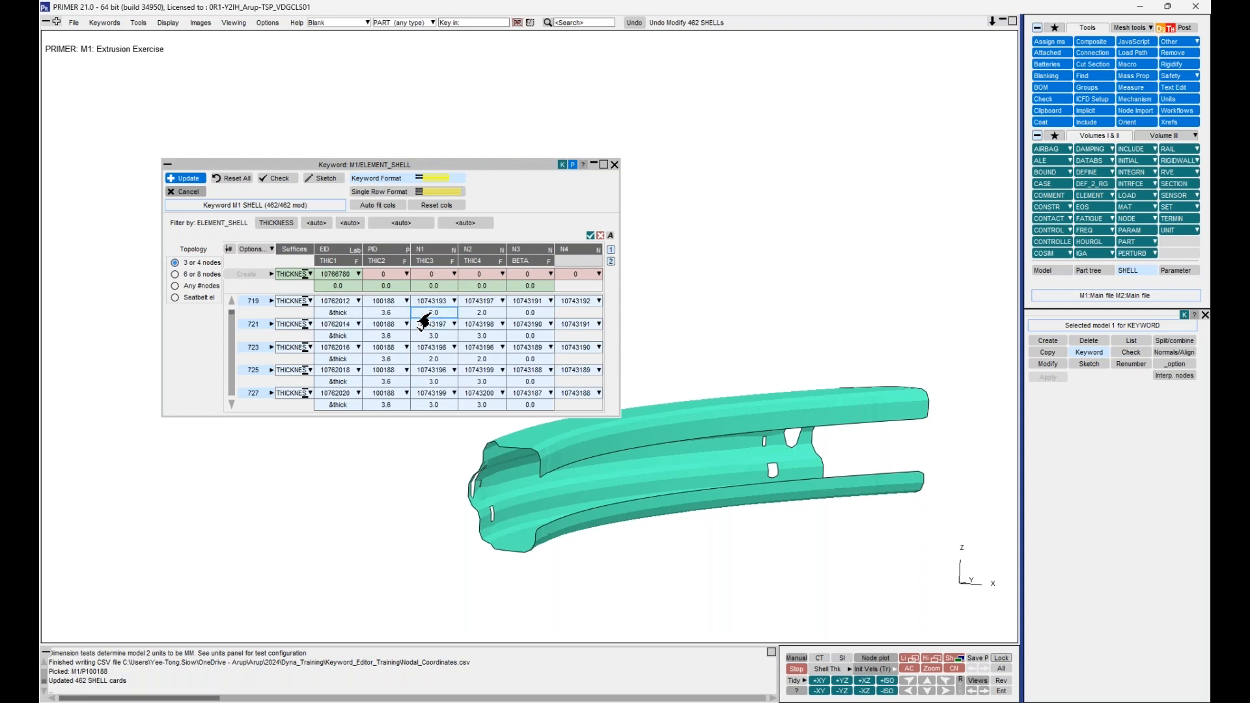
{"action": "double_click", "coordinate": [434, 314]}
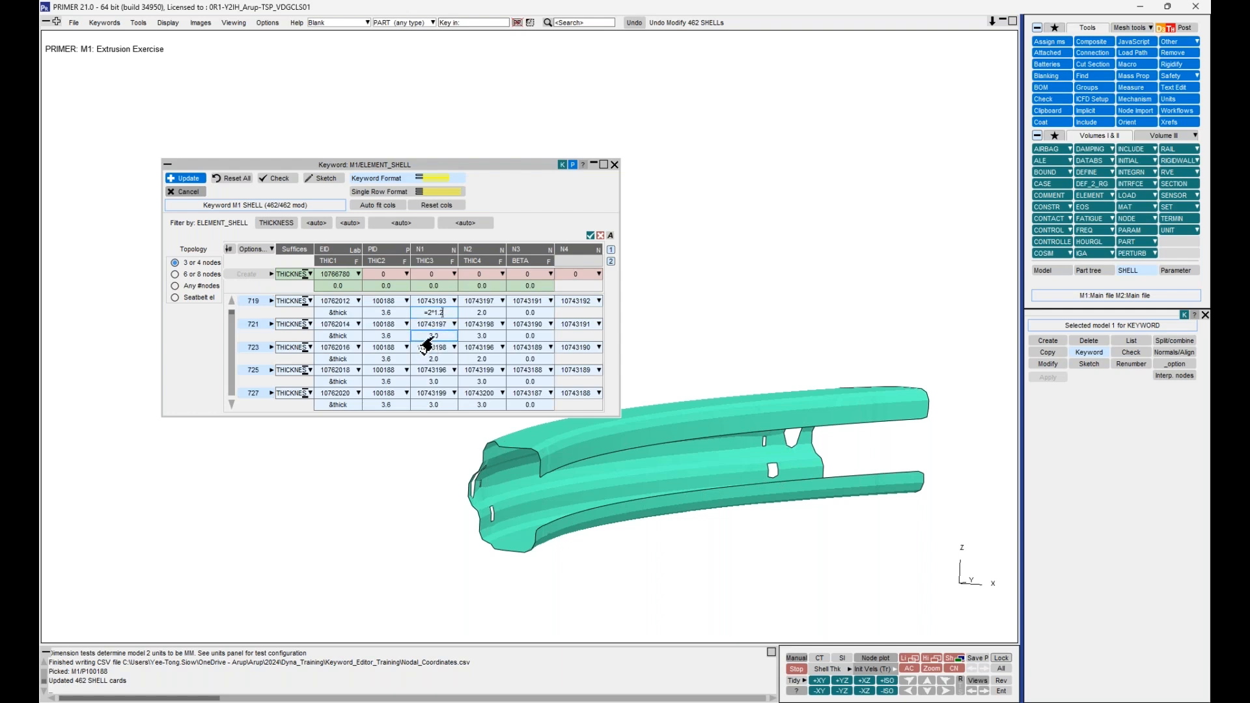
{"action": "key", "text": "Return"}
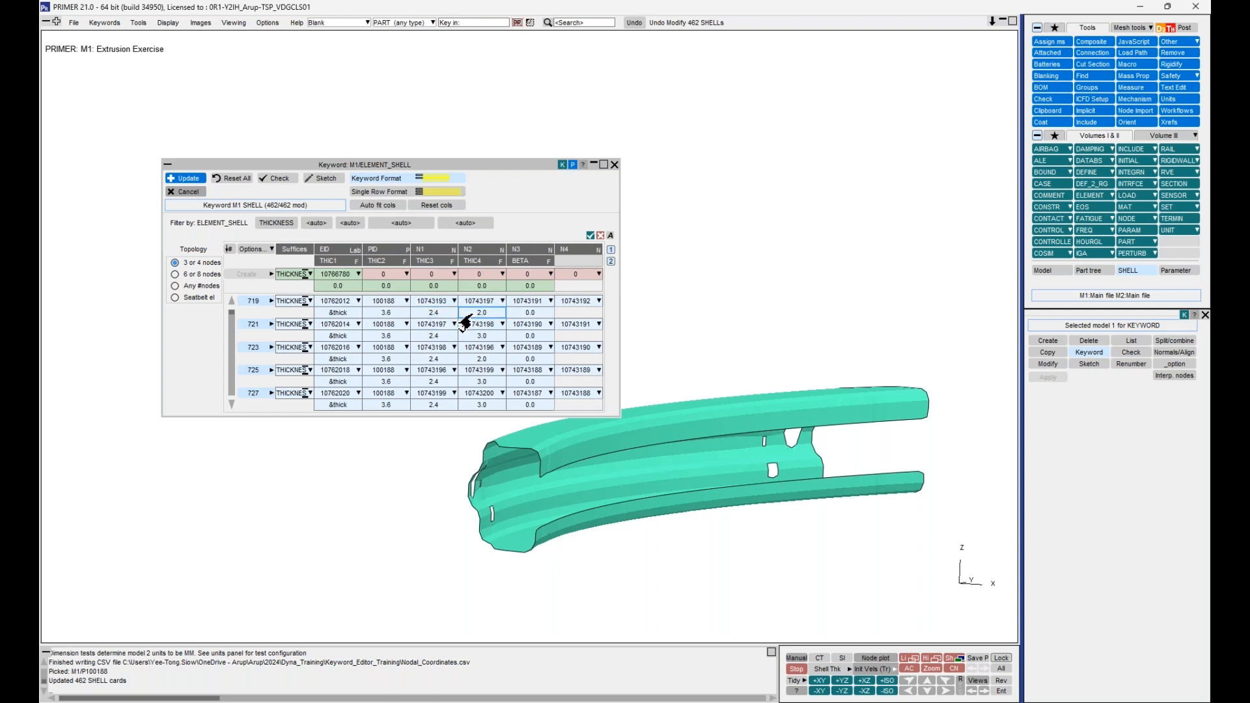
Scale THIC4 of every selected shell from its own value with the formula =THIC4*1.2
{"action": "left_click", "coordinate": [489, 315]}
{"action": "type", "text": "*8"}
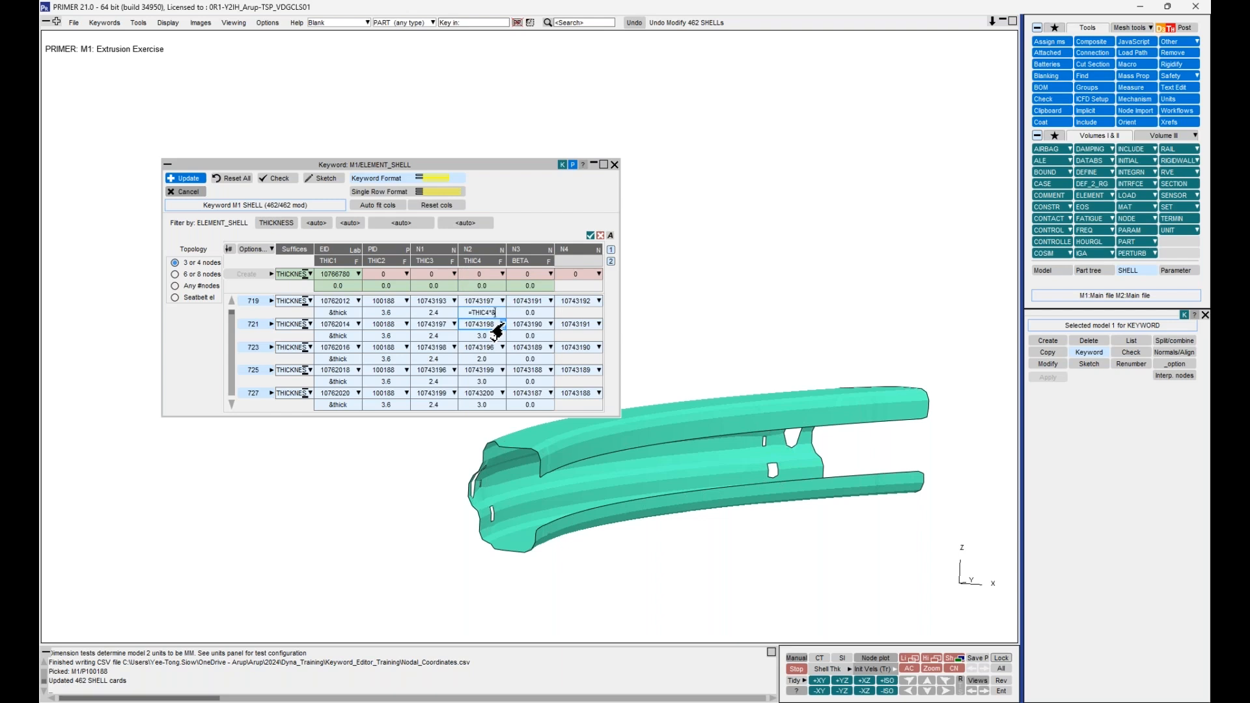
{"action": "key", "text": "BackSpace"}
{"action": "type", "text": "1.2"}
{"action": "key", "text": "Return"}
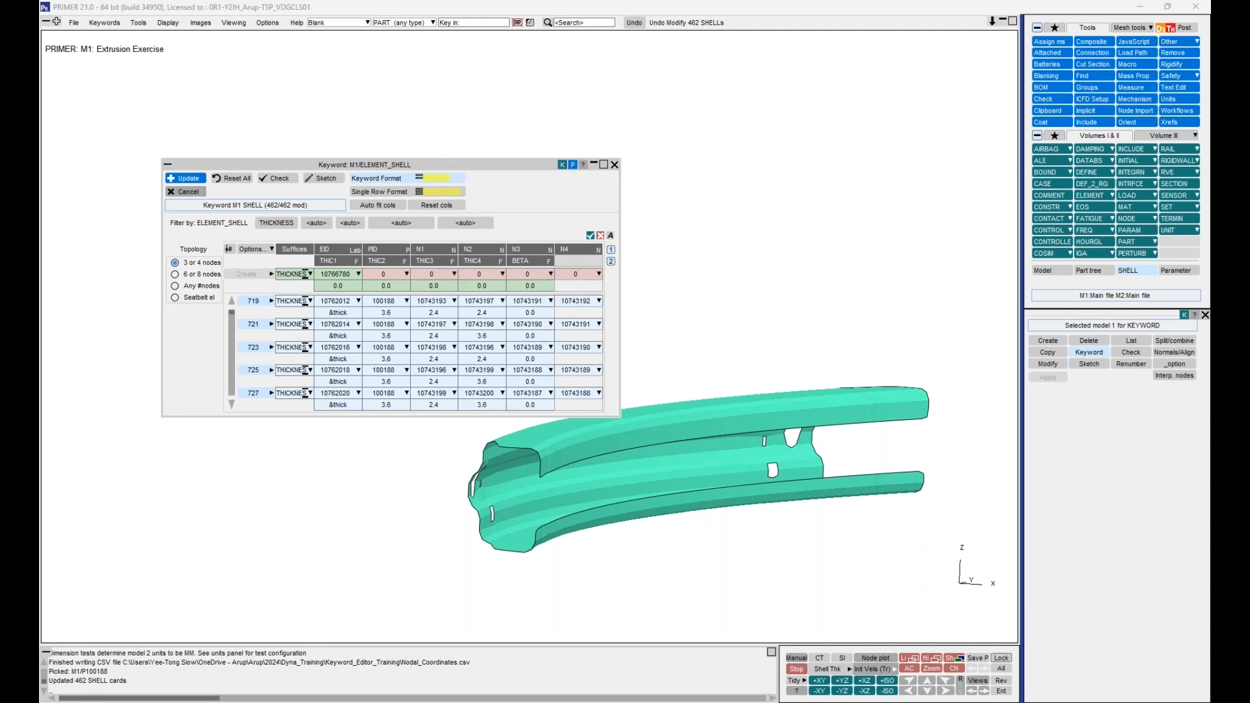
Close the shell keyword editor without updating the model and turn the beam to view its other side
{"action": "left_click", "coordinate": [615, 165]}
{"action": "left_click_drag", "start_coordinate": [683, 215], "coordinate": [707, 273], "text": "shift"}
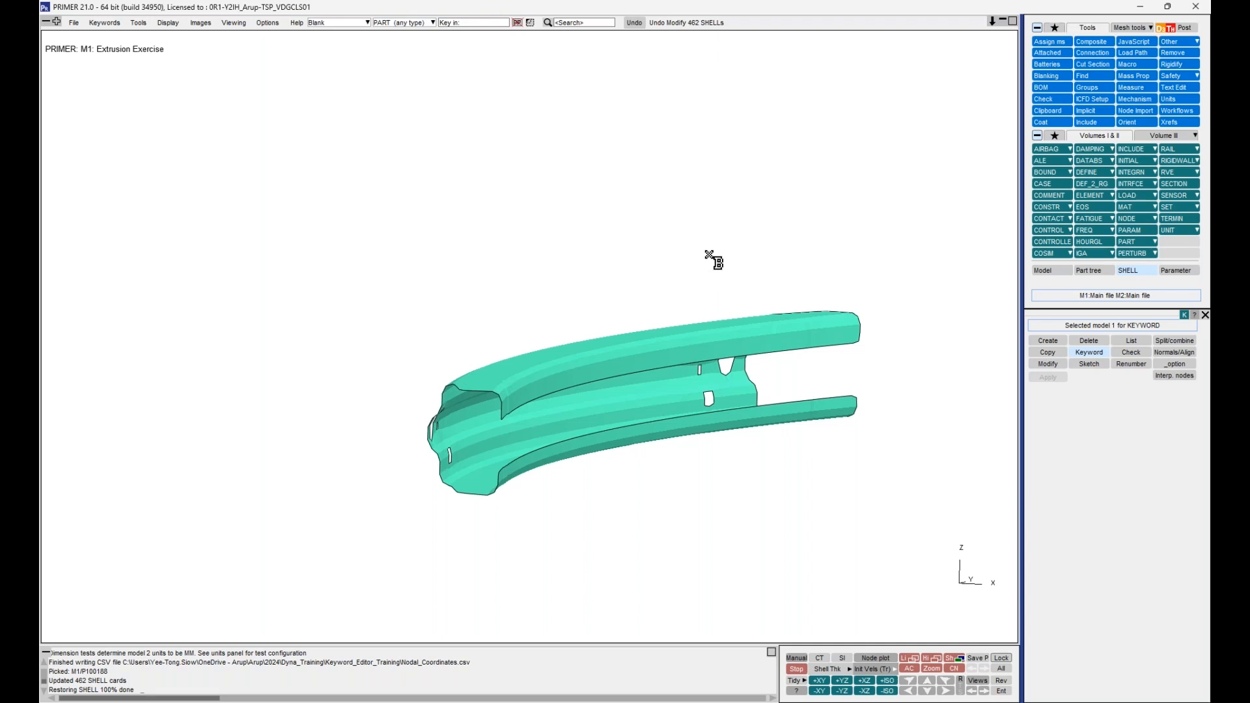
{"action": "mouse_move", "coordinate": [709, 287]}
{"action": "middle_mouse_down"}
{"action": "mouse_move", "coordinate": [558, 296]}
{"action": "mouse_move", "coordinate": [636, 270]}
{"action": "mouse_move", "coordinate": [694, 282]}
{"action": "mouse_move", "coordinate": [714, 310]}
{"action": "middle_mouse_up"}
{"action": "left_click_drag", "start_coordinate": [713, 310], "coordinate": [683, 339], "text": "shift"}
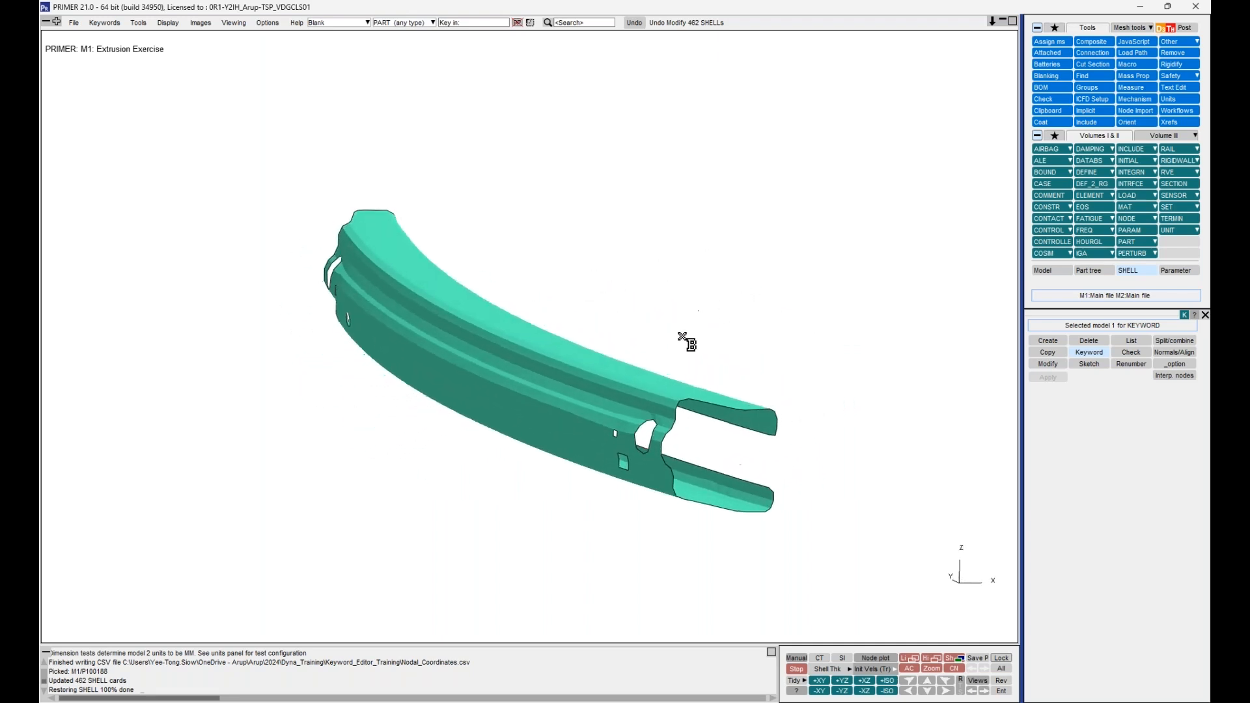
Open the keyword editor for the nodes of model 1 and move its window clear of the beam
{"action": "middle_click_drag", "start_coordinate": [640, 296], "coordinate": [626, 289], "text": "shift"}
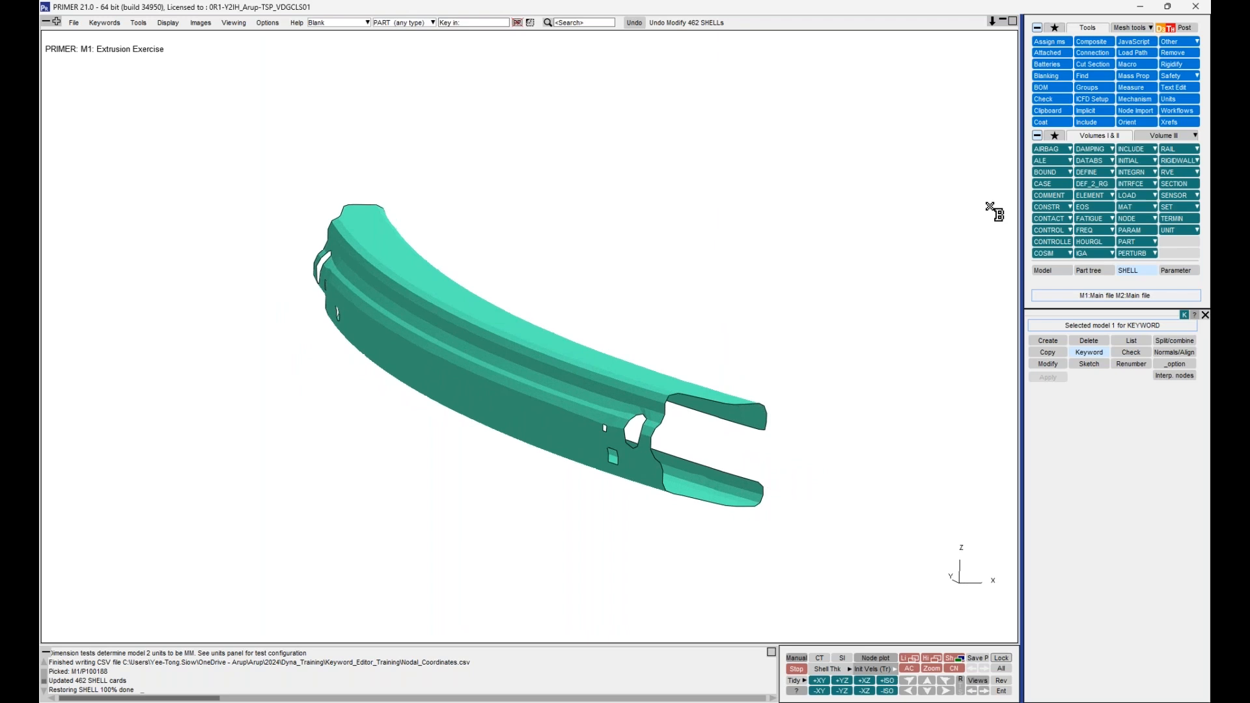
{"action": "left_click", "coordinate": [1121, 218]}
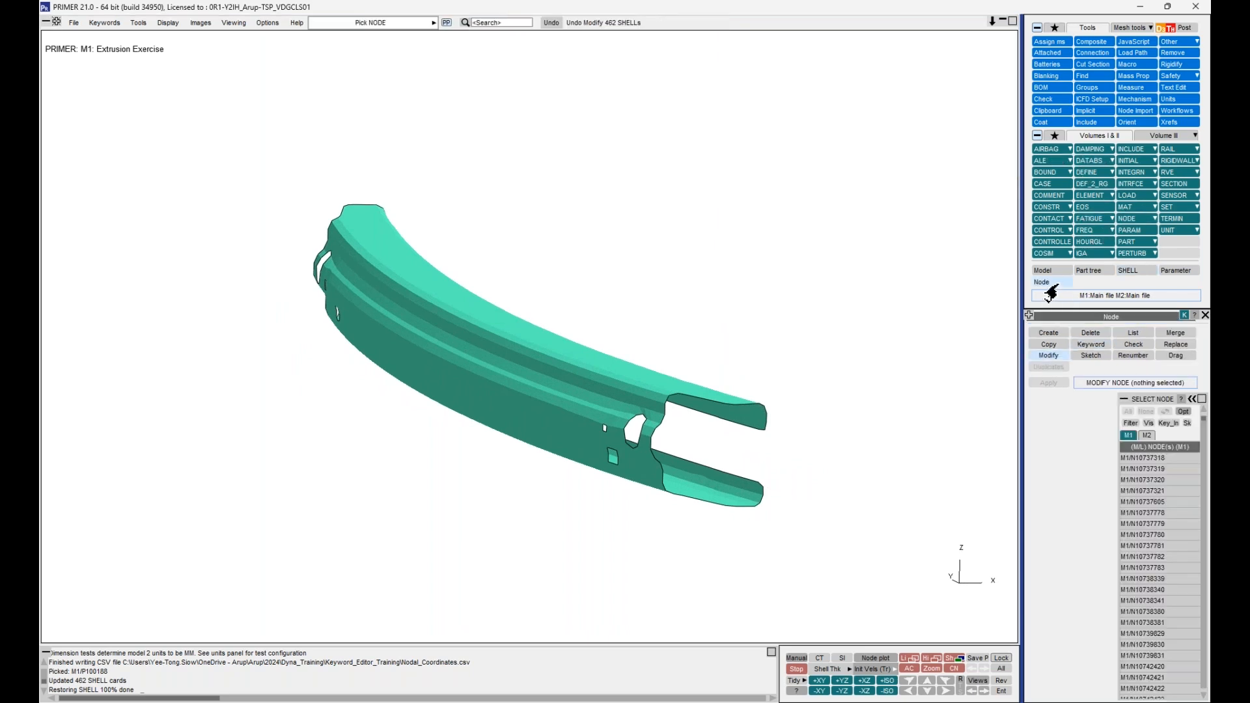
{"action": "left_click", "coordinate": [1086, 346]}
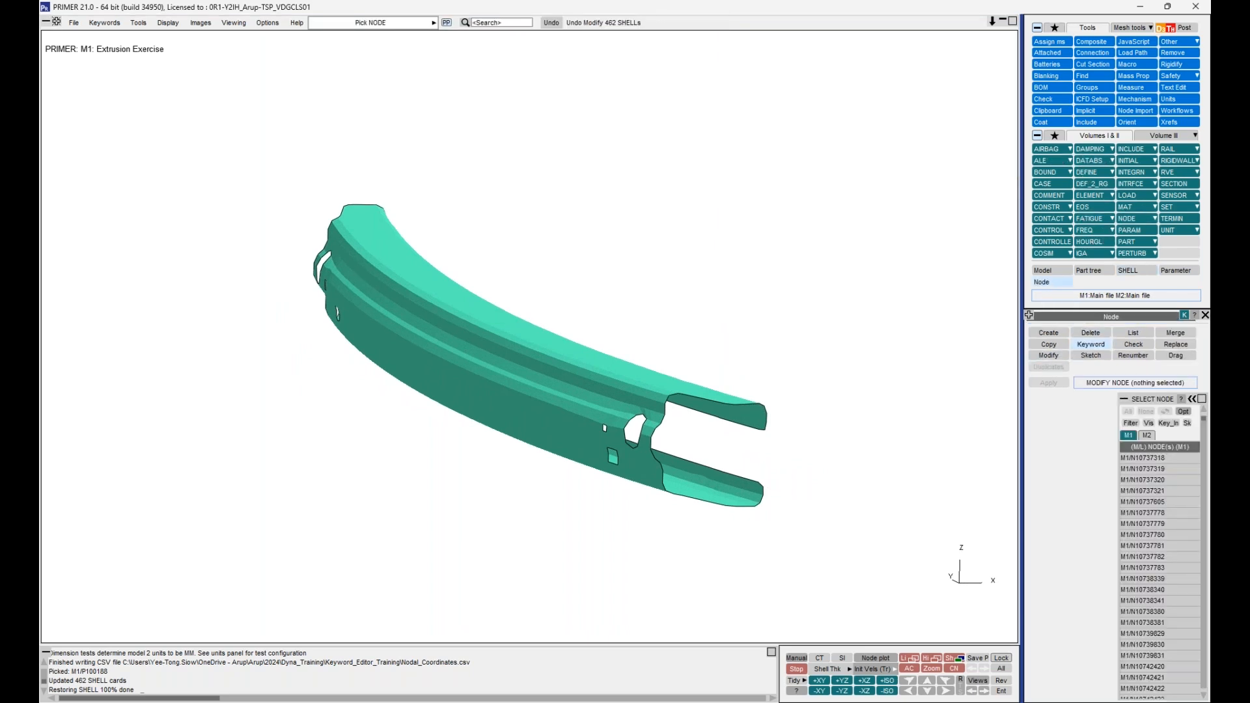
{"action": "left_click_drag", "start_coordinate": [637, 311], "coordinate": [760, 115]}
{"action": "left_click_drag", "start_coordinate": [510, 386], "coordinate": [515, 363], "text": "shift"}
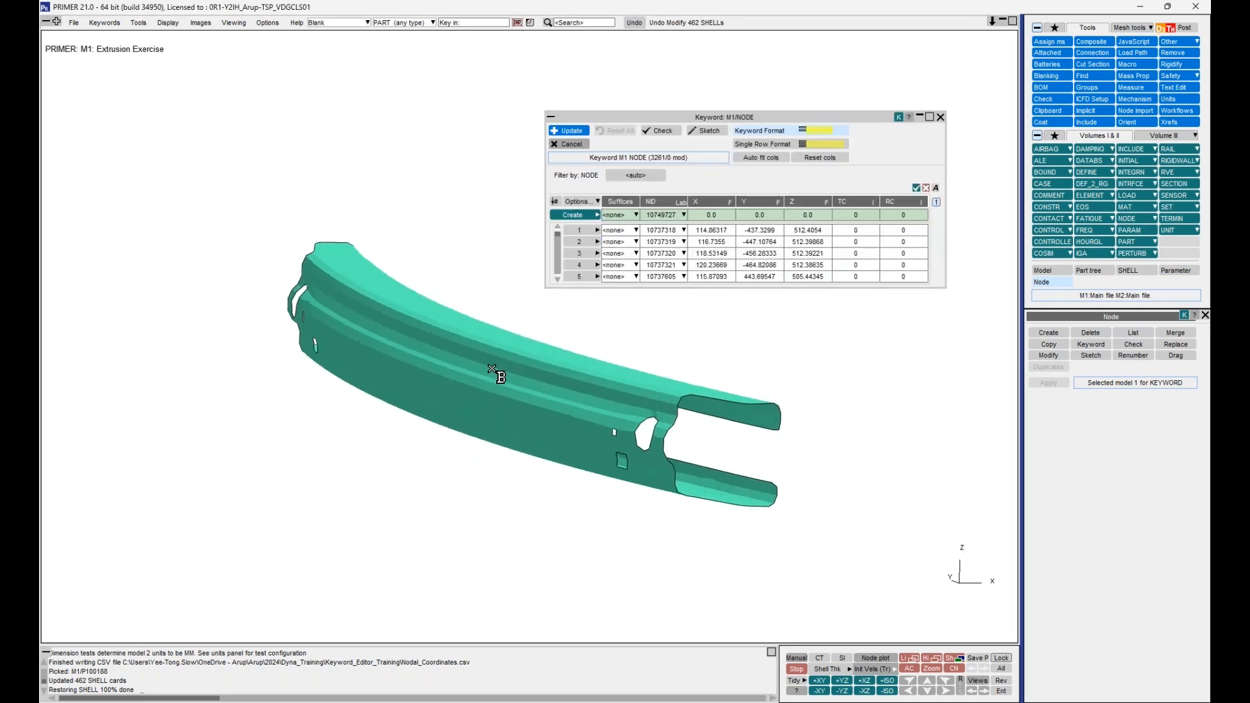
Select all the beam's nodes for the node keyword editor with an area pick around the beam, and enlarge the editor window to list more rows
{"action": "left_click", "coordinate": [565, 213]}
{"action": "left_click", "coordinate": [583, 260]}
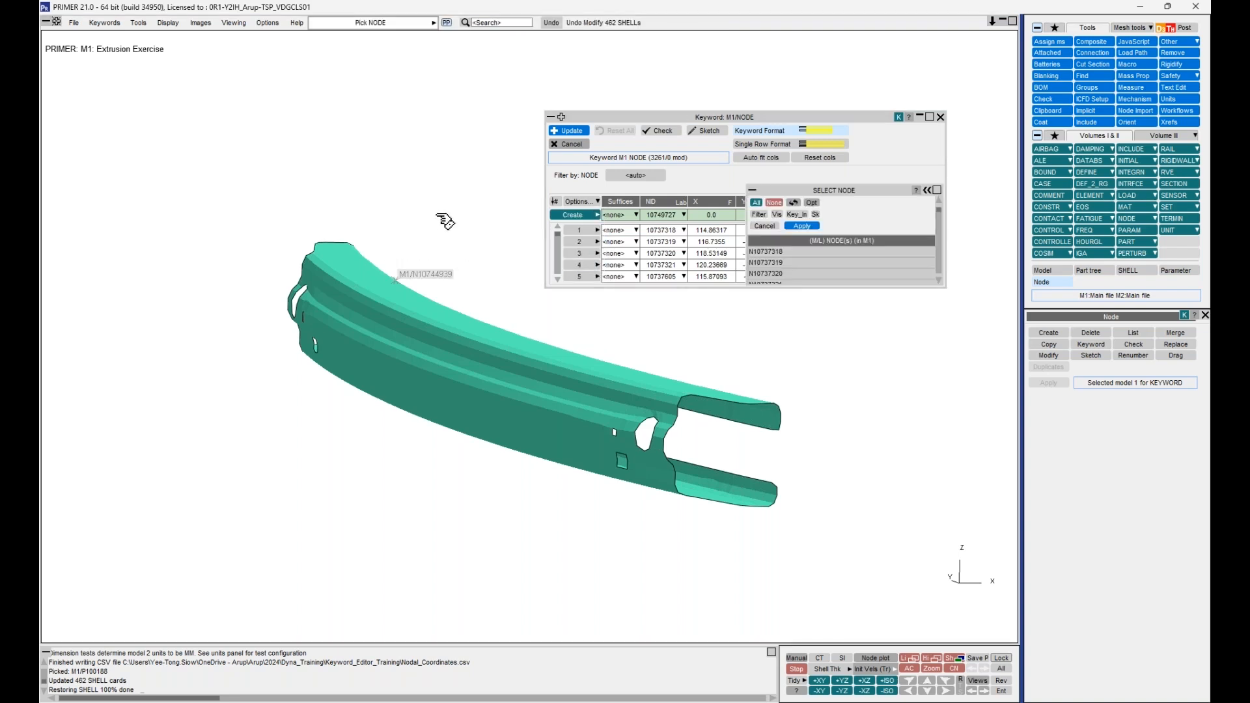
{"action": "left_click_drag", "start_coordinate": [175, 151], "coordinate": [869, 569]}
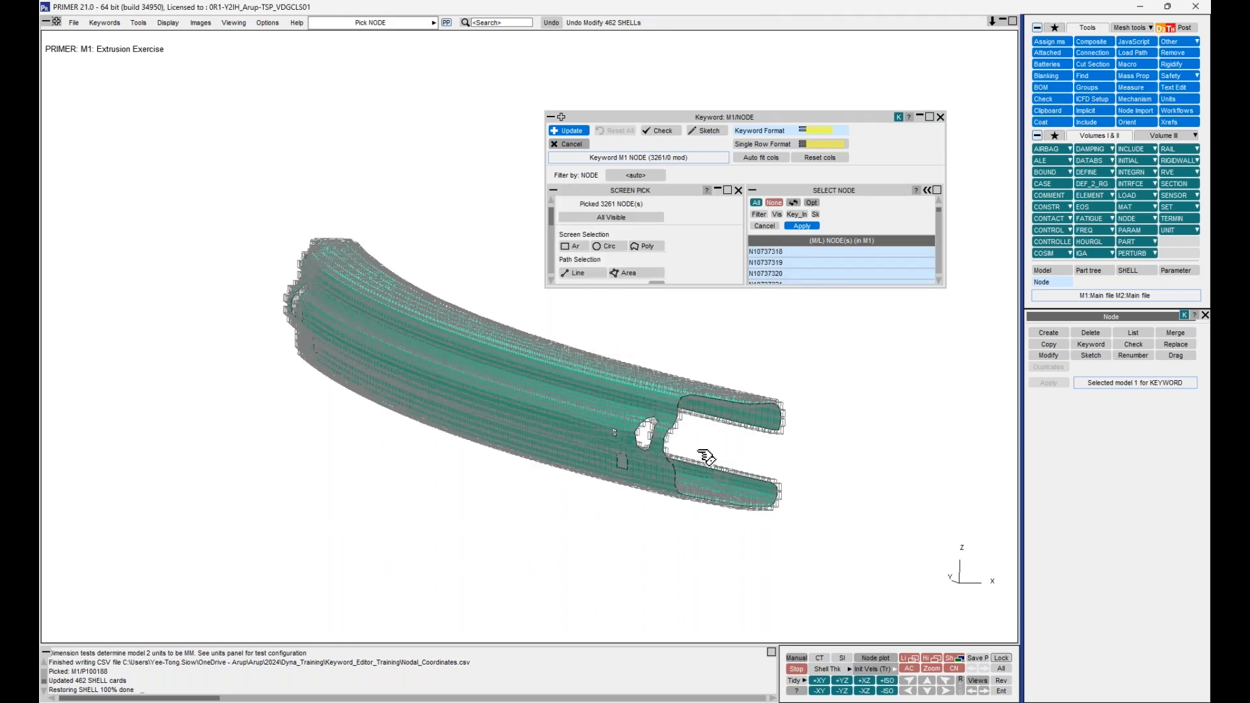
{"action": "mouse_move", "coordinate": [776, 241]}
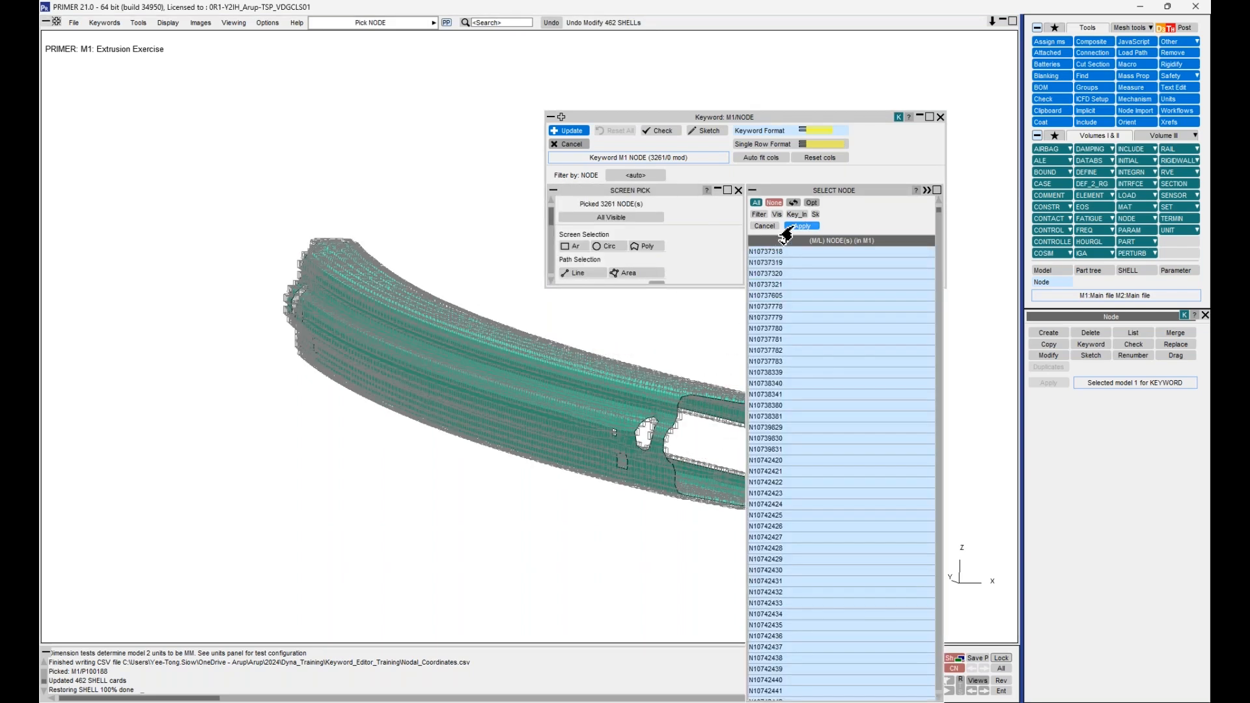
{"action": "left_click", "coordinate": [801, 226]}
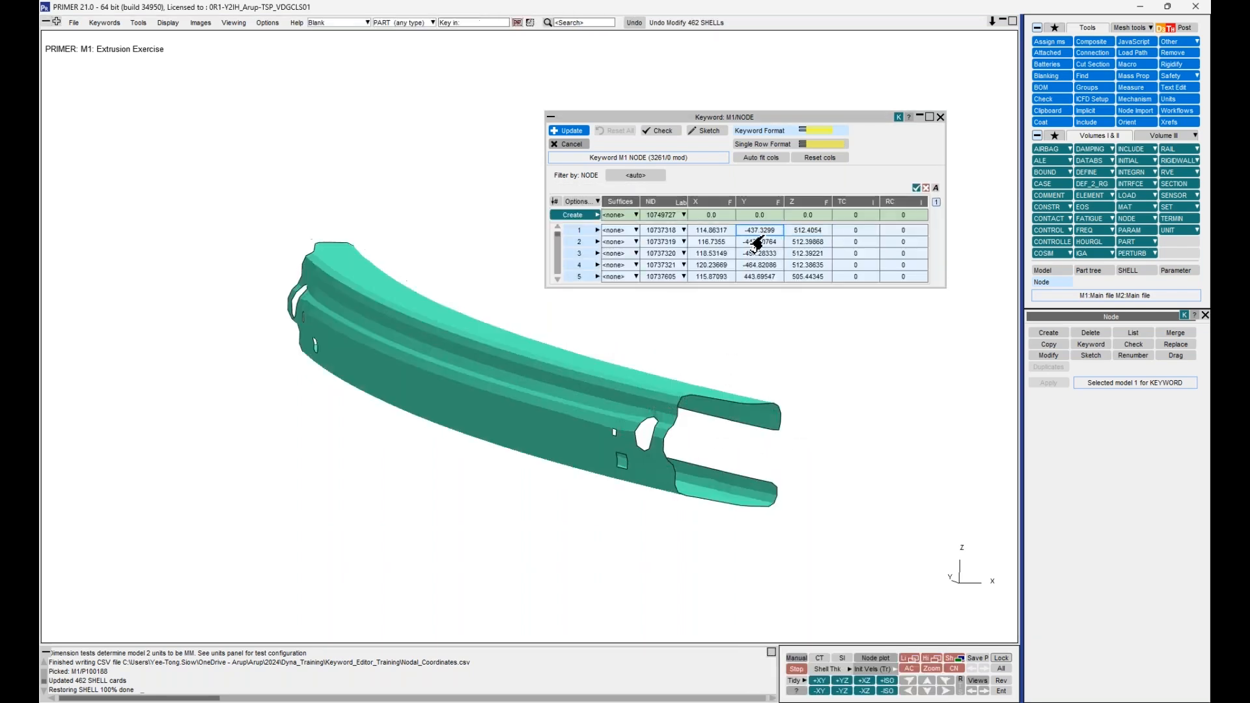
{"action": "left_click", "coordinate": [596, 202]}
{"action": "left_click_drag", "start_coordinate": [1129, 353], "coordinate": [1136, 363]}
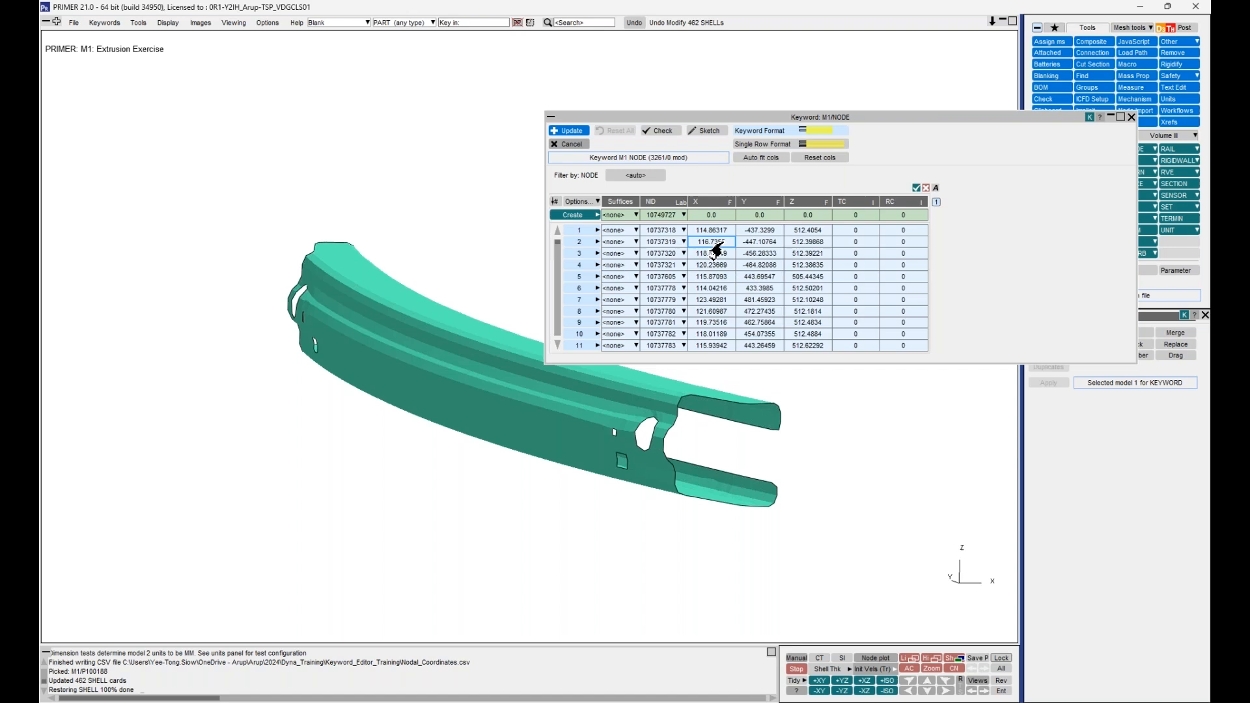
View the file export settings for the selected nodes and close them without saving a file
{"action": "left_click", "coordinate": [588, 256]}
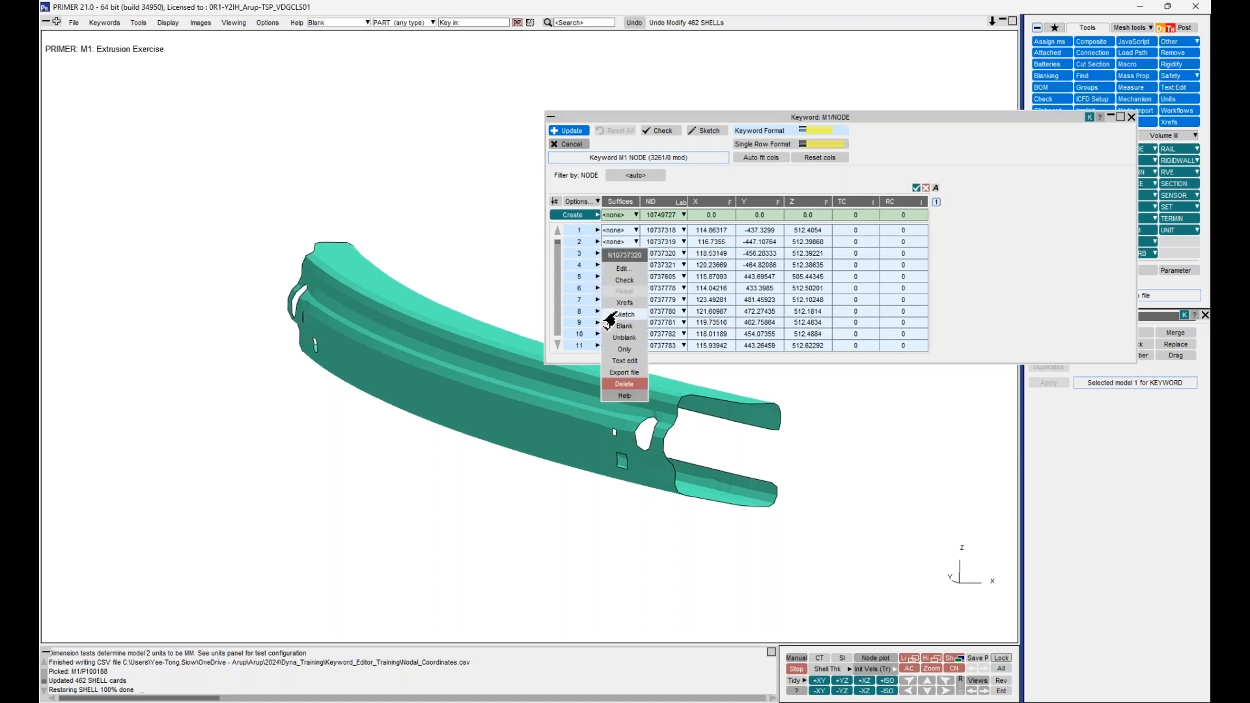
{"action": "left_click", "coordinate": [625, 373]}
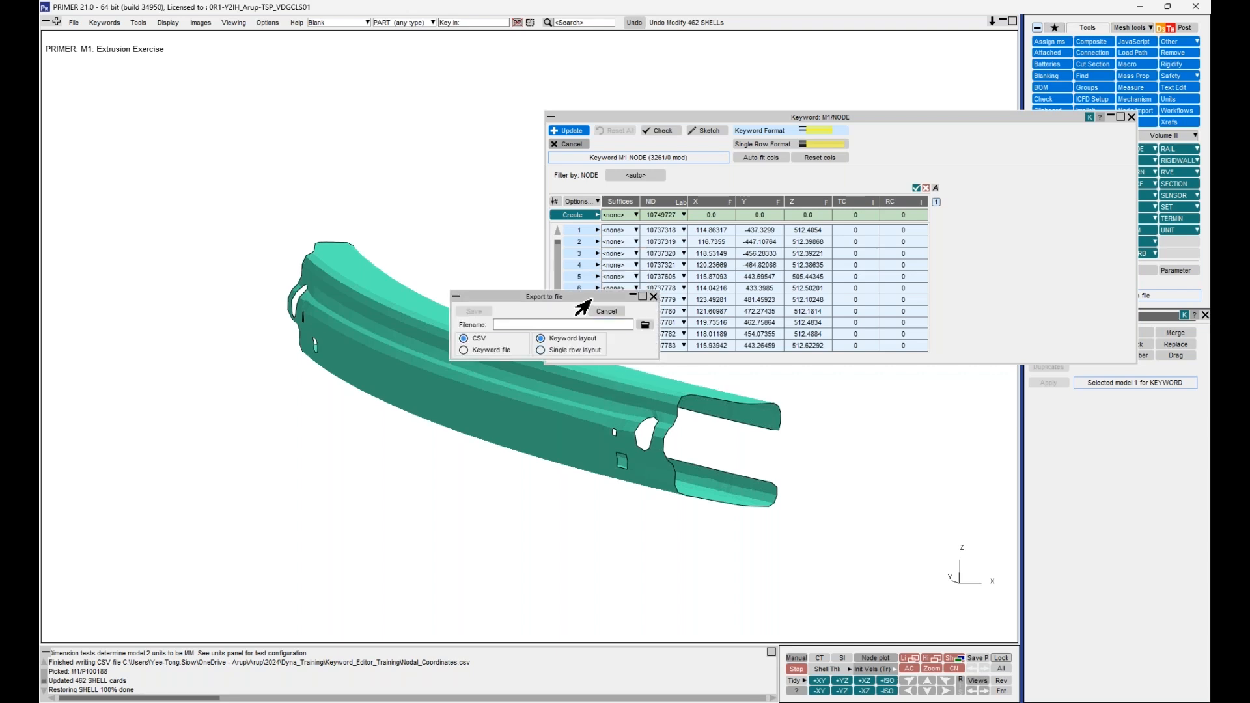
{"action": "left_click_drag", "start_coordinate": [596, 296], "coordinate": [704, 353]}
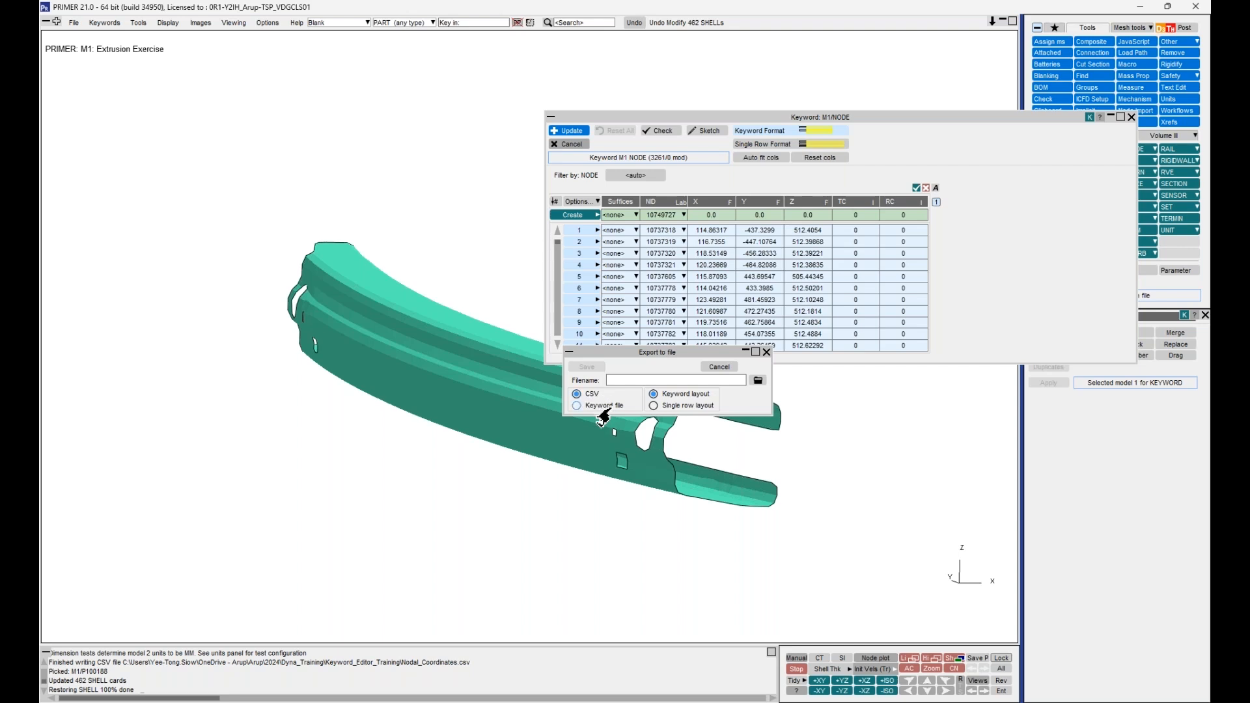
{"action": "left_click", "coordinate": [612, 381]}
{"action": "left_click", "coordinate": [755, 351]}
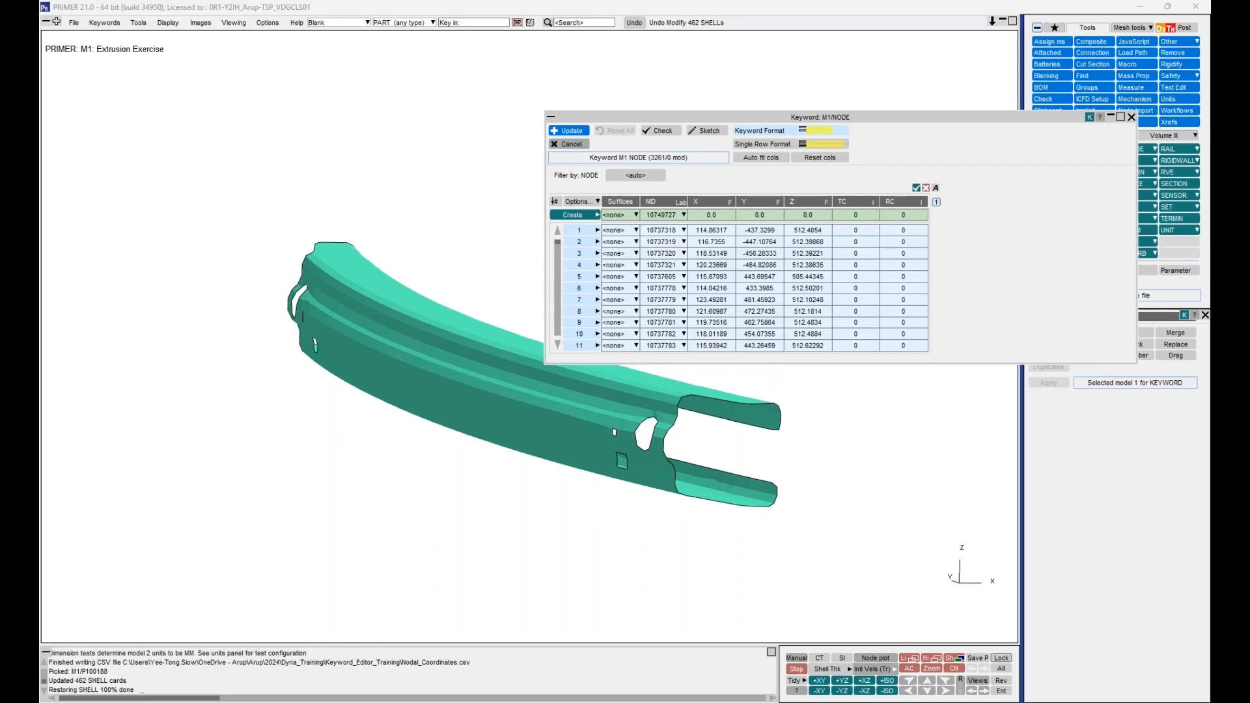
Switch to Excel to examine the X, Y and Z columns of the exported Nodal_Coordinates.csv, and return to PRIMER
{"action": "key", "text": "alt+Tab"}
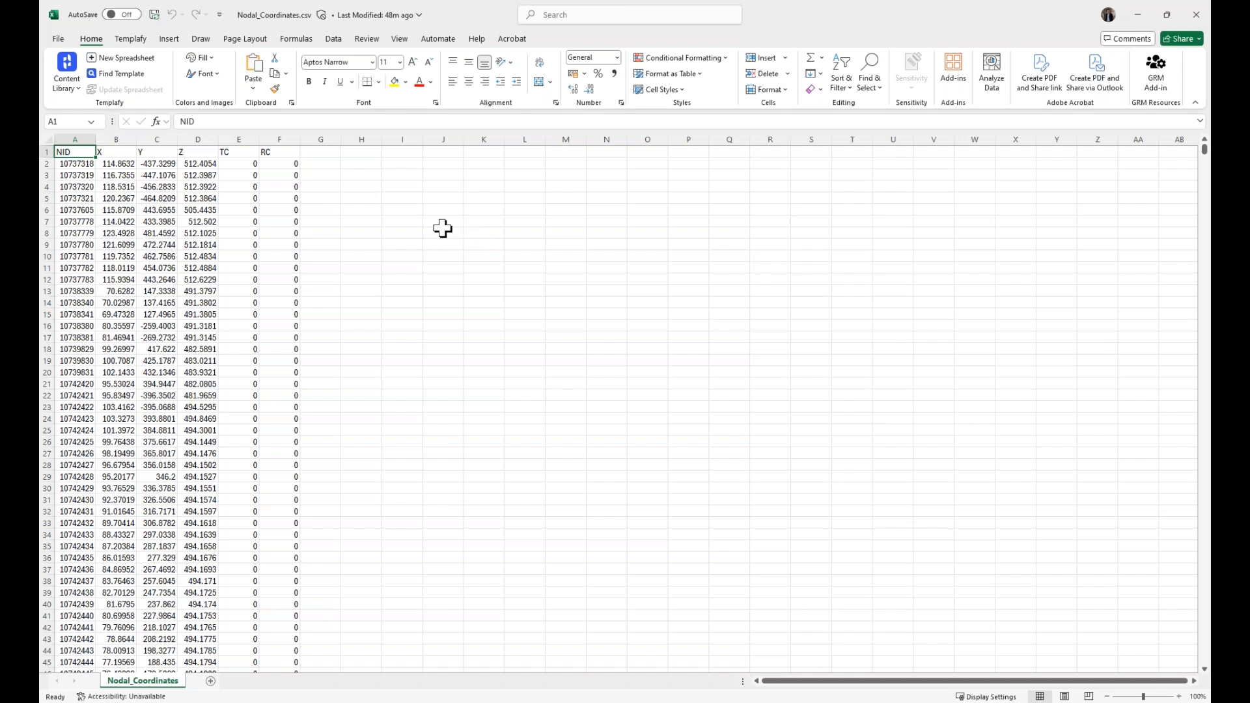
{"action": "left_click", "coordinate": [123, 165]}
{"action": "left_click", "coordinate": [148, 166]}
{"action": "left_click", "coordinate": [189, 162]}
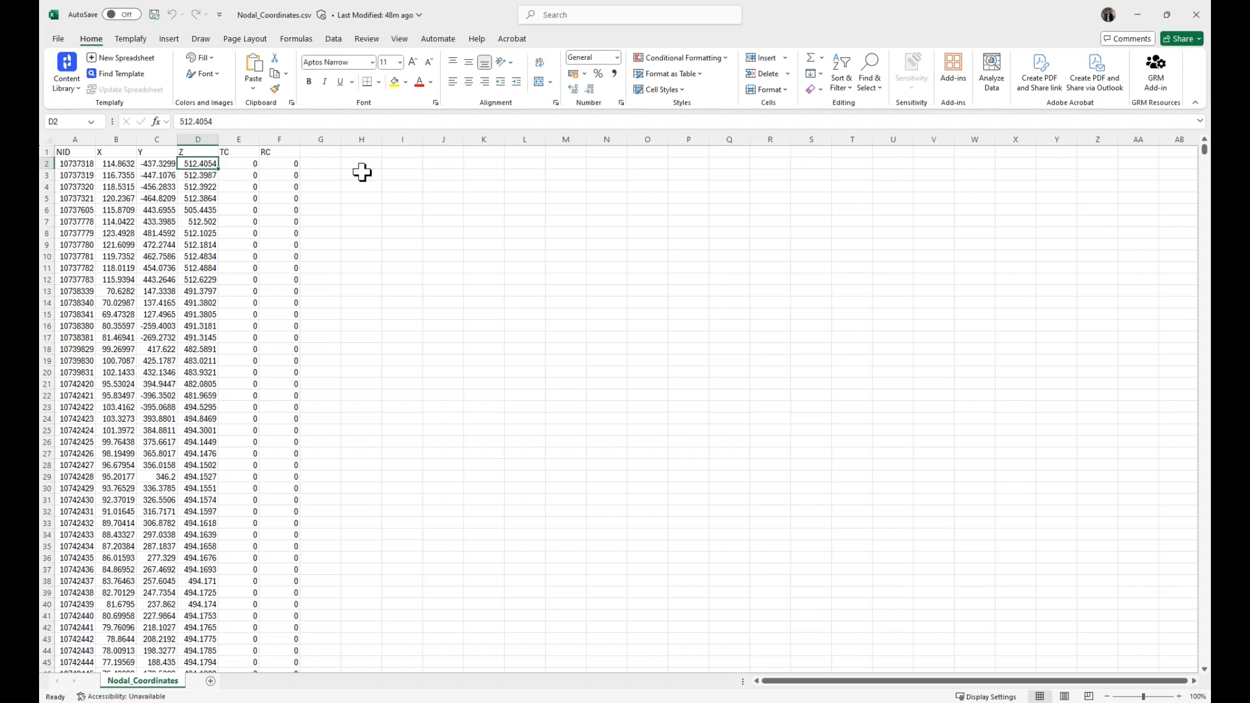
{"action": "left_click", "coordinate": [1136, 19]}
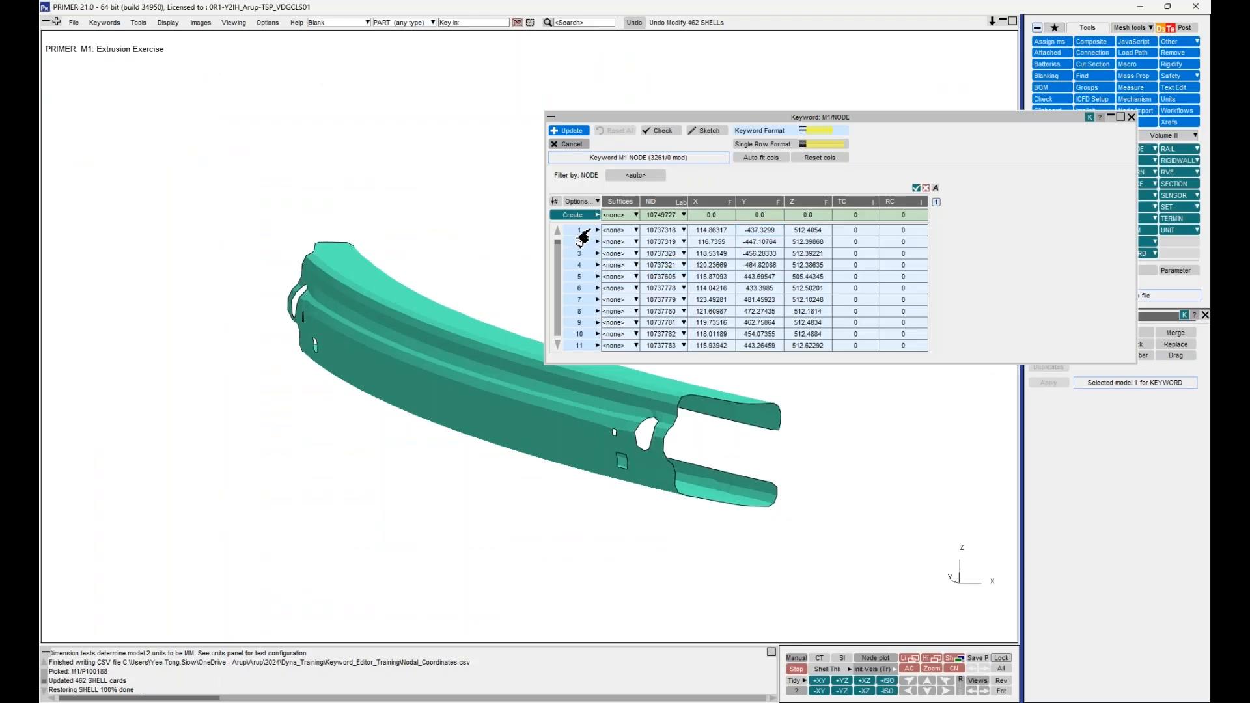
Select only rows 2 to 8 of the node table, view their cards in the text editor unchanged, and close the node keyword editor
{"action": "left_click", "coordinate": [585, 202]}
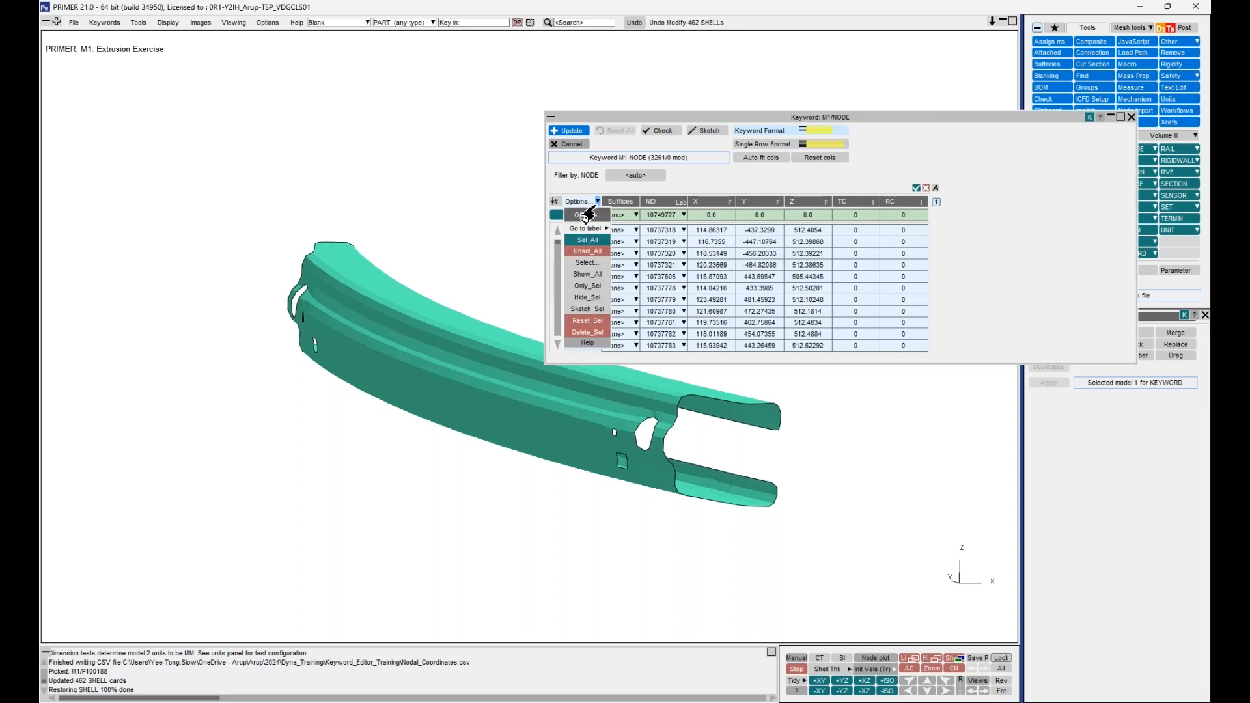
{"action": "left_click", "coordinate": [589, 252]}
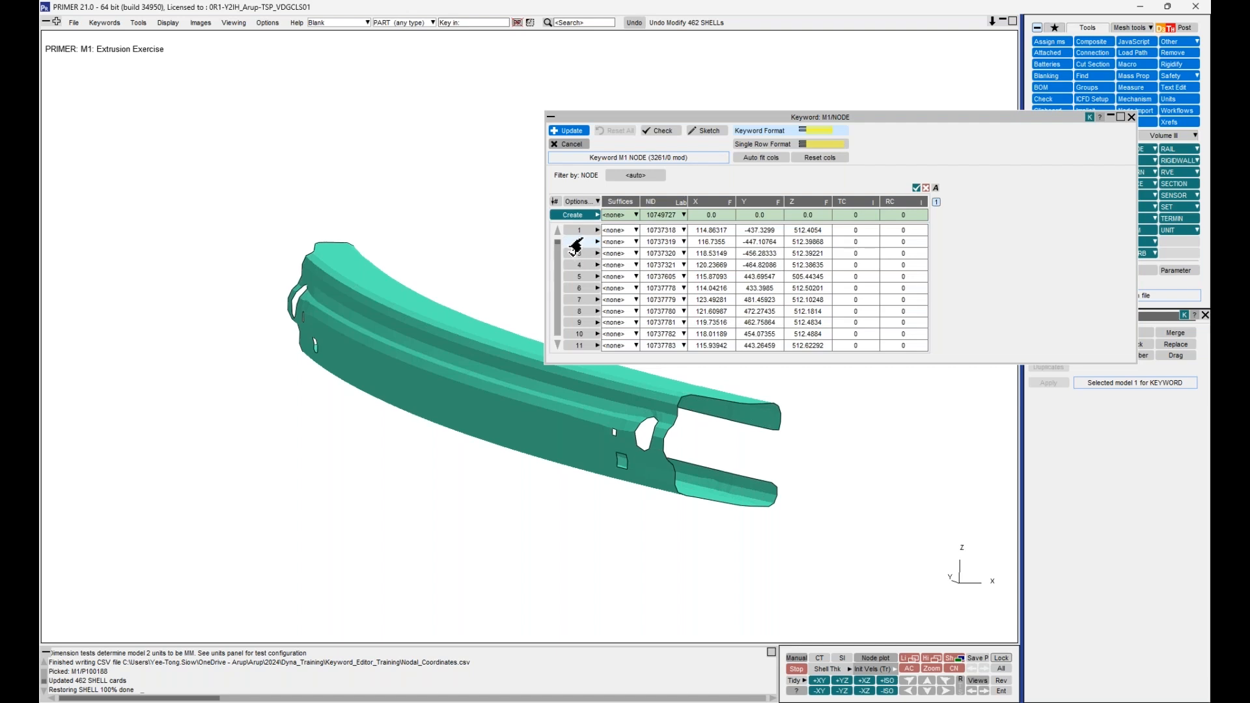
{"action": "left_click", "coordinate": [577, 243]}
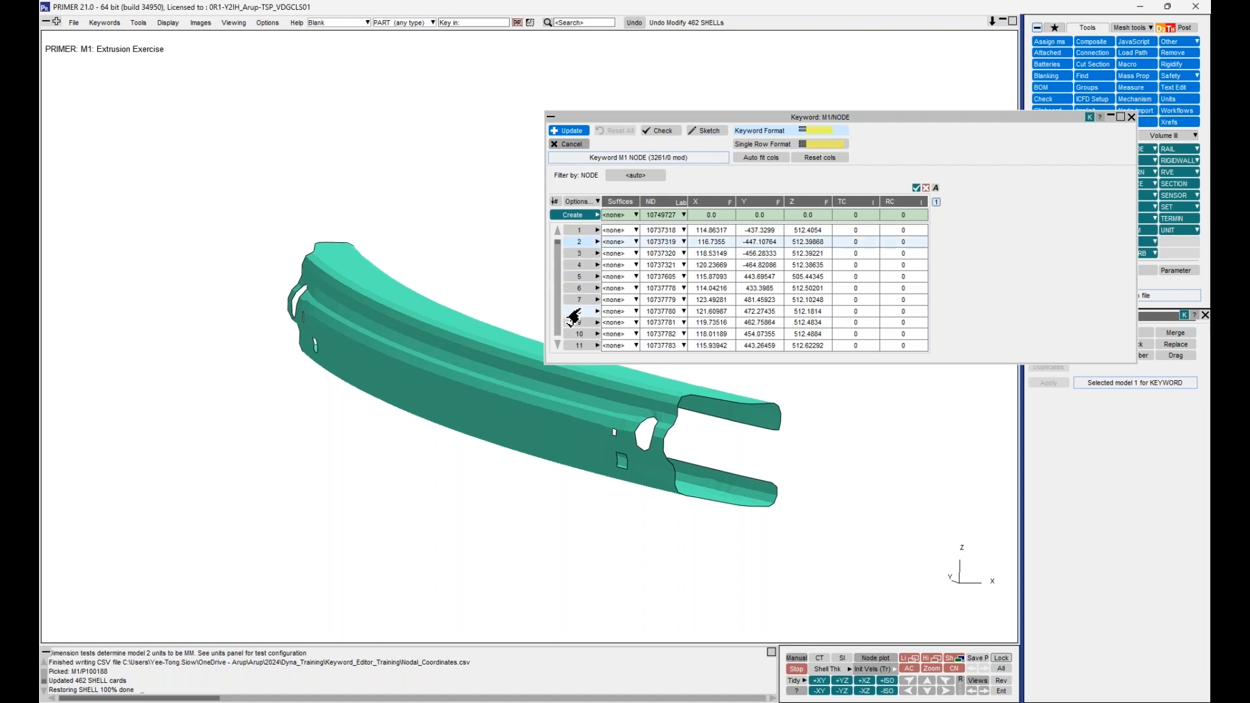
{"action": "left_click", "coordinate": [574, 315], "text": "shift"}
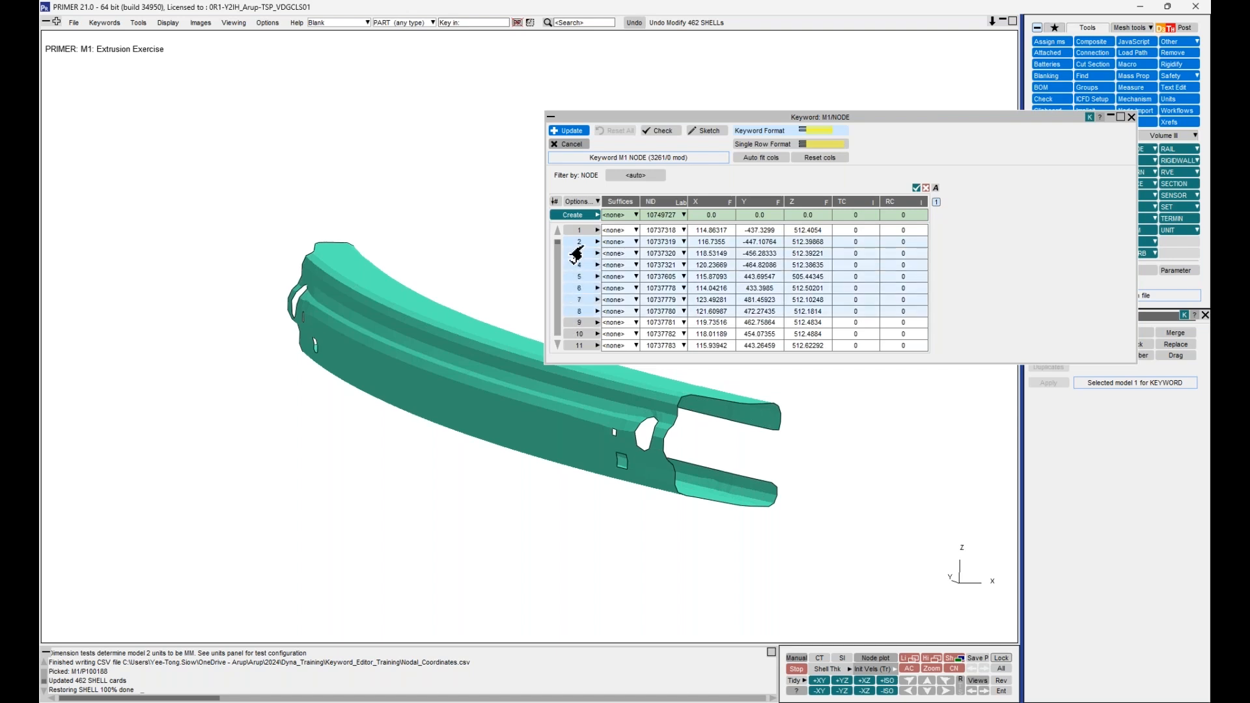
{"action": "right_click", "coordinate": [578, 291]}
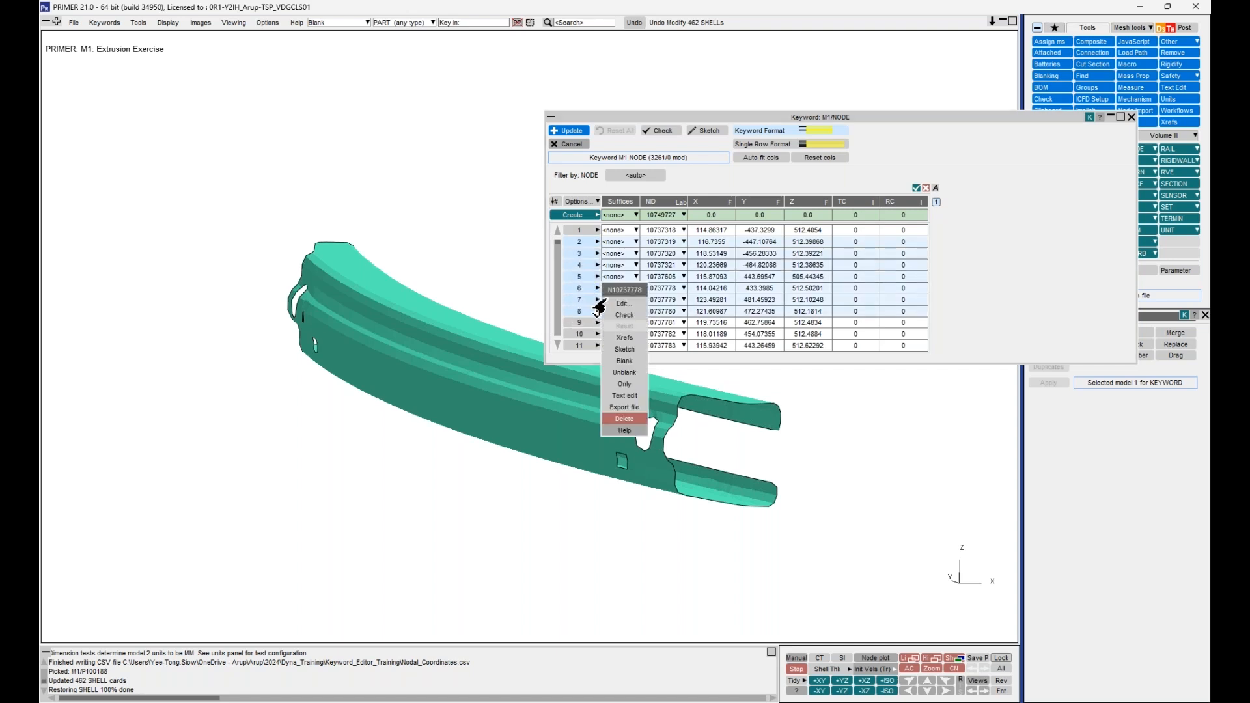
{"action": "left_click", "coordinate": [621, 406]}
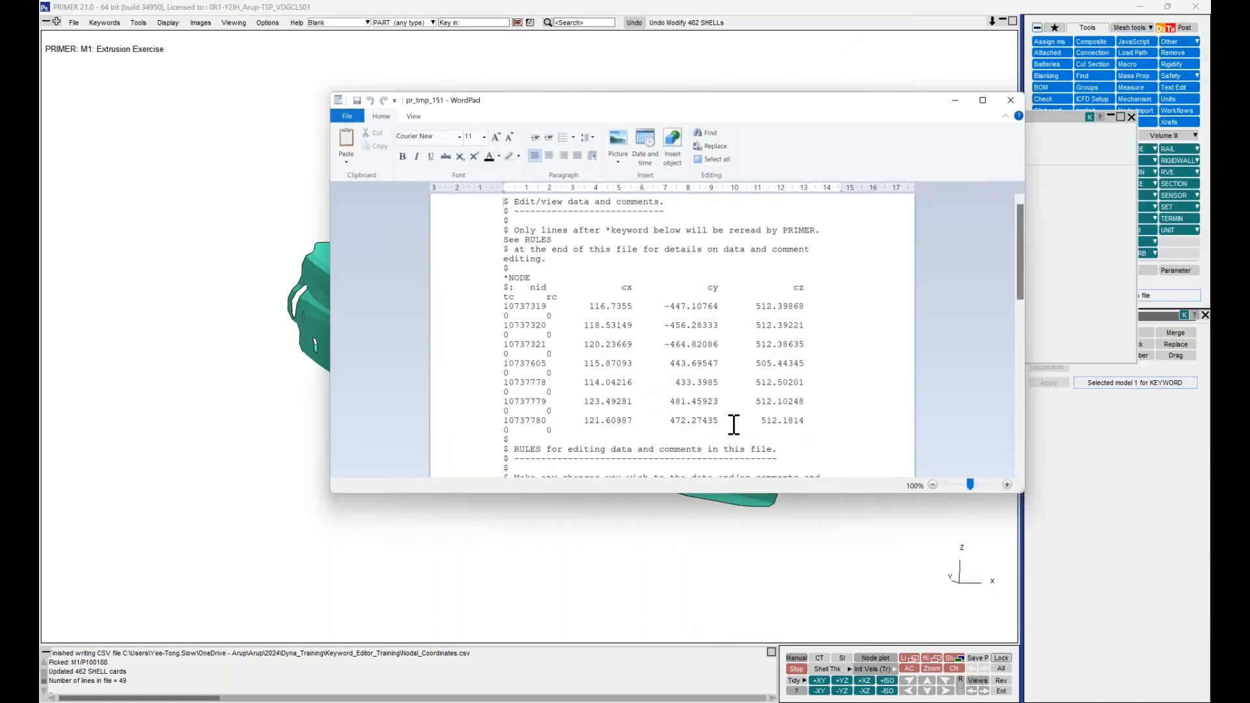
{"action": "left_click", "coordinate": [1007, 104]}
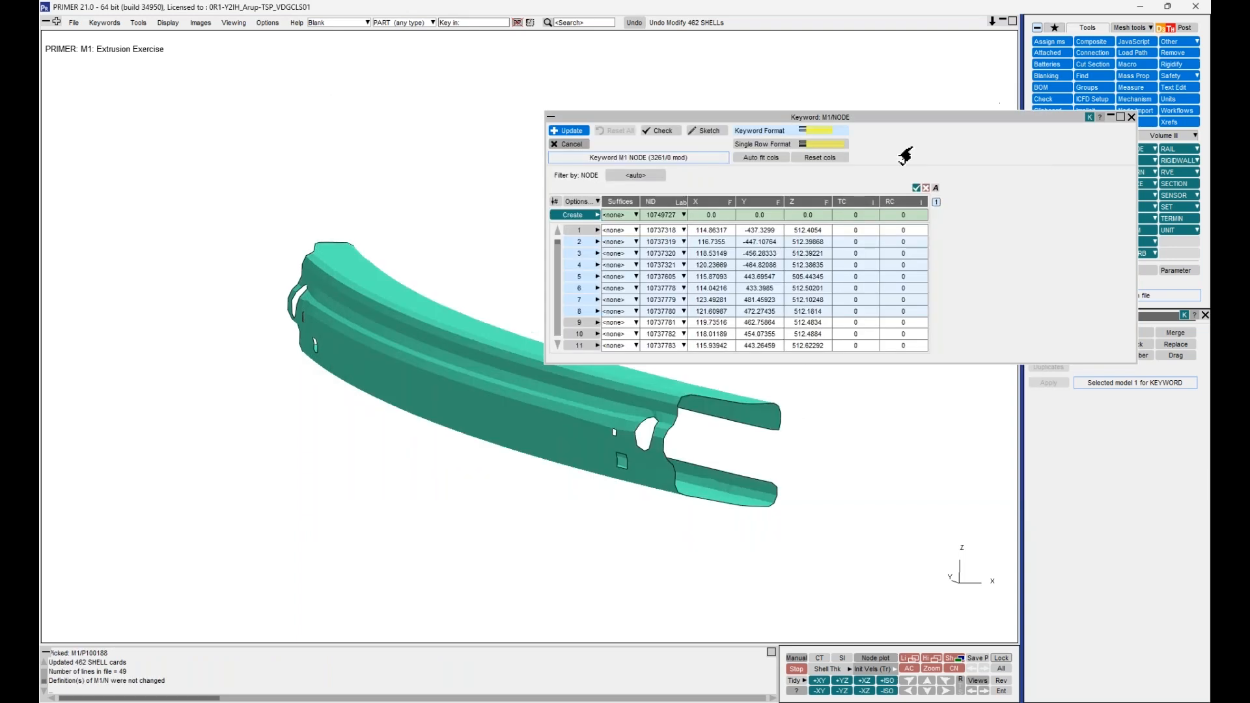
{"action": "left_click", "coordinate": [1134, 114]}
Open the shell keyword editor for model 1 and place its window below the beam turned to show its open side
{"action": "mouse_move", "coordinate": [566, 362]}
{"action": "left_mouse_down", "text": "shift"}
{"action": "mouse_move", "coordinate": [528, 326]}
{"action": "mouse_move", "coordinate": [471, 326]}
{"action": "mouse_move", "coordinate": [566, 340]}
{"action": "mouse_move", "coordinate": [550, 330]}
{"action": "mouse_move", "coordinate": [561, 352]}
{"action": "left_mouse_up", "text": "shift"}
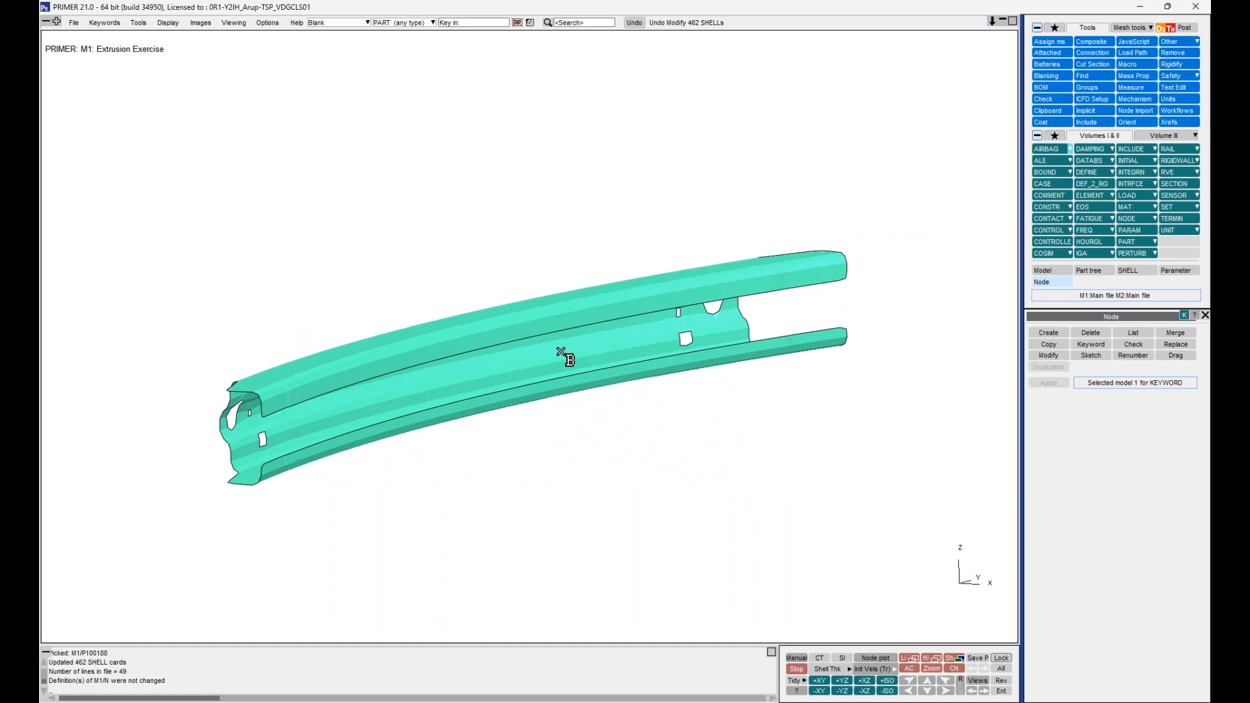
{"action": "left_click_drag", "start_coordinate": [580, 362], "coordinate": [565, 316], "text": "shift"}
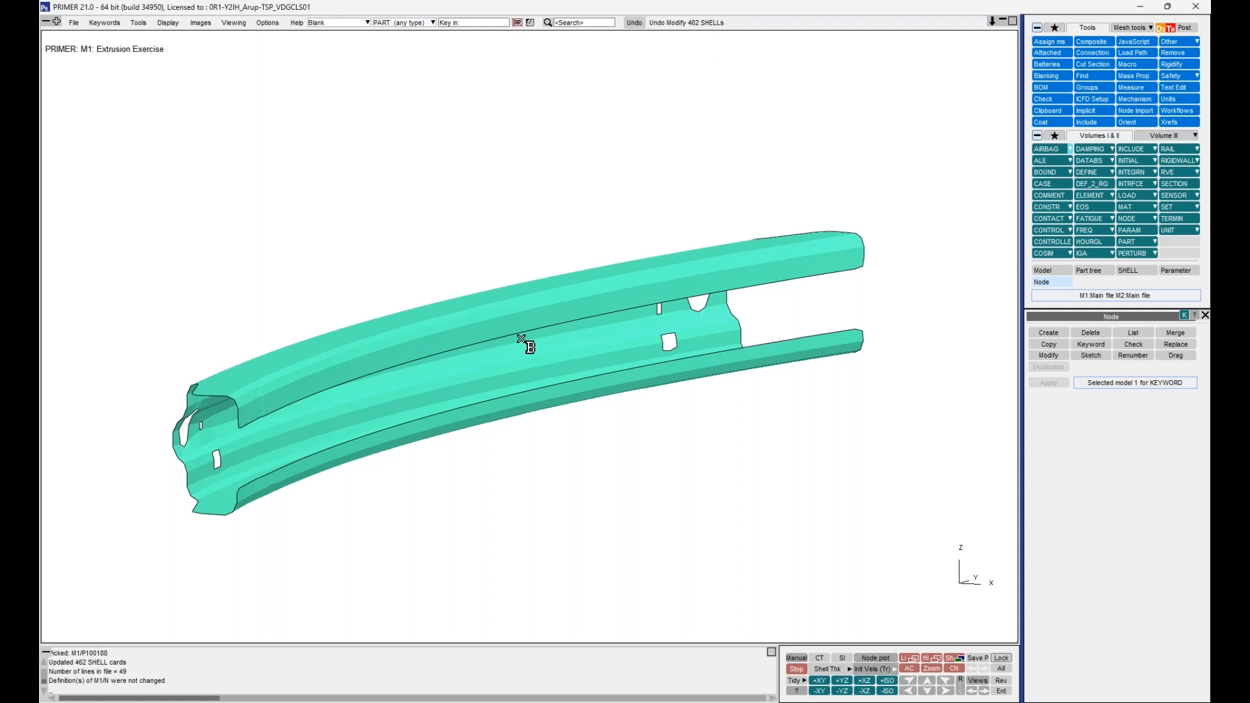
{"action": "left_click_drag", "start_coordinate": [564, 321], "coordinate": [960, 326], "text": "shift"}
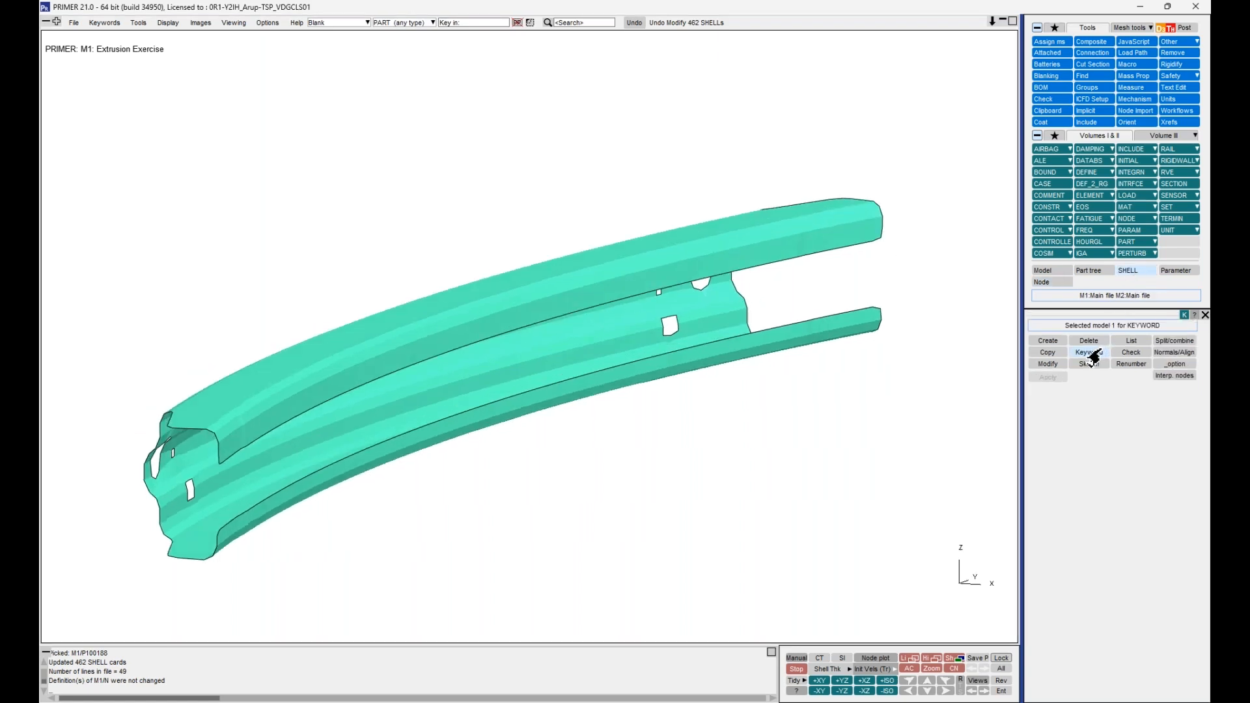
{"action": "left_click", "coordinate": [1100, 351]}
{"action": "left_click_drag", "start_coordinate": [730, 331], "coordinate": [897, 367]}
{"action": "left_click_drag", "start_coordinate": [711, 253], "coordinate": [801, 206], "text": "shift"}
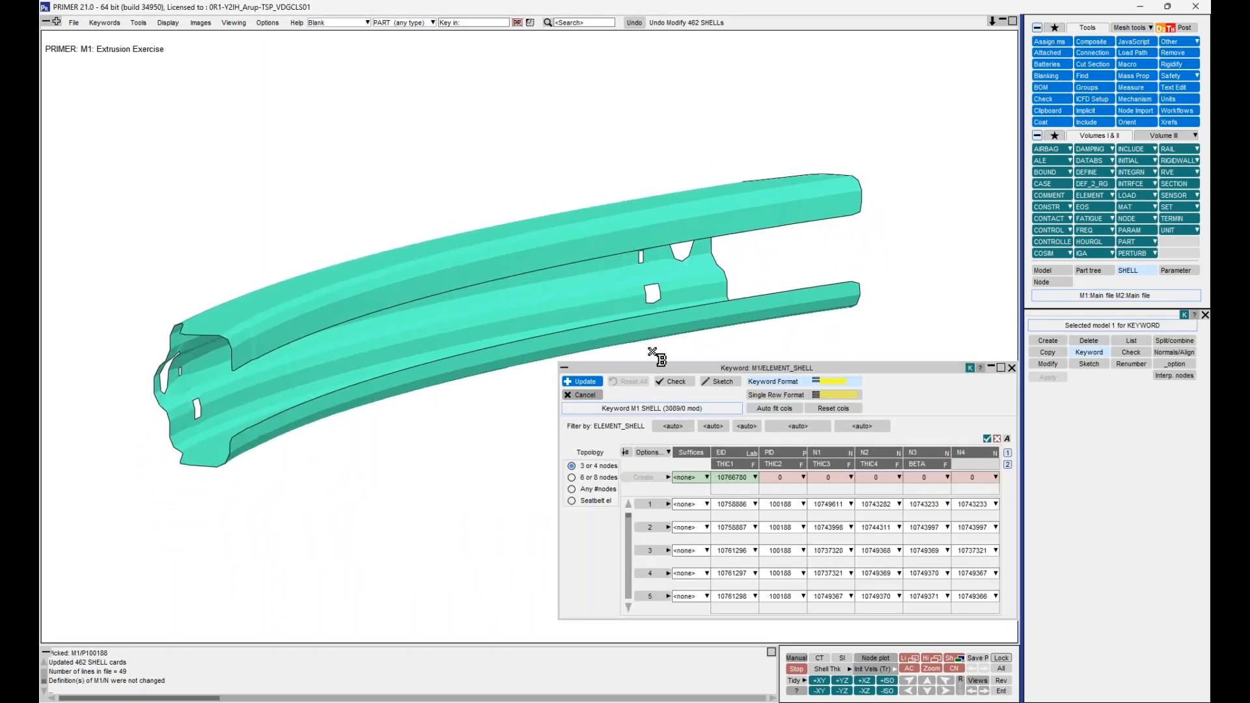
Filter the shell table to the THICKNESS suffix and select all the listed shells
{"action": "left_click", "coordinate": [647, 452]}
{"action": "left_click", "coordinate": [691, 452]}
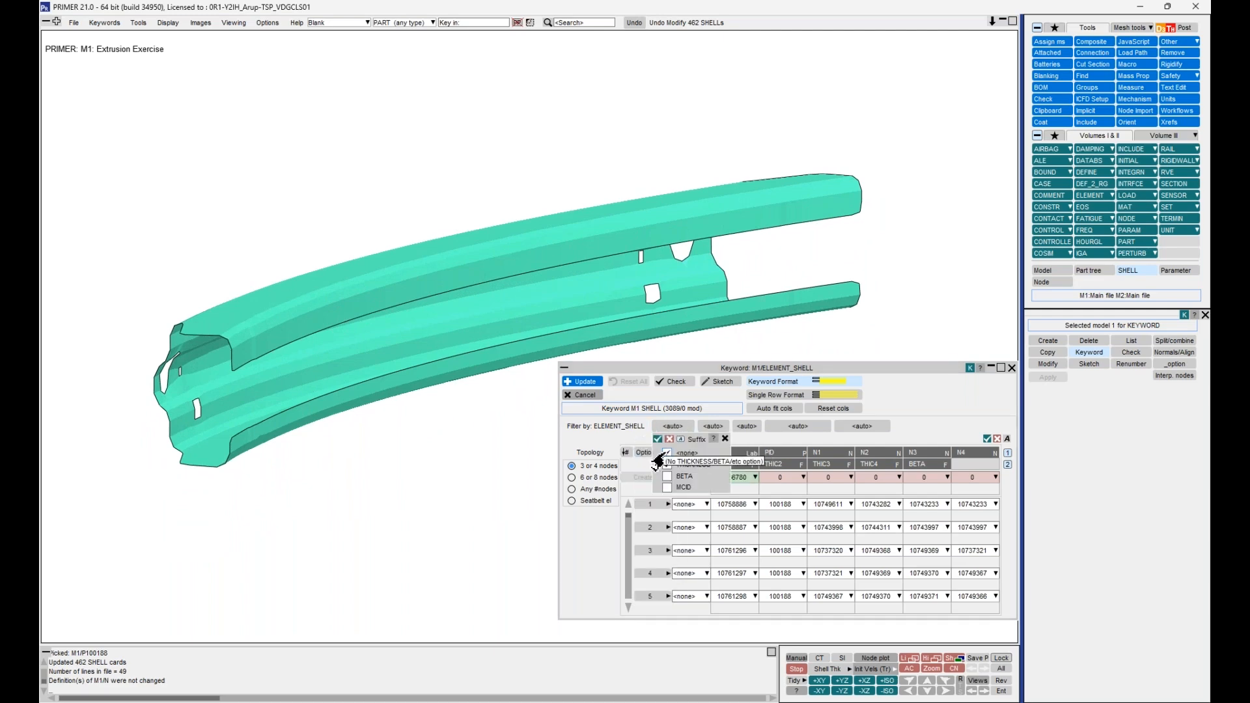
{"action": "left_click", "coordinate": [665, 464]}
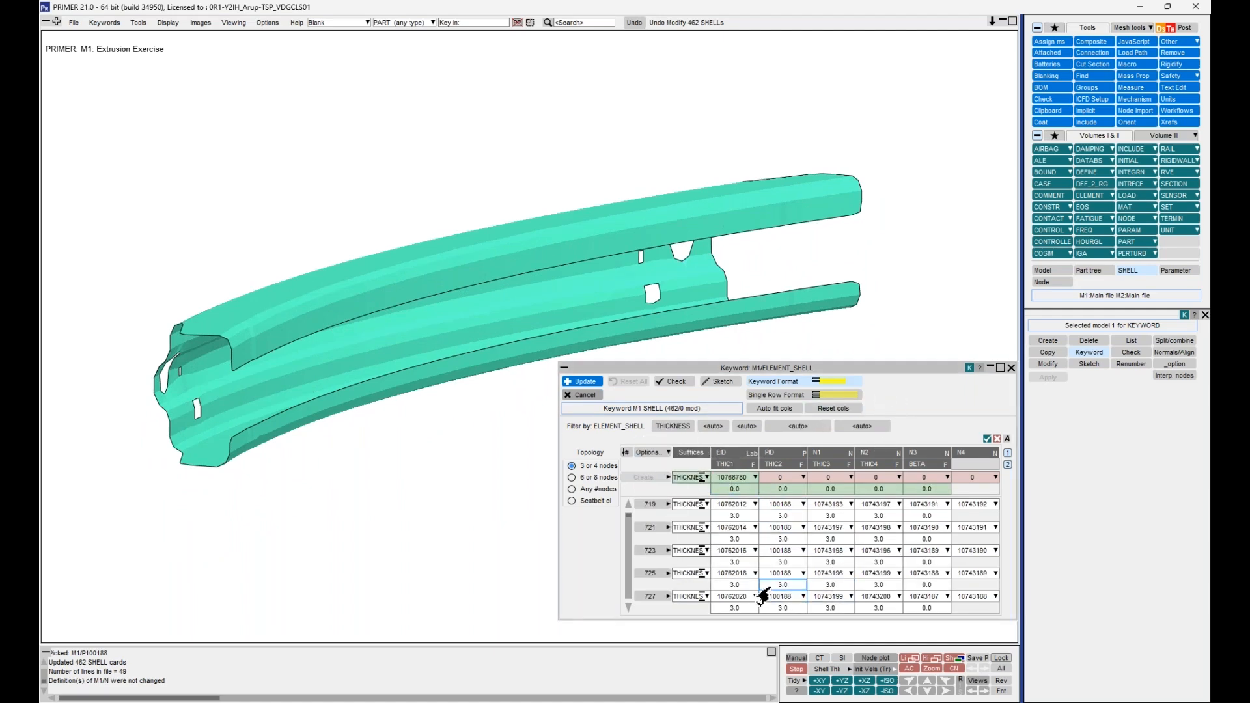
{"action": "left_click", "coordinate": [658, 453]}
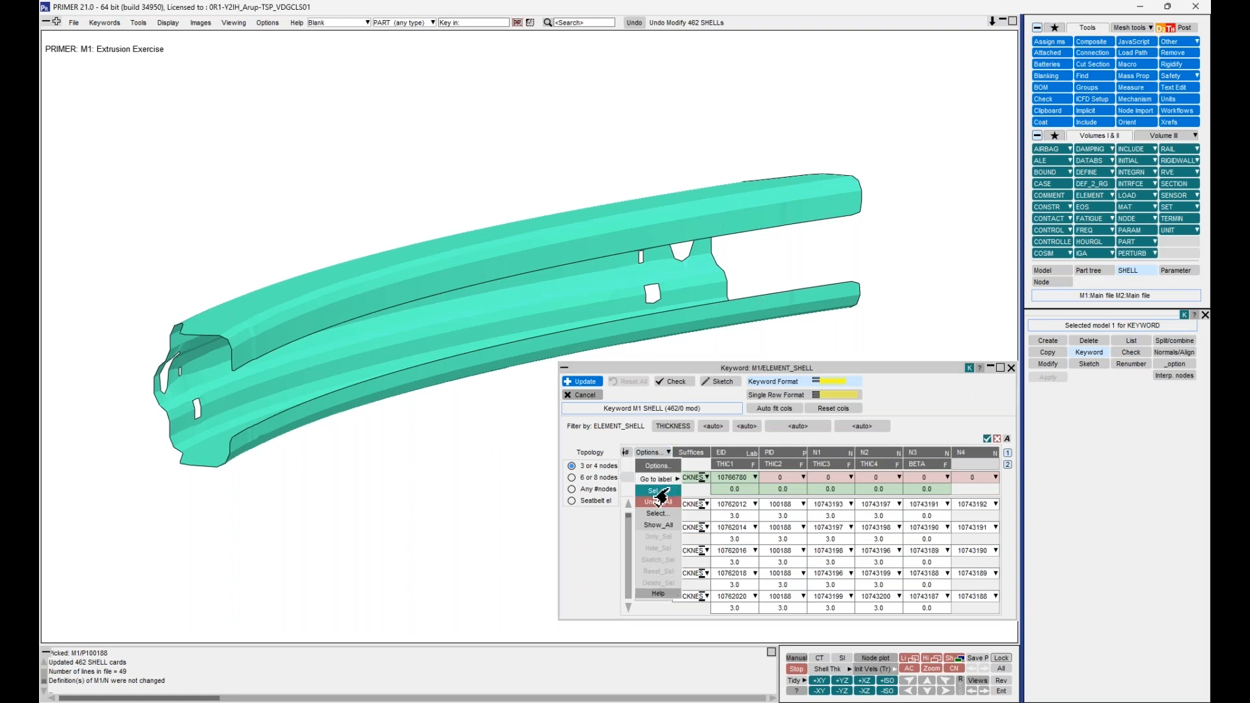
{"action": "left_click", "coordinate": [667, 490]}
Cut the beam with a Constant Y section through node 10745325 on its upper flange and view the cross-section close up
{"action": "scroll", "coordinate": [591, 249], "scroll_direction": "down", "scroll_amount": 1}
{"action": "middle_click_drag", "start_coordinate": [592, 249], "coordinate": [603, 220], "text": "shift"}
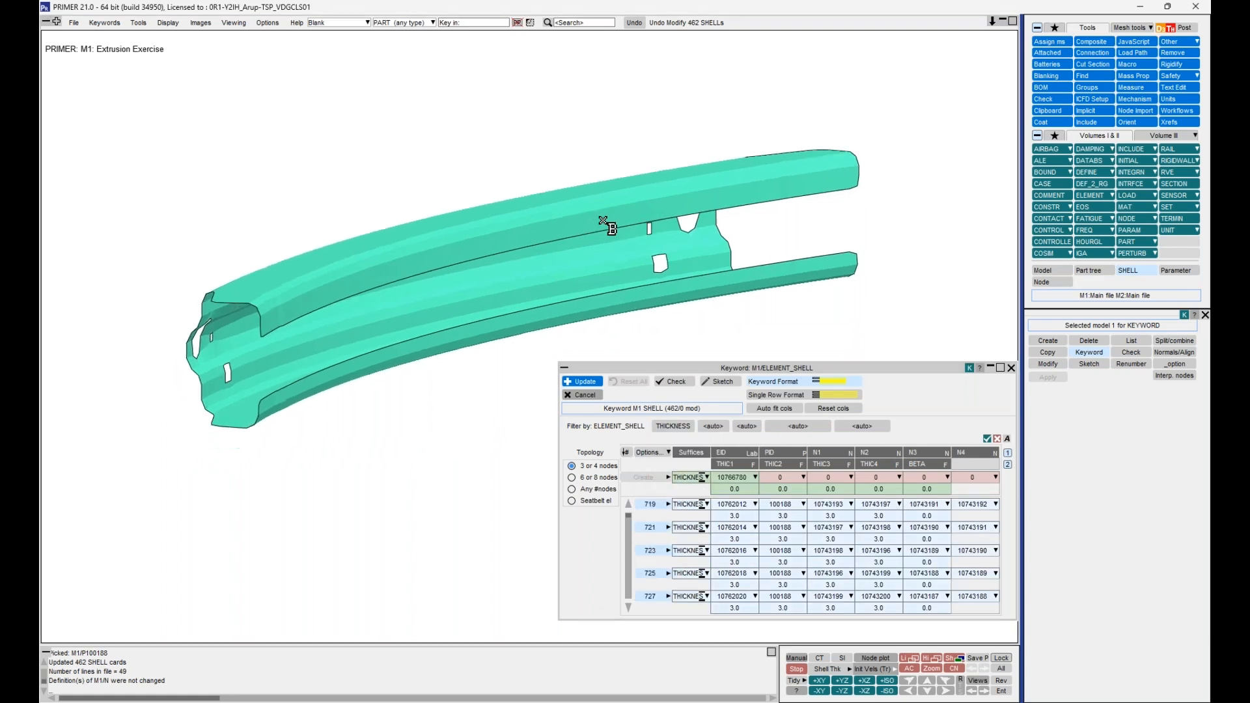
{"action": "left_click_drag", "start_coordinate": [603, 221], "coordinate": [579, 228], "text": "shift"}
{"action": "scroll", "coordinate": [579, 230], "scroll_direction": "up", "scroll_amount": 2}
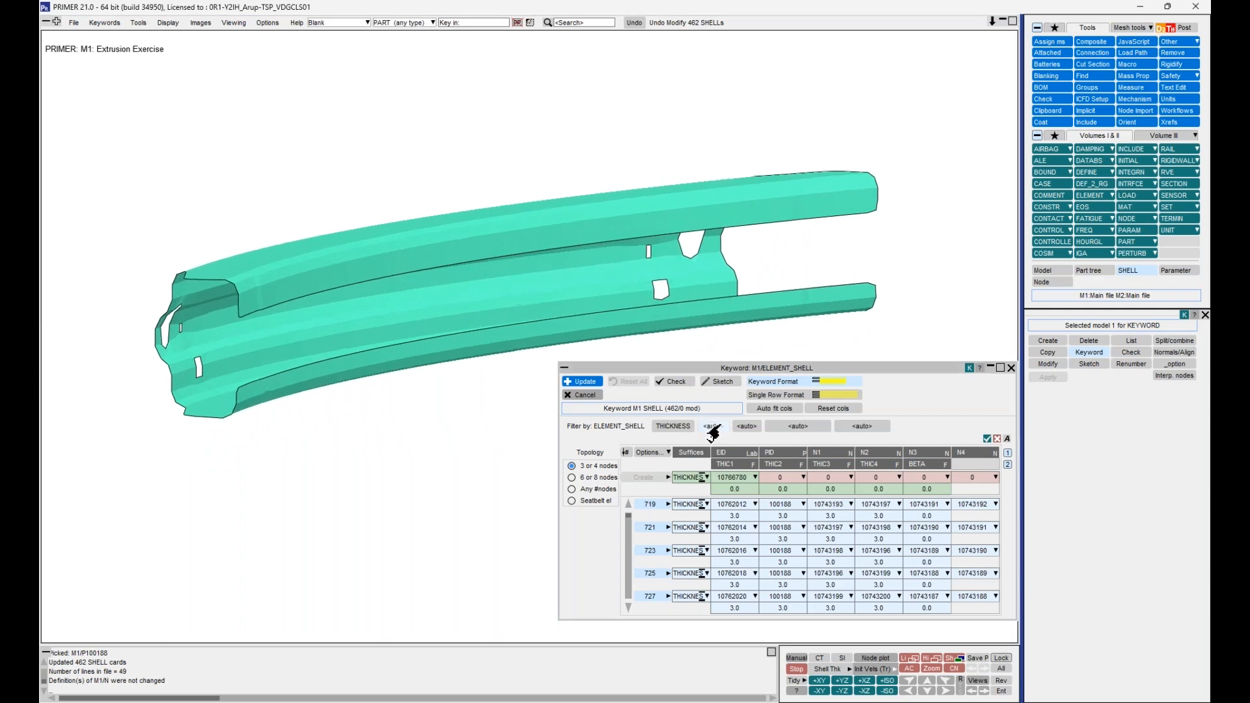
{"action": "left_click", "coordinate": [1085, 65]}
{"action": "left_click", "coordinate": [1100, 376]}
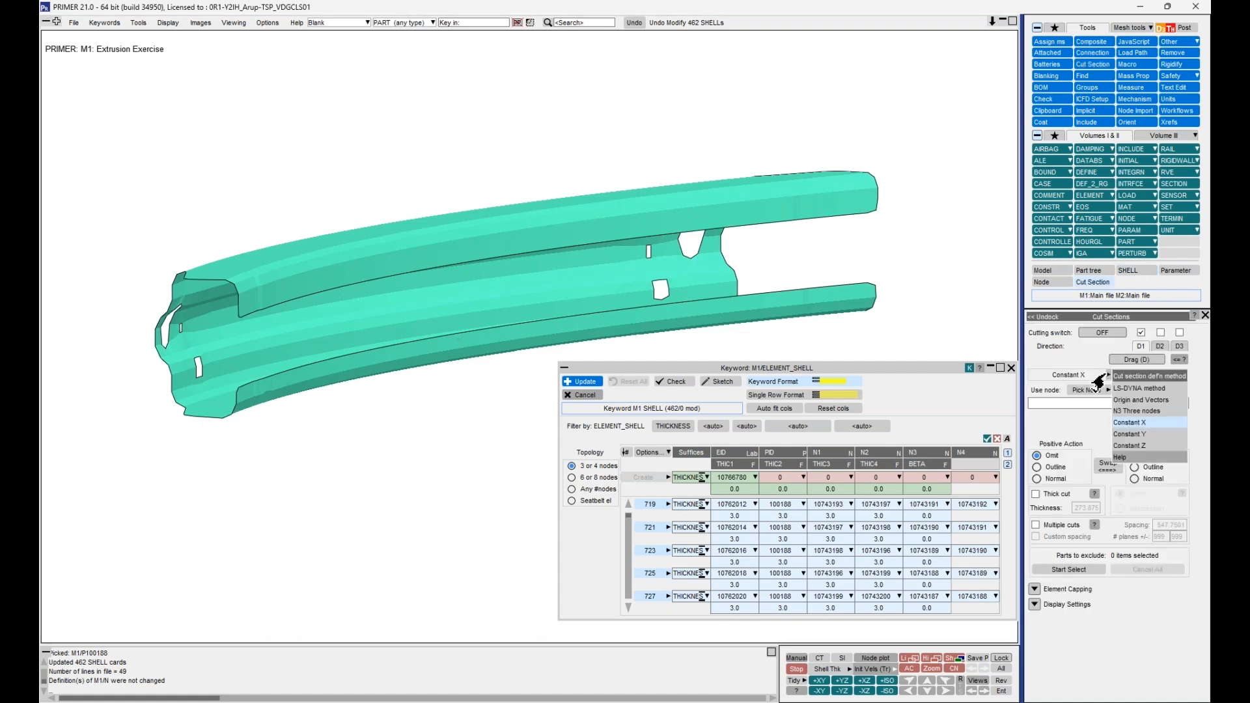
{"action": "left_click", "coordinate": [1121, 435]}
{"action": "left_click", "coordinate": [1086, 389]}
{"action": "left_click", "coordinate": [569, 243]}
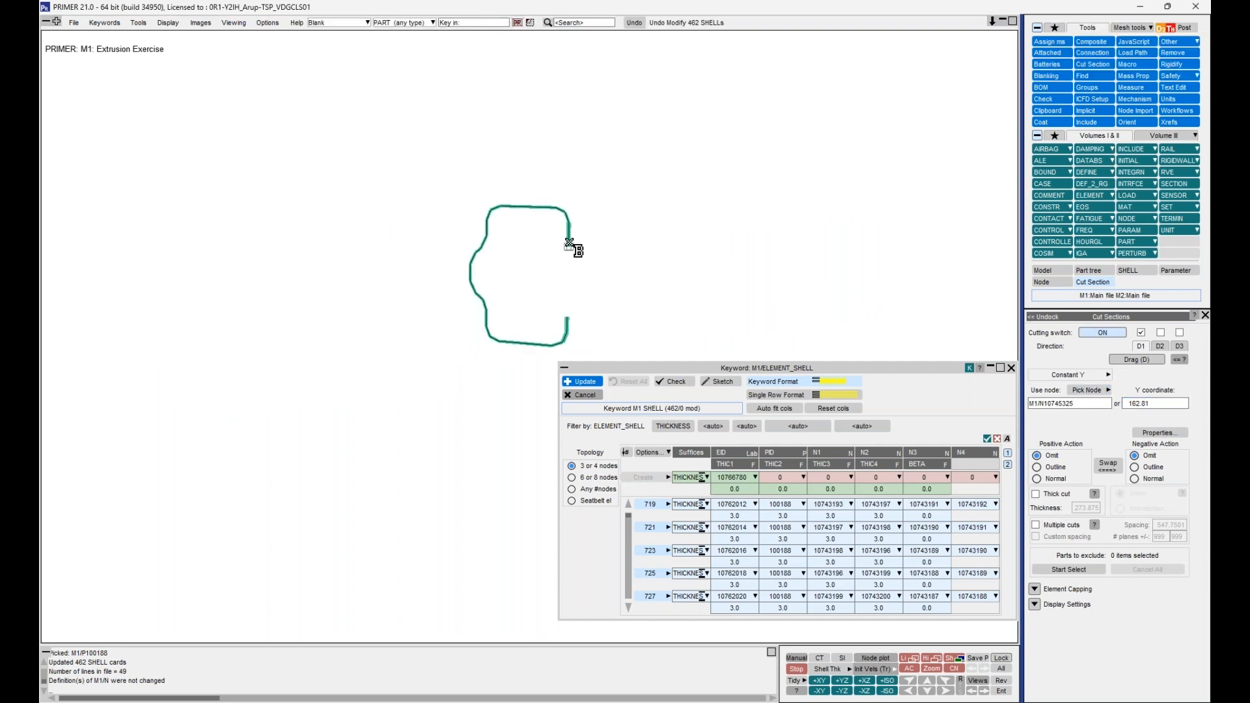
{"action": "key", "text": "3"}
{"action": "scroll", "coordinate": [466, 280], "scroll_direction": "up", "scroll_amount": 8}
{"action": "scroll", "coordinate": [465, 260], "scroll_direction": "up", "scroll_amount": 4}
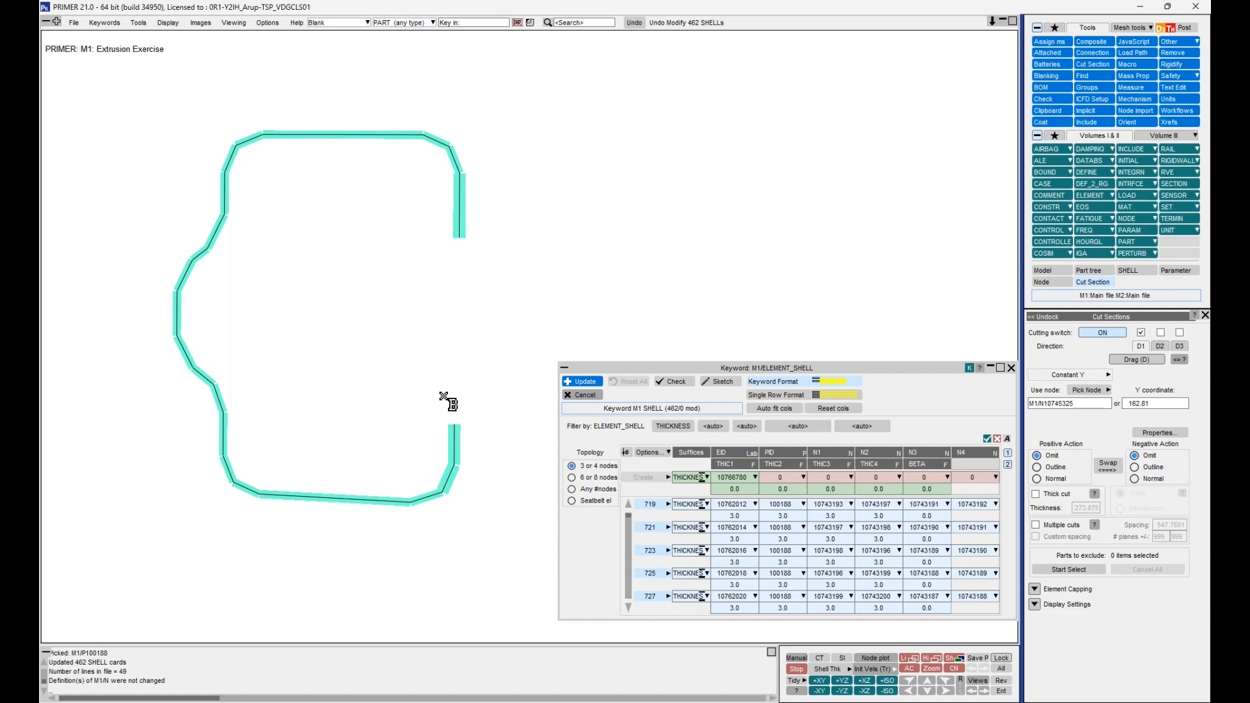
Extend the shell filter to include the OFFSET suffix and add OFFSET to all the selected THICKNESS shells
{"action": "left_click", "coordinate": [712, 426]}
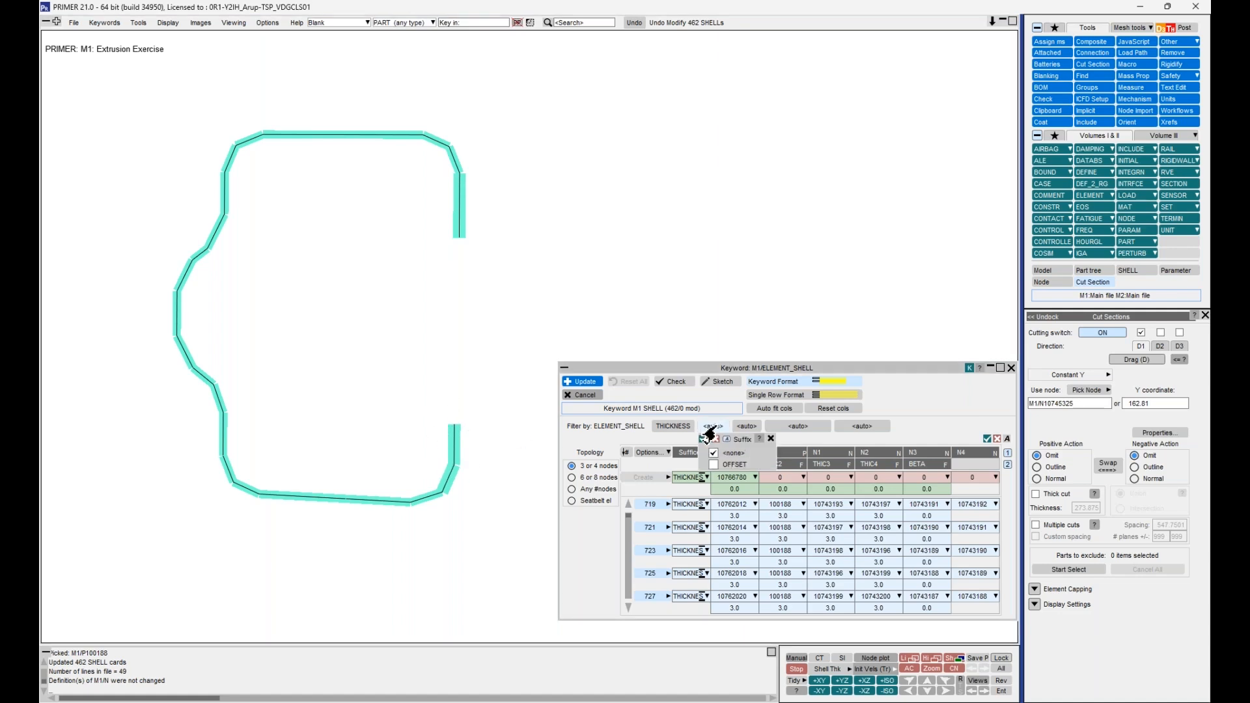
{"action": "left_click", "coordinate": [712, 465]}
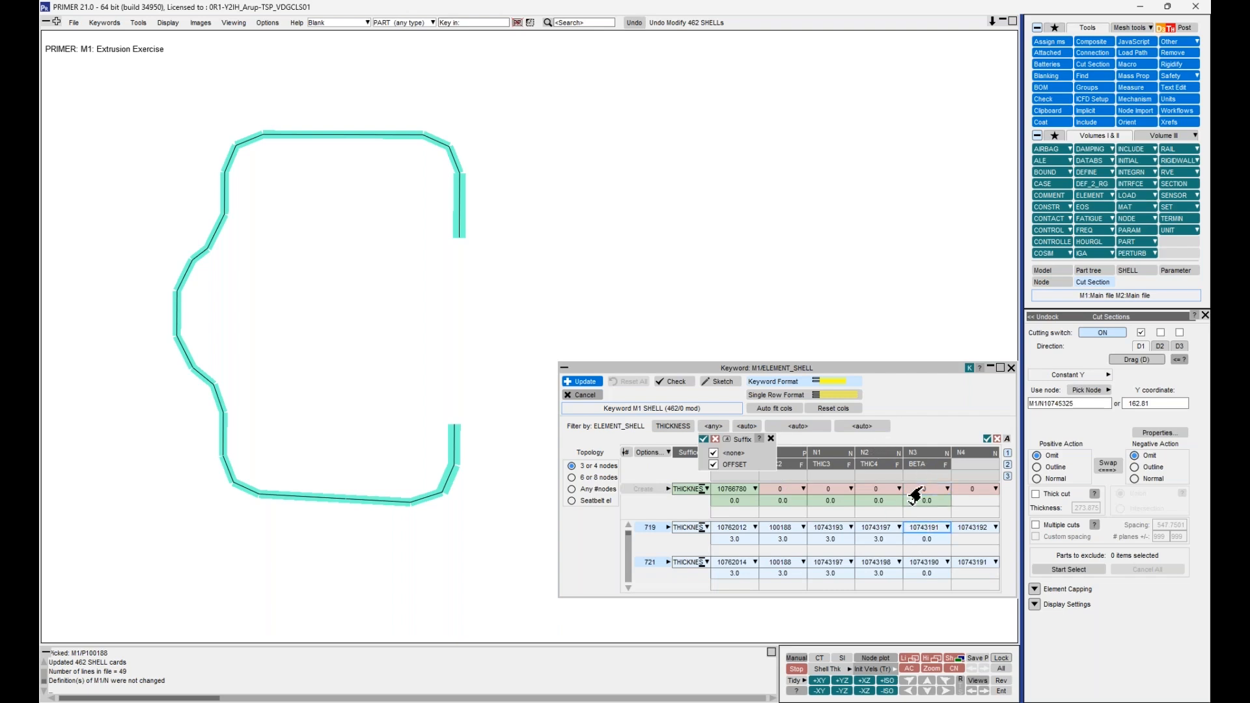
{"action": "scroll", "coordinate": [735, 537], "scroll_direction": "down", "scroll_amount": 1}
{"action": "scroll", "coordinate": [728, 544], "scroll_direction": "up", "scroll_amount": 1}
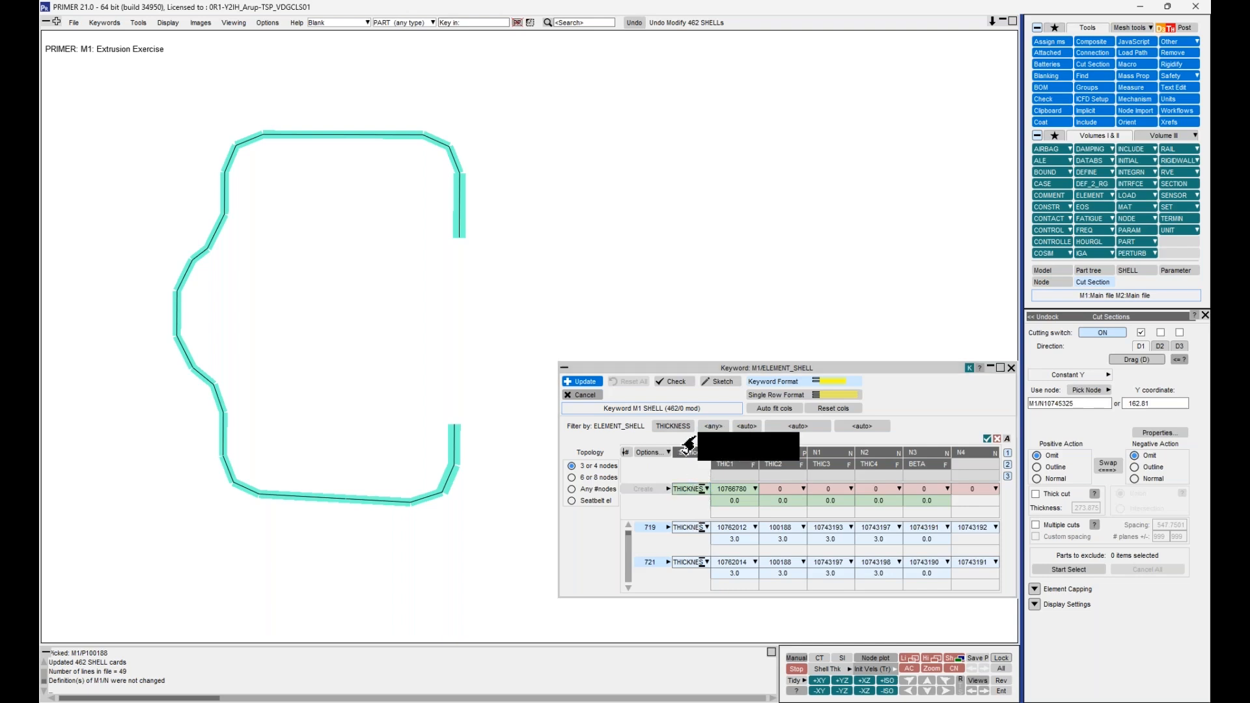
{"action": "left_click", "coordinate": [703, 528]}
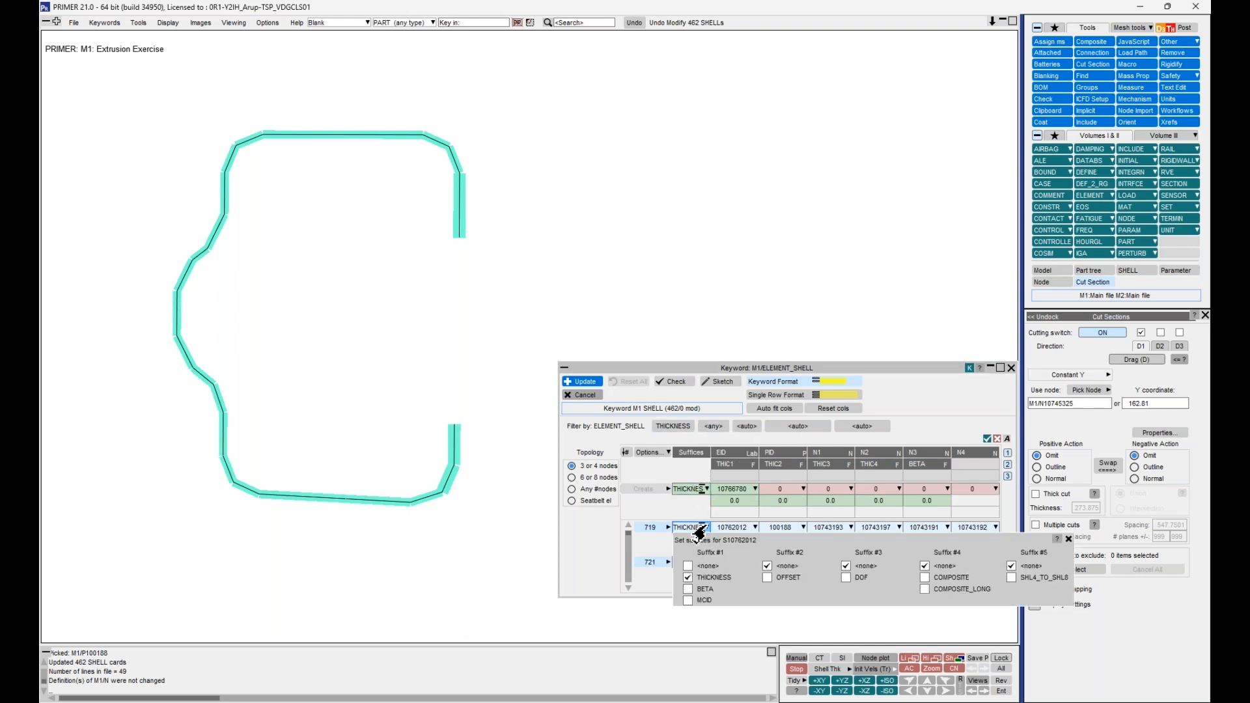
{"action": "left_click", "coordinate": [763, 580]}
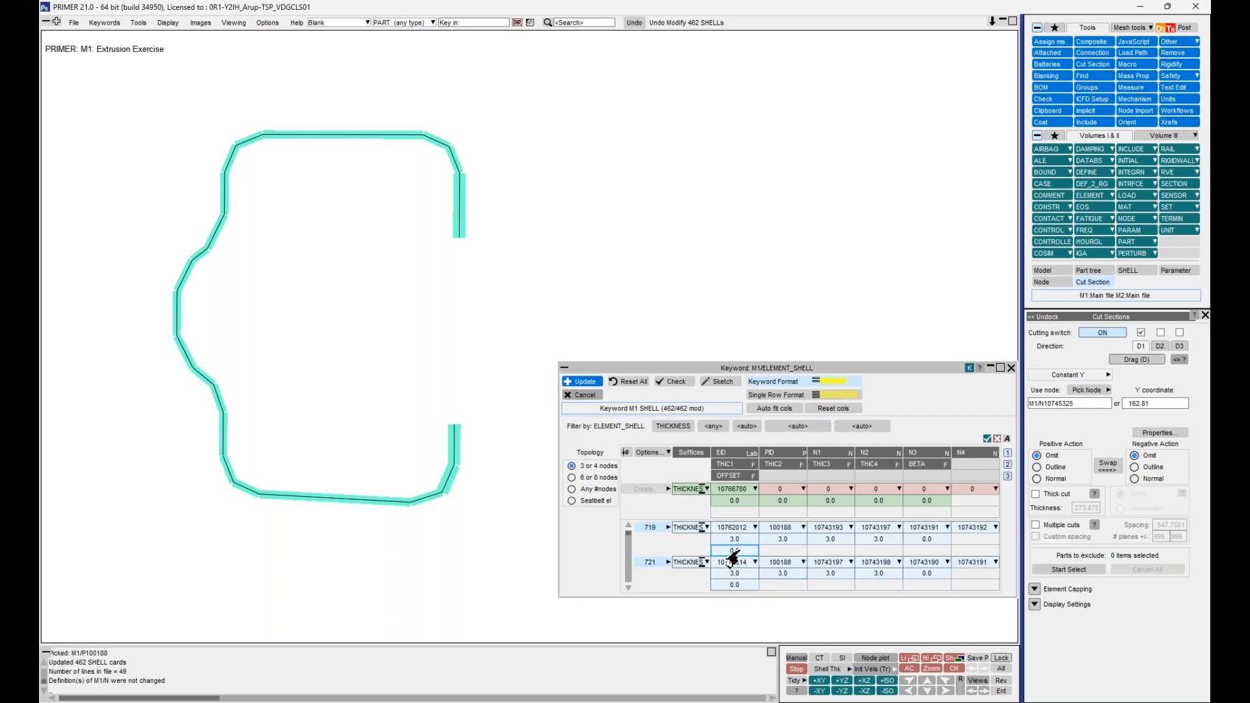
Set OFFSET to 1.0 for all the selected shells, update the model and view the offset flanges in the cut section
{"action": "left_click", "coordinate": [734, 550]}
{"action": "type", "text": "1"}
{"action": "scroll", "coordinate": [345, 180], "scroll_direction": "up", "scroll_amount": 3}
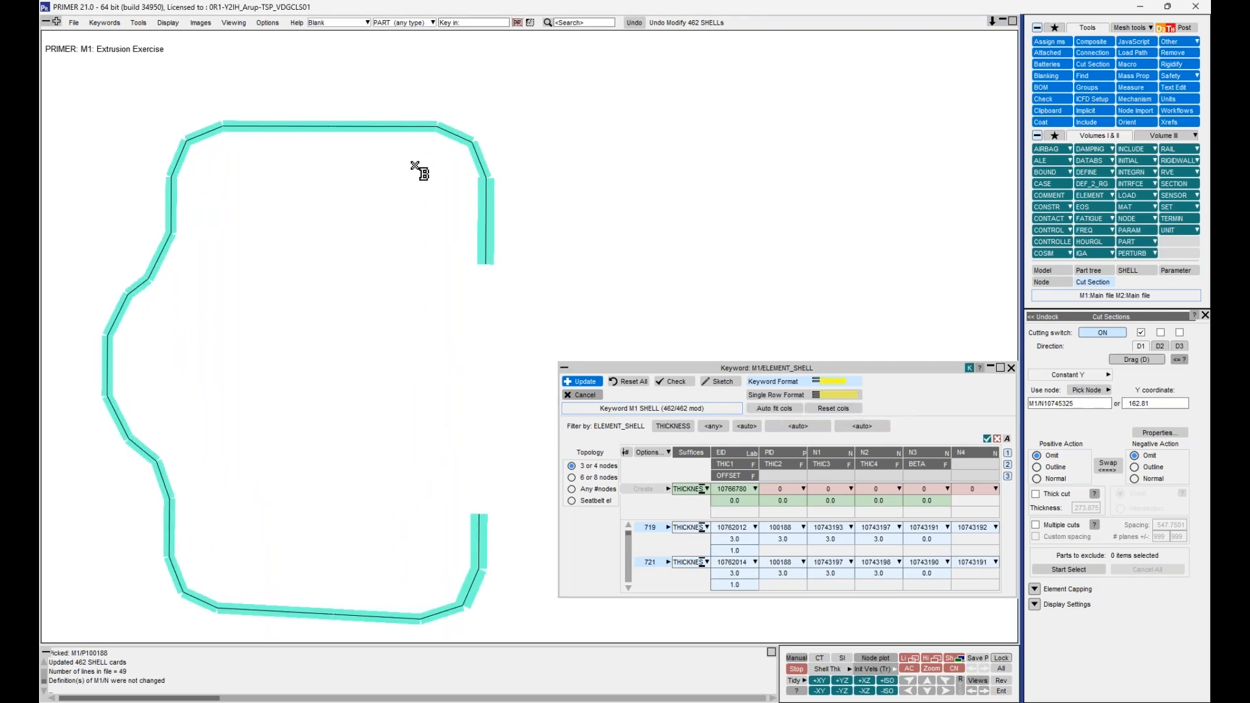
{"action": "left_click", "coordinate": [579, 383]}
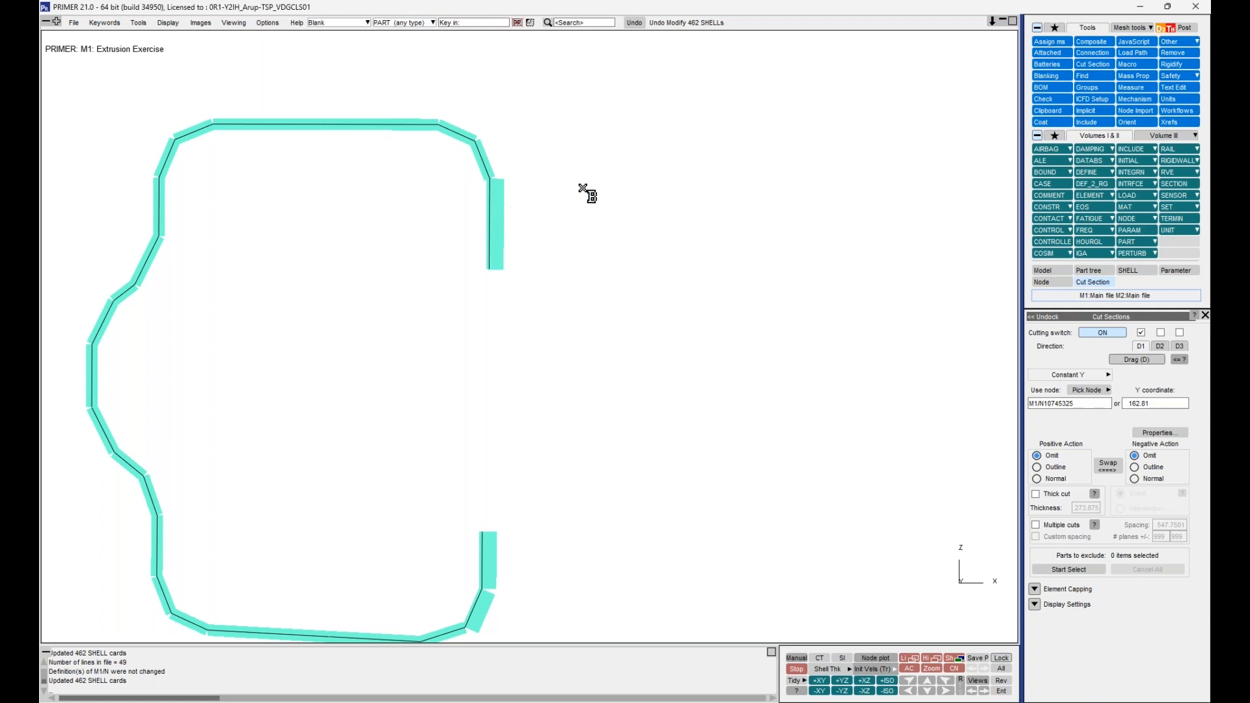
{"action": "scroll", "coordinate": [594, 191], "scroll_direction": "down", "scroll_amount": 2}
{"action": "middle_click_drag", "start_coordinate": [612, 219], "coordinate": [683, 210], "text": "shift"}
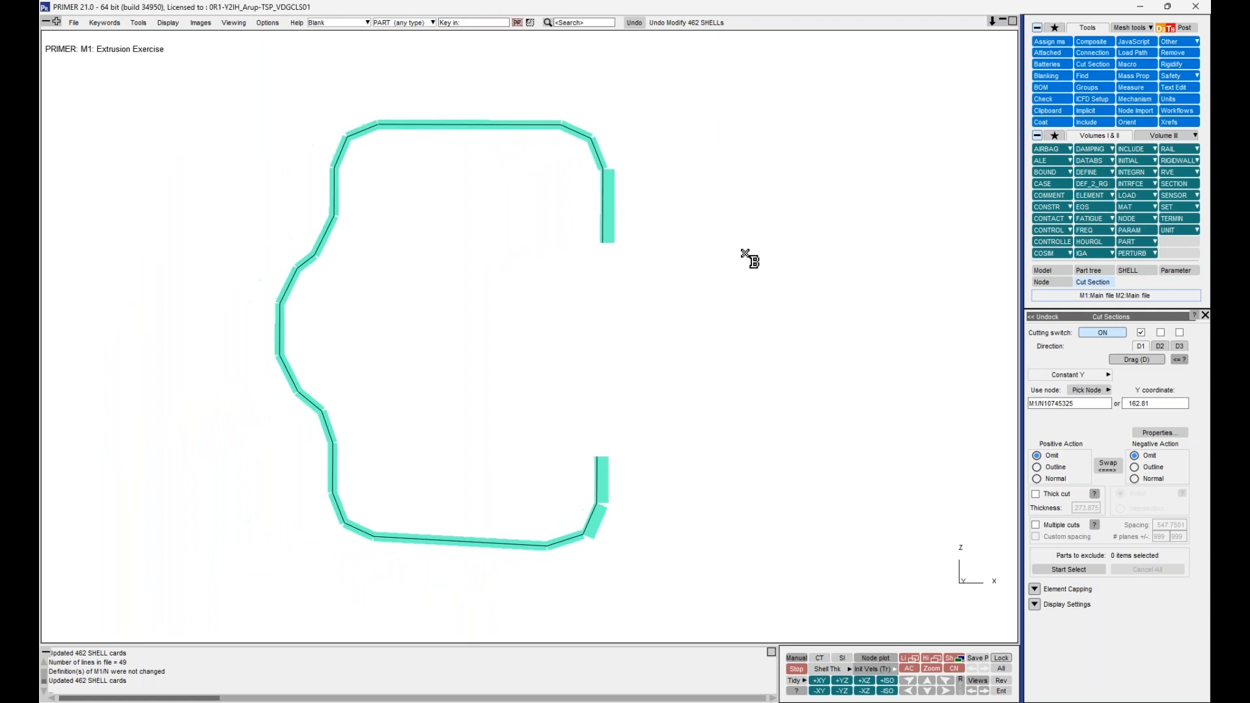
Switch off the cut section and view the whole bumper beam at an angle
{"action": "left_click", "coordinate": [1102, 333]}
{"action": "scroll", "coordinate": [569, 307], "scroll_direction": "down", "scroll_amount": 3}
{"action": "mouse_move", "coordinate": [582, 310]}
{"action": "left_mouse_down", "text": "shift"}
{"action": "mouse_move", "coordinate": [639, 313]}
{"action": "mouse_move", "coordinate": [589, 328]}
{"action": "left_mouse_up", "text": "shift"}
{"action": "scroll", "coordinate": [589, 329], "scroll_direction": "down", "scroll_amount": 5}
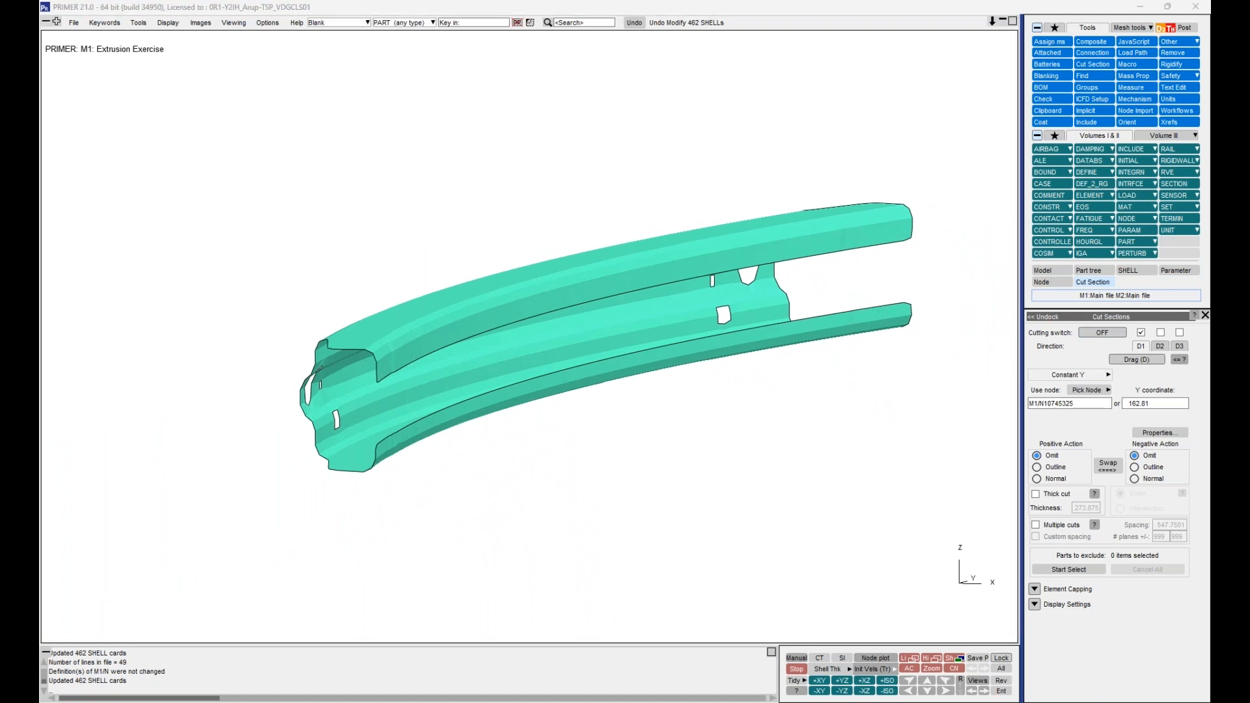
Display only model 2, the Material Exercise car, and close the remaining cut section, node and shell panels
{"action": "left_click", "coordinate": [1042, 270]}
{"action": "key", "text": "Page_Down"}
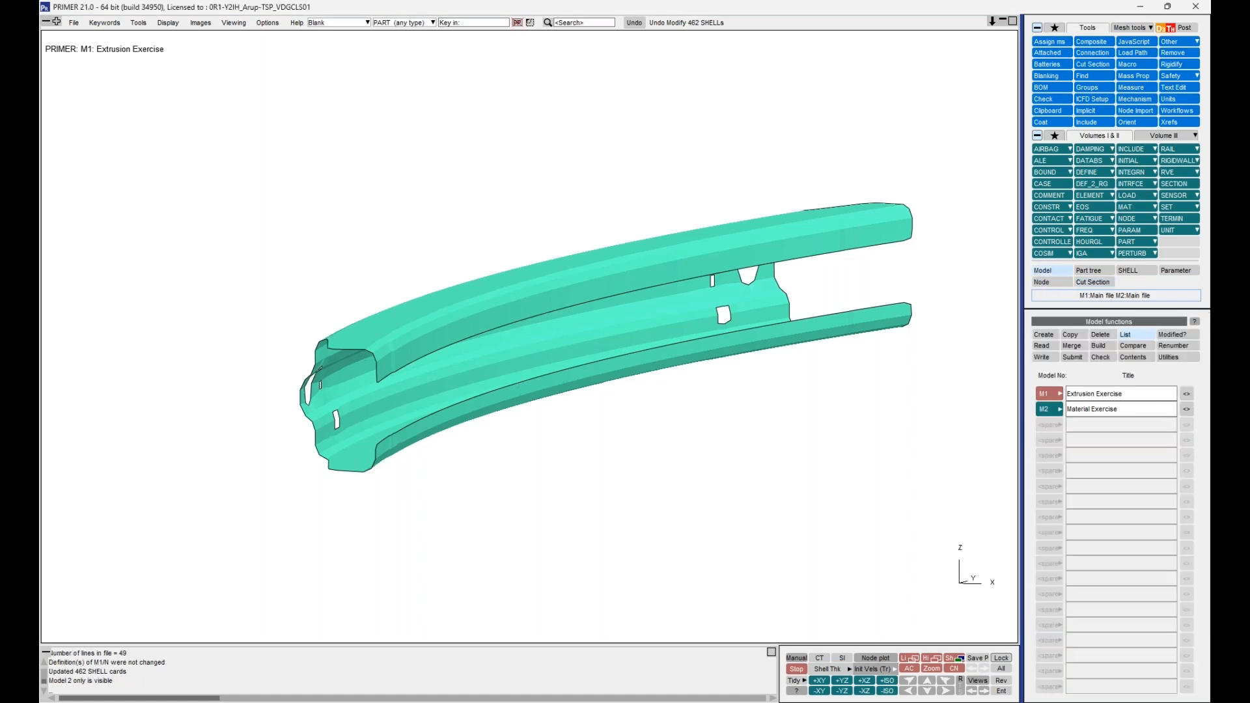
{"action": "key", "text": "a"}
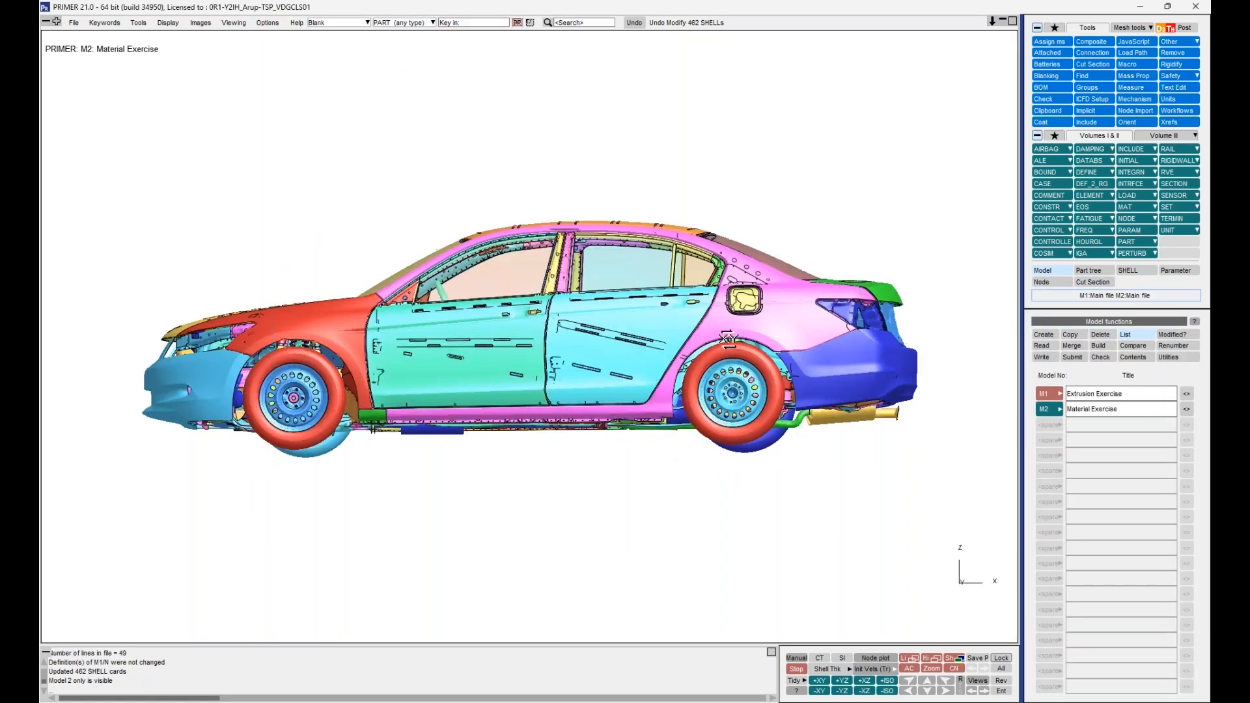
{"action": "left_click", "coordinate": [1093, 283]}
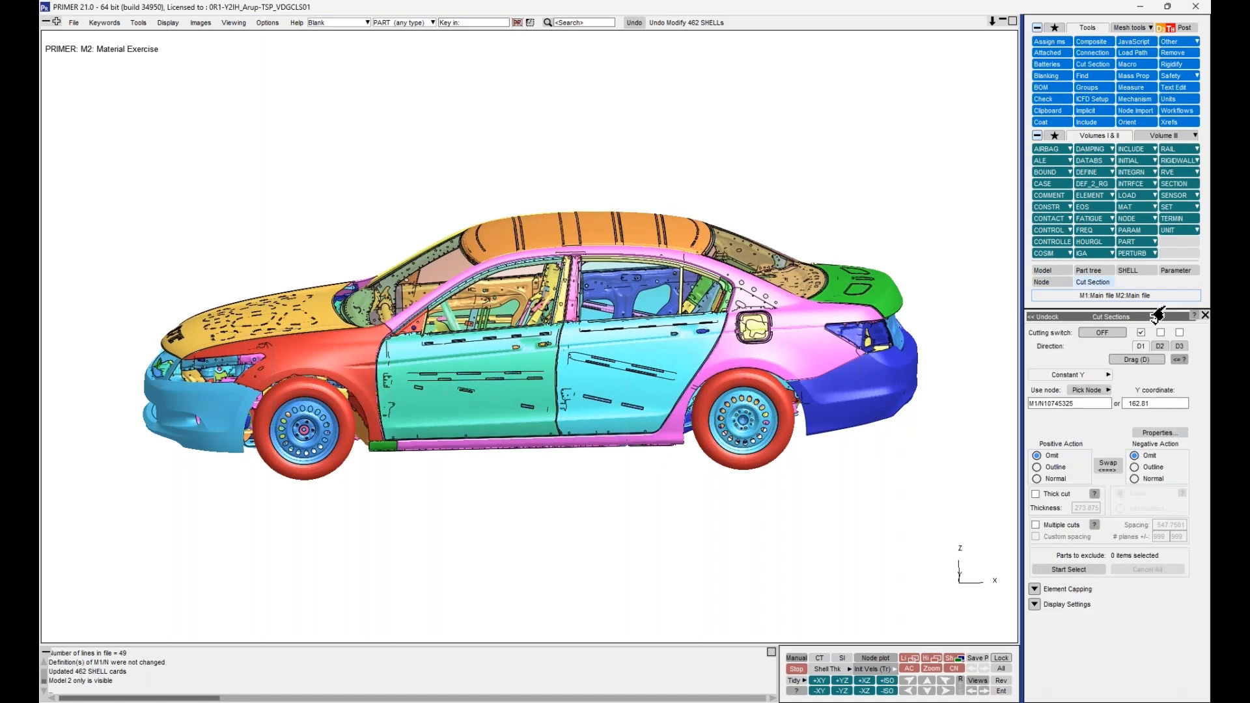
{"action": "left_click", "coordinate": [1205, 315]}
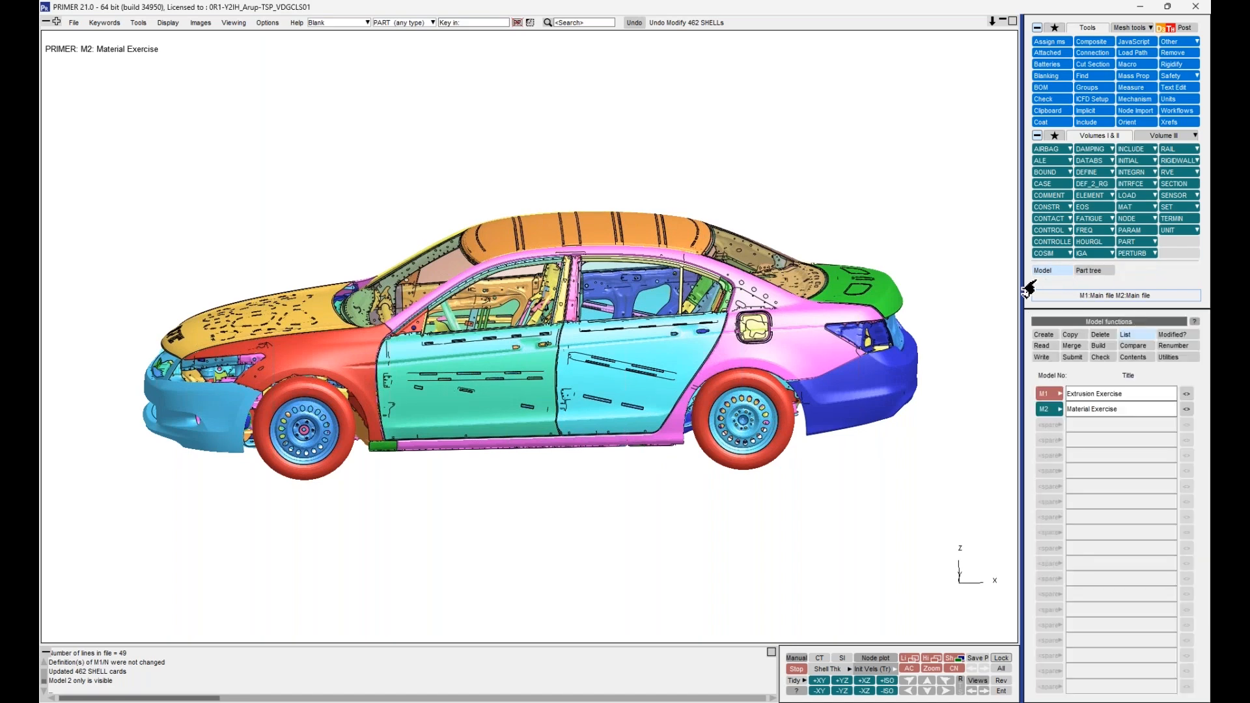
{"action": "left_click_drag", "start_coordinate": [599, 297], "coordinate": [585, 277], "text": "shift"}
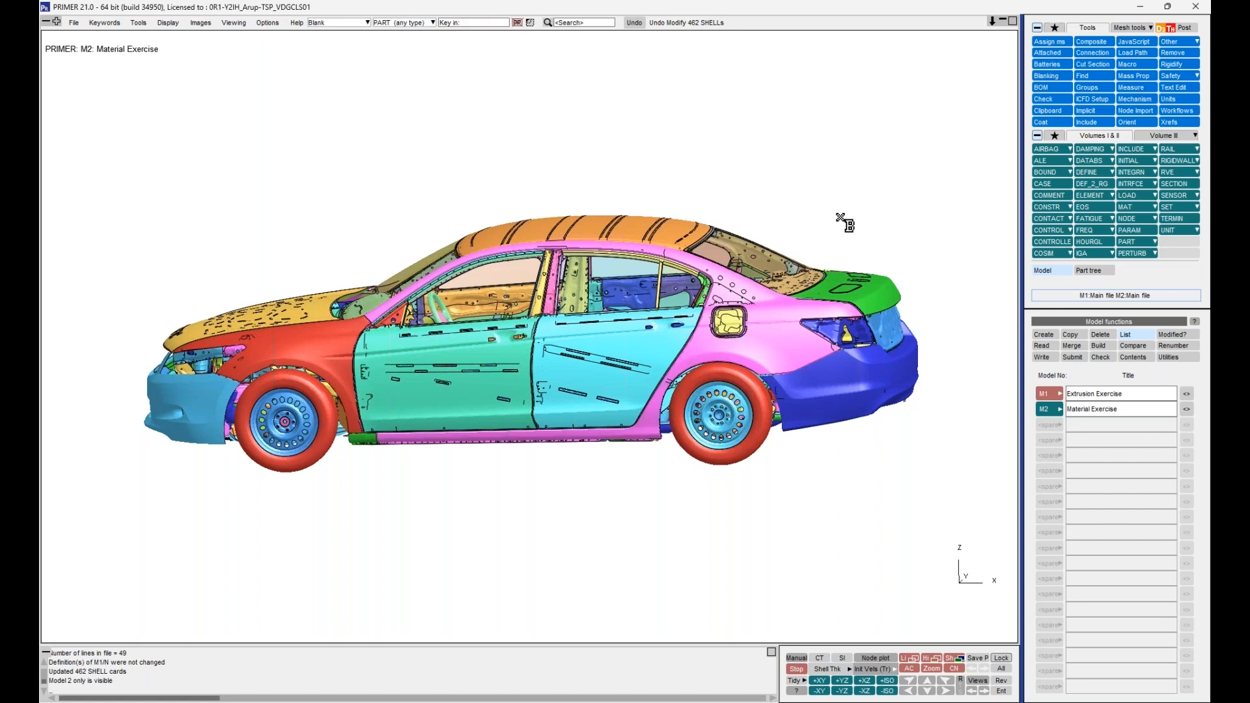
Open the material functions and view model 2's material list at full width before collapsing it again
{"action": "left_click", "coordinate": [1125, 213]}
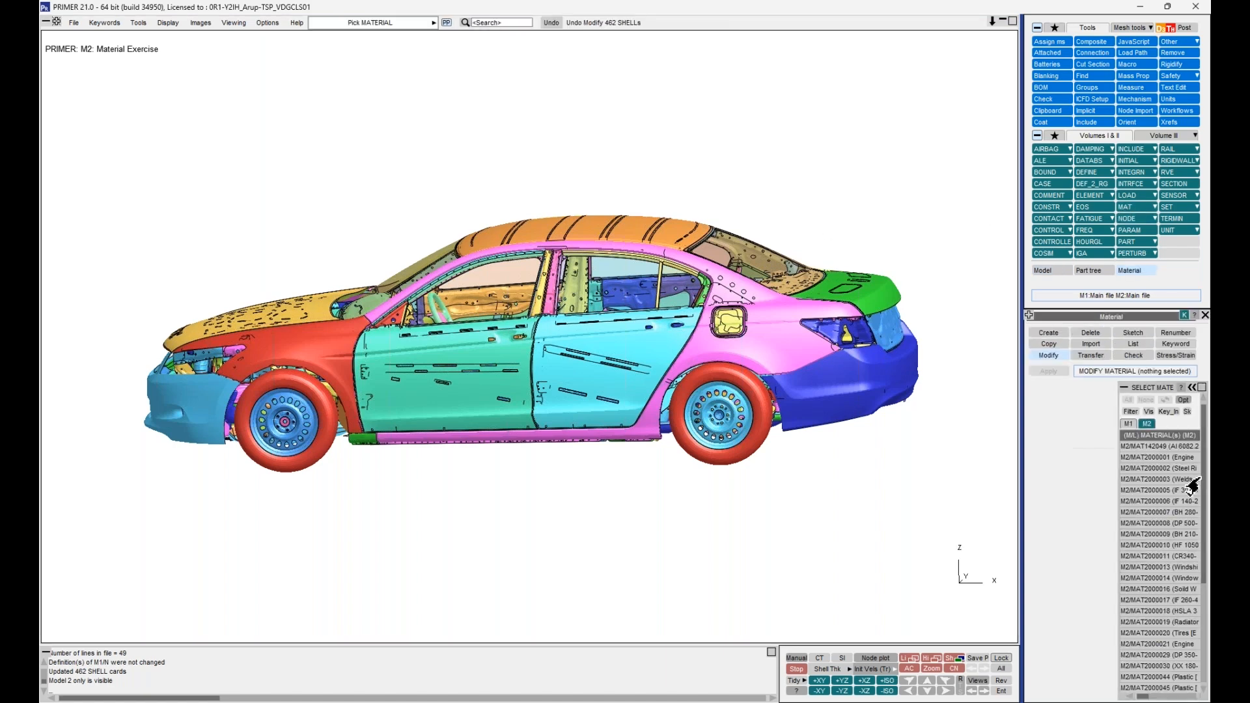
{"action": "left_click", "coordinate": [1175, 484]}
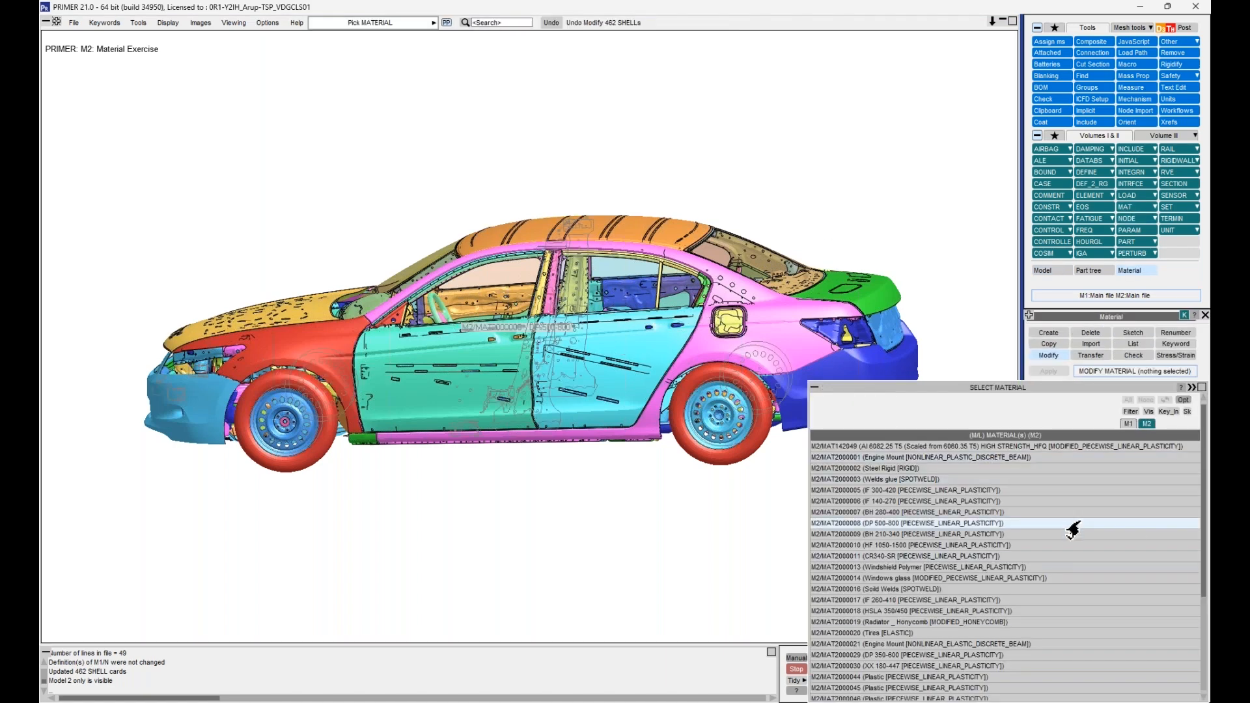
{"action": "left_click", "coordinate": [1191, 387]}
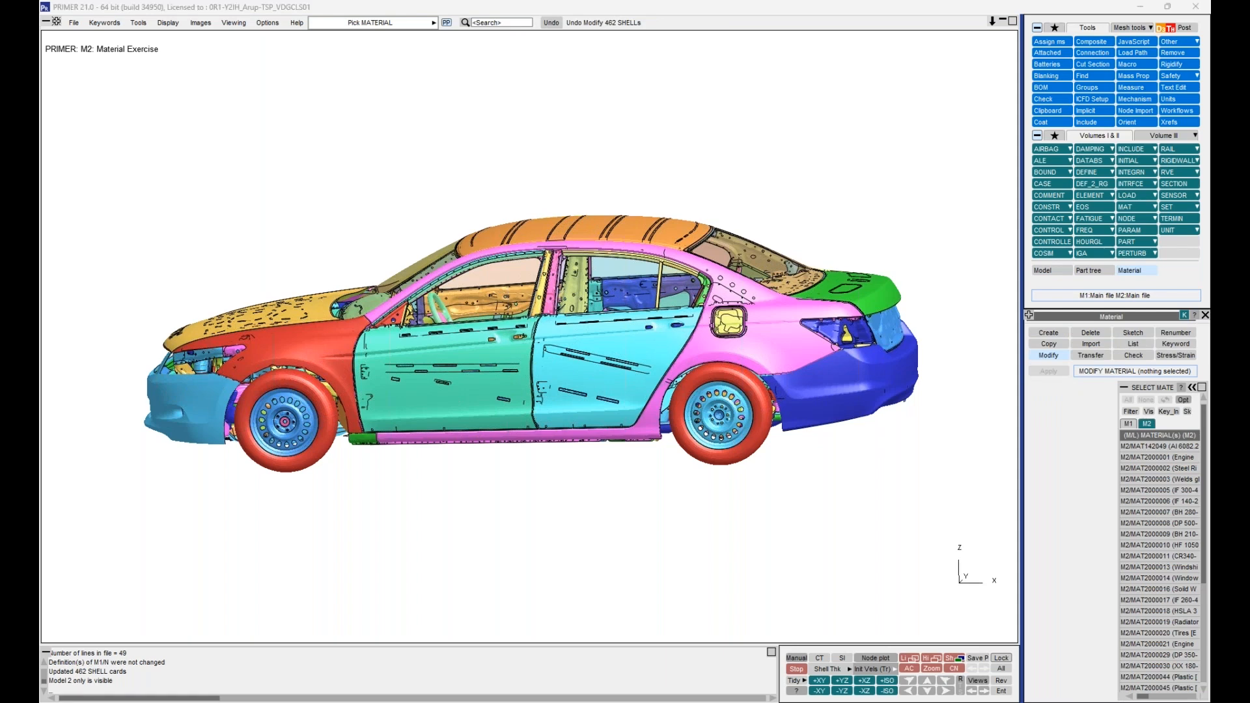
Open the material keyword editor for model 2 above the repositioned car and enlarge its window
{"action": "scroll", "coordinate": [685, 239], "scroll_direction": "down", "scroll_amount": 1}
{"action": "left_click", "coordinate": [690, 9]}
{"action": "key", "text": "q"}
{"action": "middle_click_drag", "start_coordinate": [694, 267], "coordinate": [697, 428], "text": "shift"}
{"action": "left_click_drag", "start_coordinate": [697, 428], "coordinate": [726, 400], "text": "shift"}
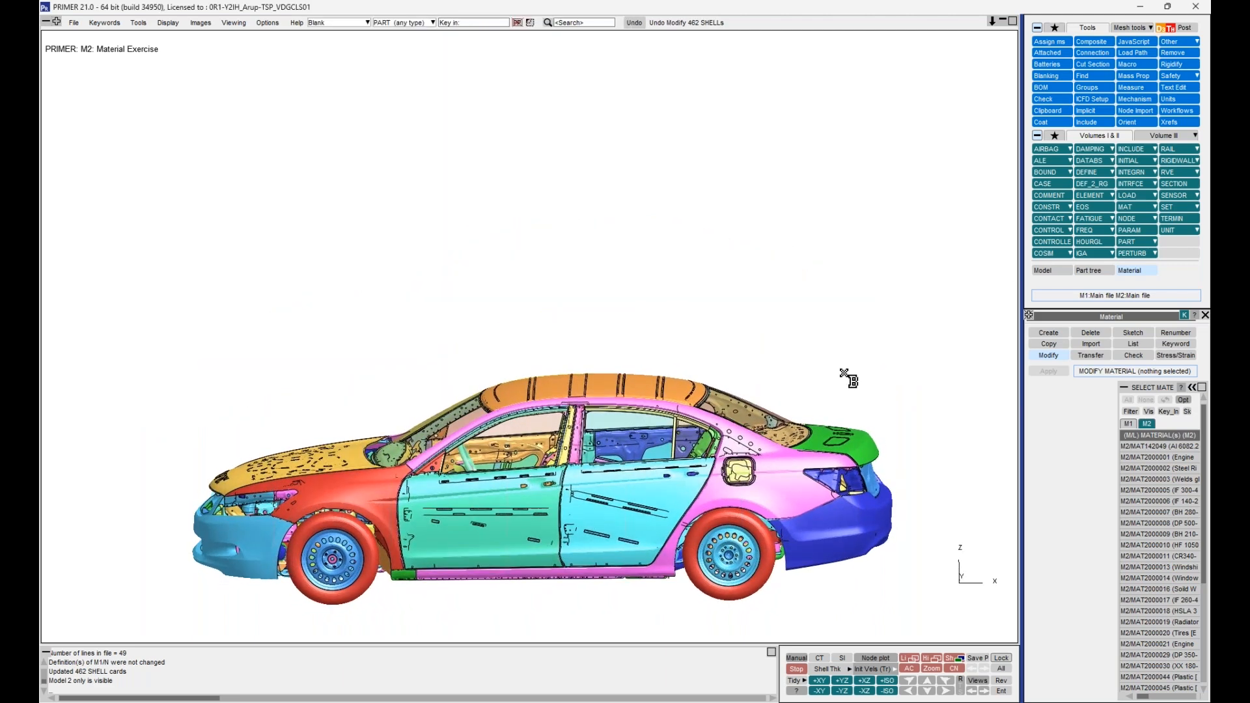
{"action": "left_click", "coordinate": [1160, 345]}
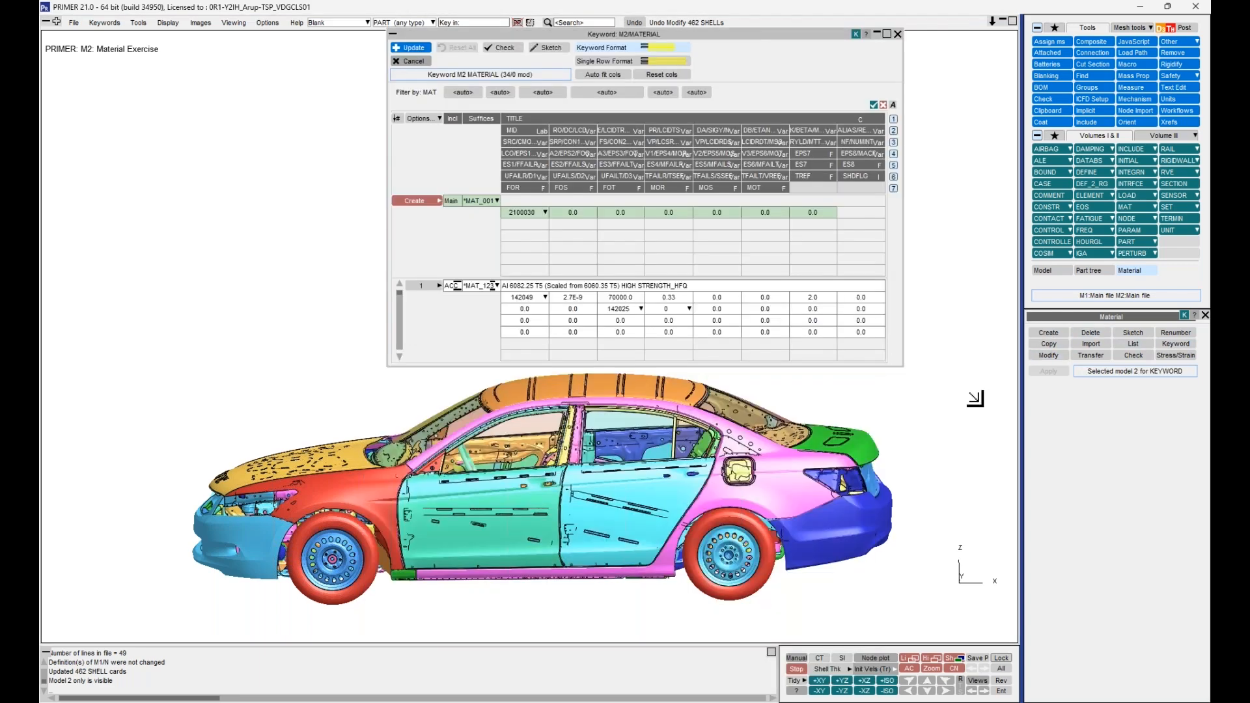
{"action": "left_click_drag", "start_coordinate": [899, 363], "coordinate": [970, 409]}
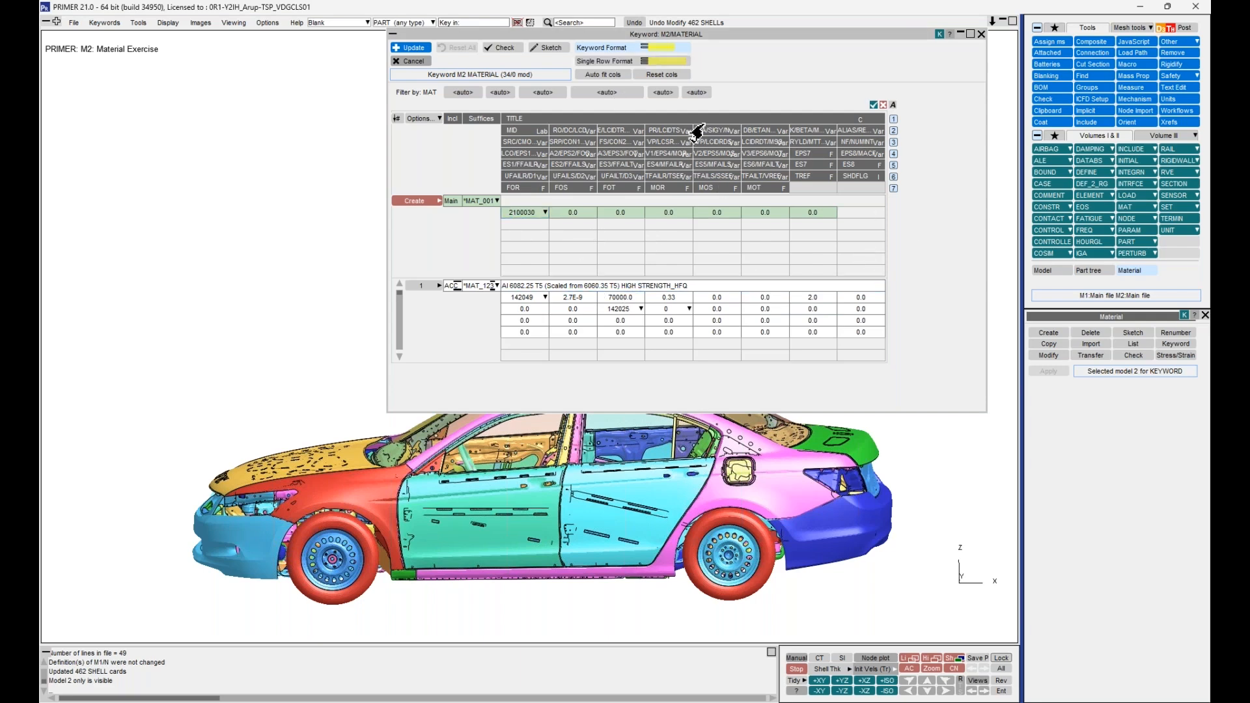
Switch the material table to single row format, collapse column groups 3 to 7 and reposition the editor above the car
{"action": "left_click", "coordinate": [636, 62]}
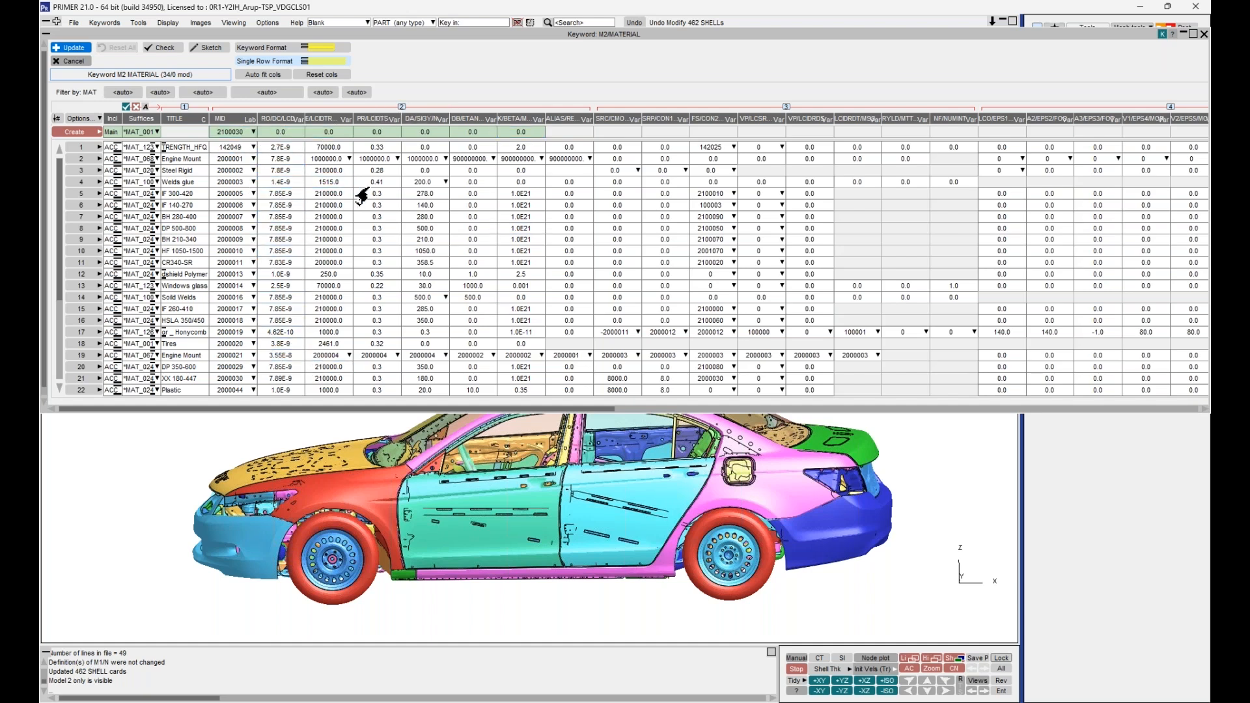
{"action": "left_click", "coordinate": [779, 115]}
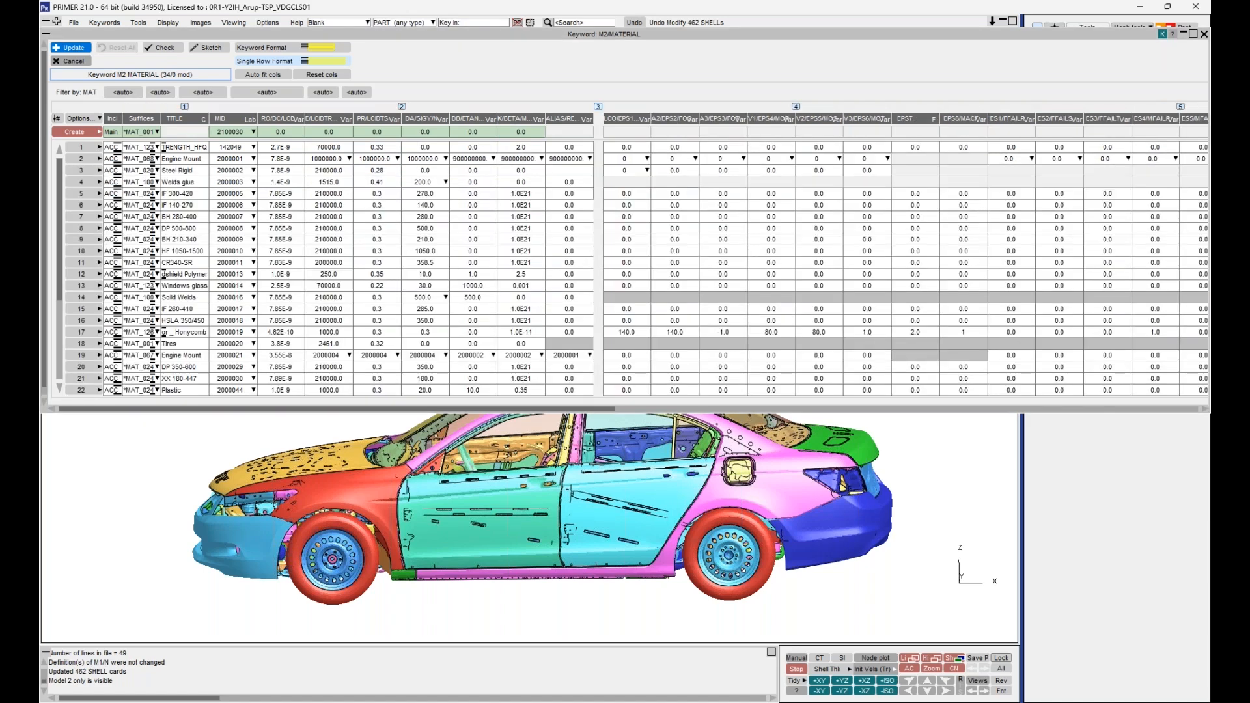
{"action": "left_click", "coordinate": [790, 109]}
{"action": "left_click", "coordinate": [801, 108]}
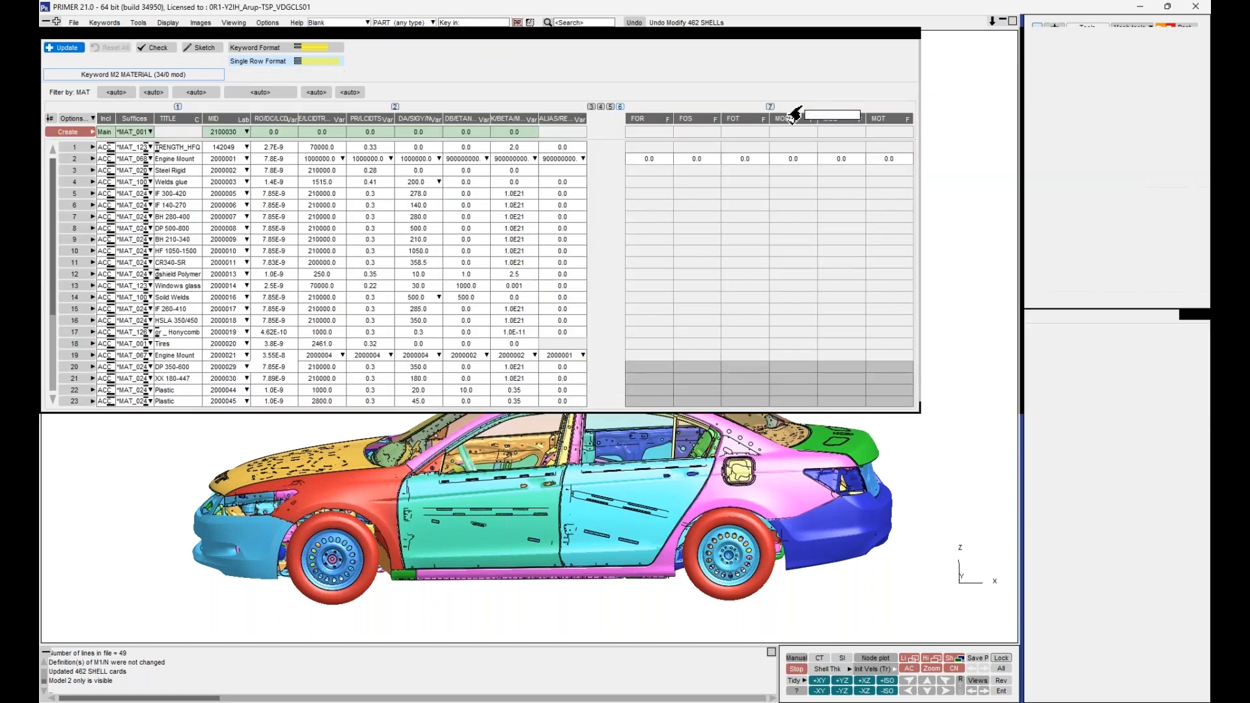
{"action": "left_click_drag", "start_coordinate": [561, 36], "coordinate": [750, 46]}
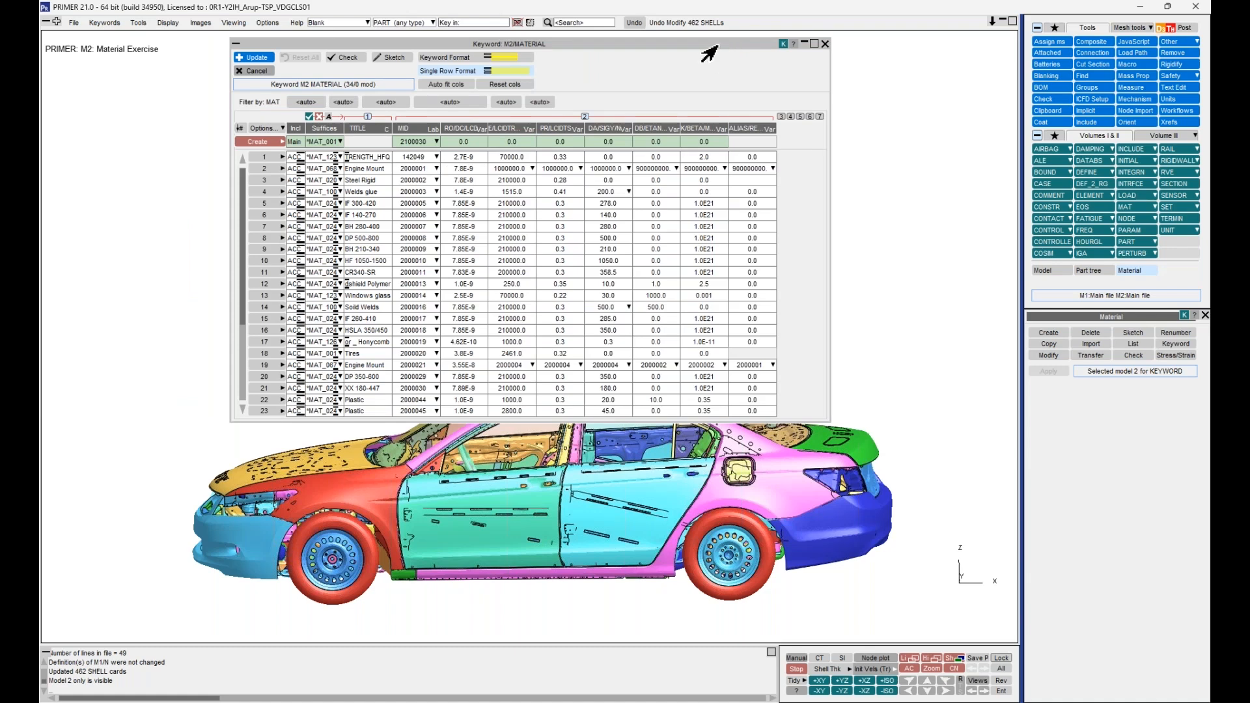
Auto-fit all columns of the material table and look through the full include names, suffixes and titles
{"action": "left_click", "coordinate": [457, 86]}
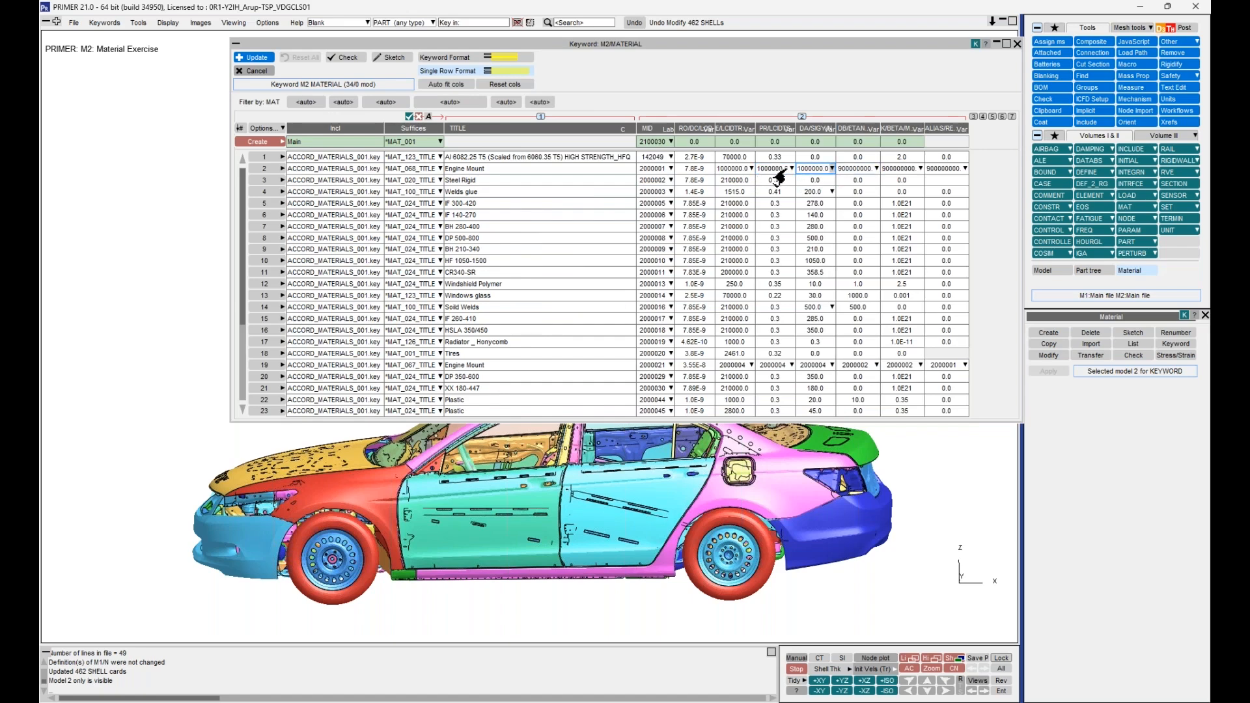
{"action": "scroll", "coordinate": [588, 178], "scroll_direction": "down", "scroll_amount": 1}
{"action": "scroll", "coordinate": [582, 186], "scroll_direction": "down", "scroll_amount": 1}
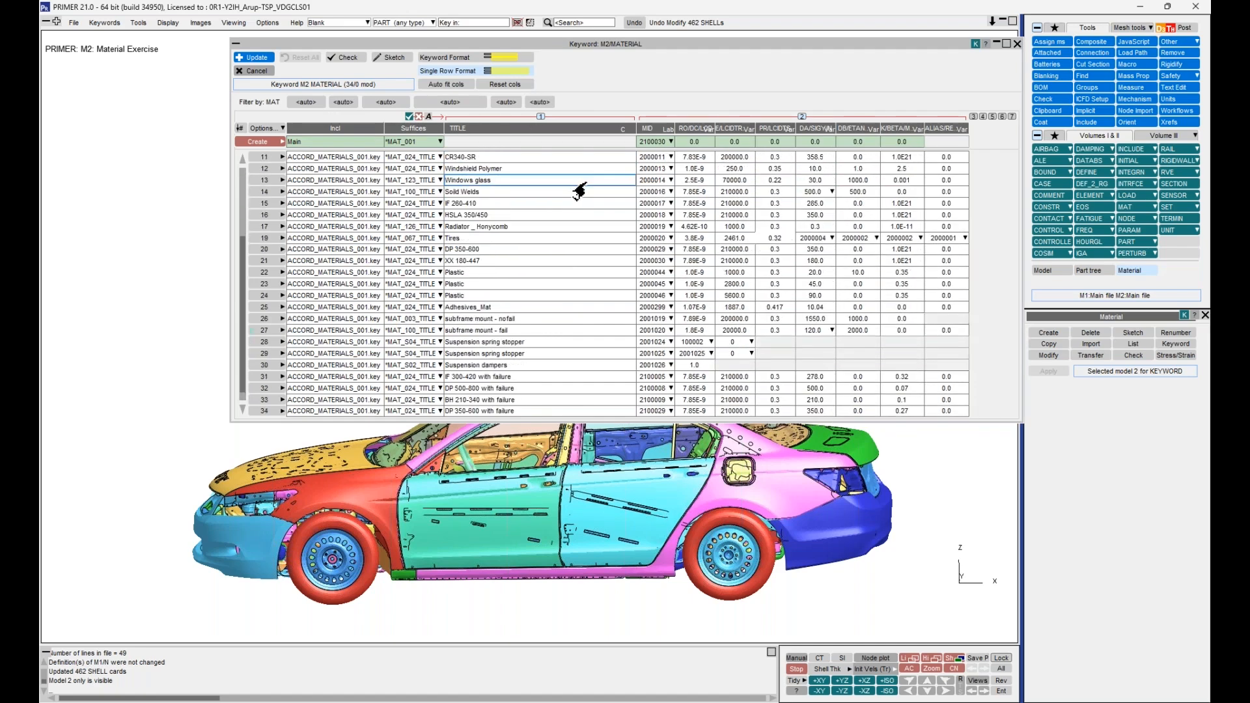
{"action": "scroll", "coordinate": [579, 191], "scroll_direction": "up", "scroll_amount": 2}
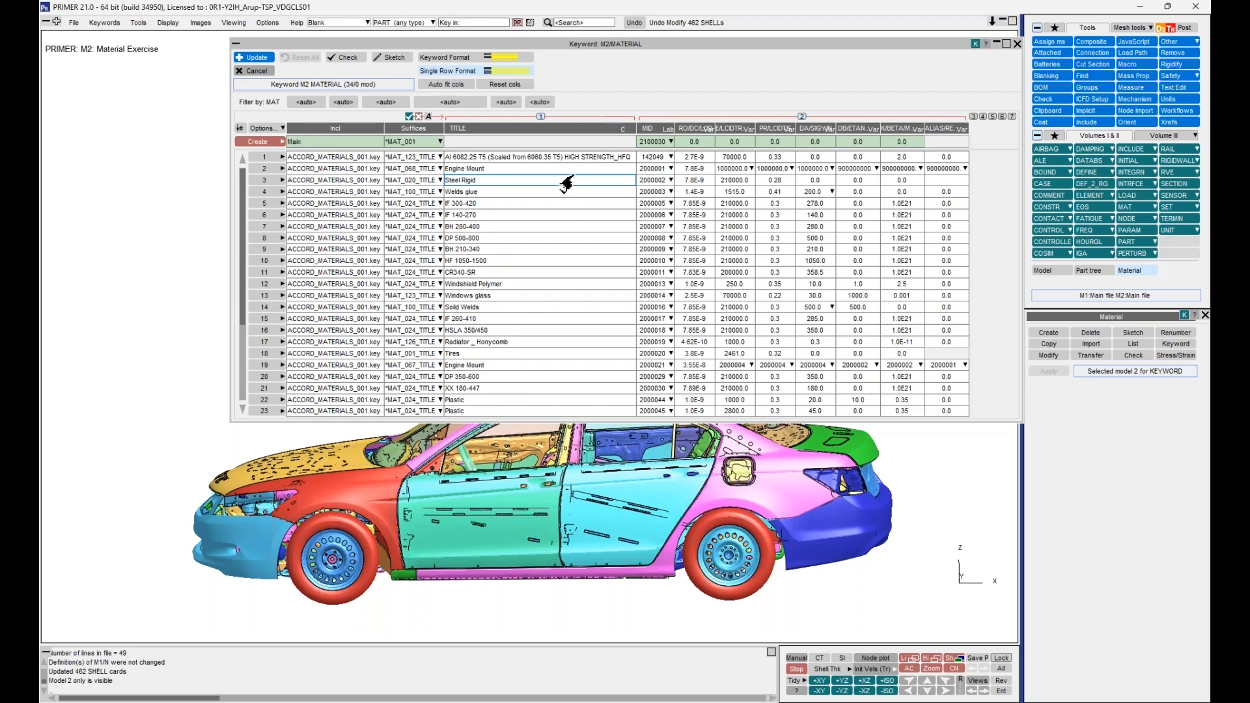
Fit the TITLE and Suffices columns individually from reset widths, and auto-fit all the columns again
{"action": "left_click", "coordinate": [515, 86]}
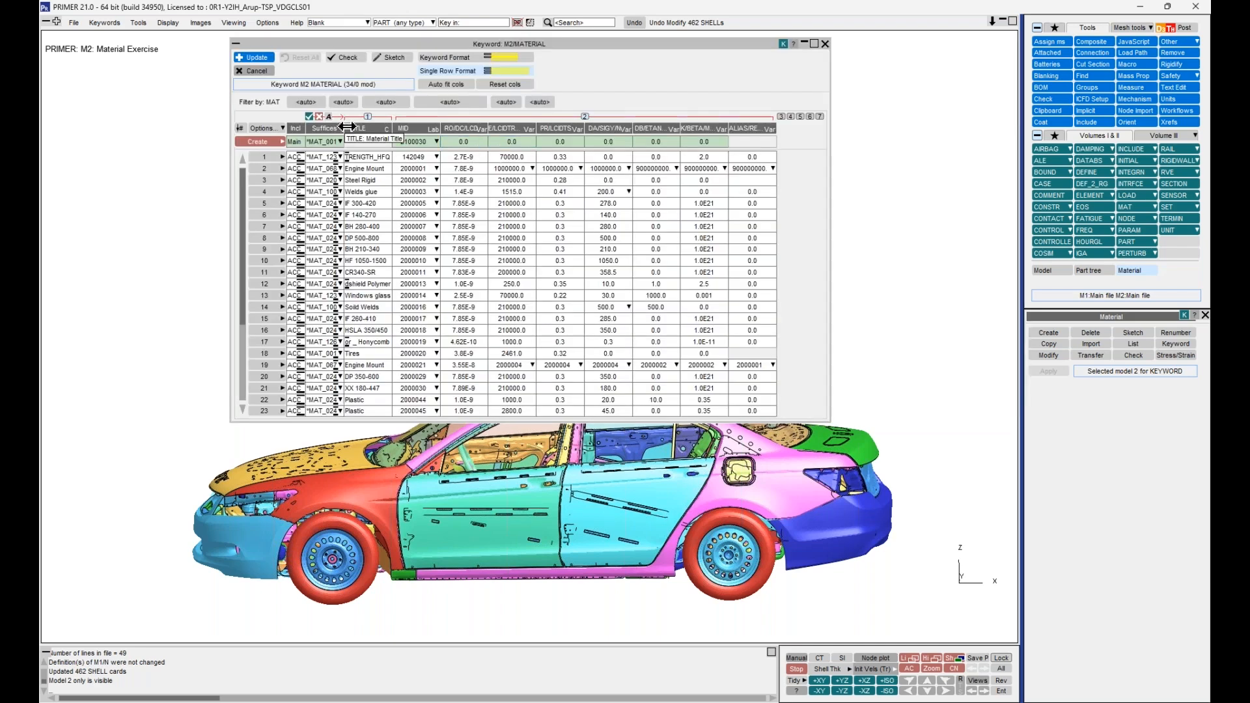
{"action": "double_click", "coordinate": [391, 128]}
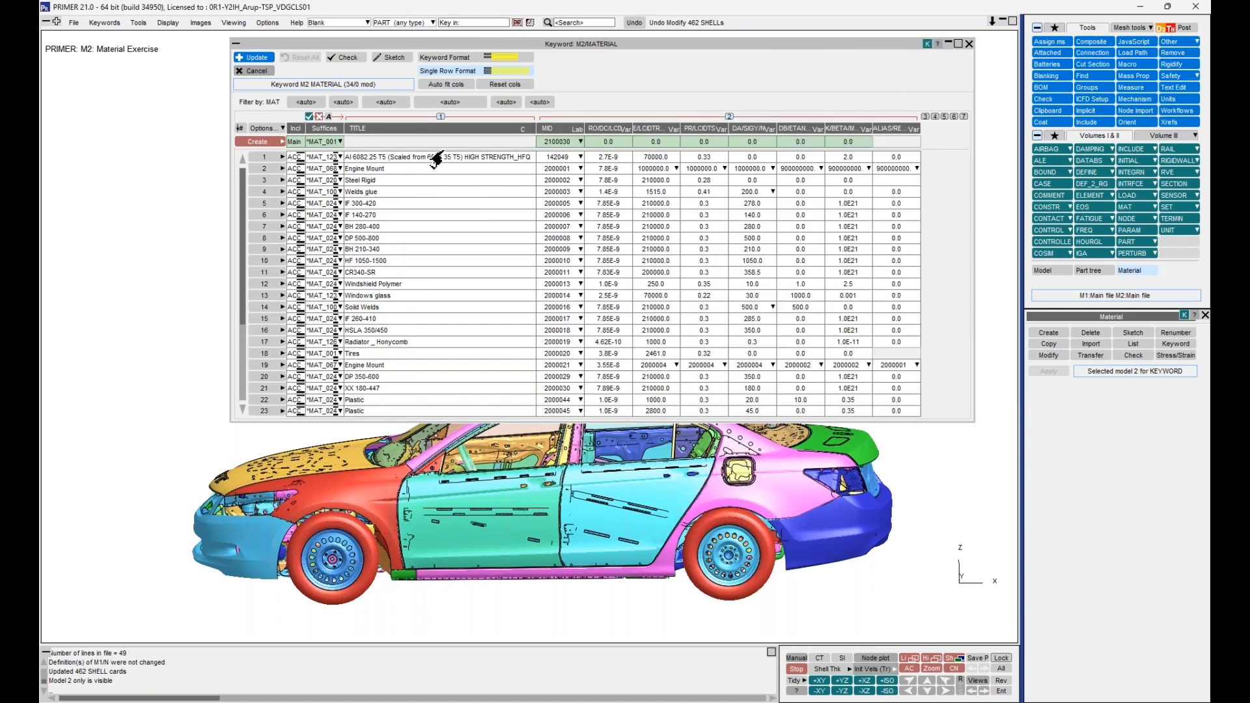
{"action": "double_click", "coordinate": [346, 128]}
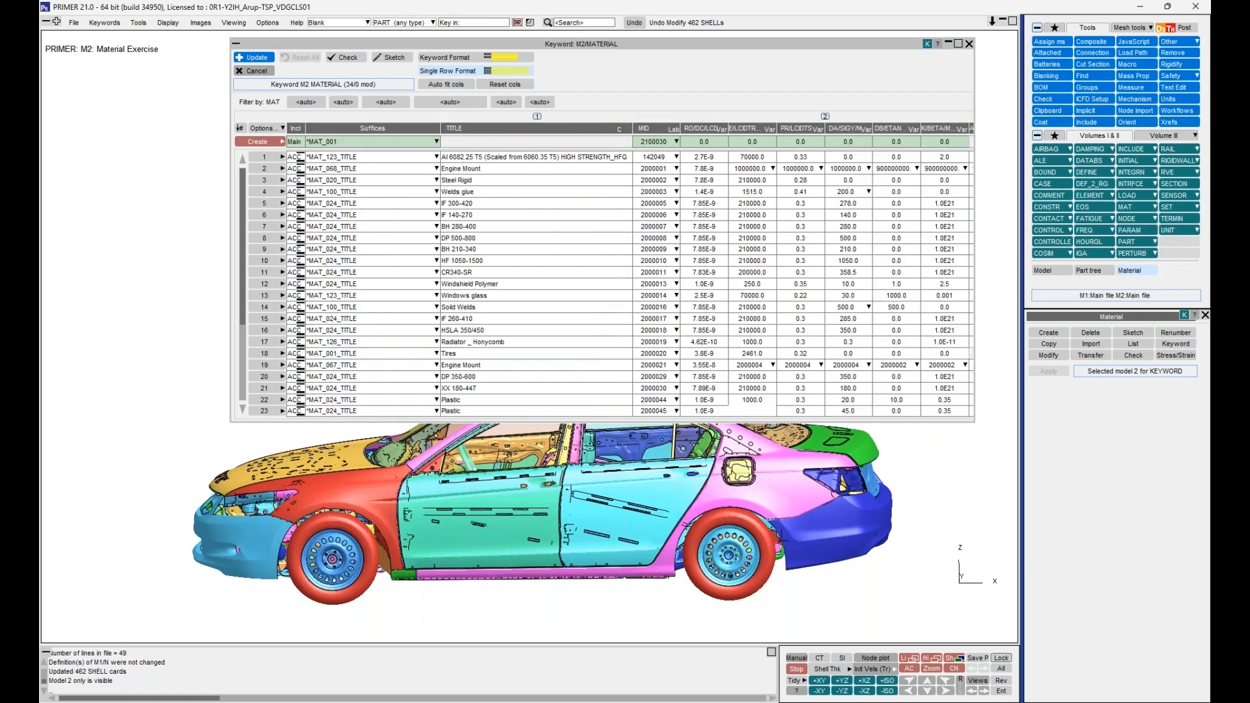
{"action": "left_click", "coordinate": [447, 84]}
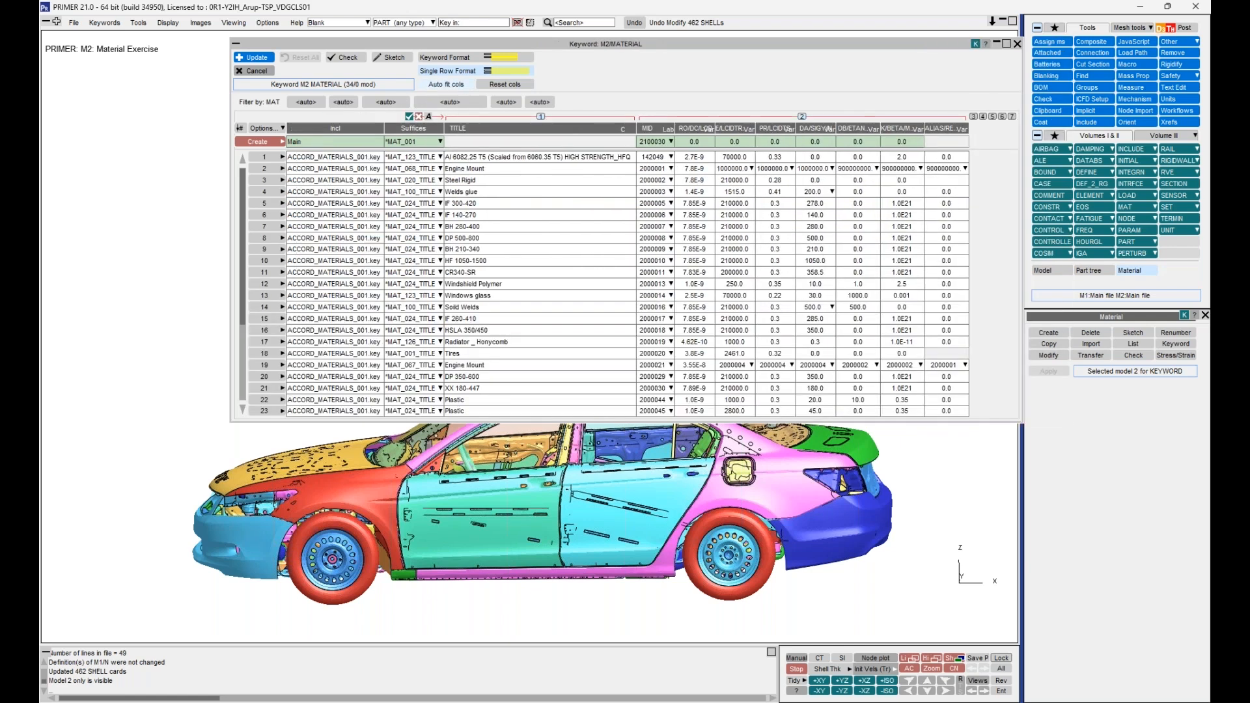
Look through the material rows, sorting them by Suffices and back by MID
{"action": "left_click", "coordinate": [477, 169]}
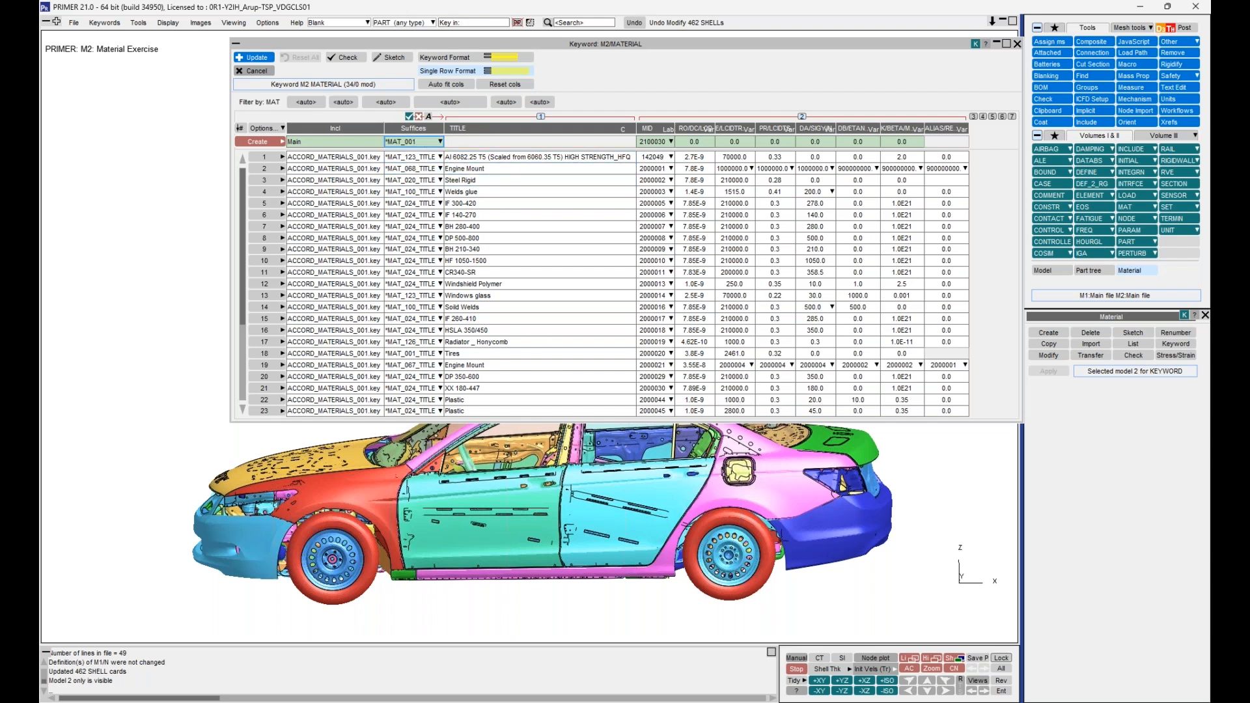
{"action": "scroll", "coordinate": [416, 280], "scroll_direction": "down", "scroll_amount": 2}
{"action": "scroll", "coordinate": [415, 286], "scroll_direction": "up", "scroll_amount": 2}
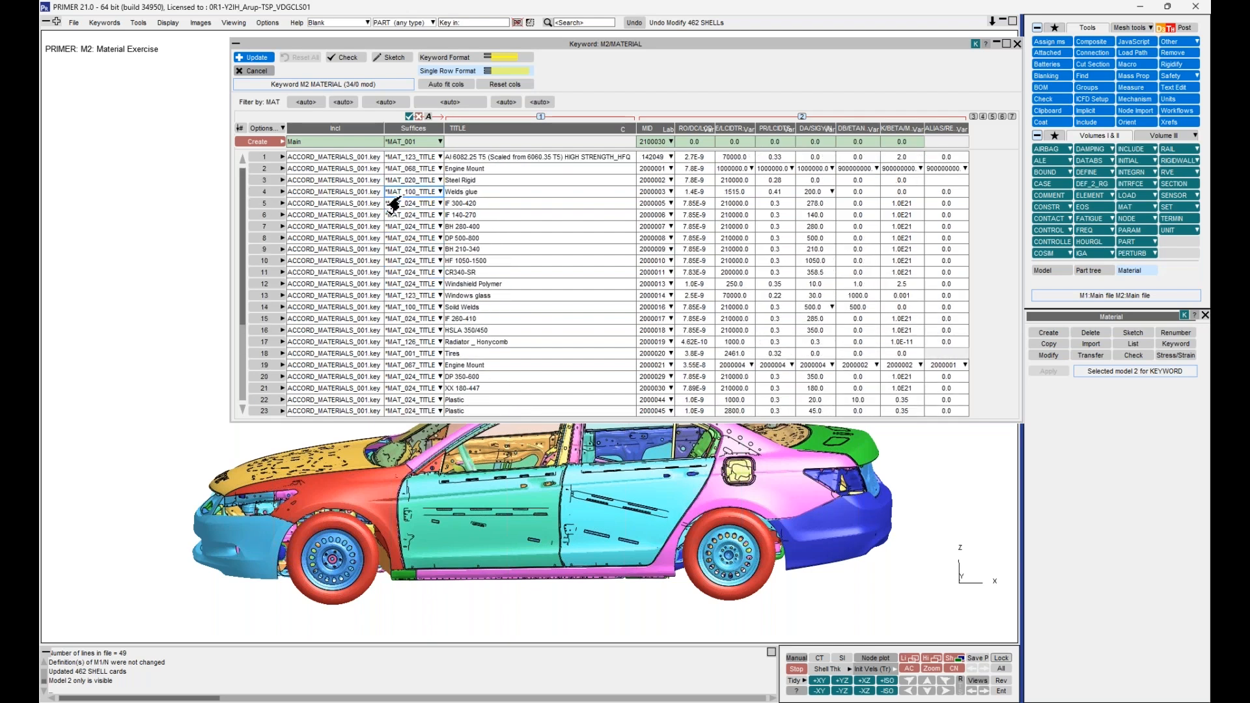
{"action": "left_click", "coordinate": [417, 127]}
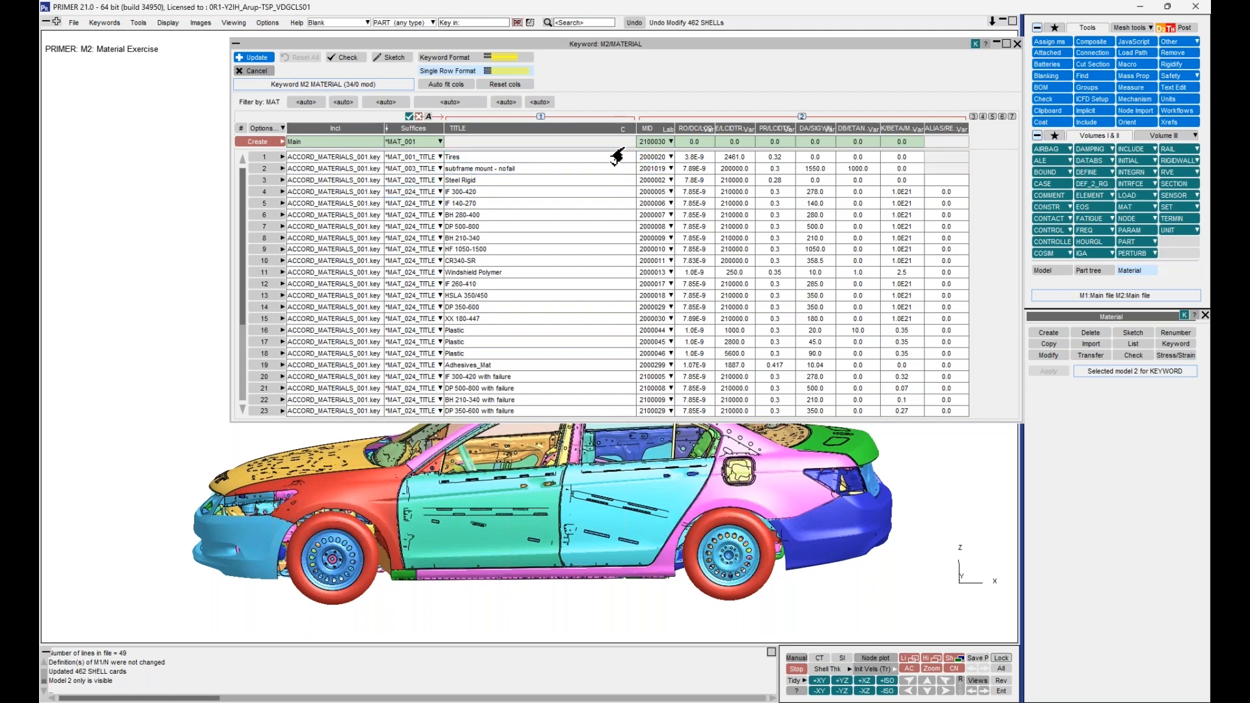
{"action": "left_click", "coordinate": [655, 128]}
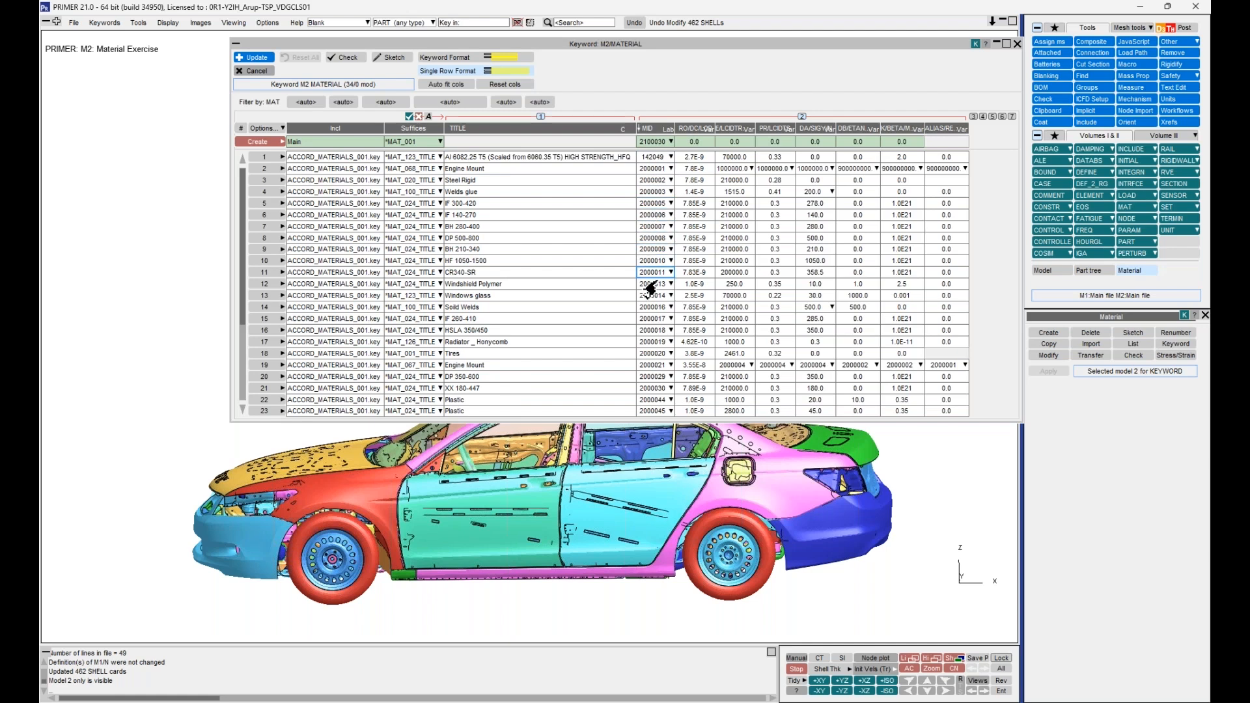
Sort the materials by Suffices, select all *MAT_024_TITLE rows and display only the parts that use them
{"action": "left_click", "coordinate": [424, 128]}
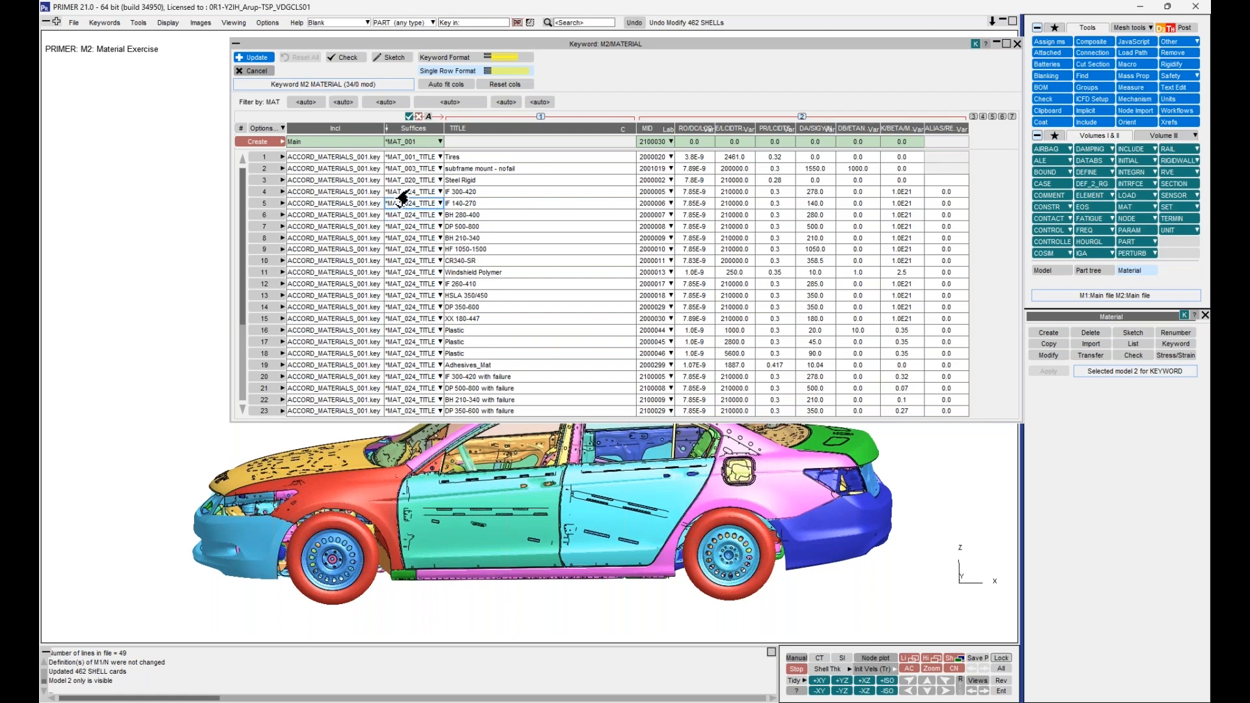
{"action": "scroll", "coordinate": [536, 458], "scroll_direction": "down", "scroll_amount": 3}
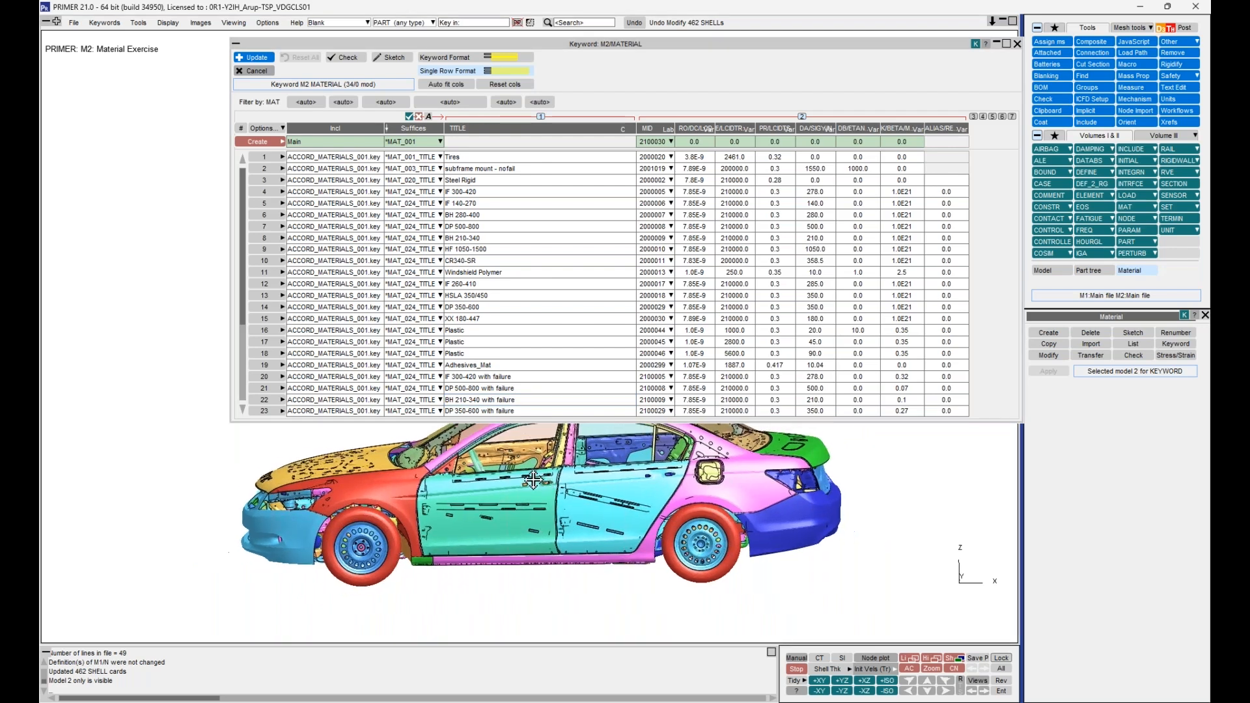
{"action": "middle_click_drag", "start_coordinate": [543, 461], "coordinate": [522, 492], "text": "shift"}
{"action": "left_click_drag", "start_coordinate": [522, 492], "coordinate": [540, 485], "text": "shift"}
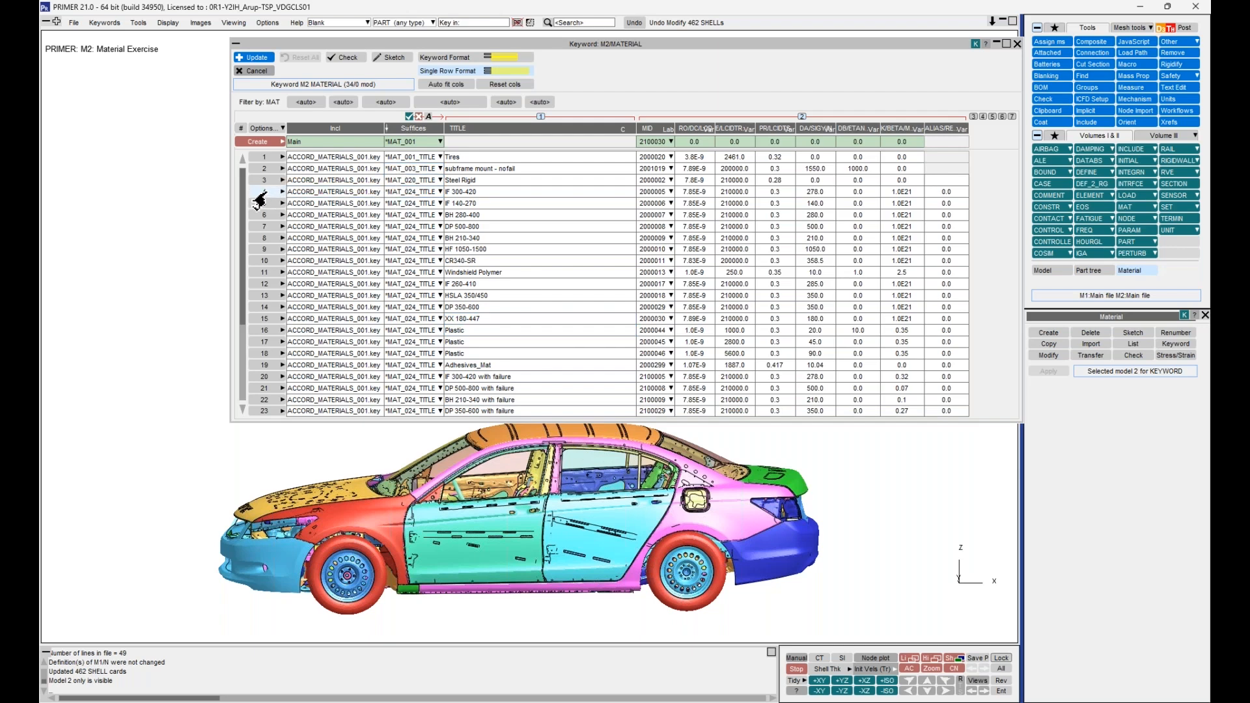
{"action": "scroll", "coordinate": [314, 250], "scroll_direction": "down", "scroll_amount": 5}
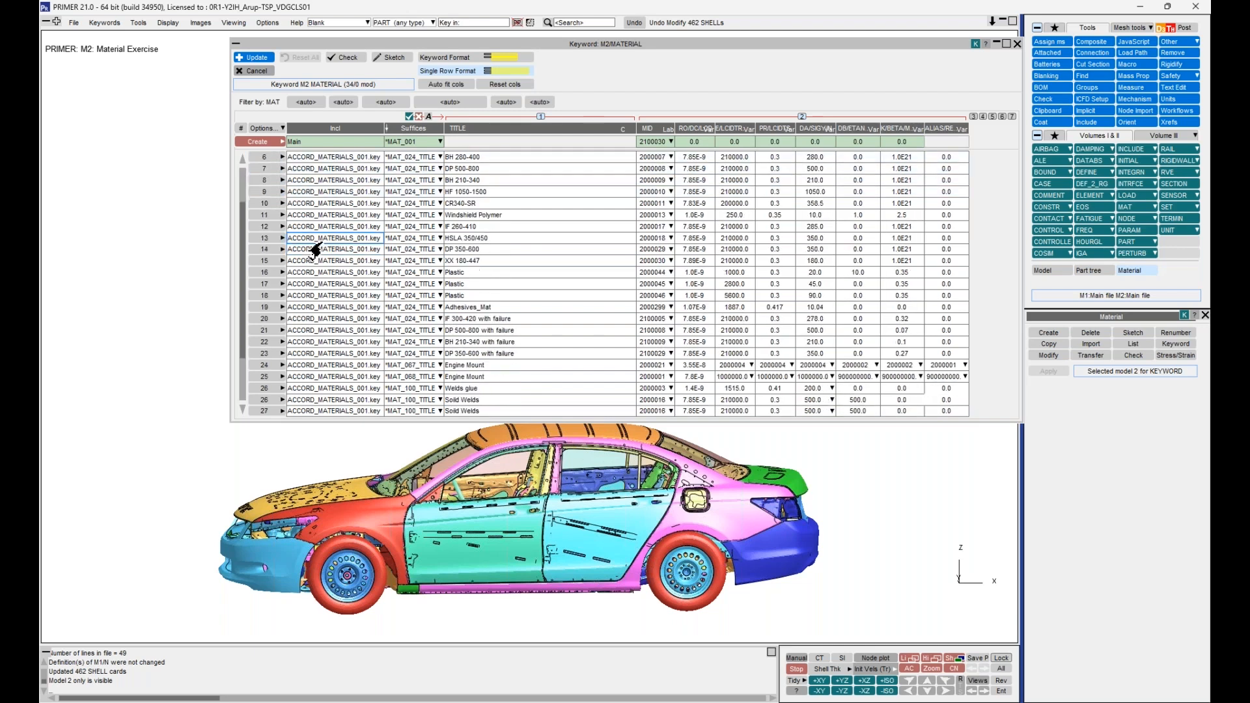
{"action": "scroll", "coordinate": [314, 250], "scroll_direction": "down", "scroll_amount": 2}
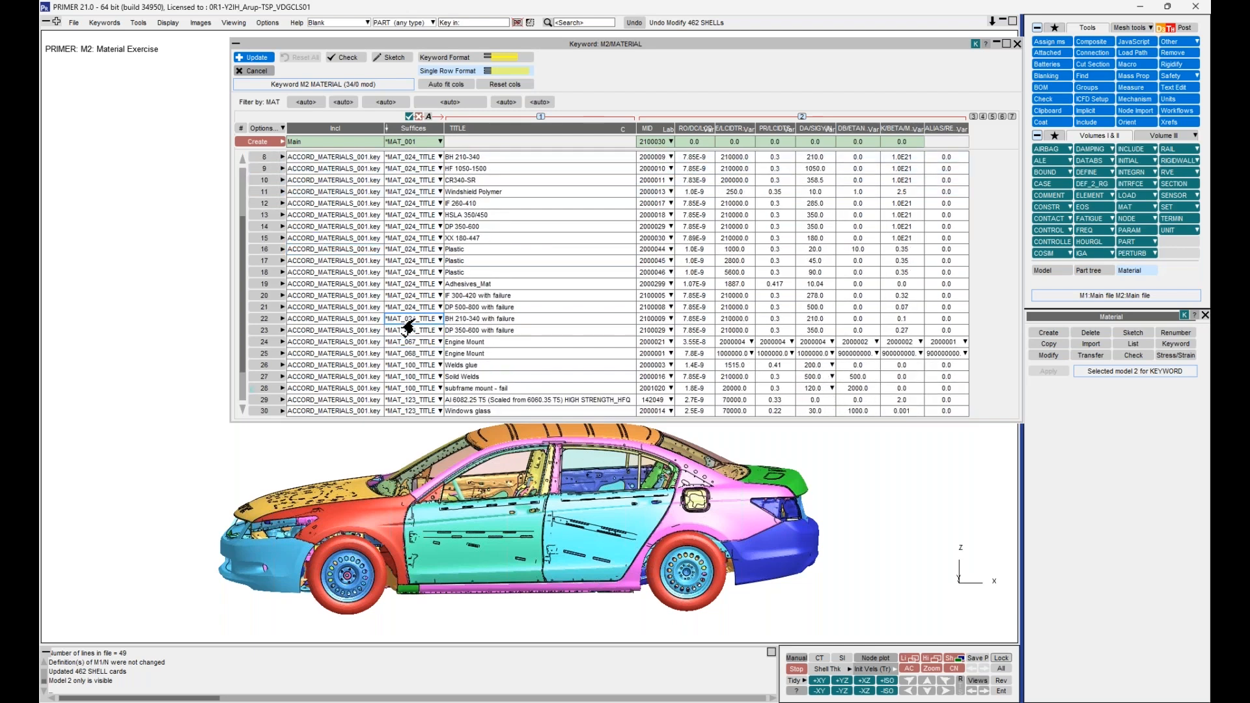
{"action": "left_click", "coordinate": [261, 330], "text": "shift"}
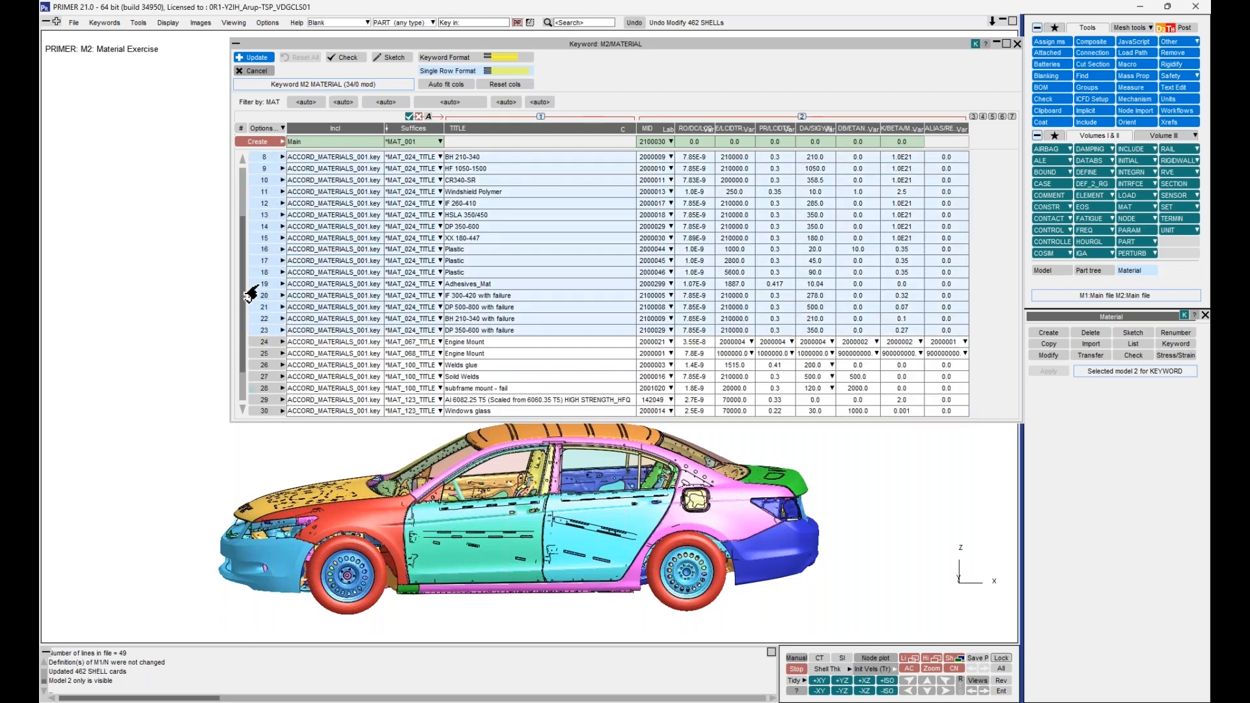
{"action": "right_click", "coordinate": [259, 276]}
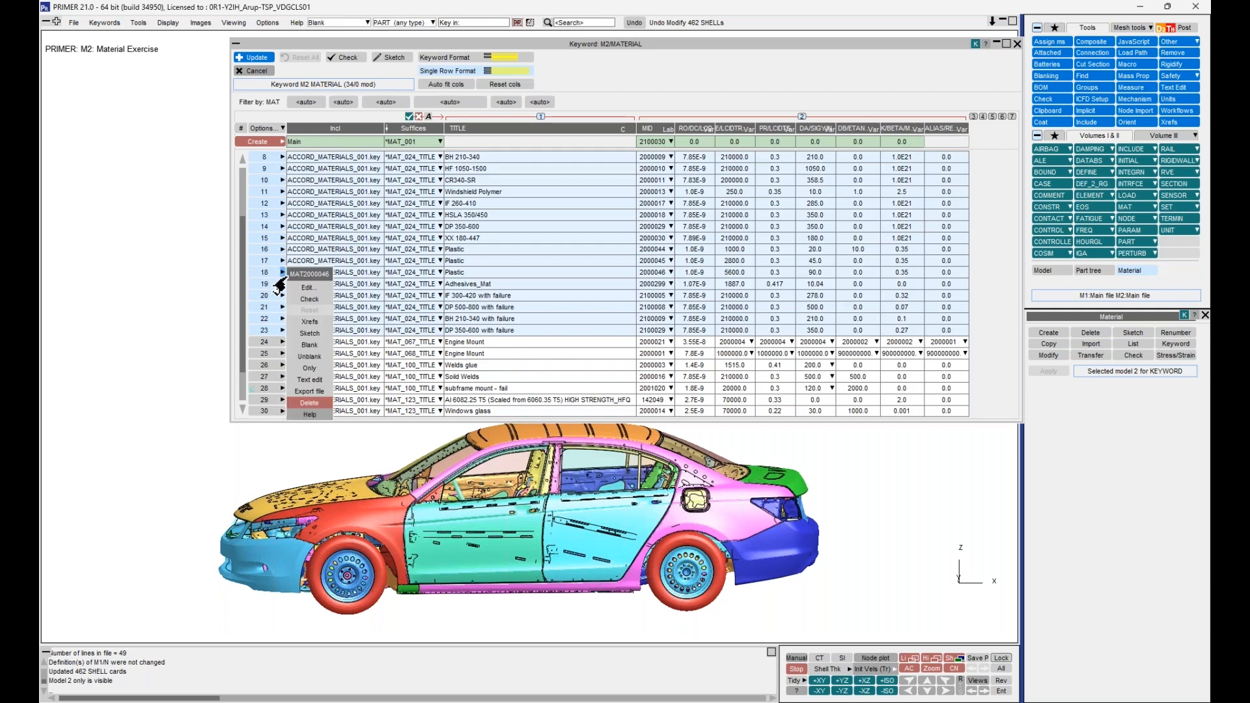
{"action": "left_click", "coordinate": [317, 367]}
{"action": "left_click_drag", "start_coordinate": [489, 485], "coordinate": [470, 536], "text": "shift"}
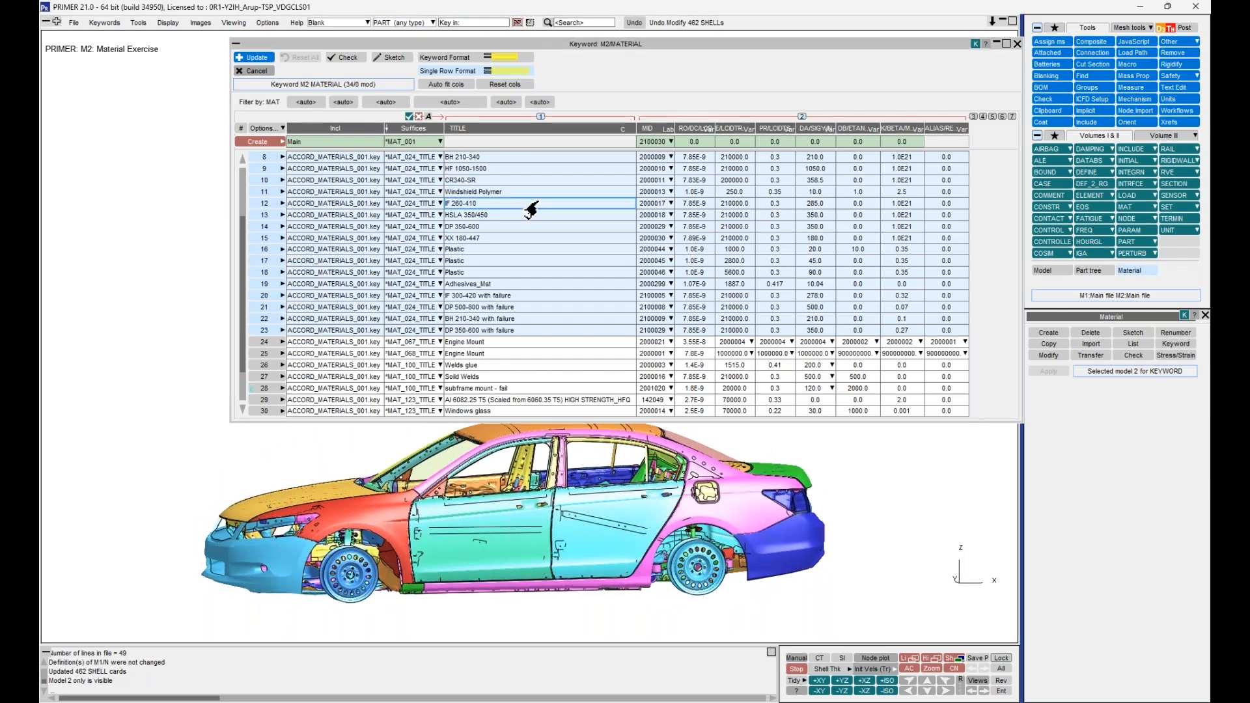
Clear the row selection and sort the material table by mass density (RO)
{"action": "left_click", "coordinate": [263, 129]}
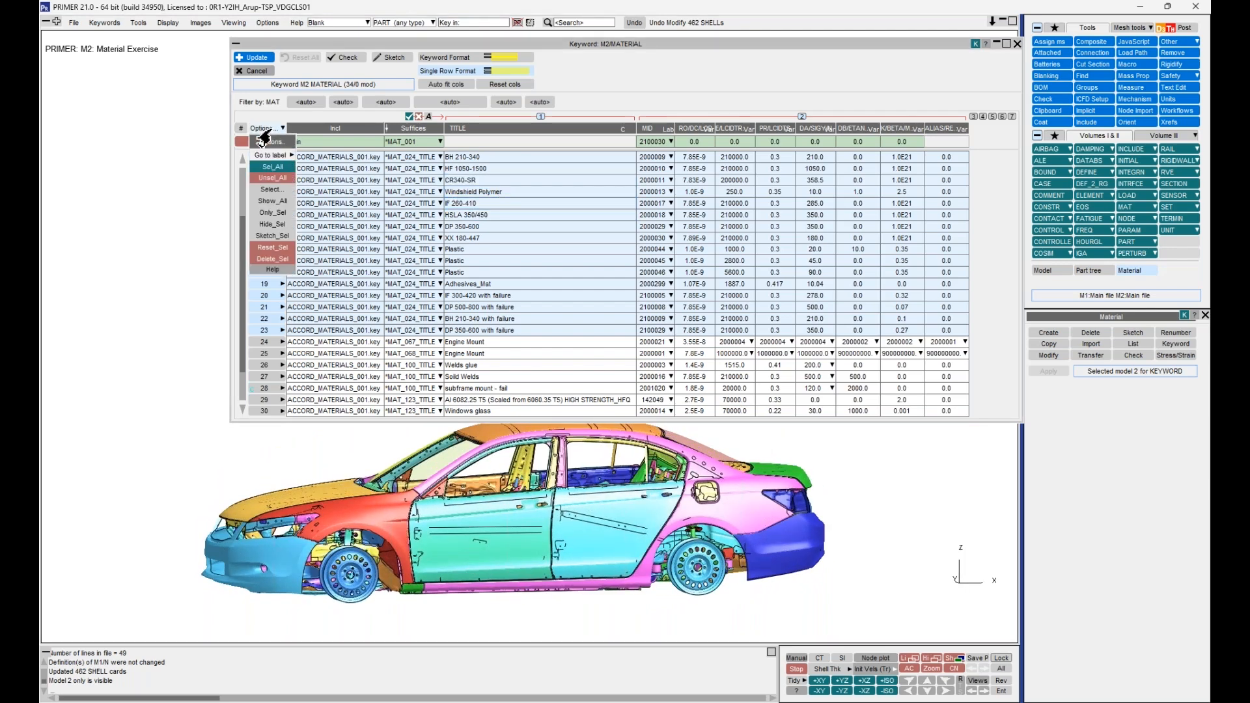
{"action": "left_click", "coordinate": [278, 179]}
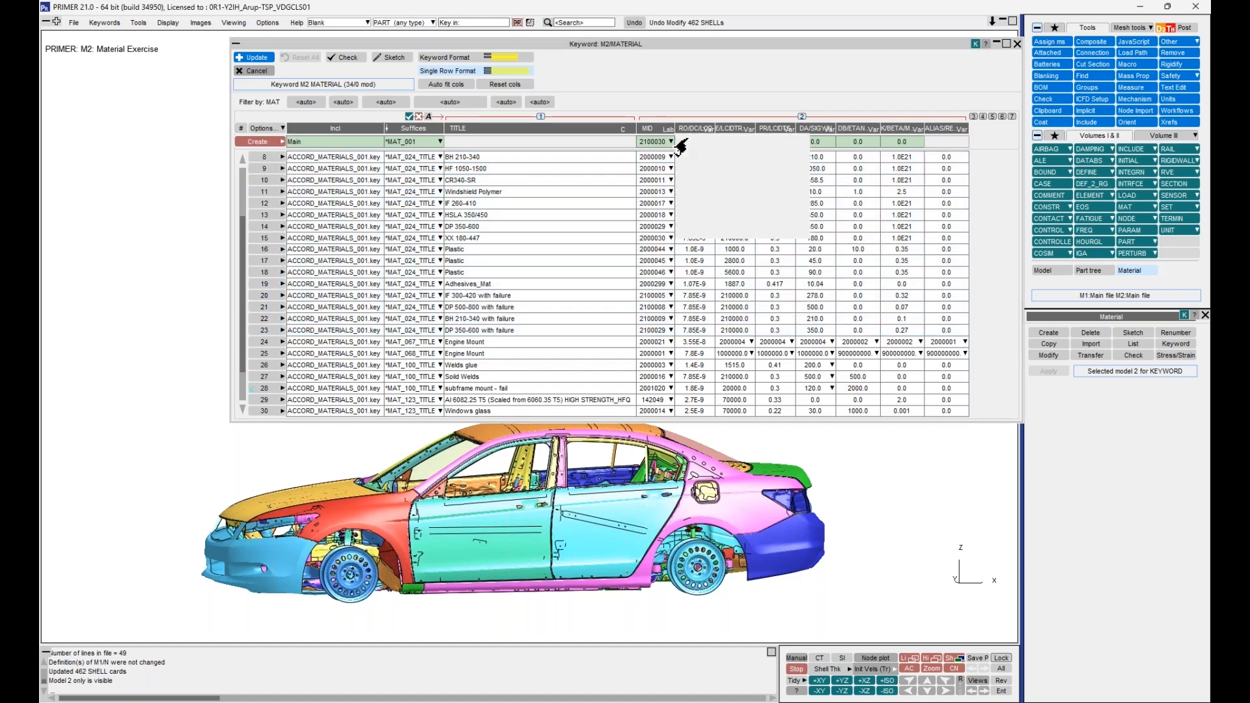
{"action": "mouse_move", "coordinate": [692, 125]}
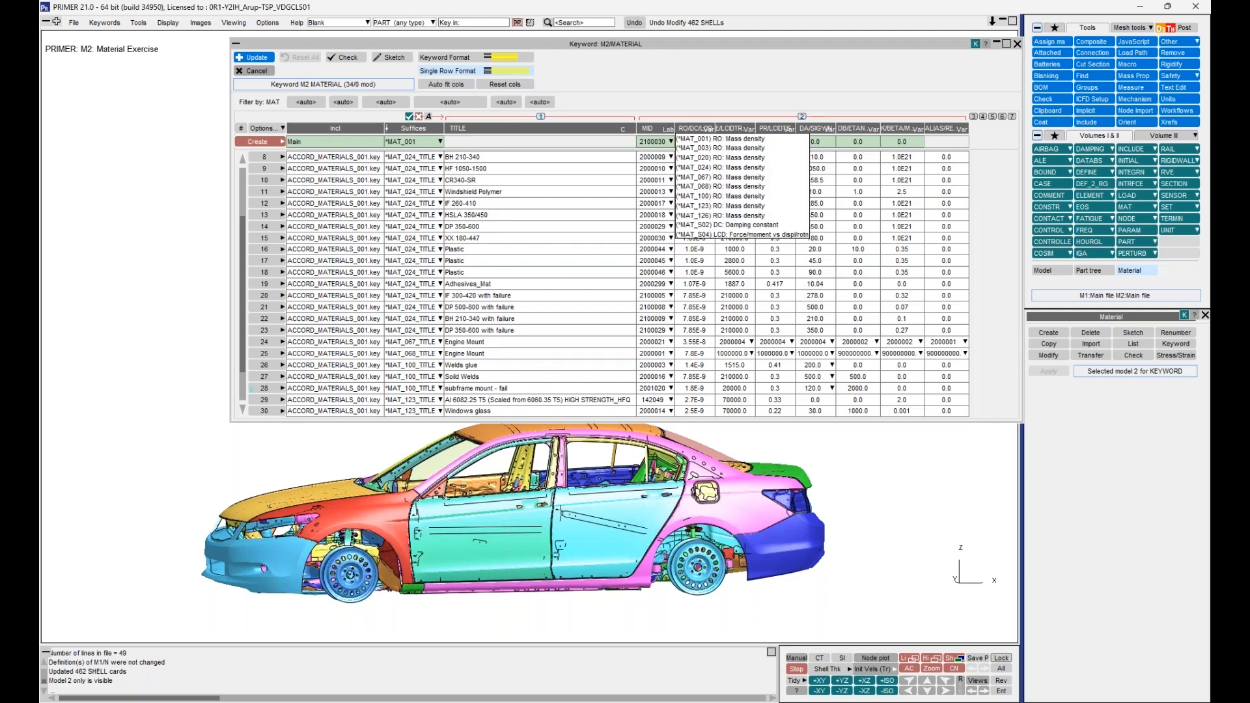
{"action": "left_click", "coordinate": [693, 125]}
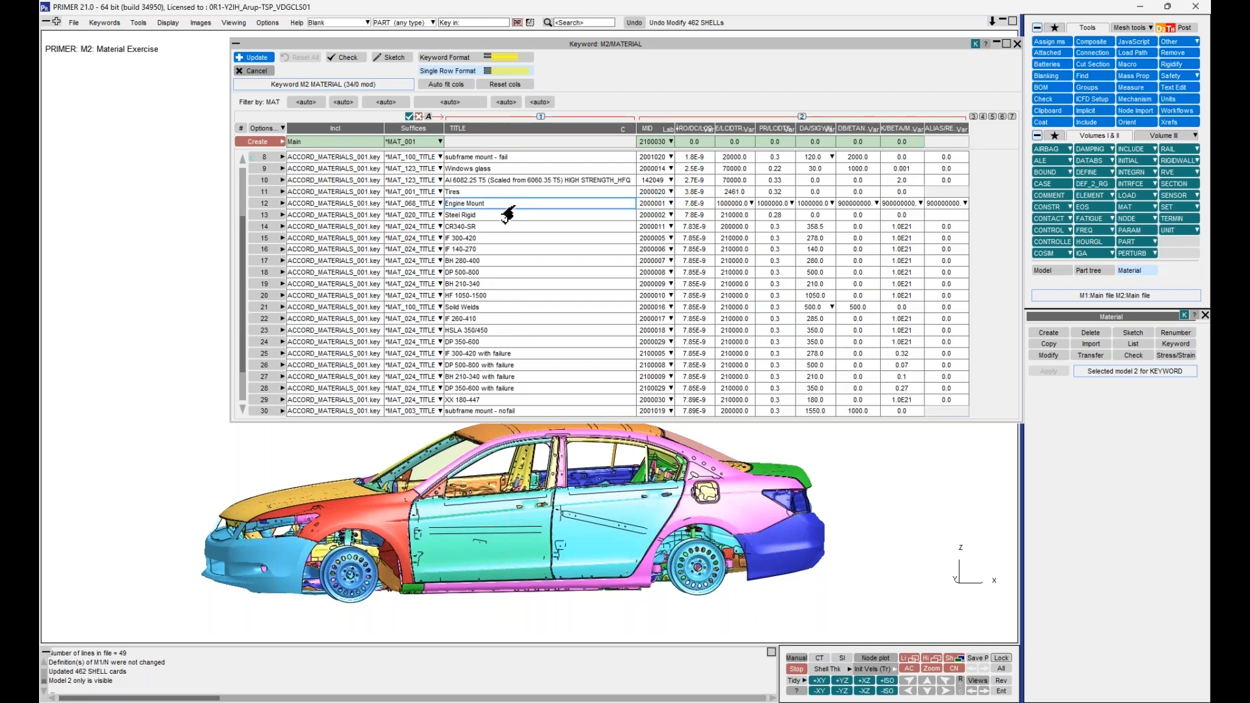
Select the materials with densities from 7.8E-9 to 7.89E-9 and display only the parts that use them
{"action": "left_click", "coordinate": [266, 203]}
{"action": "scroll", "coordinate": [269, 250], "scroll_direction": "down", "scroll_amount": 4}
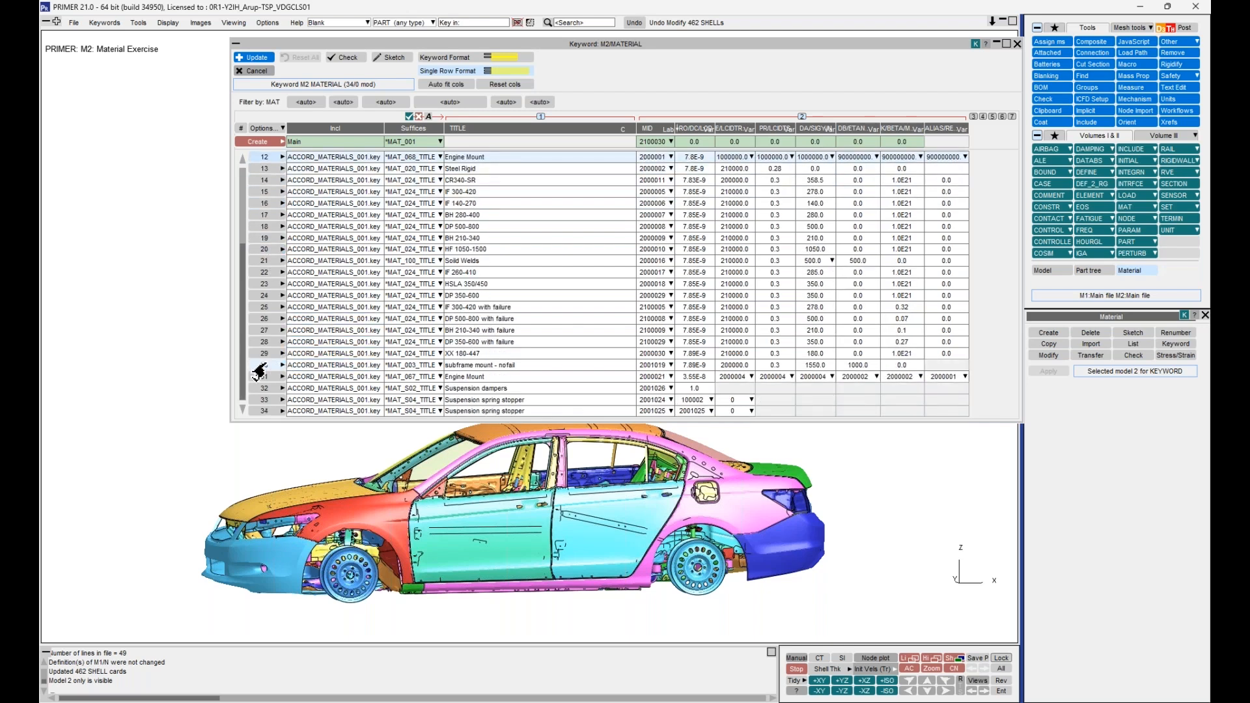
{"action": "left_click", "coordinate": [261, 366], "text": "shift"}
{"action": "right_click", "coordinate": [258, 330]}
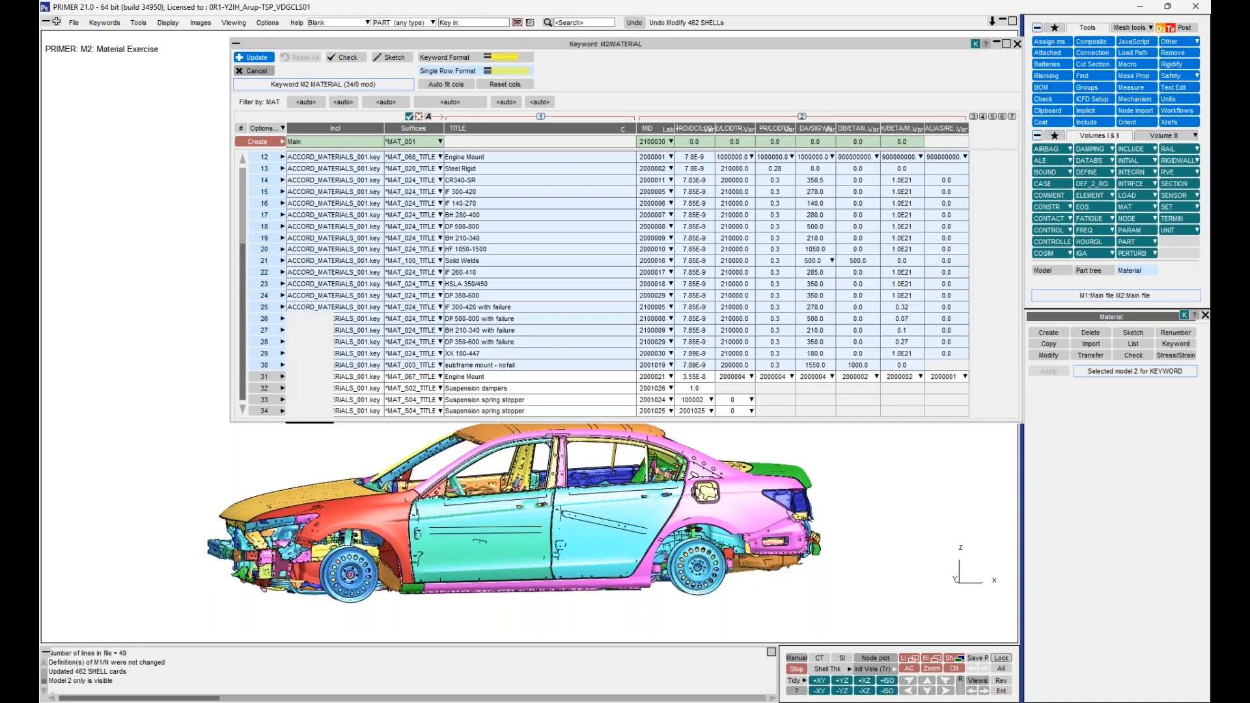
{"action": "left_click_drag", "start_coordinate": [546, 546], "coordinate": [607, 517], "text": "shift"}
{"action": "key", "text": "r"}
{"action": "key", "text": "r"}
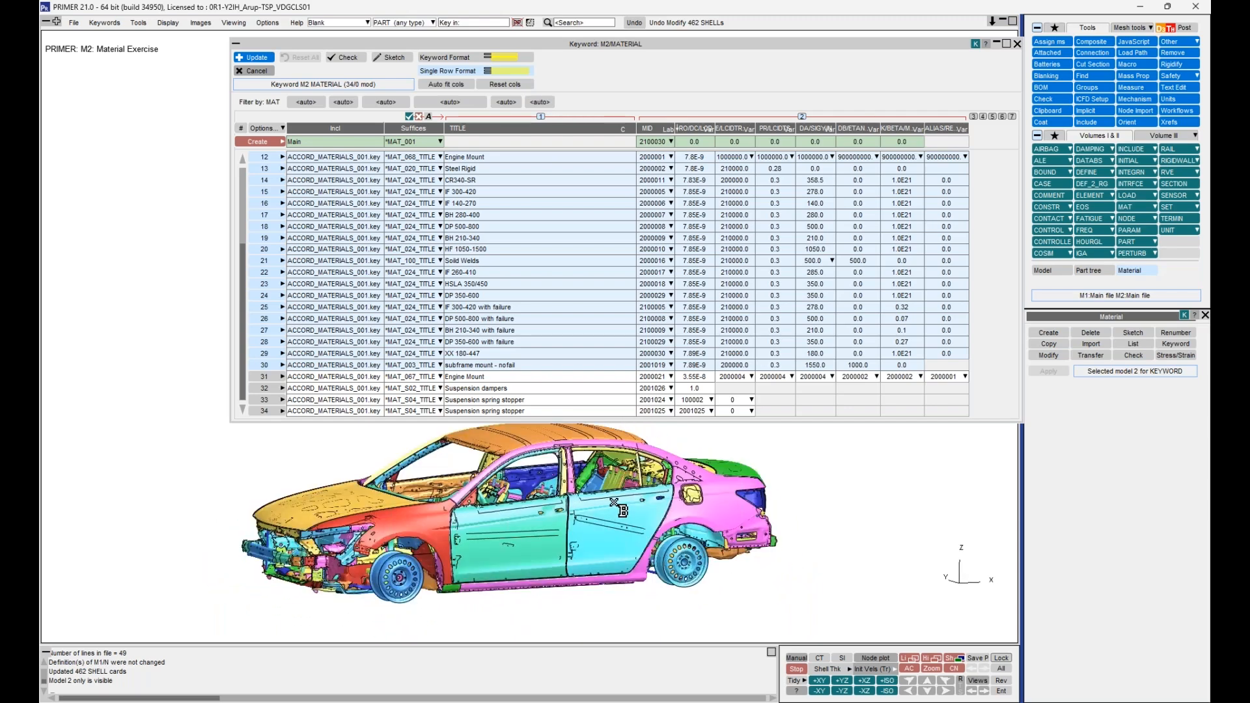
Move the selected materials and their referenced curves to the include file ACCORD_BIW_001.key, using Find referenced items
{"action": "scroll", "coordinate": [417, 228], "scroll_direction": "up", "scroll_amount": 3}
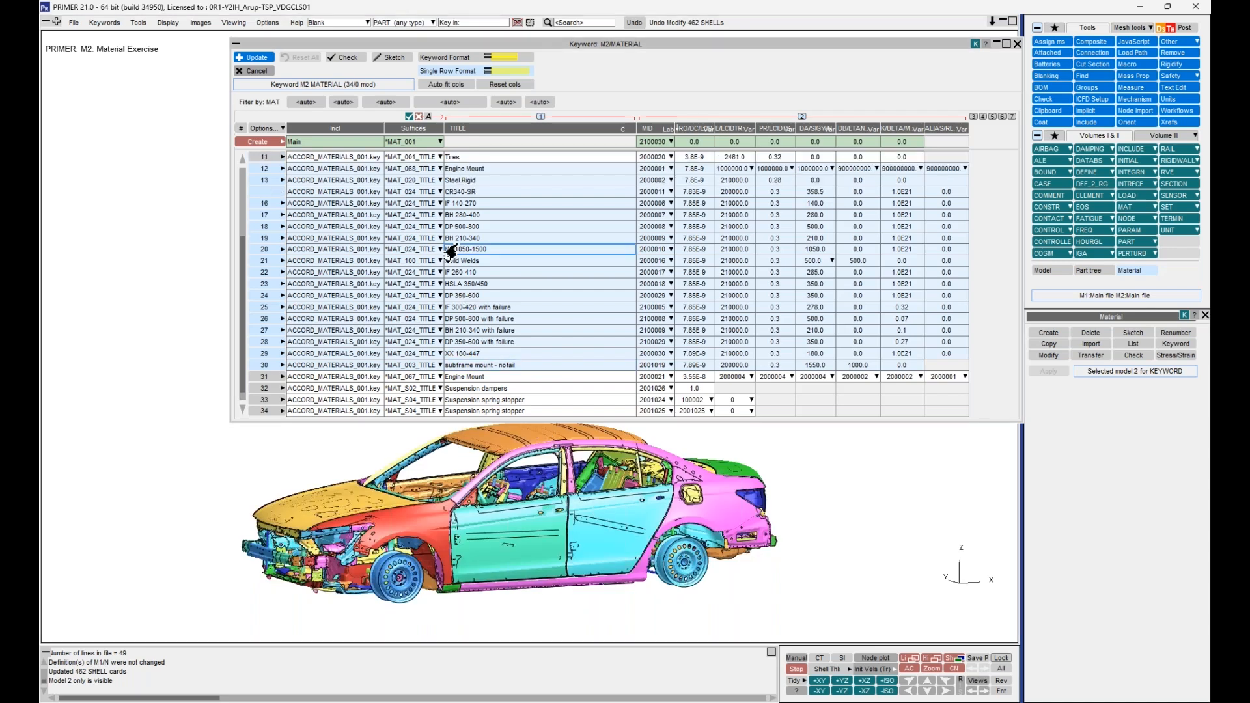
{"action": "scroll", "coordinate": [361, 205], "scroll_direction": "down", "scroll_amount": 1}
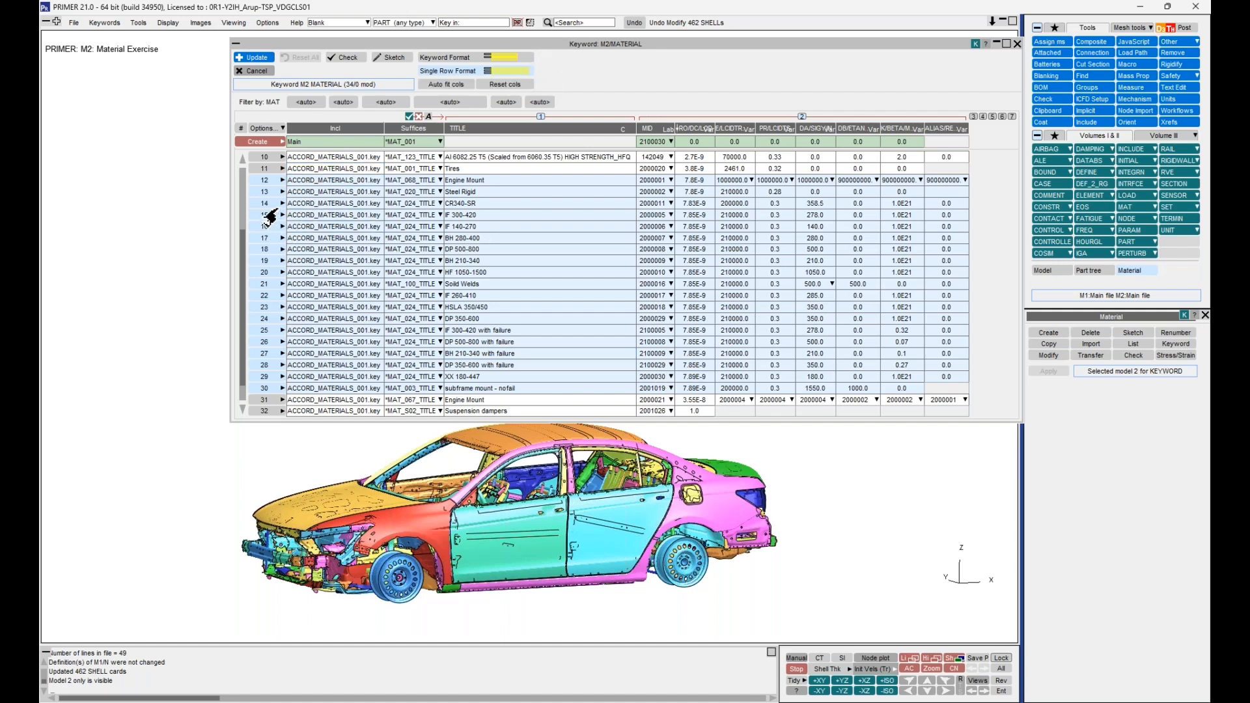
{"action": "right_click", "coordinate": [352, 212]}
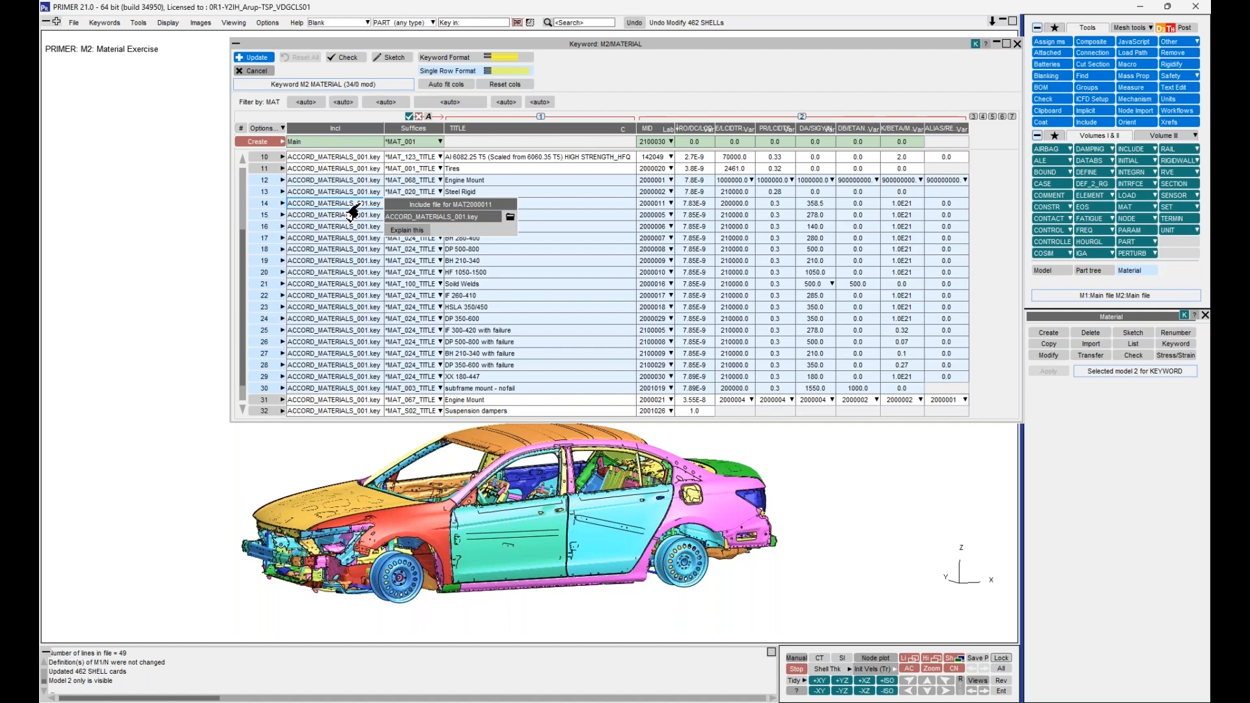
{"action": "left_click", "coordinate": [501, 218]}
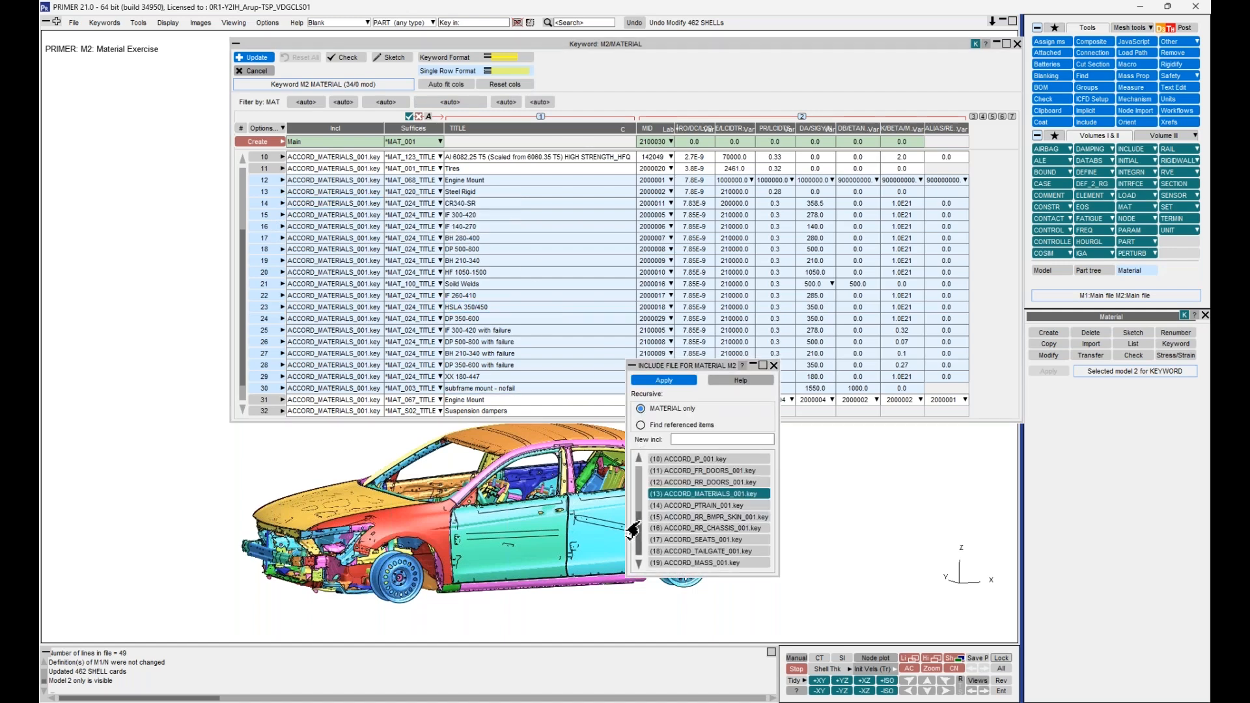
{"action": "scroll", "coordinate": [632, 530], "scroll_direction": "up", "scroll_amount": 4}
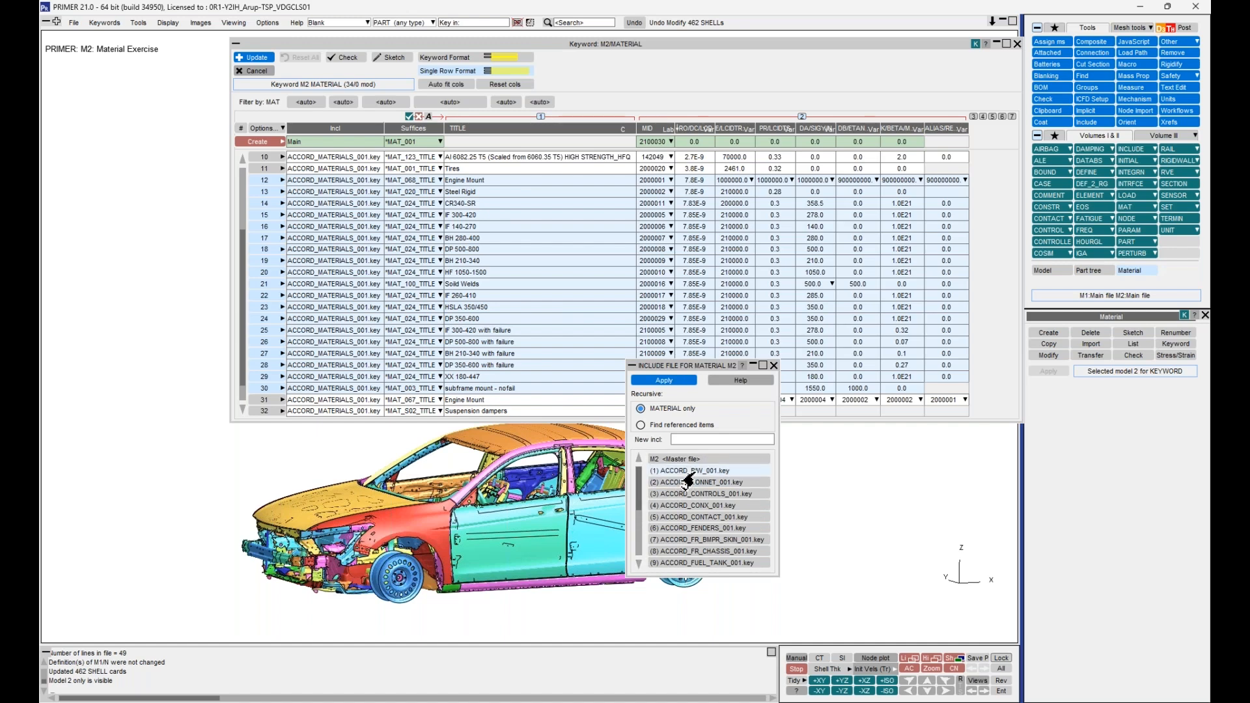
{"action": "left_click", "coordinate": [684, 470]}
{"action": "left_click", "coordinate": [660, 382]}
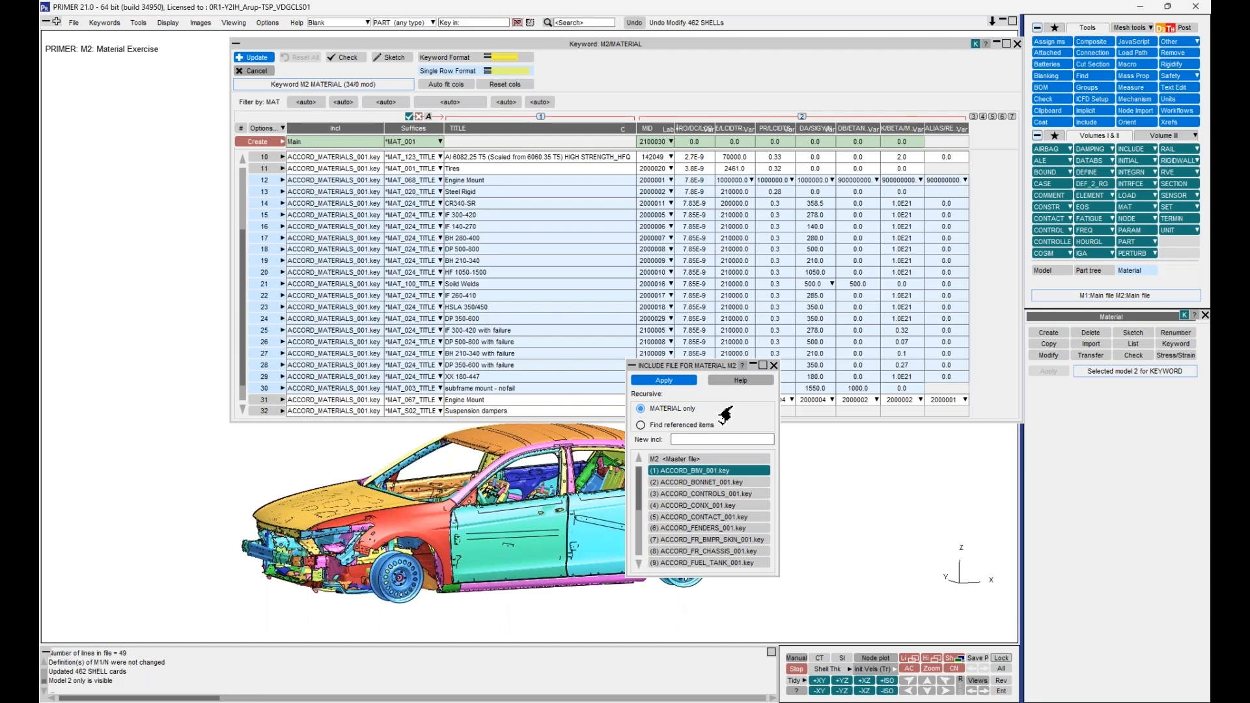
{"action": "left_click", "coordinate": [694, 426]}
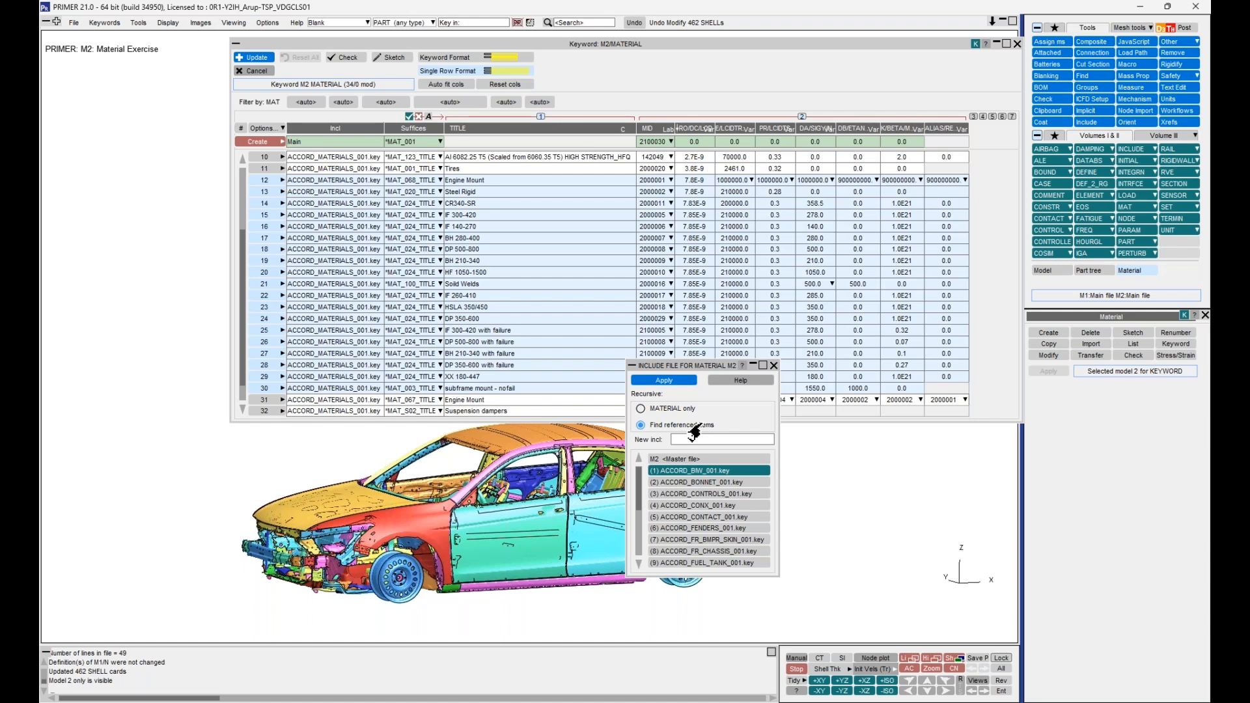
{"action": "left_click", "coordinate": [671, 384]}
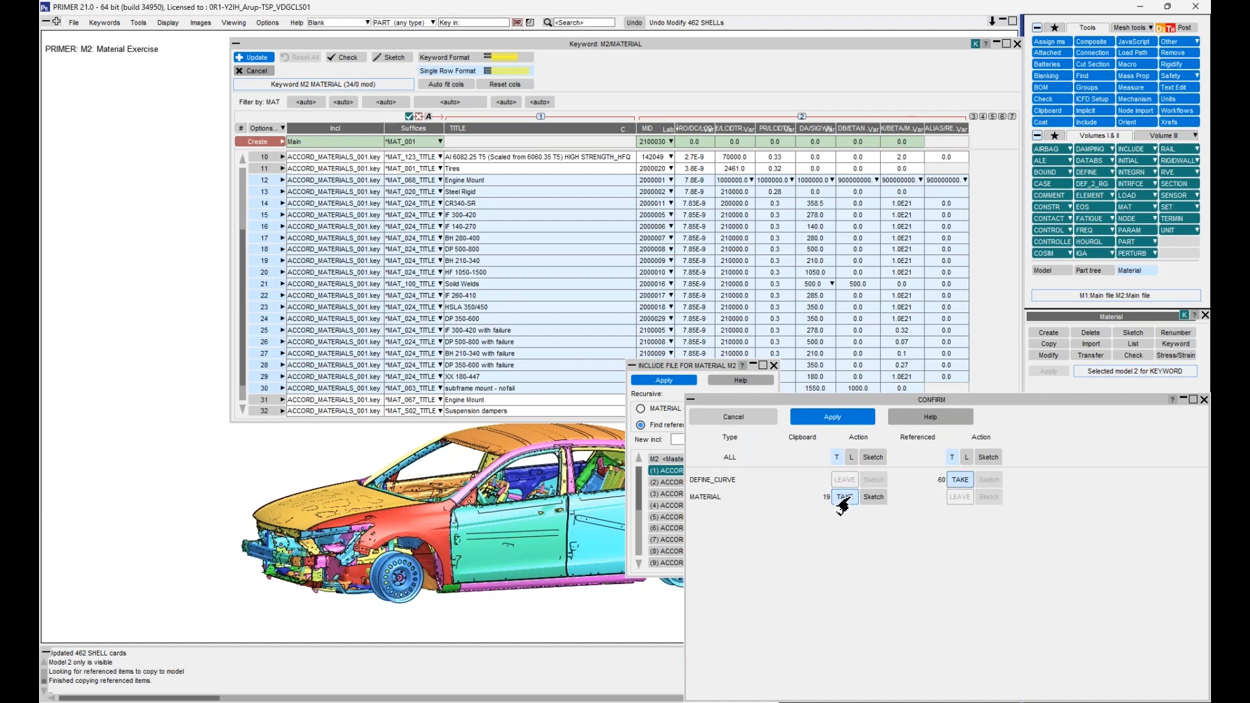
{"action": "left_click", "coordinate": [830, 420]}
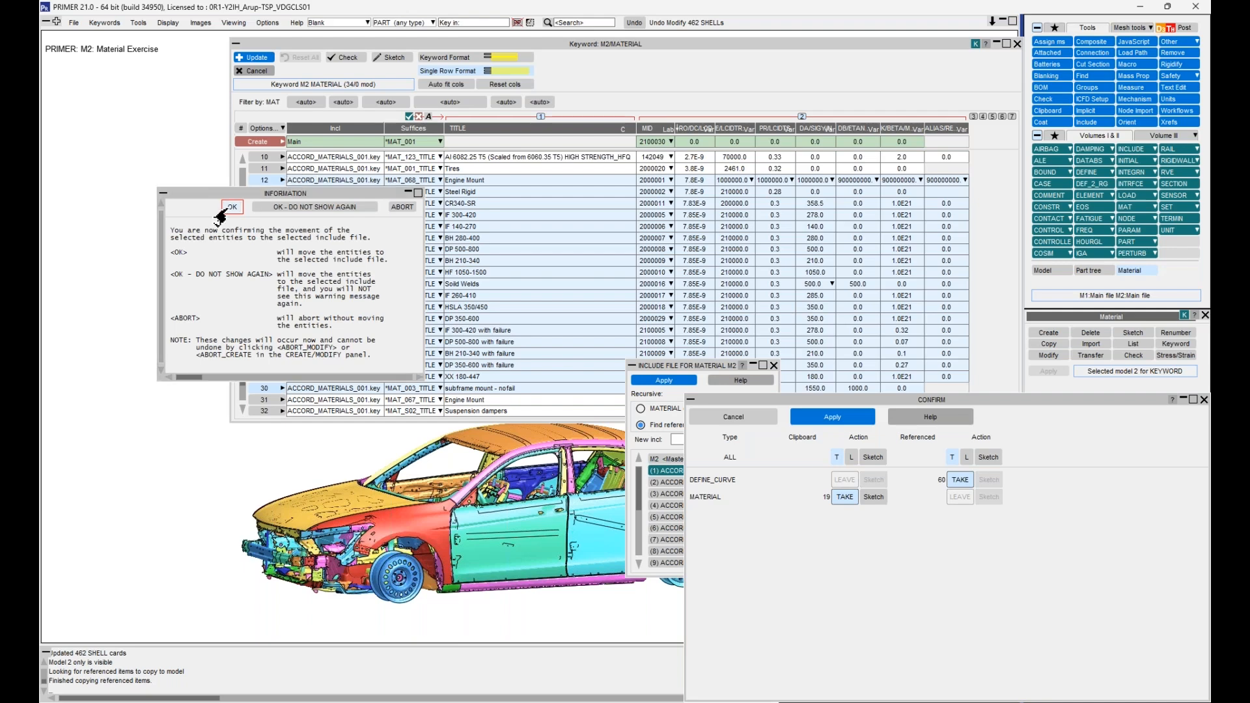
{"action": "left_click", "coordinate": [231, 209]}
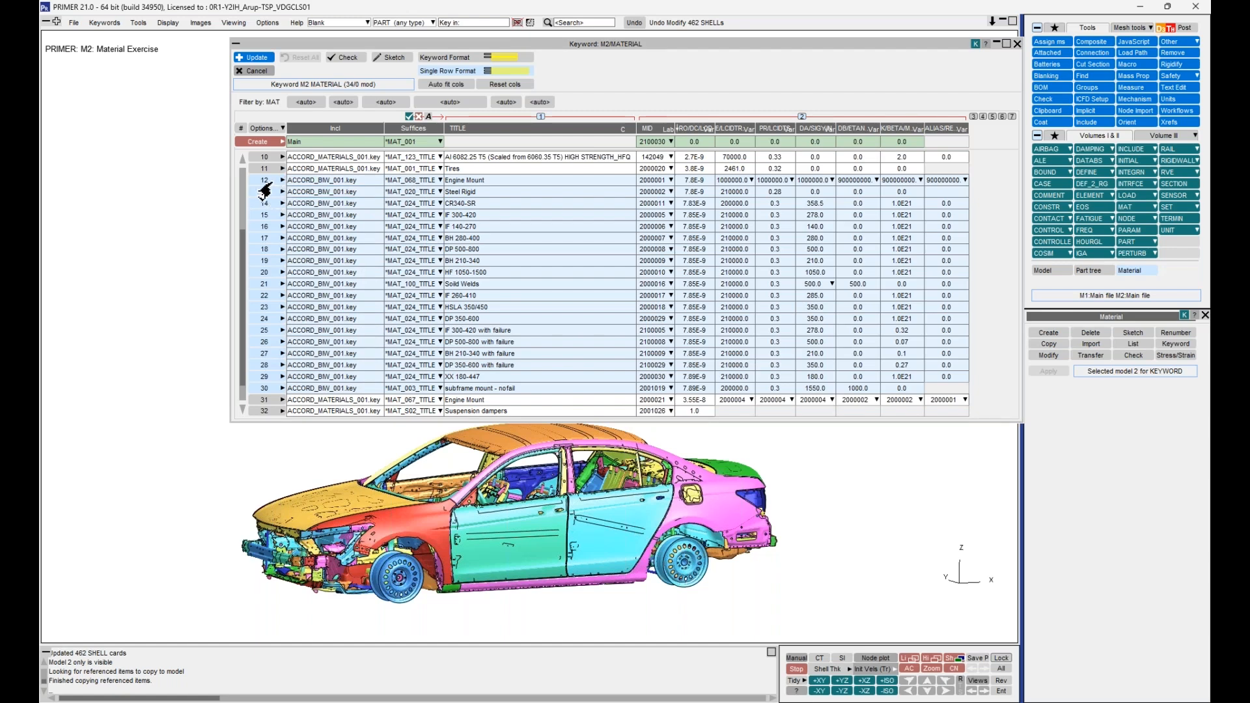
Clear the selection, reselect the materials in ACCORD_BIW_001.key, run a check on them and read through the error listing
{"action": "left_click", "coordinate": [266, 129]}
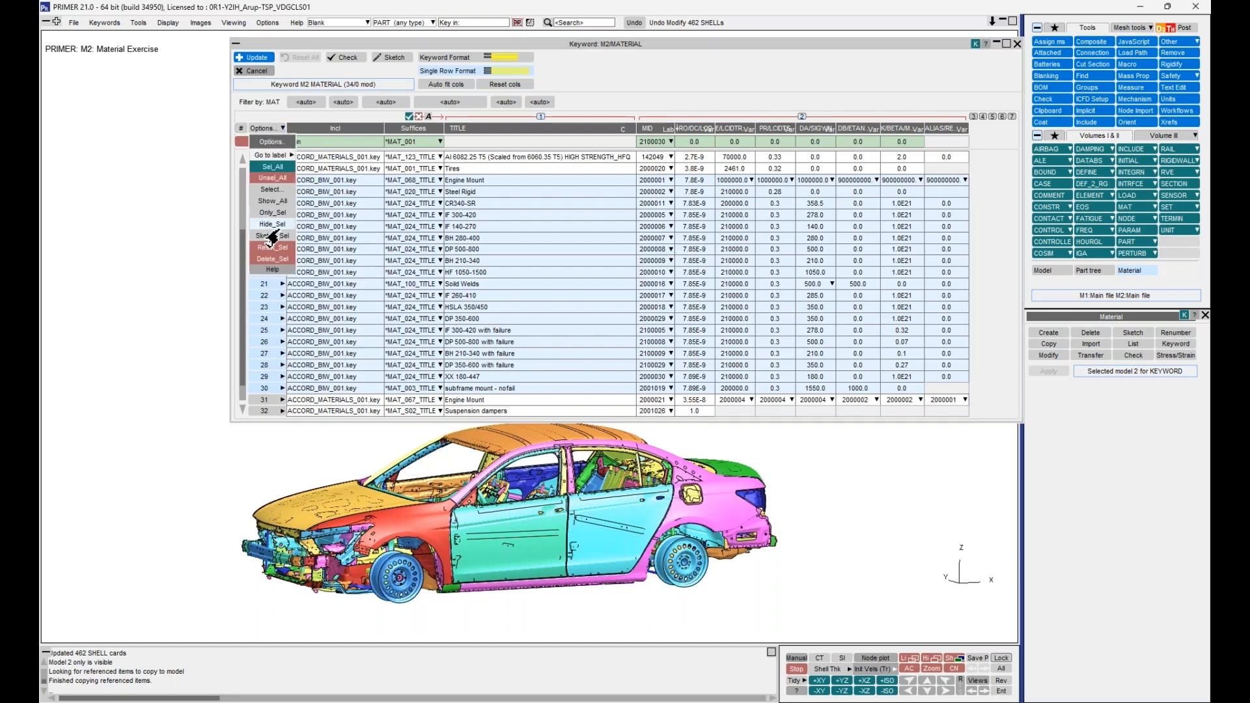
{"action": "left_click", "coordinate": [271, 188]}
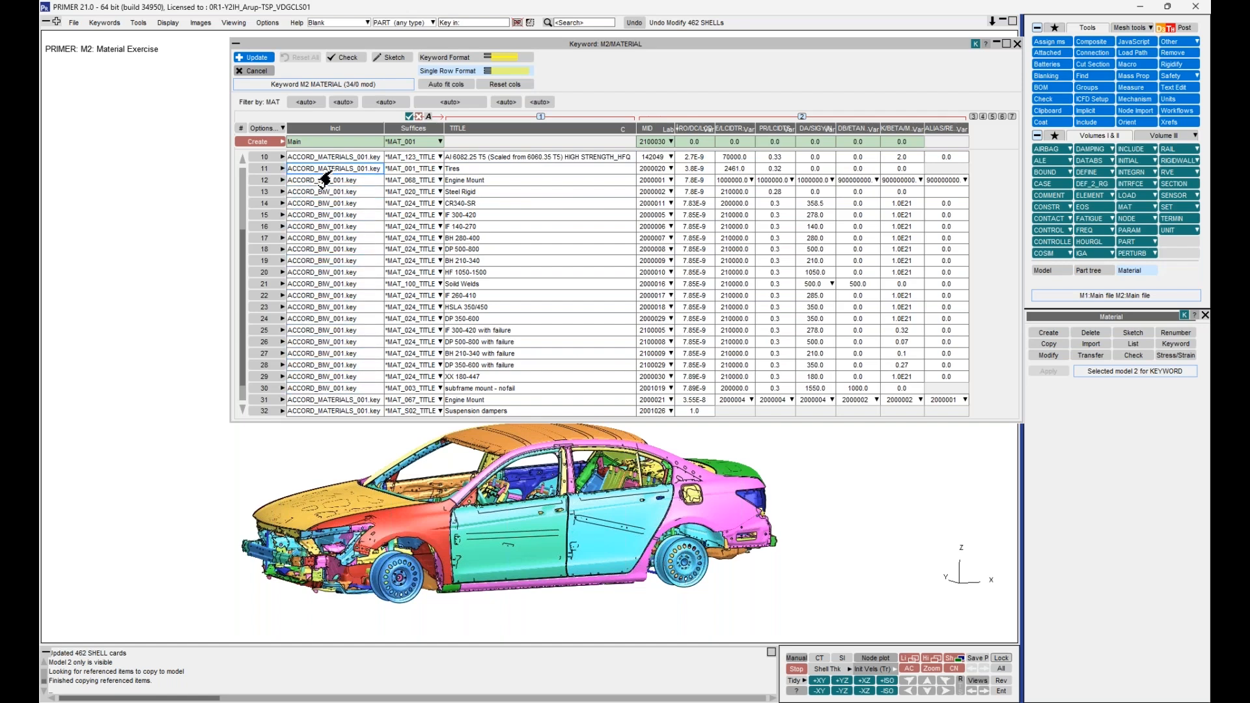
{"action": "left_click", "coordinate": [263, 180]}
{"action": "left_click", "coordinate": [263, 389], "text": "shift"}
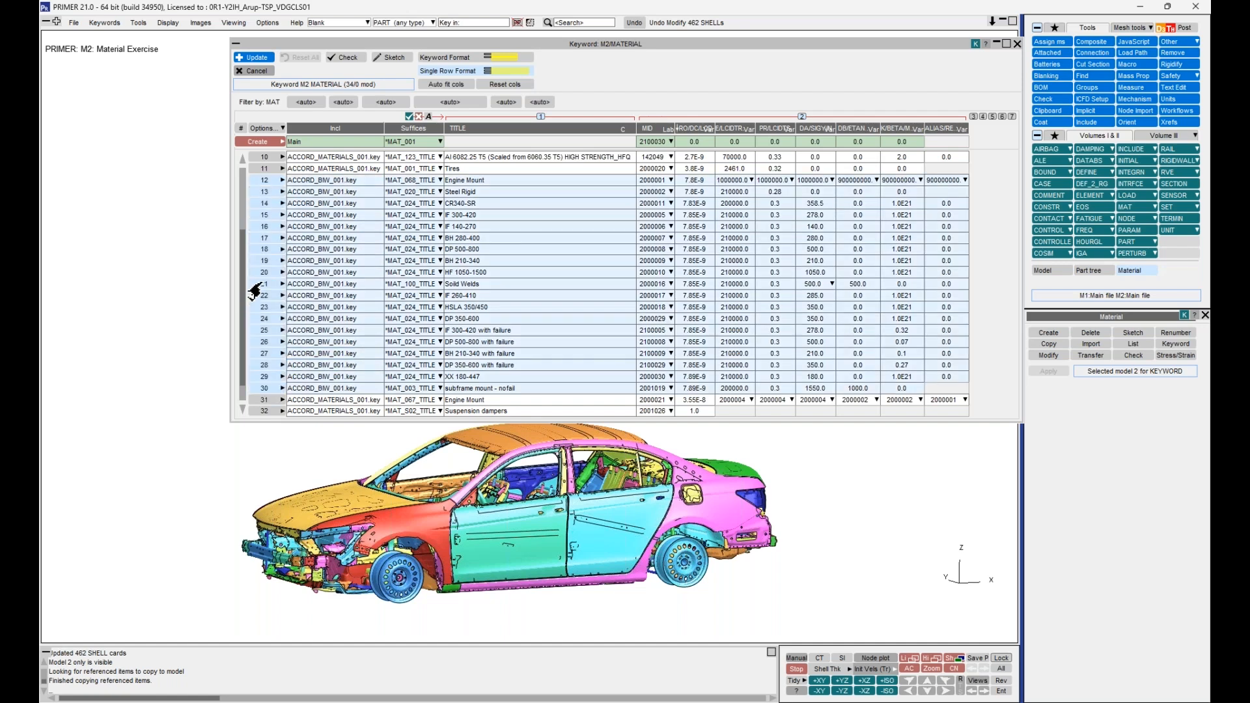
{"action": "right_click", "coordinate": [263, 274]}
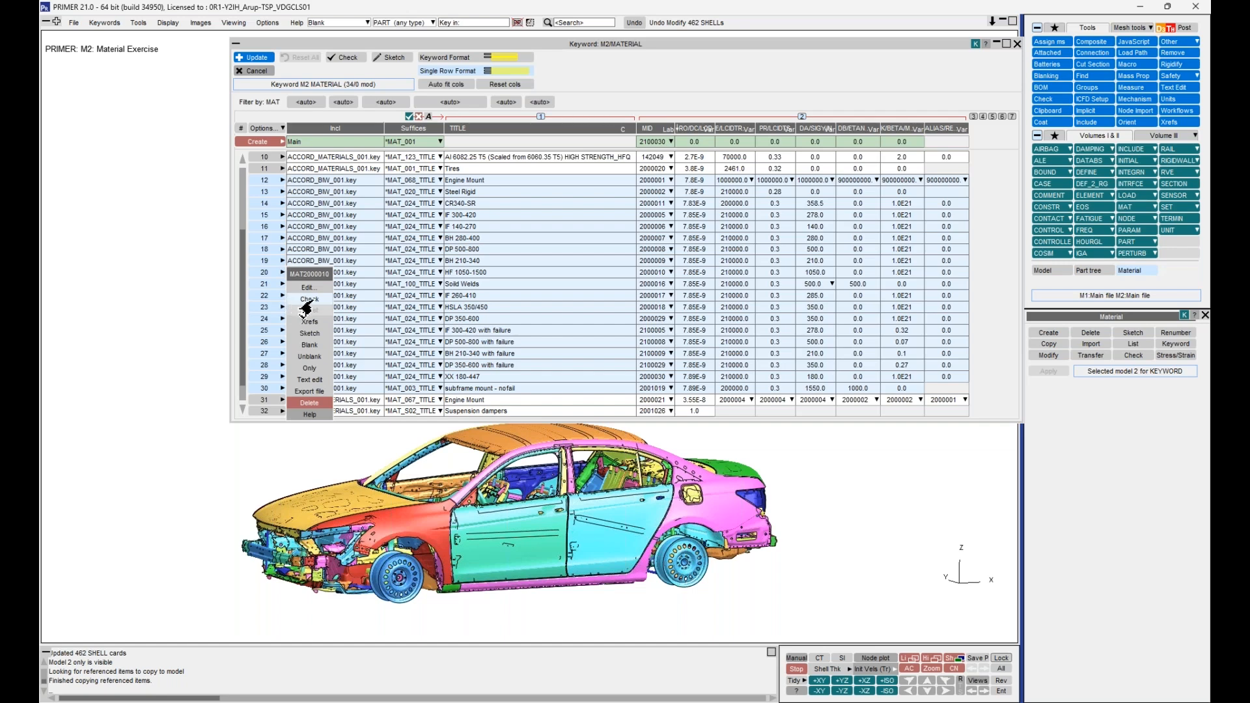
{"action": "left_click", "coordinate": [301, 300]}
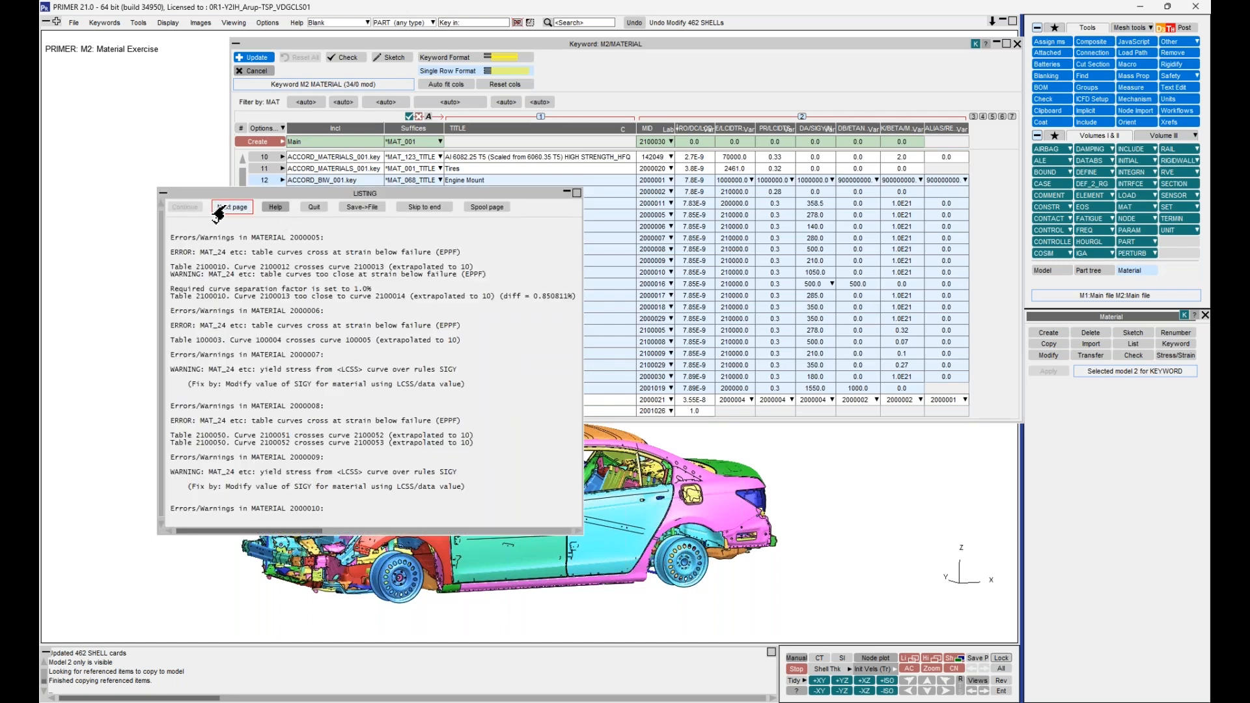
{"action": "left_click", "coordinate": [238, 207]}
{"action": "left_click", "coordinate": [240, 206]}
{"action": "left_click", "coordinate": [240, 206]}
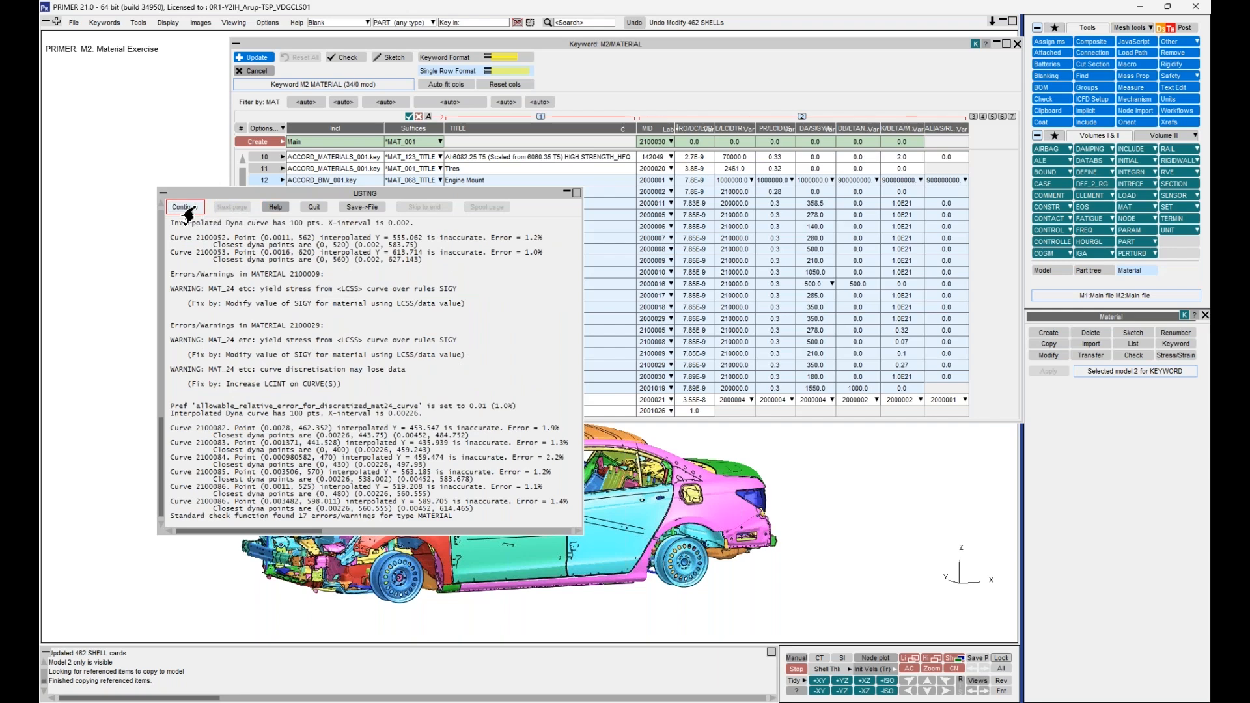
{"action": "left_click", "coordinate": [184, 207]}
Close the material keyword editor and view the isolated car parts at an angle
{"action": "left_click", "coordinate": [259, 60]}
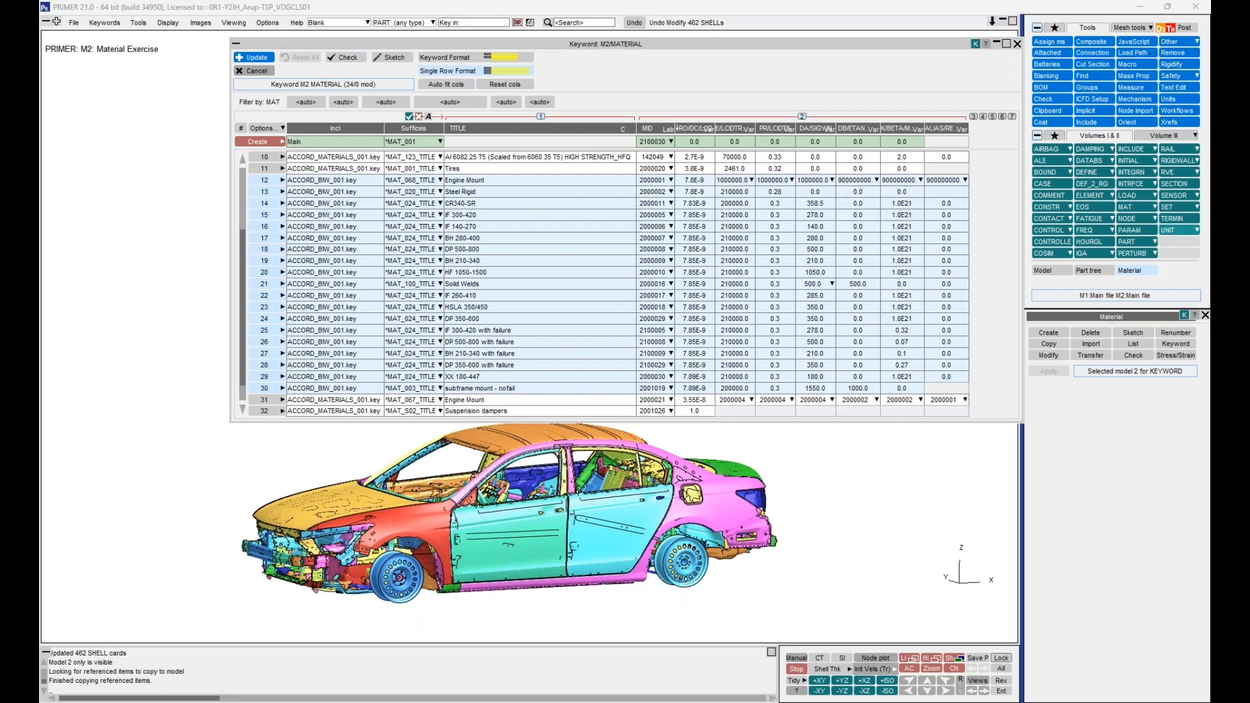
{"action": "left_click", "coordinate": [1017, 43]}
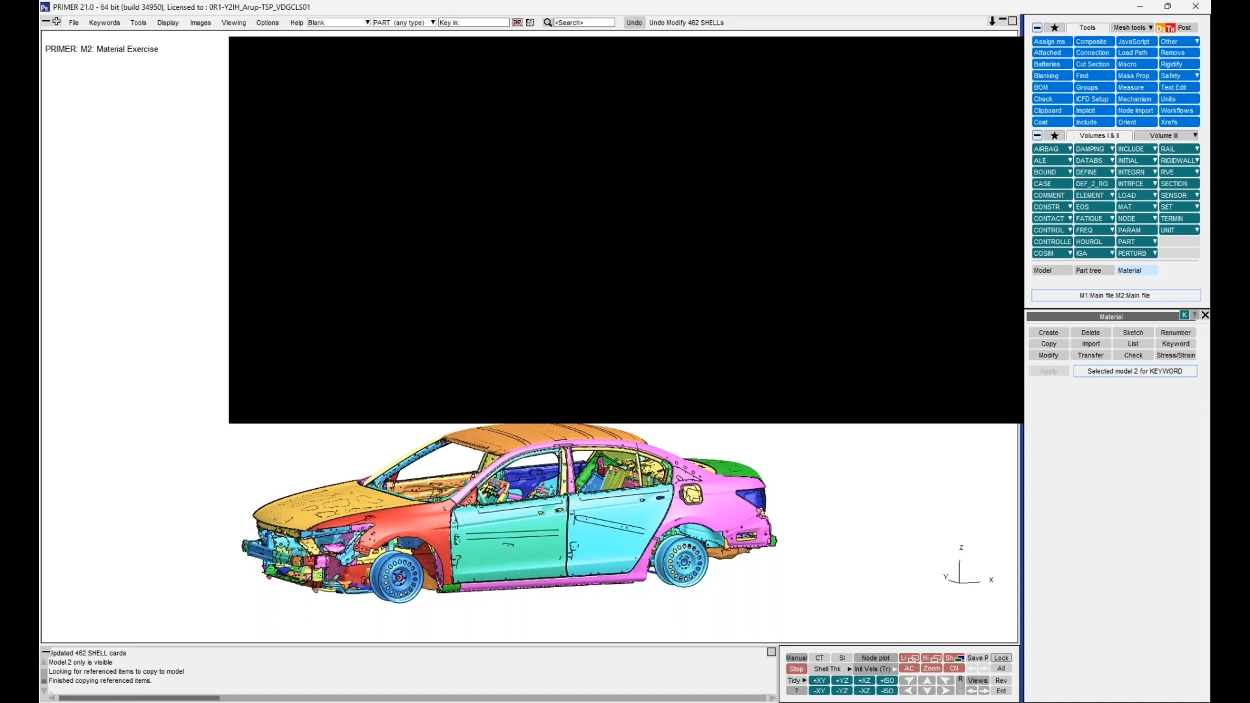
{"action": "middle_click_drag", "start_coordinate": [515, 189], "coordinate": [568, 90], "text": "shift"}
{"action": "left_click_drag", "start_coordinate": [516, 292], "coordinate": [518, 365], "text": "shift"}
{"action": "scroll", "coordinate": [520, 372], "scroll_direction": "up", "scroll_amount": 5}
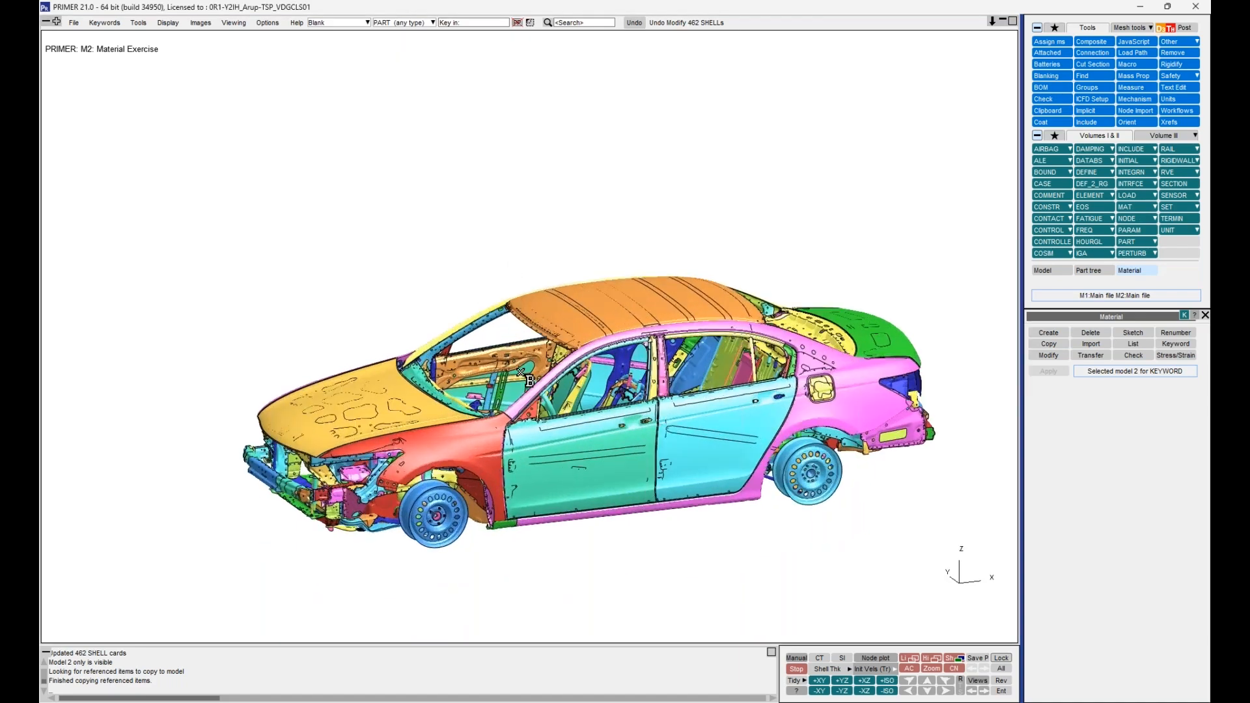
{"action": "middle_click_drag", "start_coordinate": [520, 372], "coordinate": [468, 238], "text": "shift"}
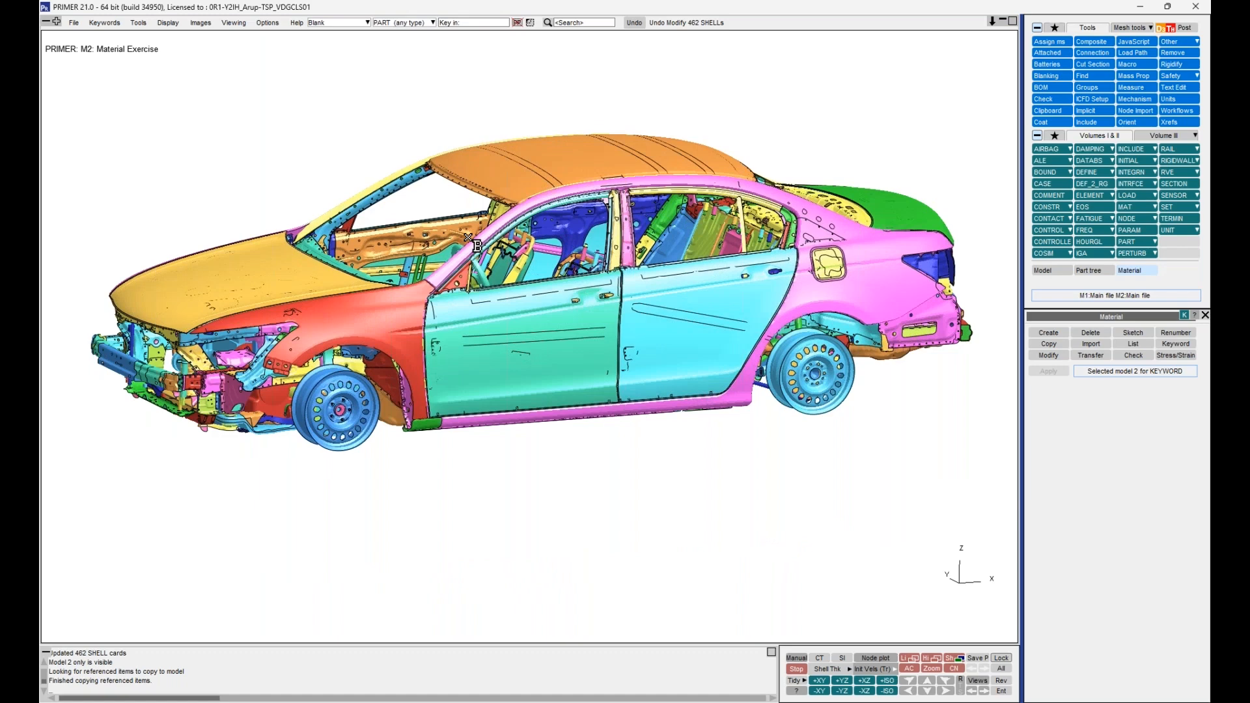
Swap the blanked and visible parts to view the rest of the car, and swap them back
{"action": "middle_click_drag", "start_coordinate": [433, 231], "coordinate": [479, 237], "text": "shift"}
{"action": "left_click_drag", "start_coordinate": [662, 329], "coordinate": [625, 326], "text": "shift"}
{"action": "middle_click_drag", "start_coordinate": [625, 326], "coordinate": [586, 319], "text": "shift"}
{"action": "scroll", "coordinate": [586, 319], "scroll_direction": "down", "scroll_amount": 1}
{"action": "left_click_drag", "start_coordinate": [707, 317], "coordinate": [709, 335], "text": "shift"}
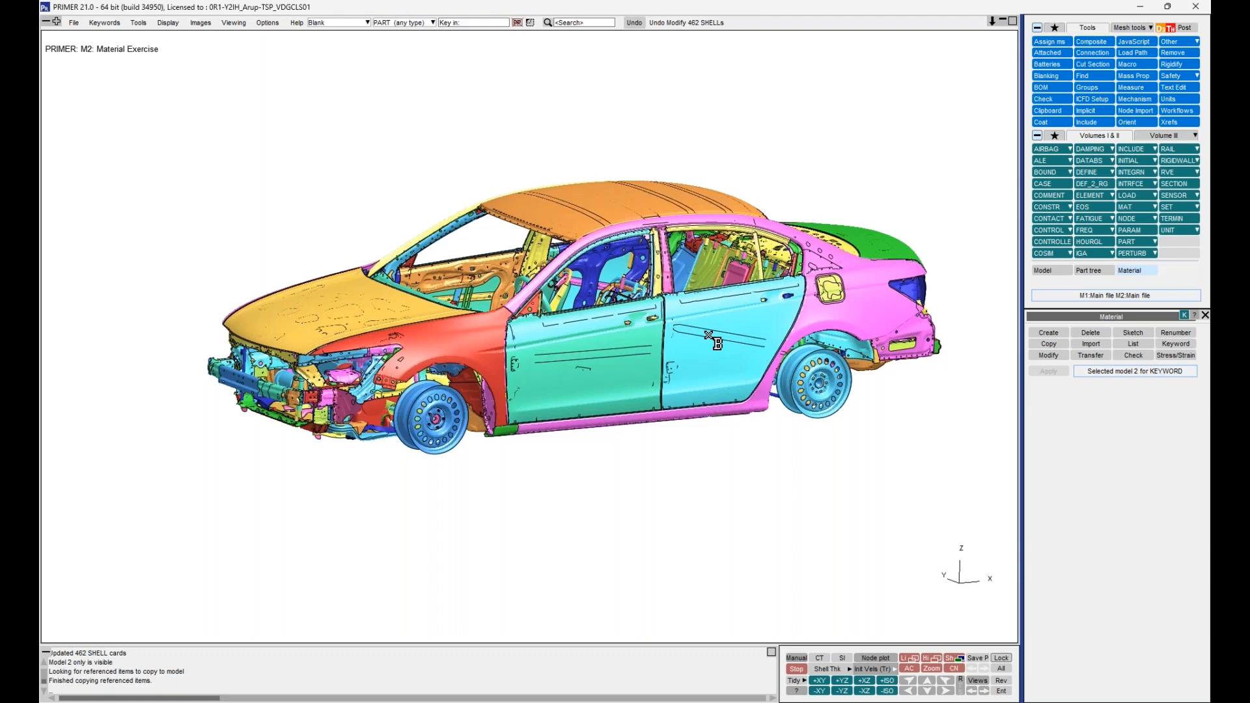
{"action": "left_click_drag", "start_coordinate": [709, 334], "coordinate": [709, 321], "text": "shift"}
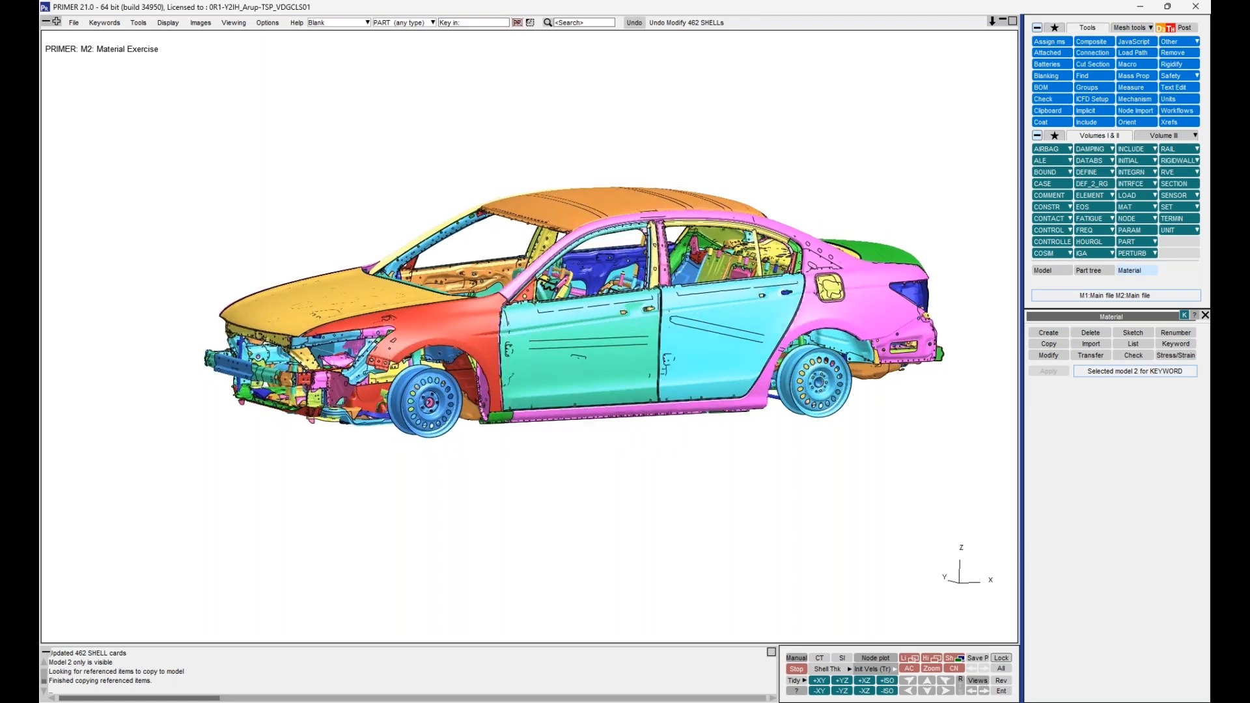
{"action": "key", "text": "r"}
{"action": "left_click_drag", "start_coordinate": [674, 359], "coordinate": [632, 366], "text": "shift"}
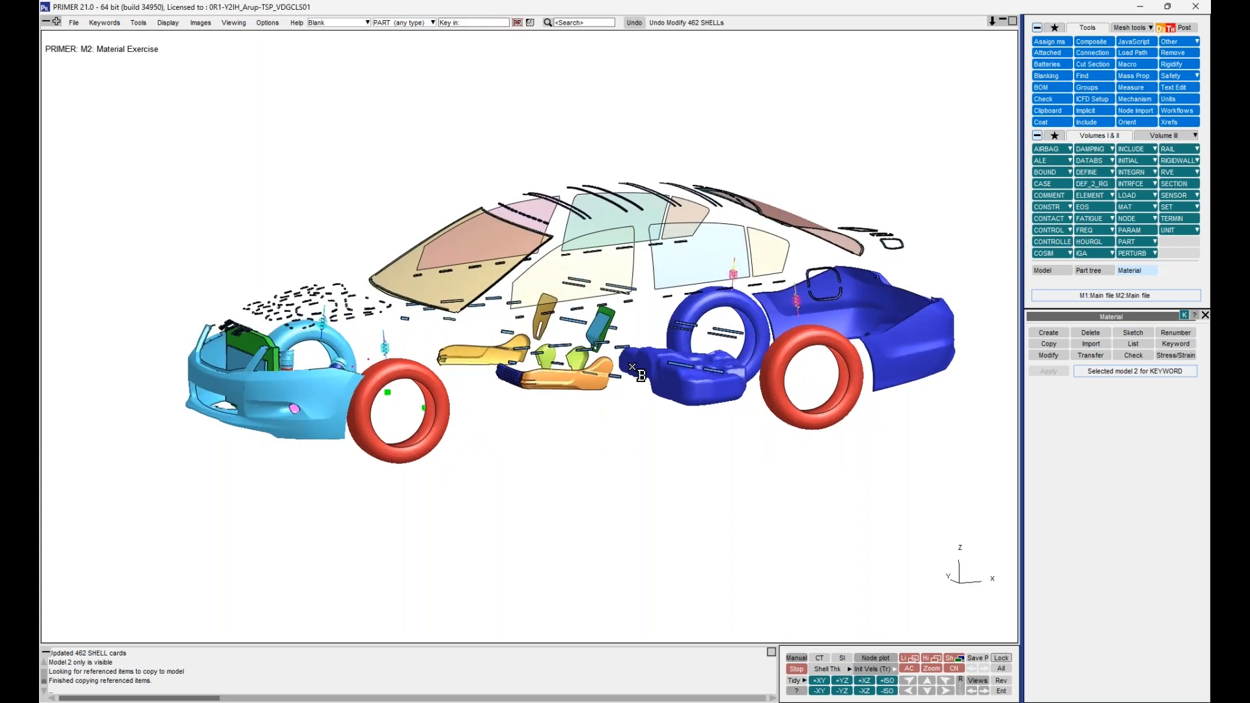
{"action": "key", "text": "r"}
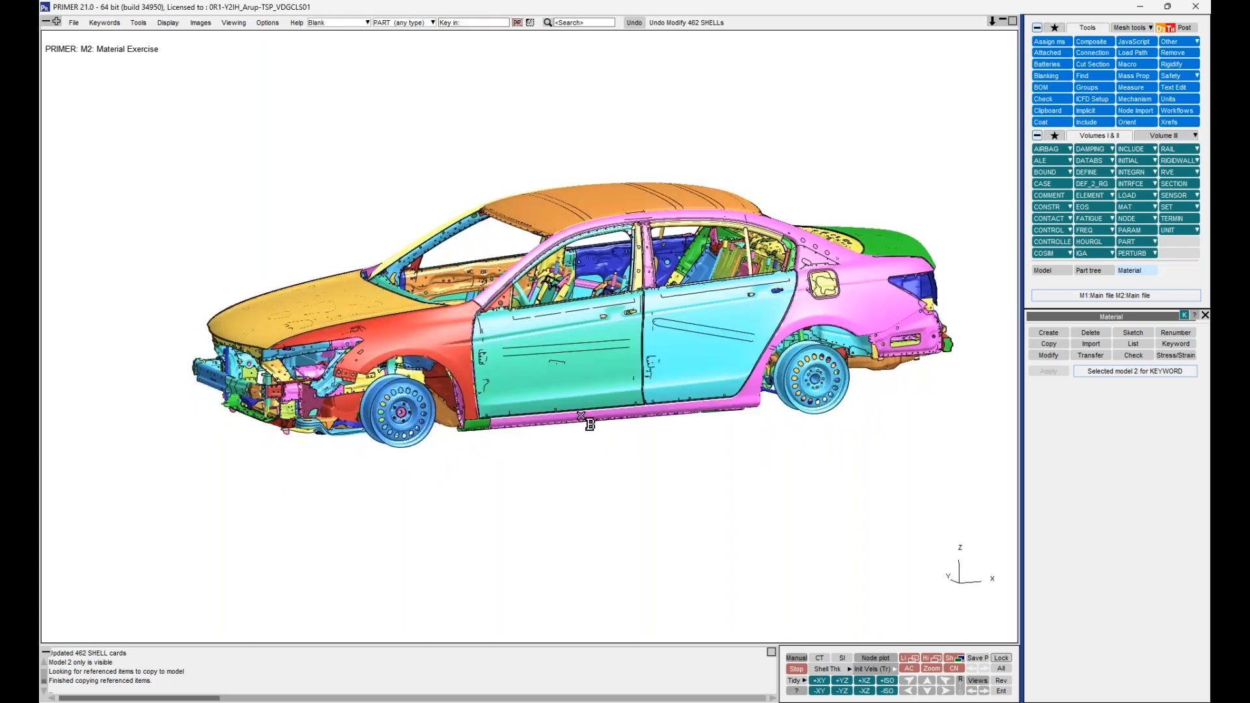
{"action": "left_click_drag", "start_coordinate": [580, 406], "coordinate": [532, 353], "text": "shift"}
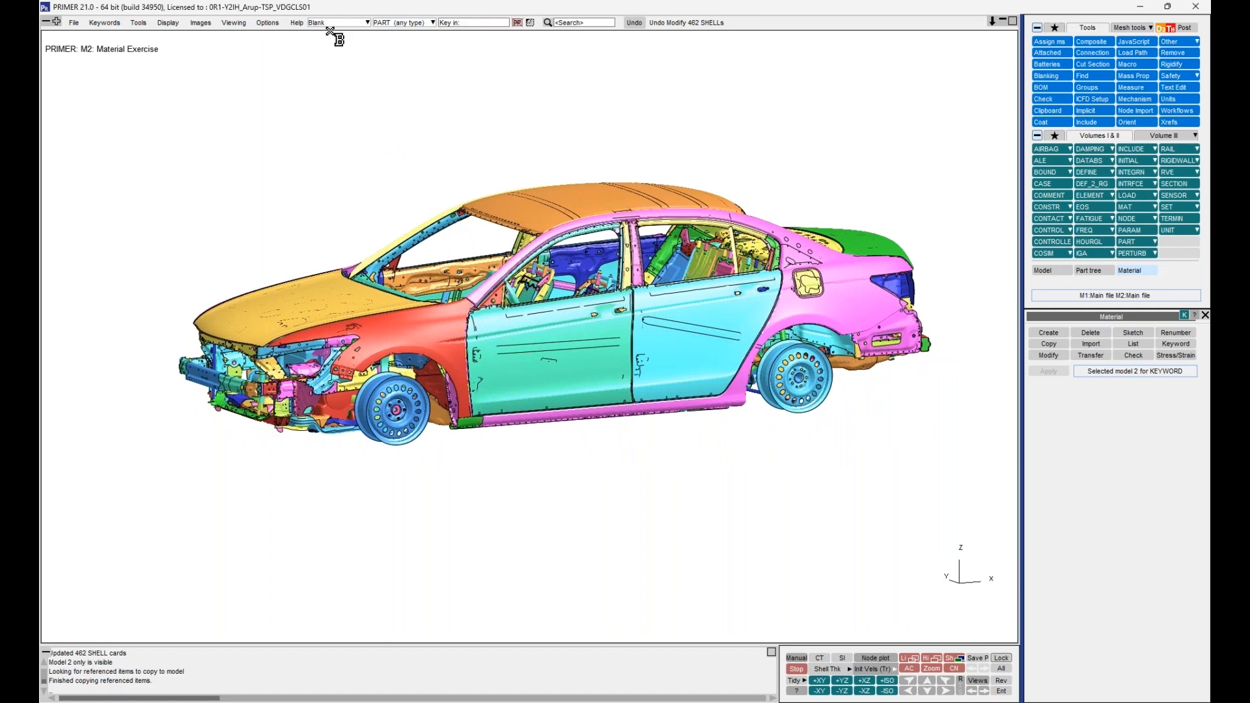
{"action": "left_click_drag", "start_coordinate": [437, 185], "coordinate": [448, 178], "text": "shift"}
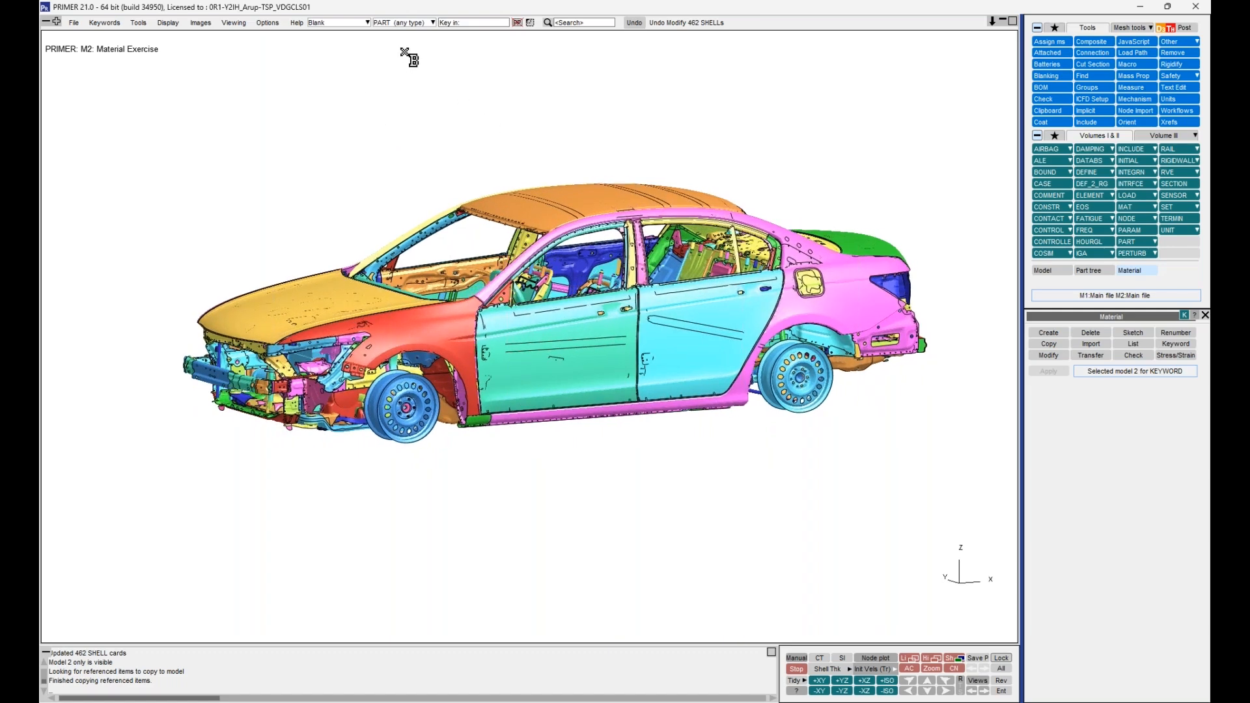
Set the quick-pick entity type to MATERIAL, area-select the whole visible car, and open the picked materials in the keyword editor
{"action": "left_click", "coordinate": [431, 23]}
{"action": "left_click", "coordinate": [405, 92]}
{"action": "left_click_drag", "start_coordinate": [127, 96], "coordinate": [953, 451]}
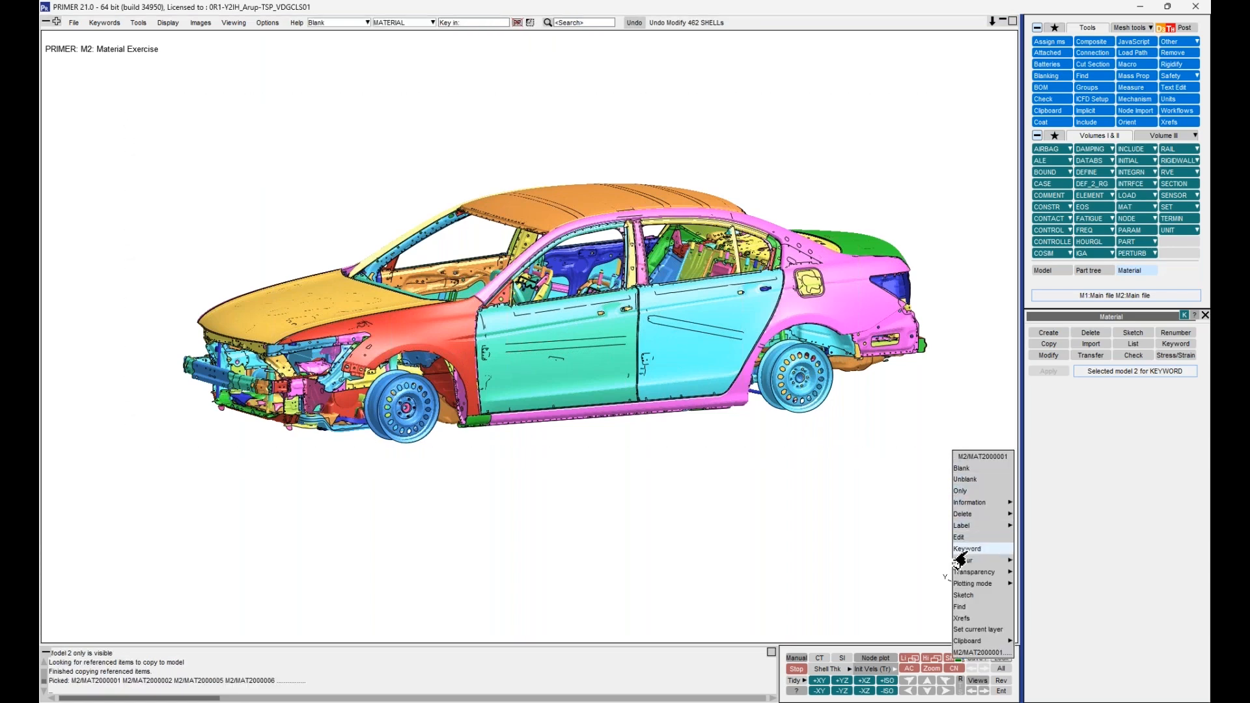
{"action": "left_click", "coordinate": [962, 550]}
Review the picked materials in Single Row Format and close the keyword editor
{"action": "left_click_drag", "start_coordinate": [773, 368], "coordinate": [790, 161]}
{"action": "scroll", "coordinate": [567, 352], "scroll_direction": "down", "scroll_amount": 8}
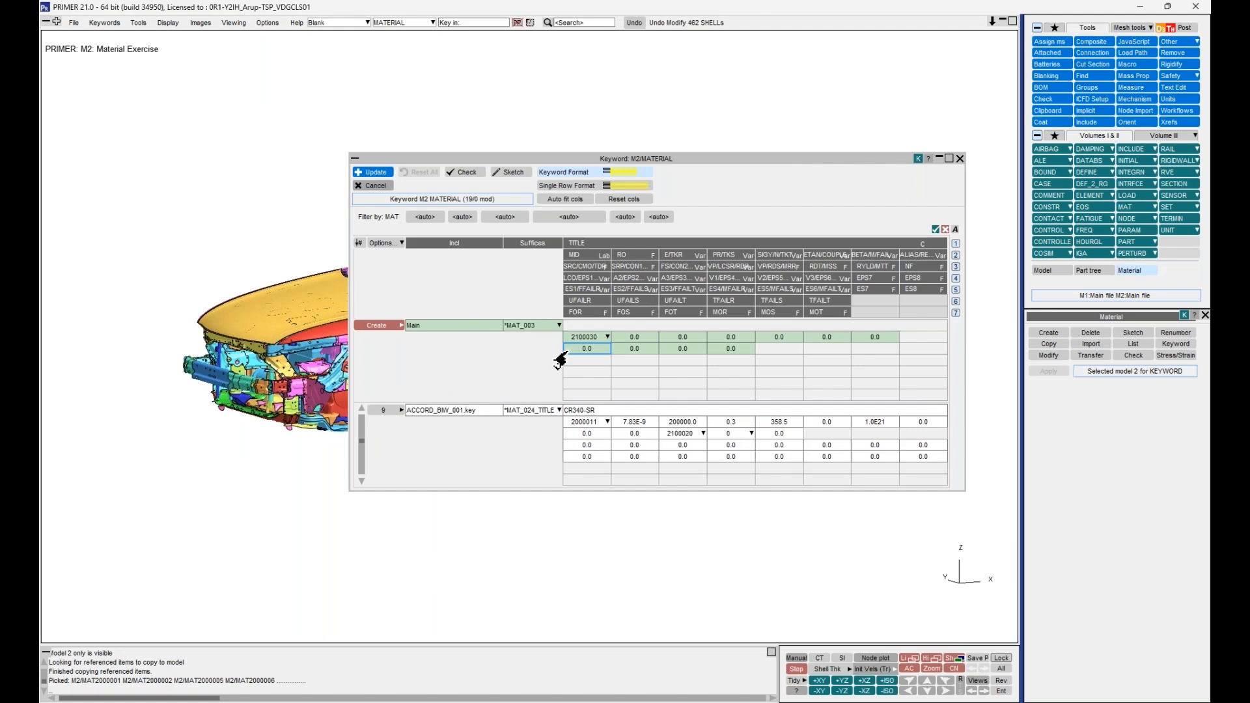
{"action": "left_click", "coordinate": [566, 186]}
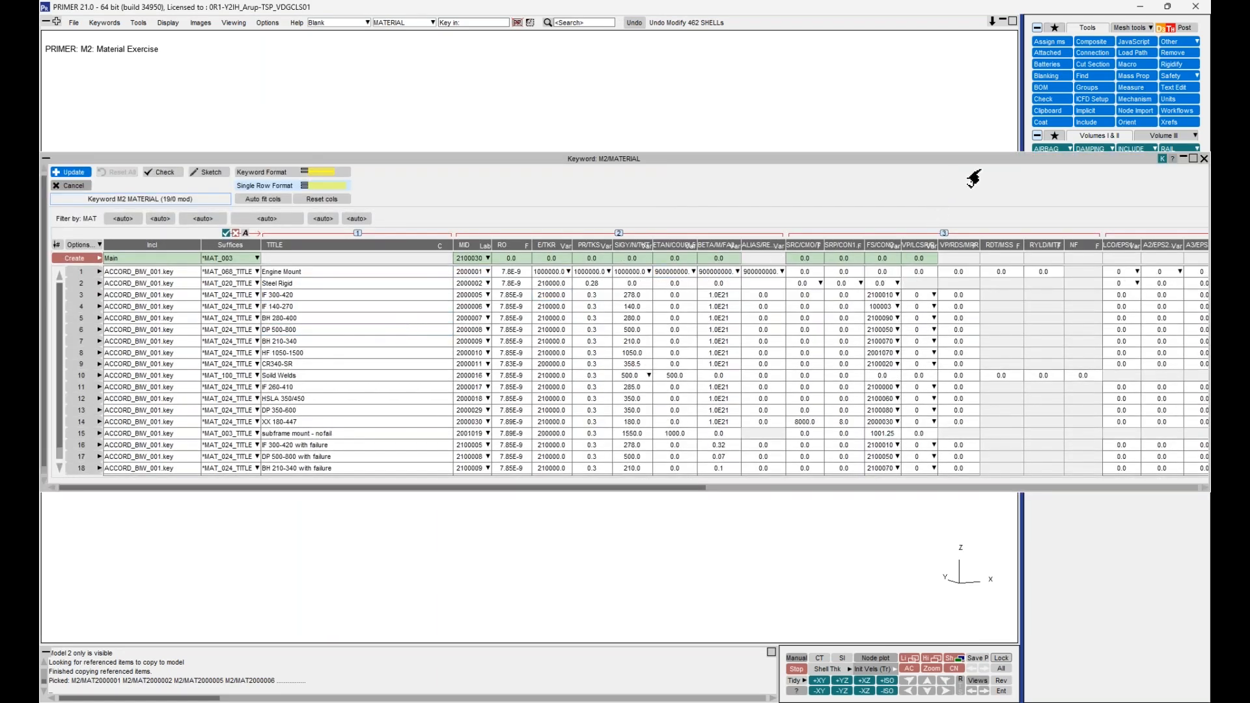
{"action": "left_click", "coordinate": [1203, 157]}
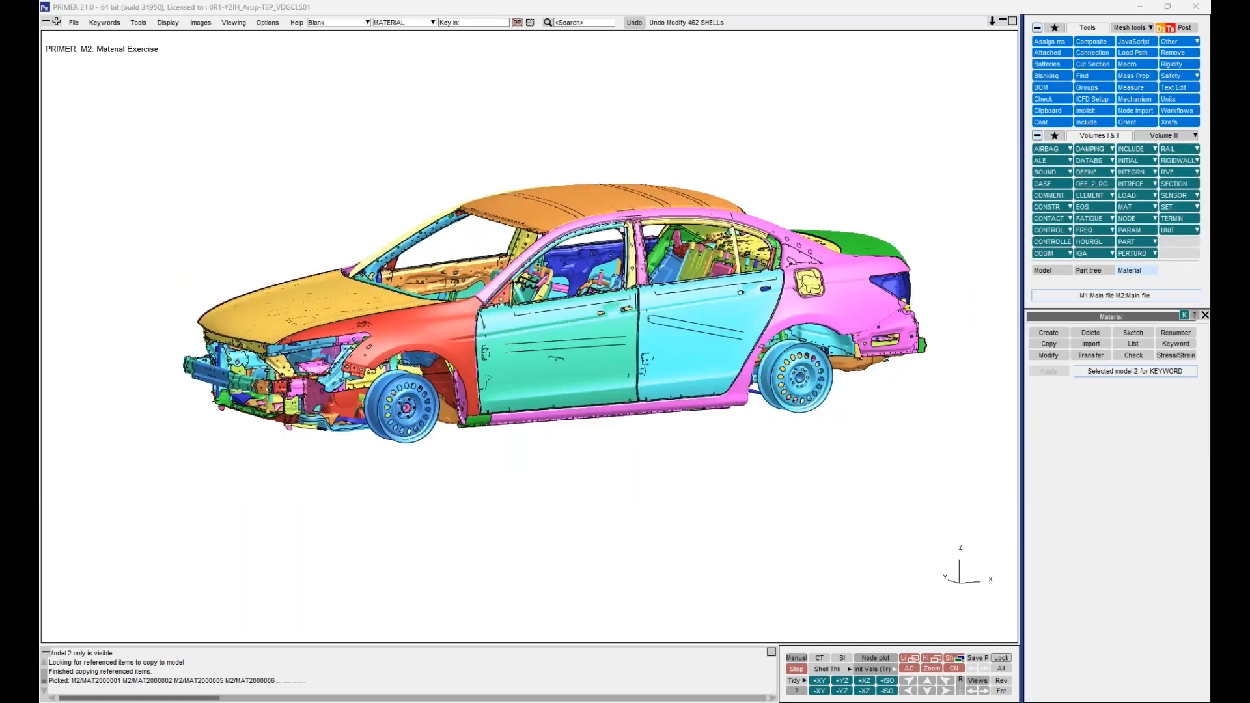
Open the keyword editor for all materials of model 2 and list them in Single Row Format
{"action": "scroll", "coordinate": [588, 297], "scroll_direction": "down", "scroll_amount": 1}
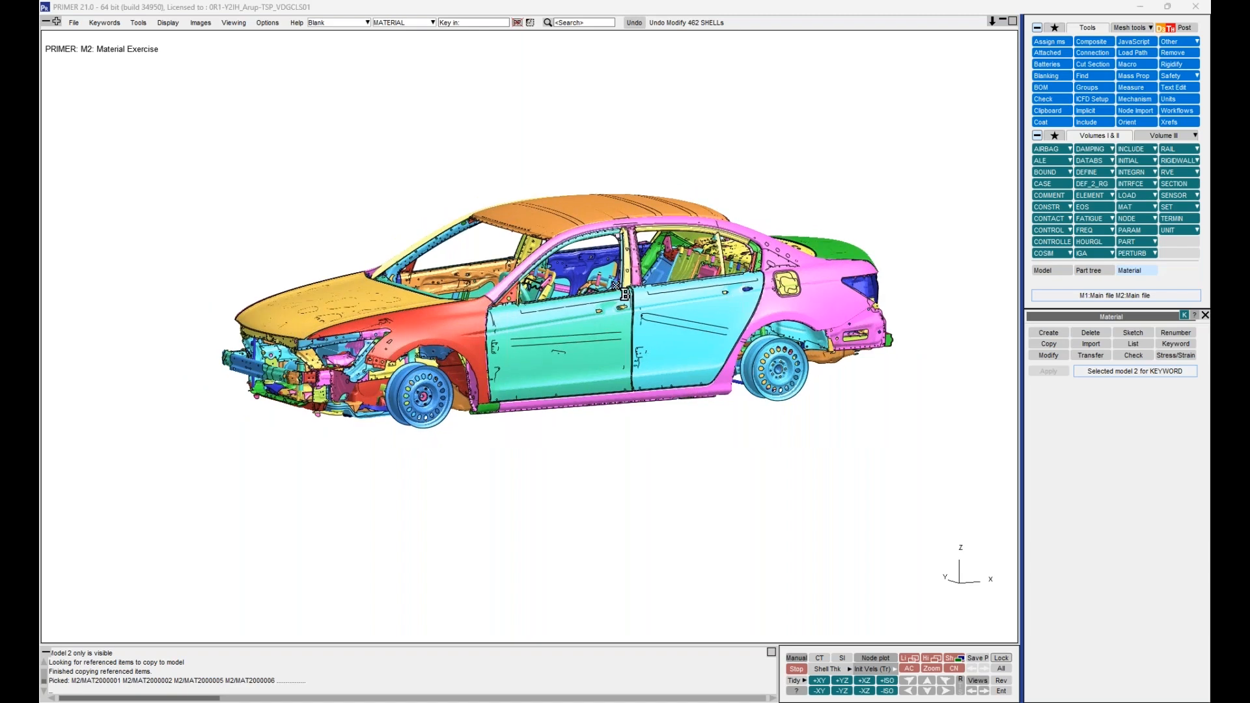
{"action": "middle_click_drag", "start_coordinate": [614, 285], "coordinate": [600, 293], "text": "shift"}
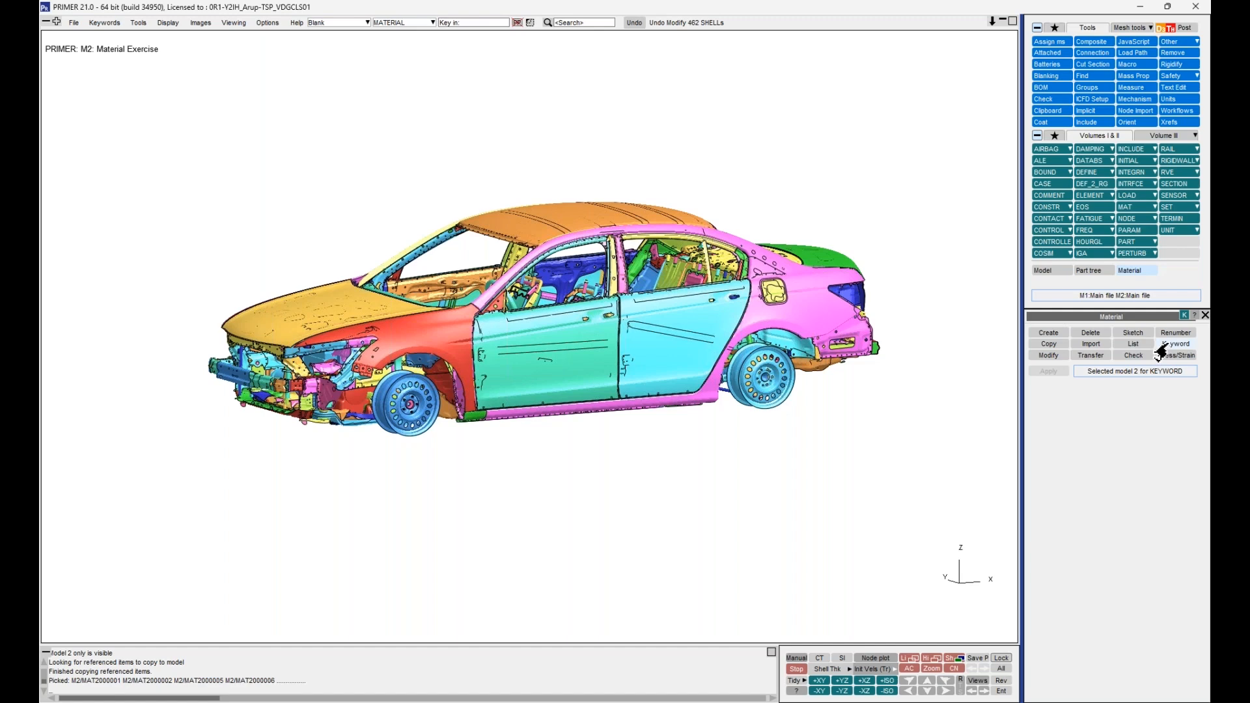
{"action": "left_click", "coordinate": [1162, 346]}
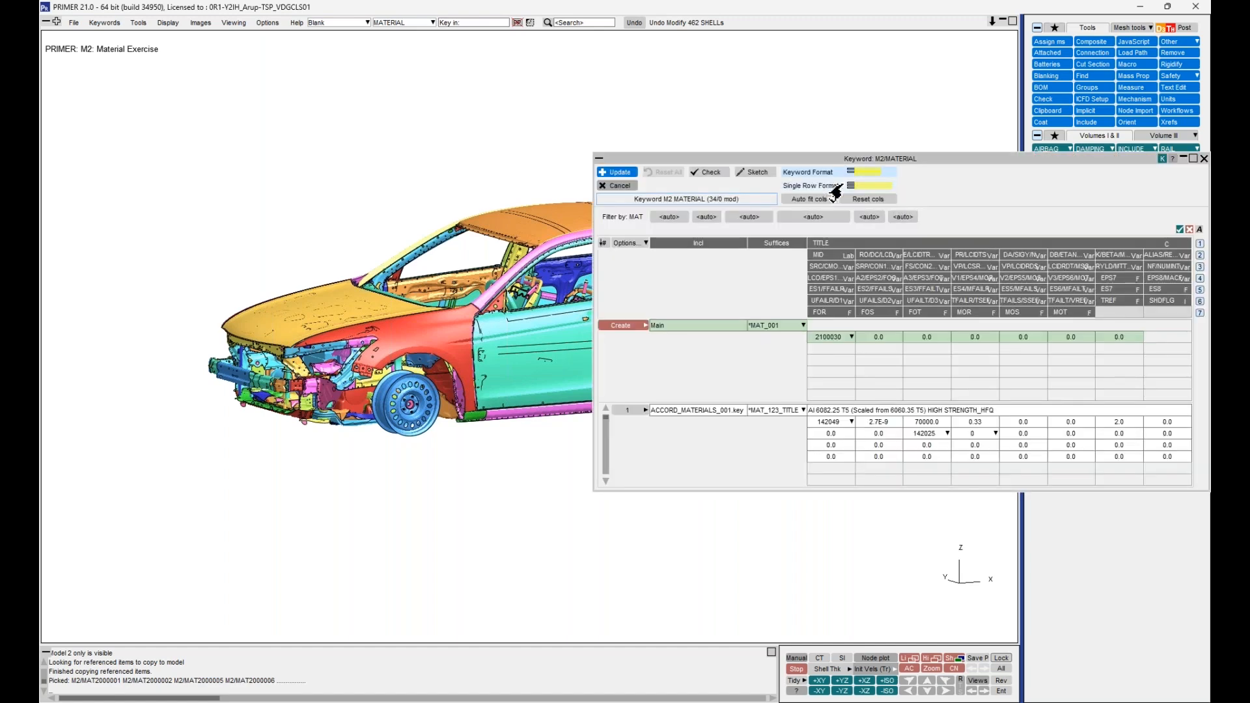
{"action": "left_click", "coordinate": [837, 187]}
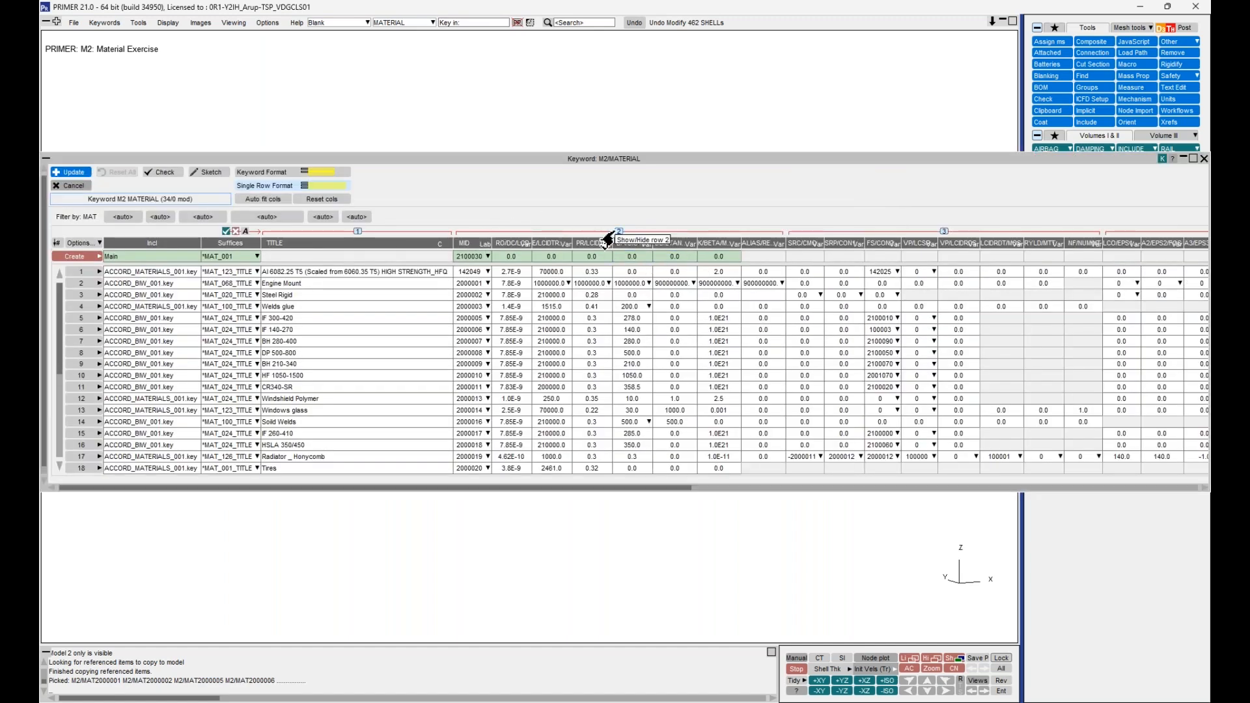
Hide data rows 2 to 7 so only the material titles remain, and reposition the editor over the car
{"action": "left_click", "coordinate": [619, 232]}
{"action": "left_click", "coordinate": [619, 232]}
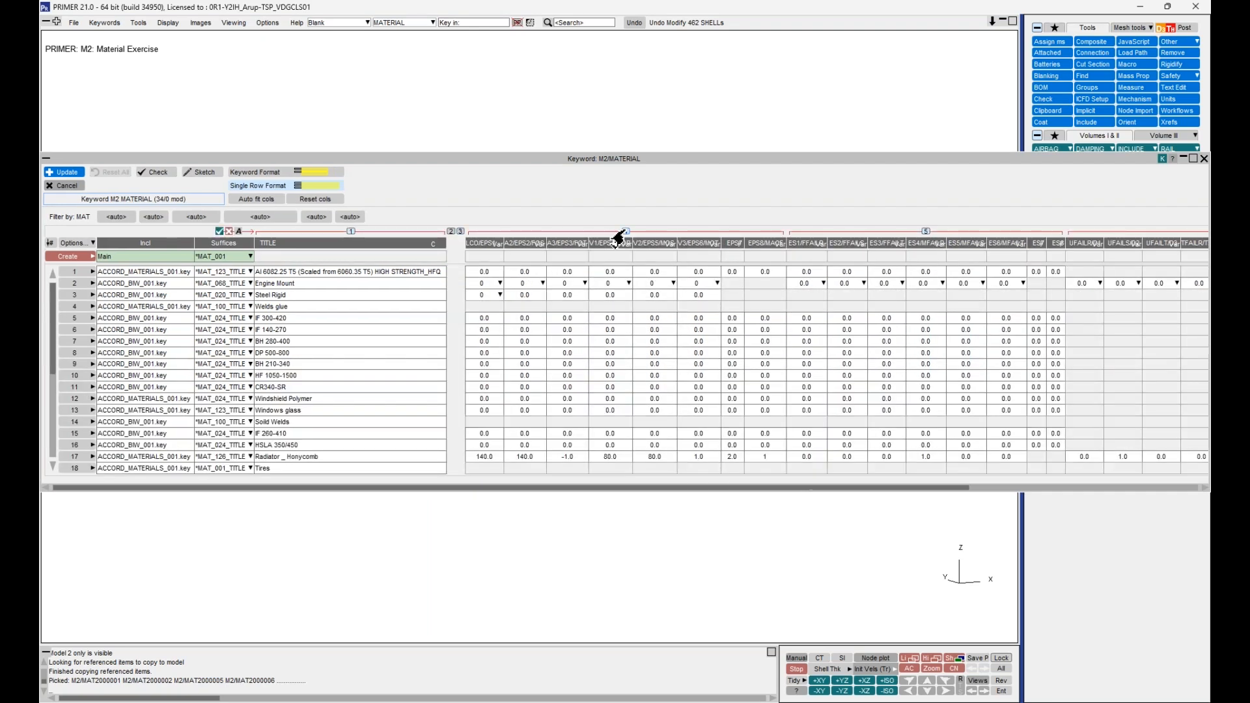
{"action": "left_click", "coordinate": [627, 231]}
{"action": "left_click", "coordinate": [615, 231]}
{"action": "left_click", "coordinate": [632, 231]}
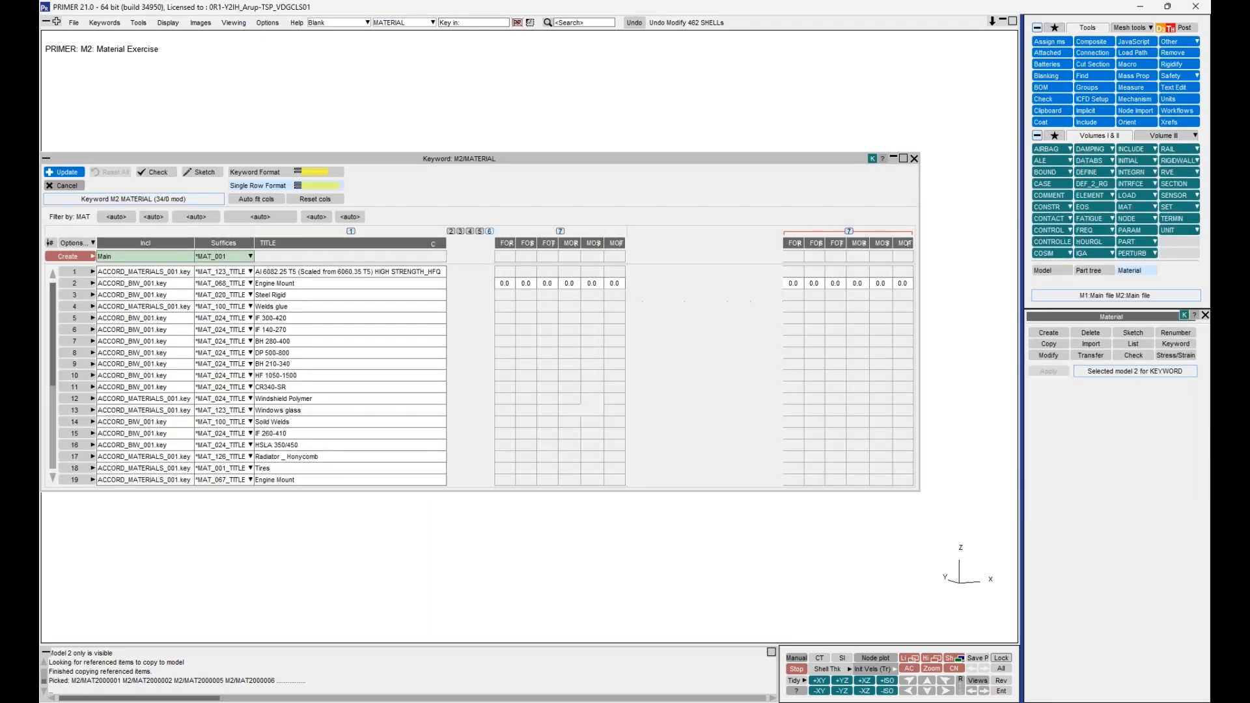
{"action": "left_click", "coordinate": [559, 232]}
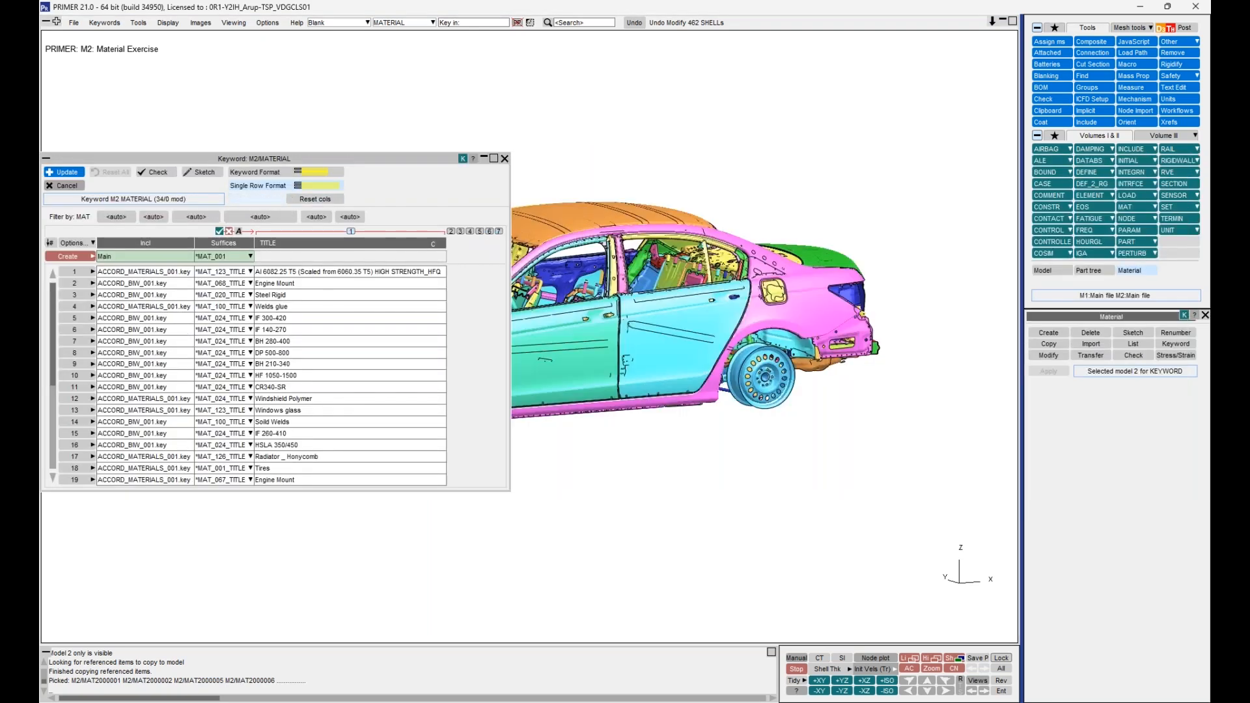
{"action": "left_click_drag", "start_coordinate": [433, 158], "coordinate": [754, 116]}
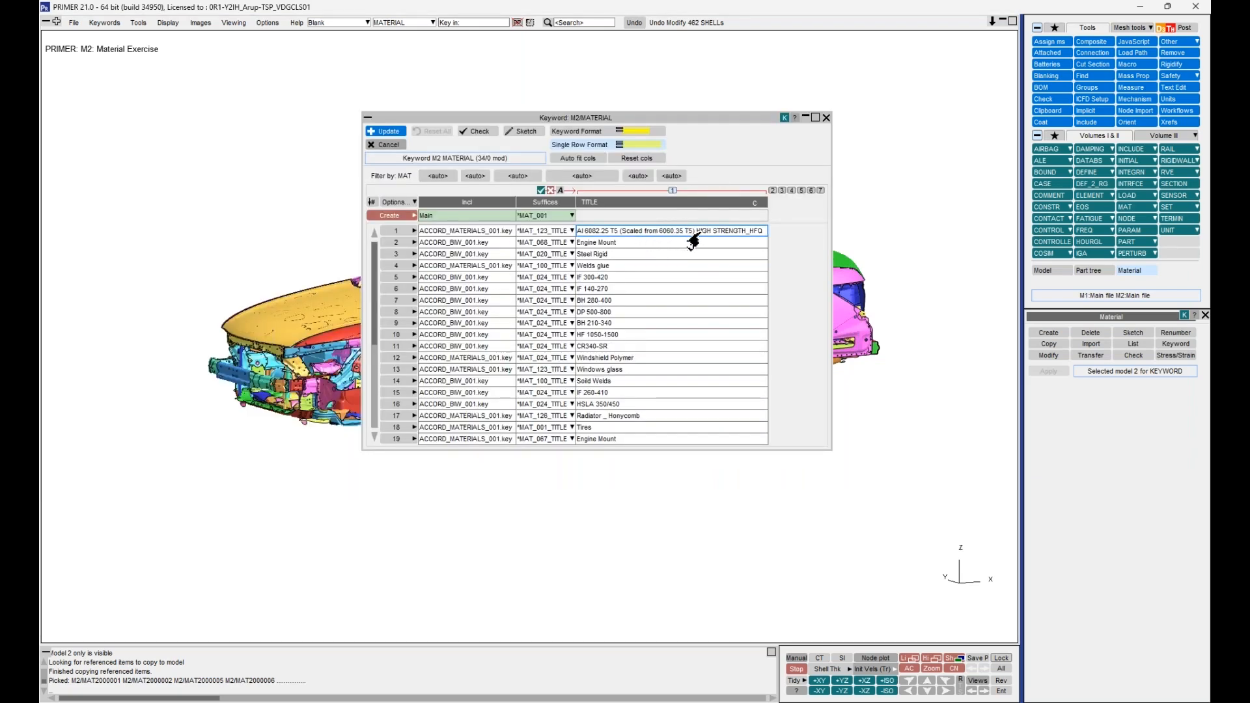
In the first material's title, select the whole text, and select the single words STRENGTH_HFQ and Scaled
{"action": "left_click", "coordinate": [710, 231]}
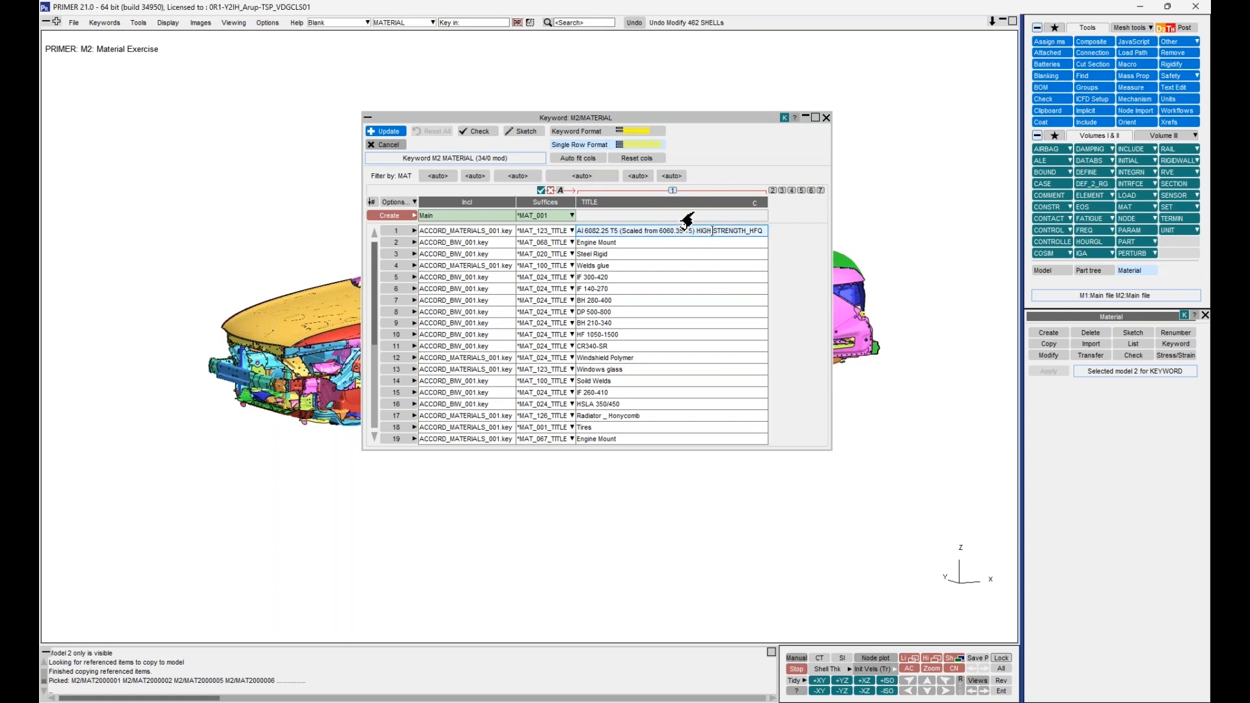
{"action": "key", "text": "ctrl+a"}
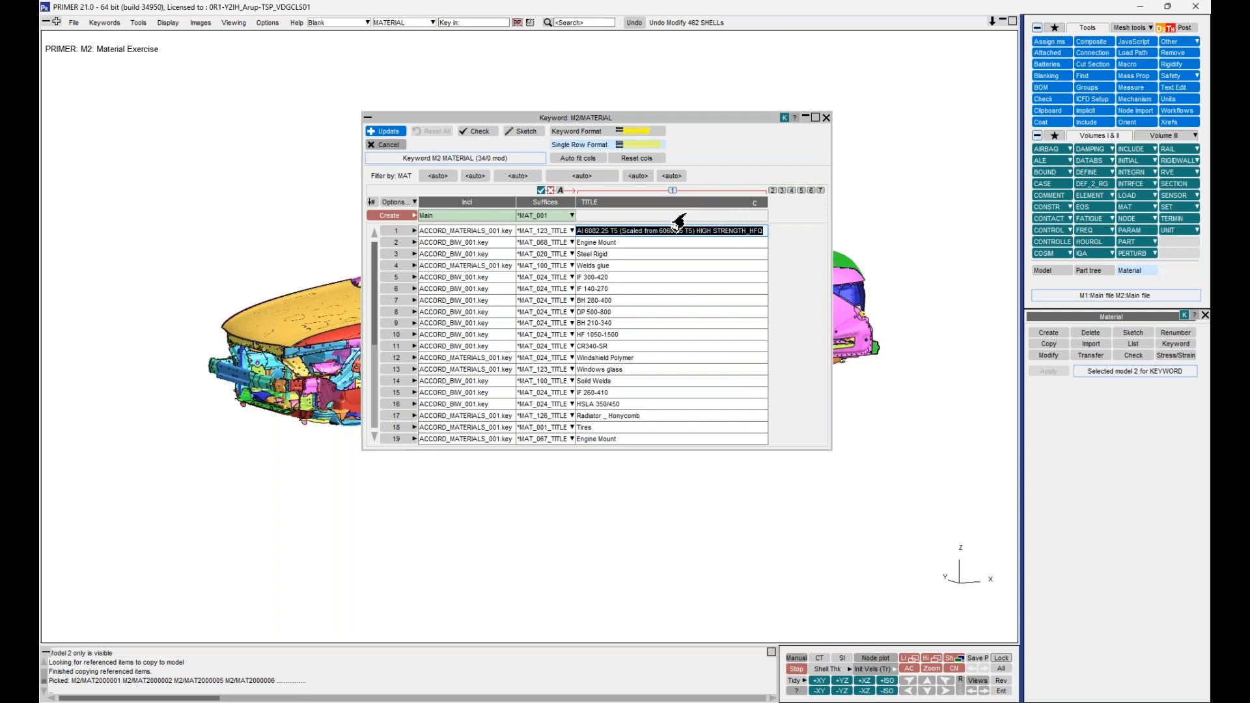
{"action": "left_click", "coordinate": [725, 230]}
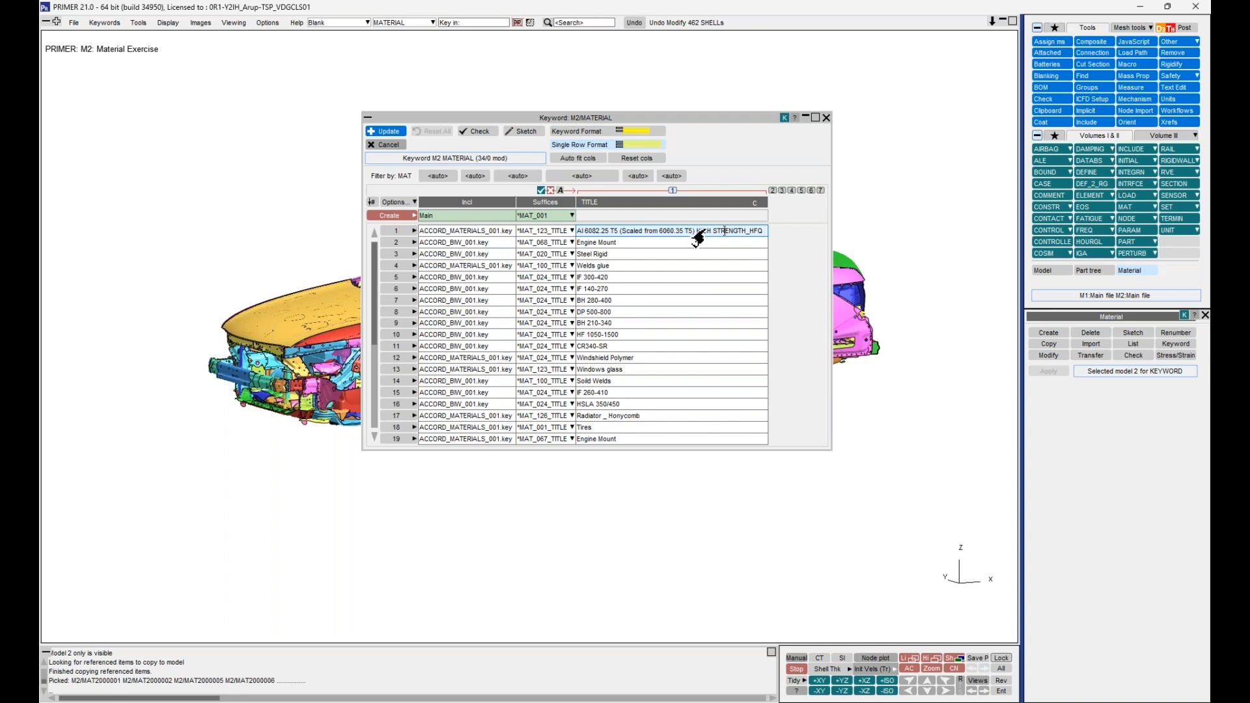
{"action": "double_click", "coordinate": [704, 229]}
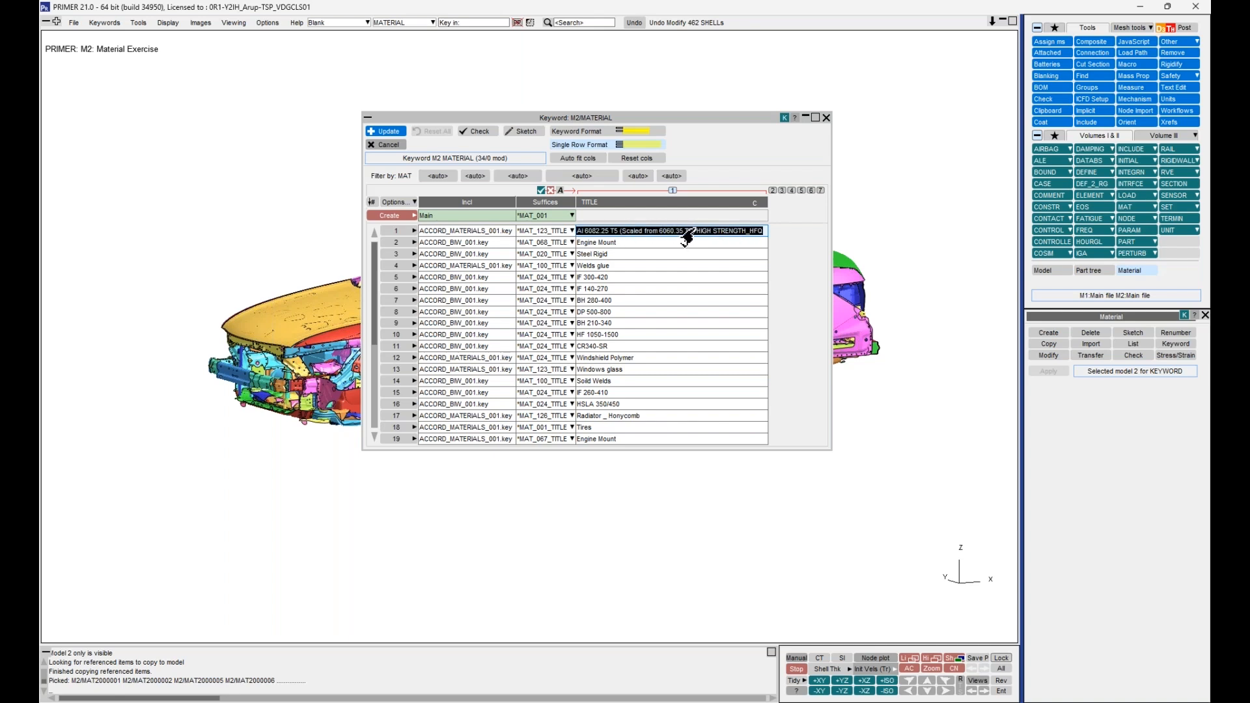
{"action": "left_click", "coordinate": [716, 232]}
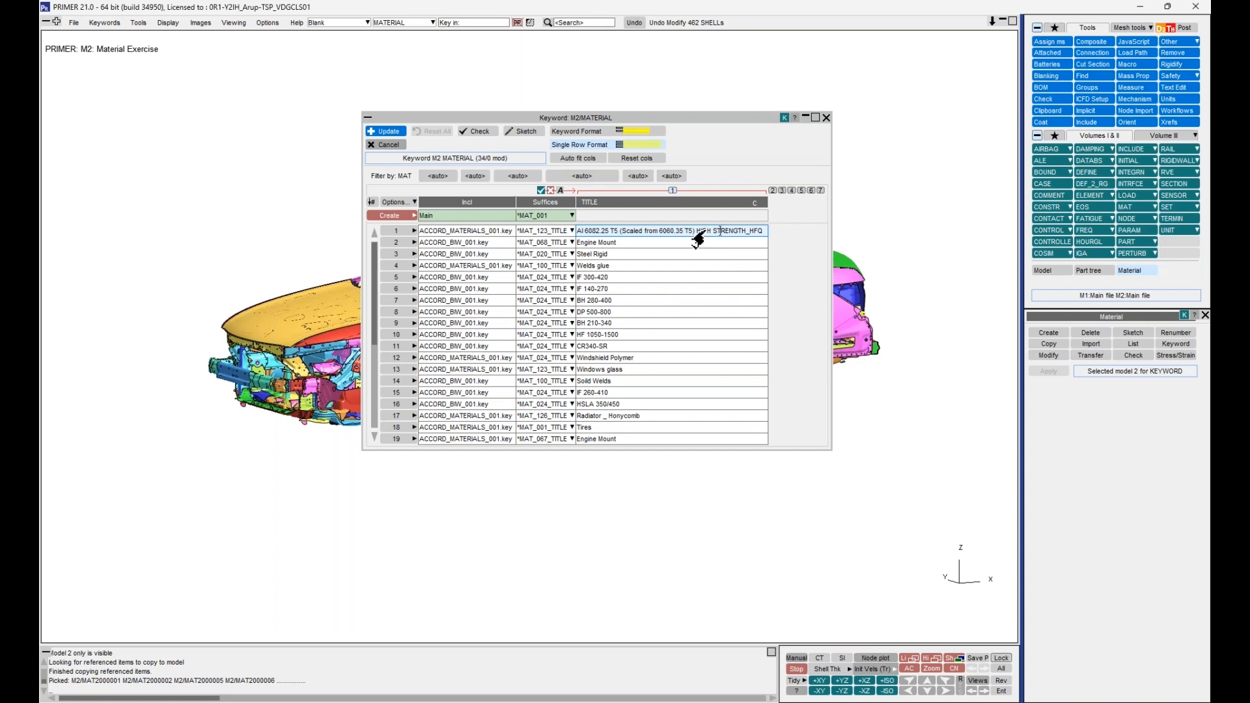
{"action": "double_click", "coordinate": [719, 232]}
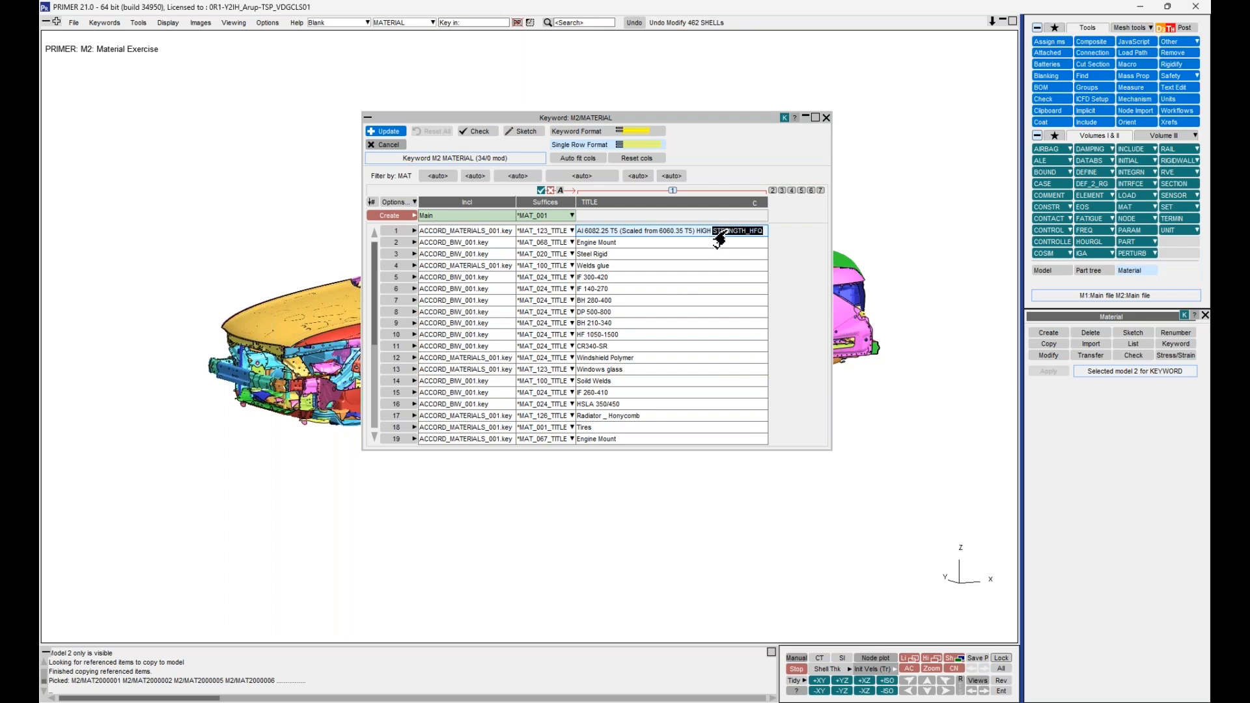
{"action": "double_click", "coordinate": [632, 231]}
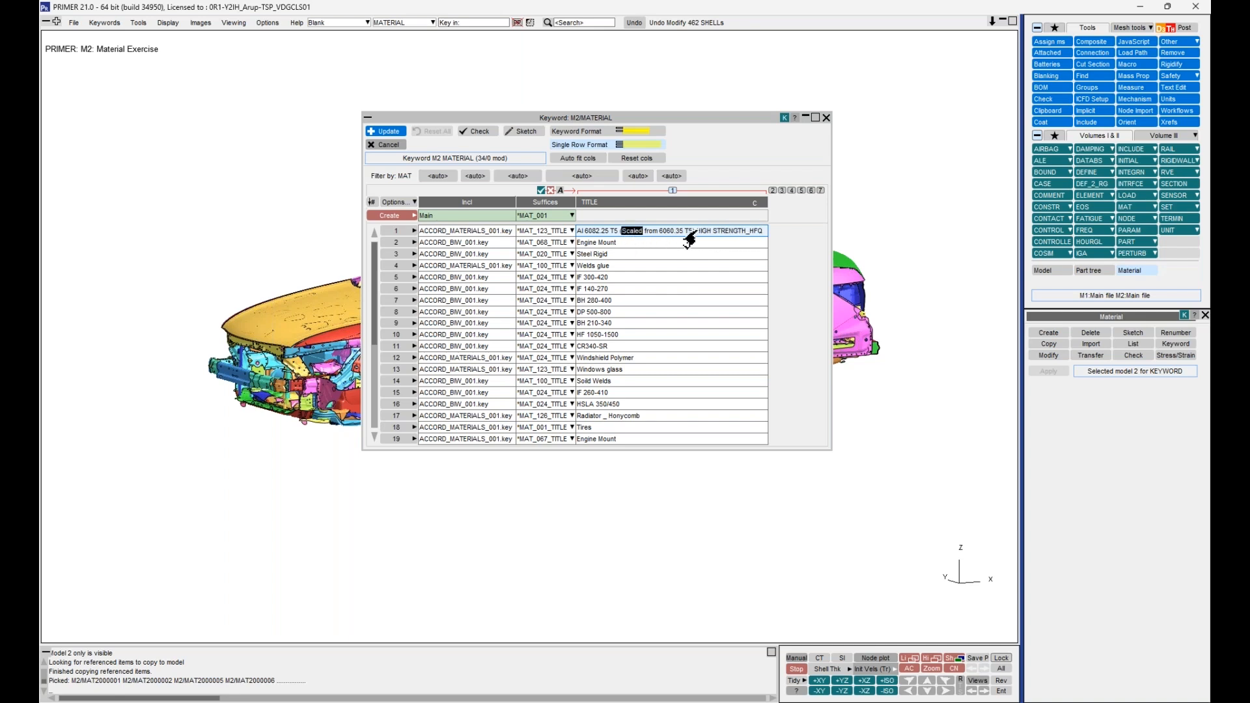
Extend and shrink a selection within the first material's title character by character, and extend it to the title's start and end
{"action": "key", "text": "Left"}
{"action": "type", "text": "("}
{"action": "left_click", "coordinate": [716, 232]}
{"action": "key", "text": "shift+Left"}
{"action": "key", "text": "shift+Left"}
{"action": "key", "text": "shift+Left"}
{"action": "key", "text": "shift+Left"}
{"action": "key", "text": "shift+Left"}
{"action": "key", "text": "shift+Left"}
{"action": "key", "text": "shift+Left"}
{"action": "key", "text": "shift+Left"}
{"action": "key", "text": "shift+Left"}
{"action": "key", "text": "shift+Left"}
{"action": "key", "text": "shift+Left"}
{"action": "key", "text": "shift+Left"}
{"action": "key", "text": "shift+Left"}
{"action": "key", "text": "shift+Left"}
{"action": "key", "text": "shift+Left"}
{"action": "key", "text": "shift+Left"}
{"action": "key", "text": "shift+Left"}
{"action": "key", "text": "shift+Left"}
{"action": "key", "text": "shift+Left"}
{"action": "key", "text": "shift+Left"}
{"action": "key", "text": "shift+Left"}
{"action": "key", "text": "shift+Left"}
{"action": "key", "text": "shift+Left"}
{"action": "key", "text": "shift+Left"}
{"action": "key", "text": "shift+Right"}
{"action": "key", "text": "shift+Right"}
{"action": "key", "text": "shift+Right"}
{"action": "key", "text": "shift+Right"}
{"action": "key", "text": "shift+Right"}
{"action": "key", "text": "shift+Right"}
{"action": "key", "text": "shift+Right"}
{"action": "key", "text": "shift+Right"}
{"action": "key", "text": "shift+Right"}
{"action": "key", "text": "shift+Right"}
{"action": "key", "text": "shift+Right"}
{"action": "key", "text": "shift+Right"}
{"action": "key", "text": "shift+Right"}
{"action": "key", "text": "shift+Right"}
{"action": "key", "text": "shift+Right"}
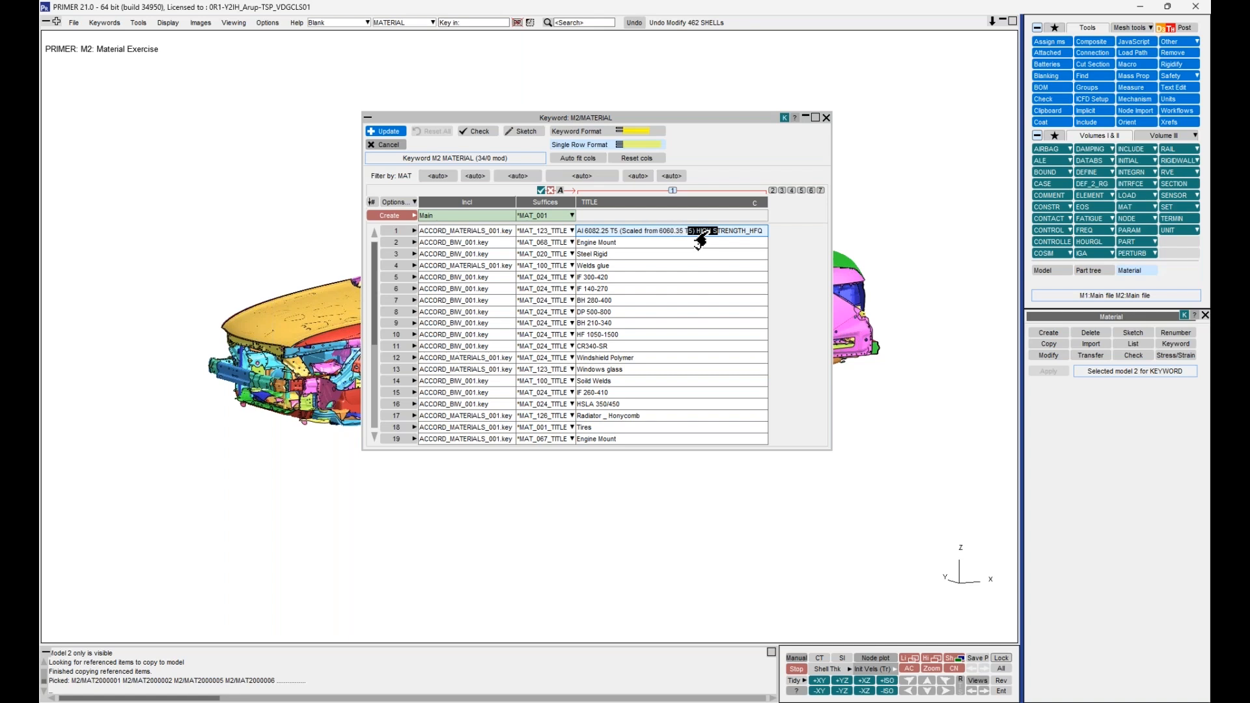
{"action": "key", "text": "shift+Home"}
{"action": "key", "text": "shift+End"}
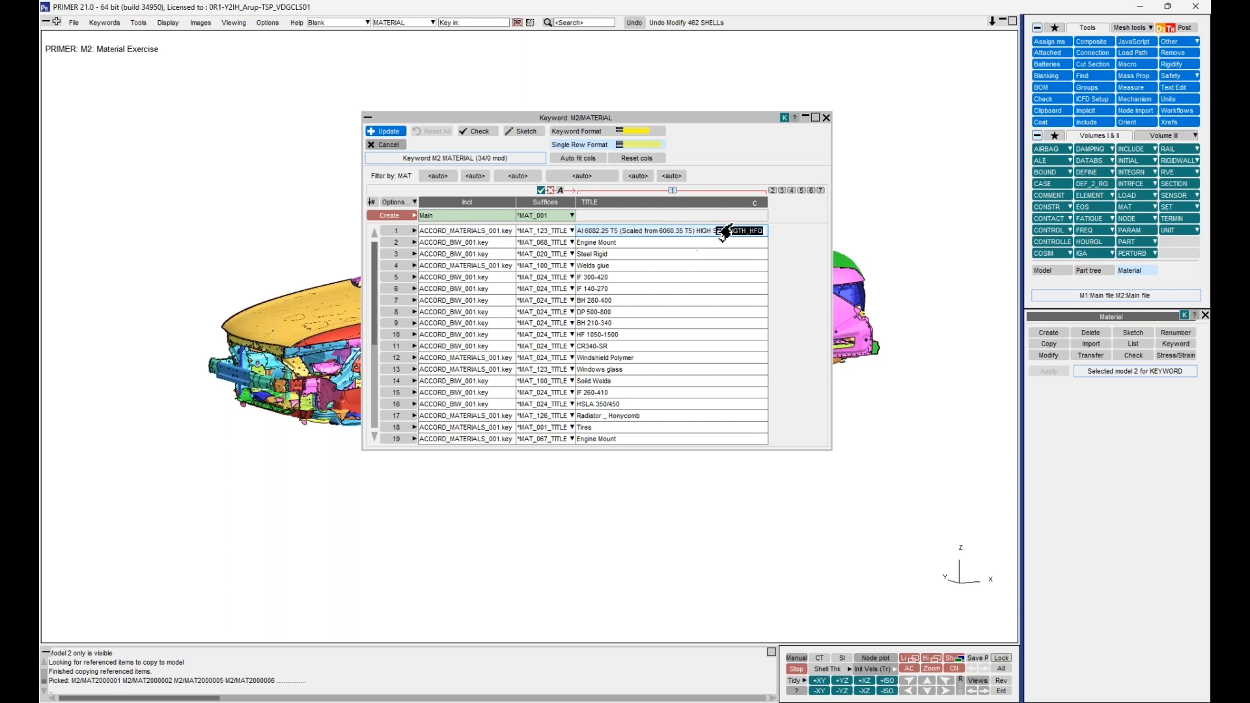
Move the cursor through the first material's title and select the text "6082.25 T5 (Scaled from 6060.35 T5)"
{"action": "left_click", "coordinate": [706, 231]}
{"action": "key", "text": "BackSpace"}
{"action": "key", "text": "Left"}
{"action": "key", "text": "Left"}
{"action": "key", "text": "Left"}
{"action": "key", "text": "Left"}
{"action": "key", "text": "Left"}
{"action": "key", "text": "Left"}
{"action": "key", "text": "Left"}
{"action": "key", "text": "Left"}
{"action": "key", "text": "Right"}
{"action": "key", "text": "Right"}
{"action": "key", "text": "Right"}
{"action": "key", "text": "Right"}
{"action": "key", "text": "Right"}
{"action": "key", "text": "Right"}
{"action": "key", "text": "Right"}
{"action": "key", "text": "Right"}
{"action": "key", "text": "Right"}
{"action": "key", "text": "Right"}
{"action": "key", "text": "Right"}
{"action": "key", "text": "BackSpace"}
{"action": "key", "text": "Right"}
{"action": "key", "text": "Right"}
{"action": "key", "text": "Right"}
{"action": "key", "text": "shift+Left"}
{"action": "key", "text": "shift+Left"}
{"action": "key", "text": "shift+Left"}
{"action": "key", "text": "shift+Left"}
{"action": "key", "text": "shift+Left"}
{"action": "key", "text": "shift+Left"}
{"action": "key", "text": "shift+Left"}
{"action": "key", "text": "shift+Left"}
{"action": "key", "text": "shift+Left"}
{"action": "key", "text": "shift+Left"}
{"action": "key", "text": "shift+Left"}
{"action": "key", "text": "shift+Left"}
{"action": "key", "text": "shift+Left"}
{"action": "key", "text": "shift+Left"}
{"action": "key", "text": "shift+Left"}
{"action": "key", "text": "shift+Left"}
{"action": "key", "text": "shift+Left"}
{"action": "key", "text": "shift+Left"}
{"action": "key", "text": "shift+Left"}
{"action": "key", "text": "shift+Left"}
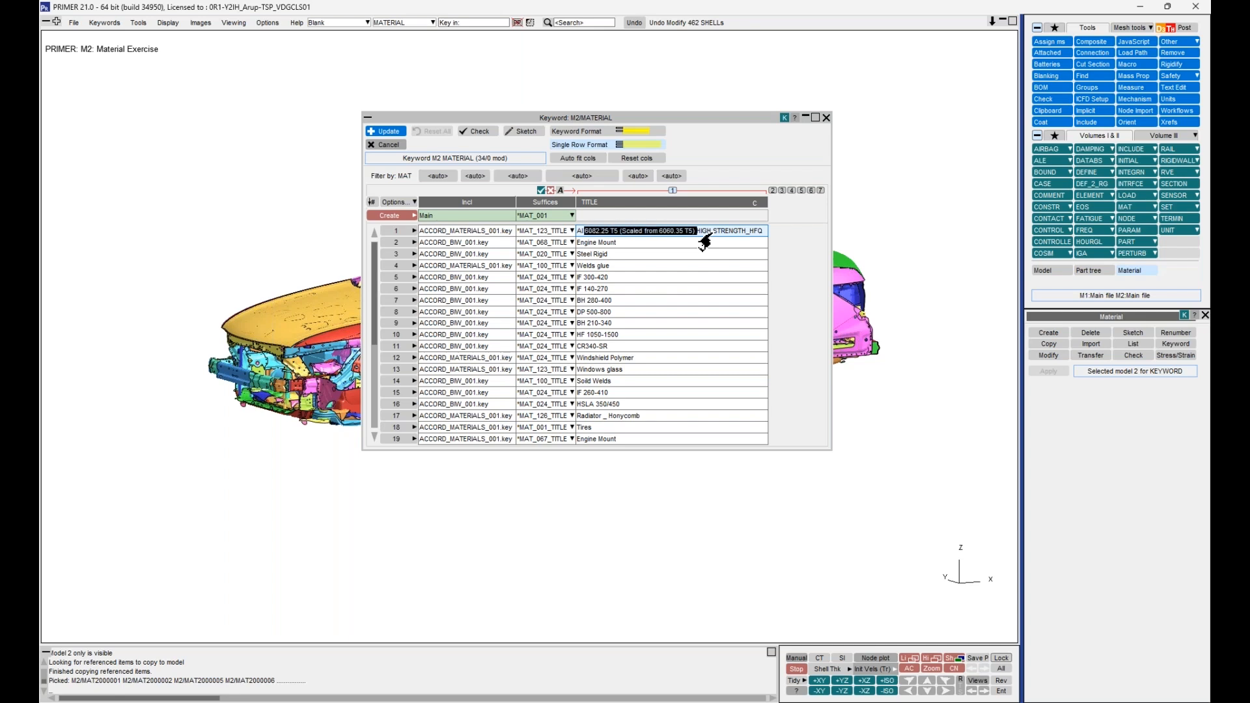
Extend and shrink the text selection in the first material's title towards its end and back, character by character
{"action": "key", "text": "shift+Right"}
{"action": "key", "text": "shift+Right"}
{"action": "key", "text": "shift+Right"}
{"action": "key", "text": "shift+Right"}
{"action": "key", "text": "shift+Right"}
{"action": "key", "text": "shift+Right"}
{"action": "key", "text": "shift+Right"}
{"action": "key", "text": "shift+Right"}
{"action": "key", "text": "shift+Right"}
{"action": "key", "text": "shift+Right"}
{"action": "key", "text": "shift+Right"}
{"action": "key", "text": "shift+Right"}
{"action": "key", "text": "shift+Right"}
{"action": "key", "text": "shift+Right"}
{"action": "key", "text": "shift+Right"}
{"action": "key", "text": "shift+Right"}
{"action": "key", "text": "shift+Right"}
{"action": "key", "text": "shift+Right"}
{"action": "key", "text": "shift+Right"}
{"action": "key", "text": "shift+Right"}
{"action": "key", "text": "shift+Right"}
{"action": "key", "text": "shift+Right"}
{"action": "key", "text": "shift+Right"}
{"action": "key", "text": "shift+Right"}
{"action": "key", "text": "shift+Right"}
{"action": "key", "text": "shift+Right"}
{"action": "key", "text": "shift+Right"}
{"action": "key", "text": "shift+Right"}
{"action": "key", "text": "shift+Right"}
{"action": "key", "text": "shift+Right"}
{"action": "key", "text": "shift+Right"}
{"action": "key", "text": "shift+Right"}
{"action": "key", "text": "shift+Right"}
{"action": "key", "text": "shift+Right"}
{"action": "key", "text": "shift+Right"}
{"action": "key", "text": "shift+Right"}
{"action": "key", "text": "shift+Right"}
{"action": "key", "text": "shift+Right"}
{"action": "key", "text": "shift+Right"}
{"action": "key", "text": "shift+Right"}
{"action": "key", "text": "shift+Left"}
{"action": "key", "text": "shift+Left"}
{"action": "key", "text": "shift+Left"}
{"action": "key", "text": "shift+Left"}
{"action": "key", "text": "shift+Left"}
{"action": "key", "text": "shift+Left"}
{"action": "key", "text": "shift+Left"}
{"action": "key", "text": "shift+Left"}
{"action": "key", "text": "shift+Left"}
{"action": "key", "text": "shift+Left"}
{"action": "key", "text": "shift+Left"}
{"action": "key", "text": "shift+Left"}
{"action": "key", "text": "shift+Left"}
{"action": "key", "text": "shift+Left"}
{"action": "key", "text": "shift+Left"}
{"action": "key", "text": "shift+Left"}
{"action": "key", "text": "shift+Left"}
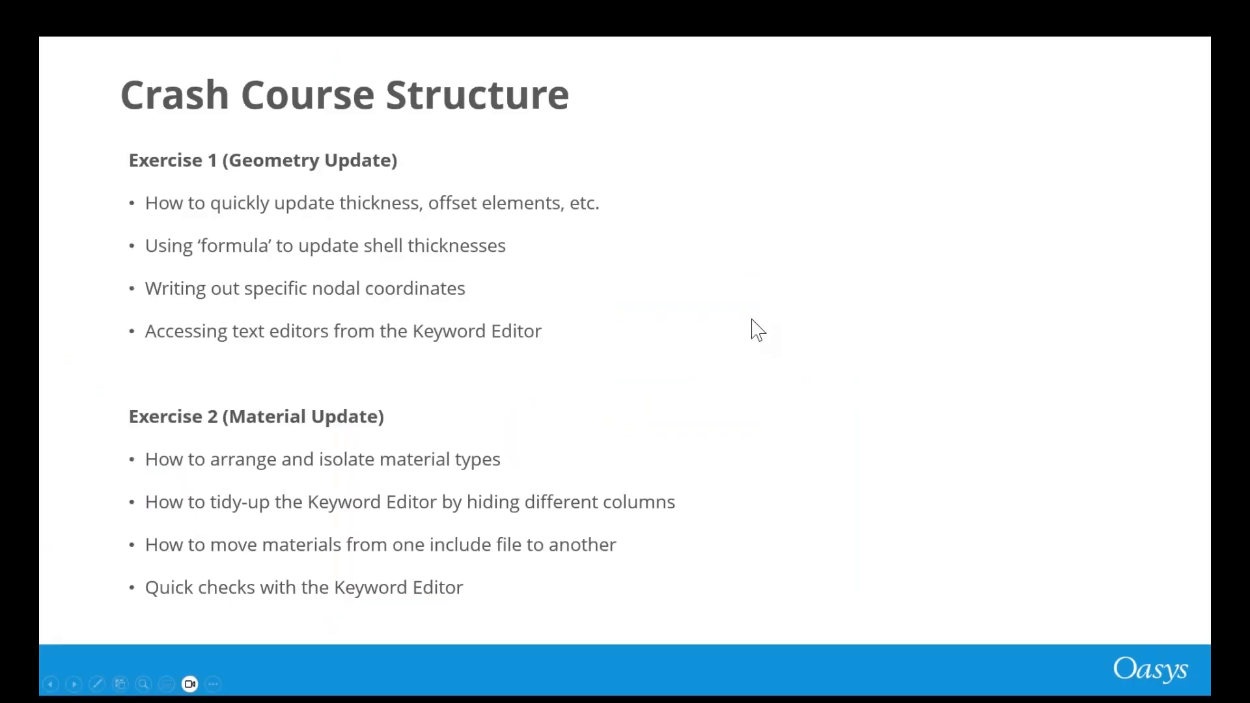
{"action": "left_click", "coordinate": [751, 319]}
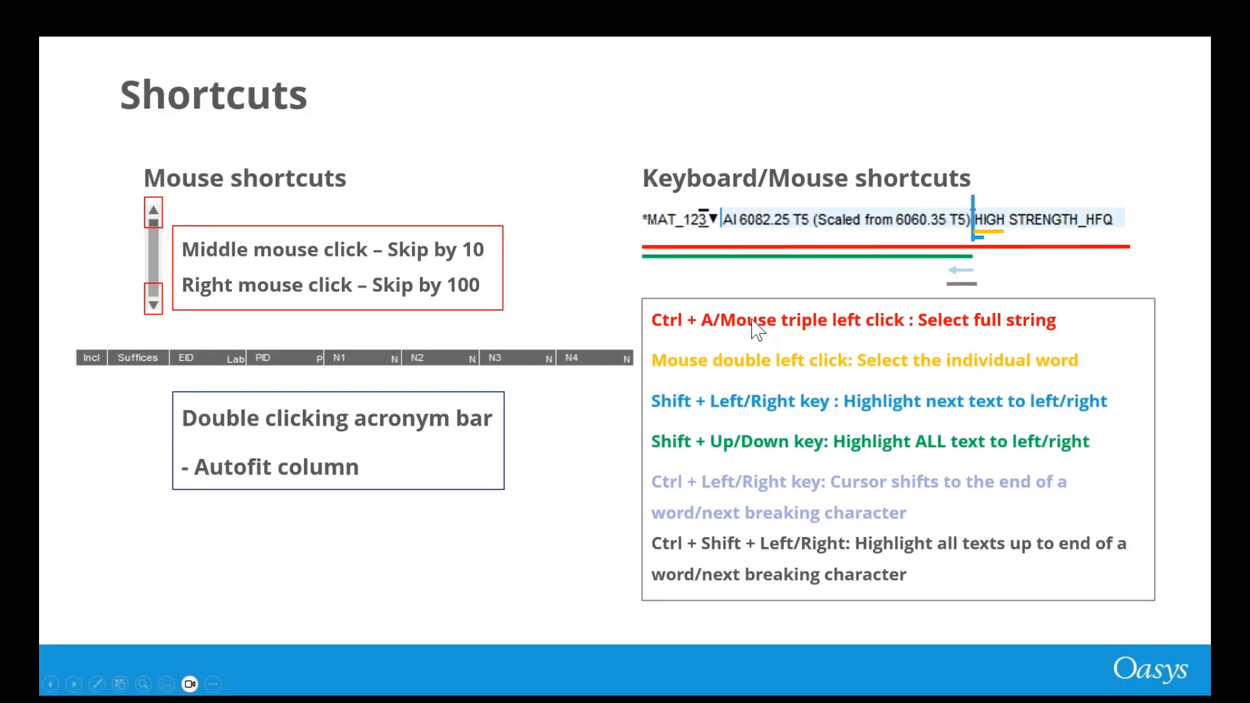
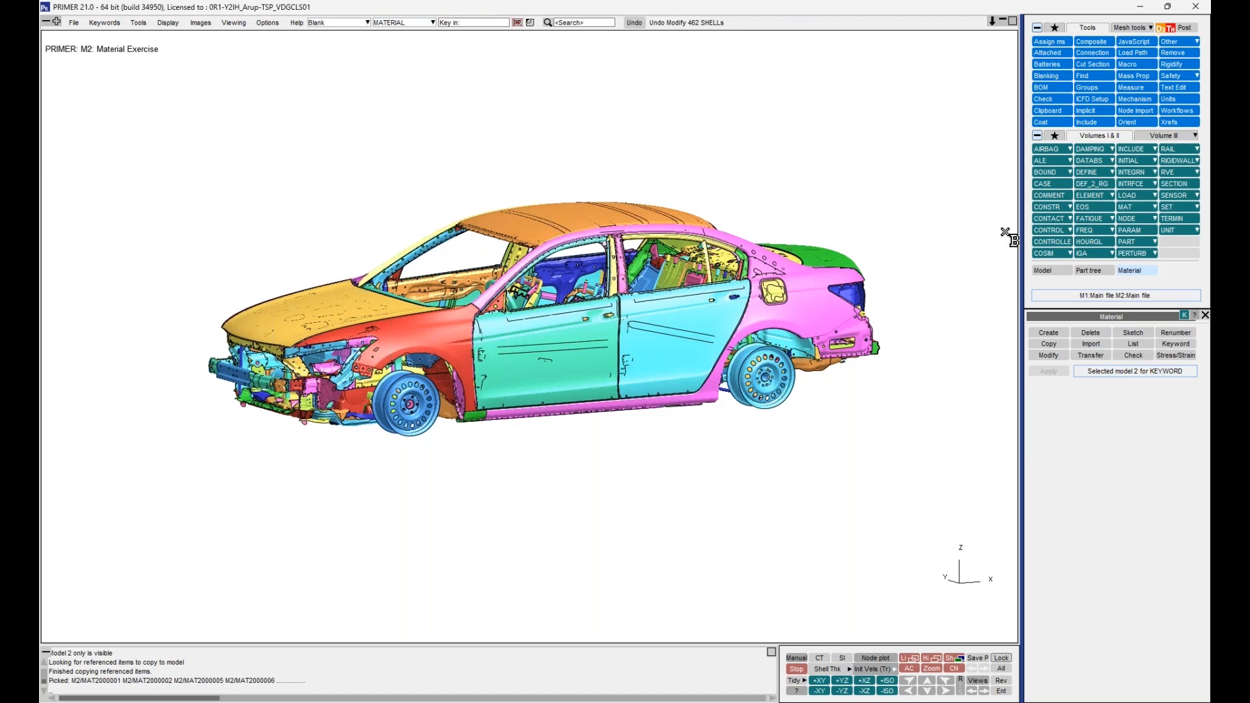
Display only model M1, the Extrusion Exercise, and fit its bumper beam to the view
{"action": "left_click", "coordinate": [1043, 270]}
{"action": "left_click_drag", "start_coordinate": [559, 263], "coordinate": [569, 273], "text": "shift"}
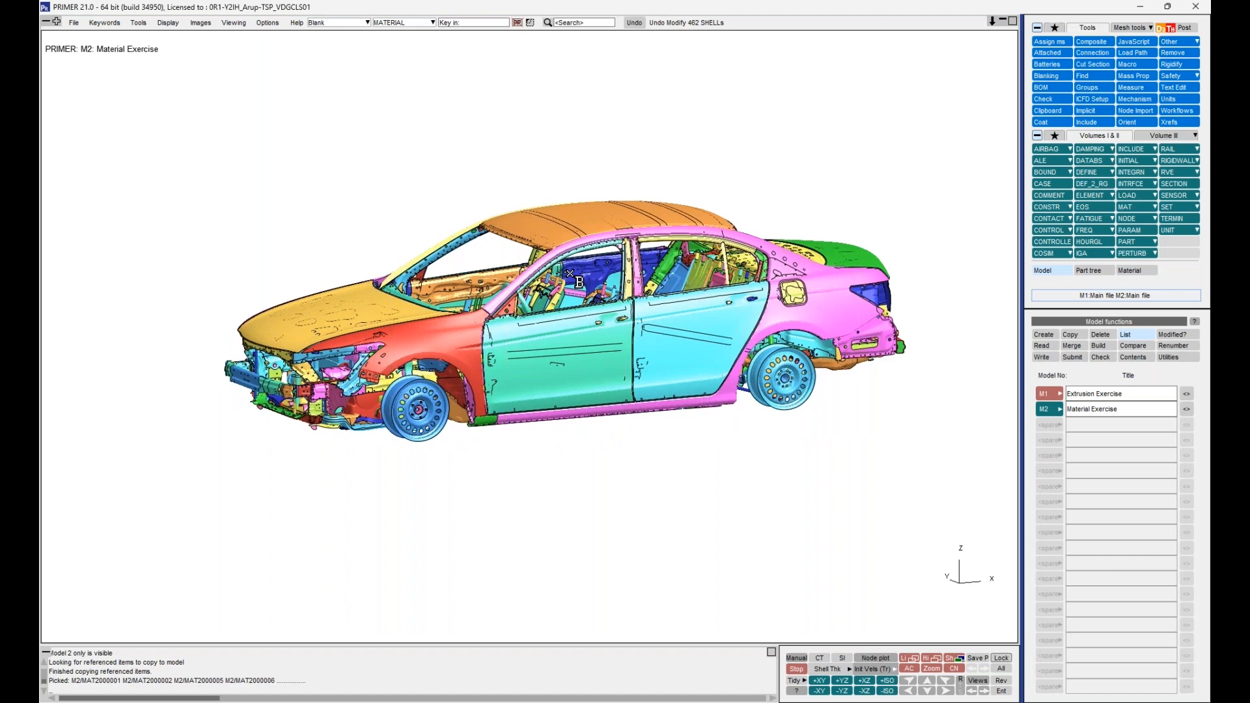
{"action": "key", "text": "Page_Down"}
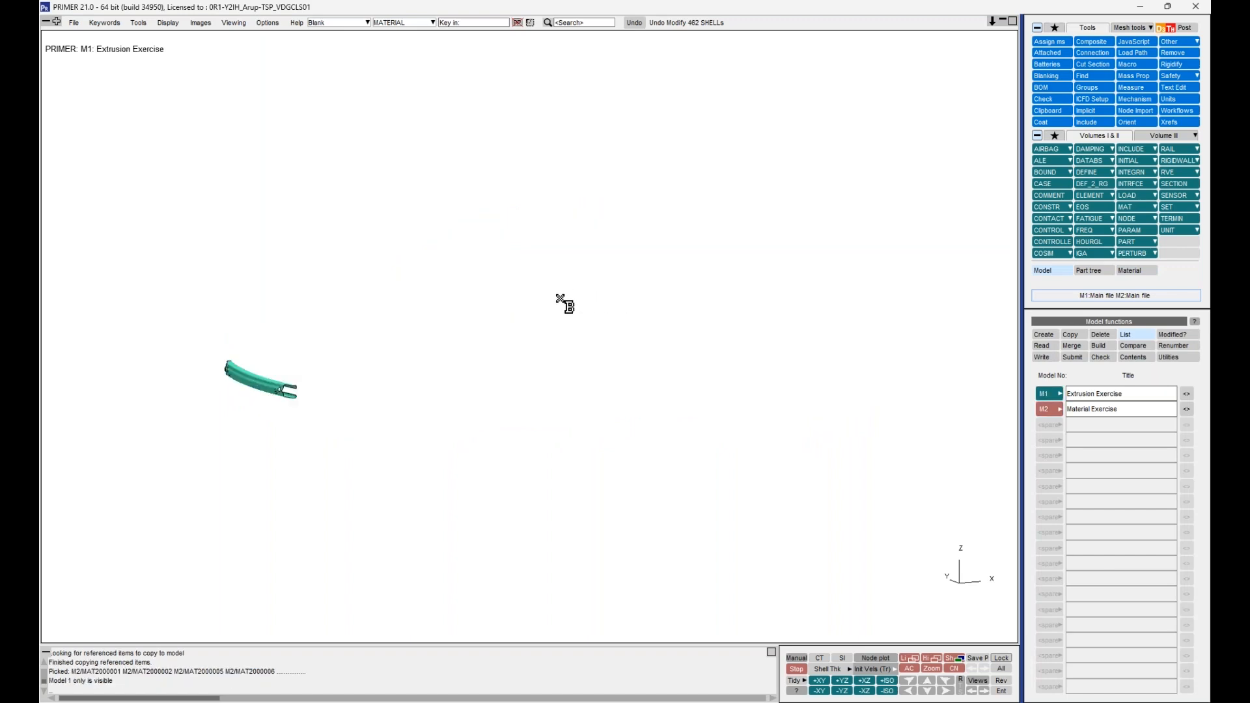
{"action": "key", "text": "a"}
{"action": "left_click_drag", "start_coordinate": [490, 310], "coordinate": [511, 302], "text": "shift"}
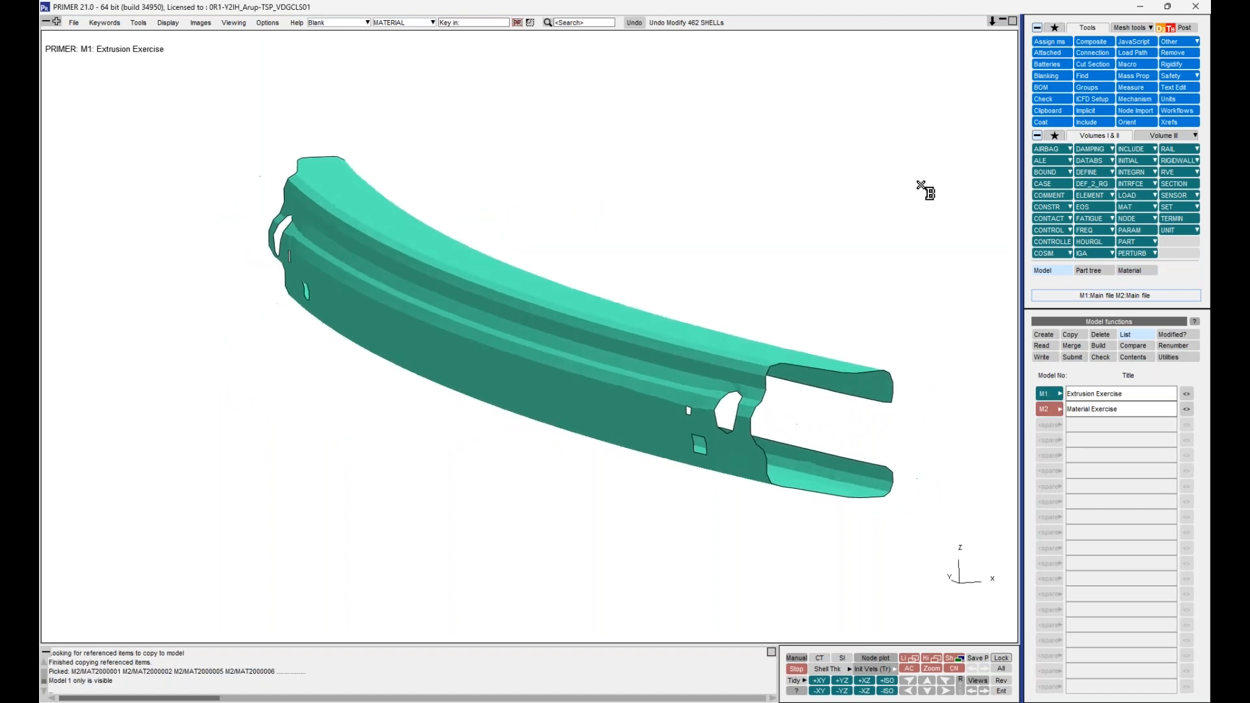
Open the nodes of model M1 in the keyword editor and select all the bumper beam's nodes with an area pick
{"action": "left_click", "coordinate": [1121, 219]}
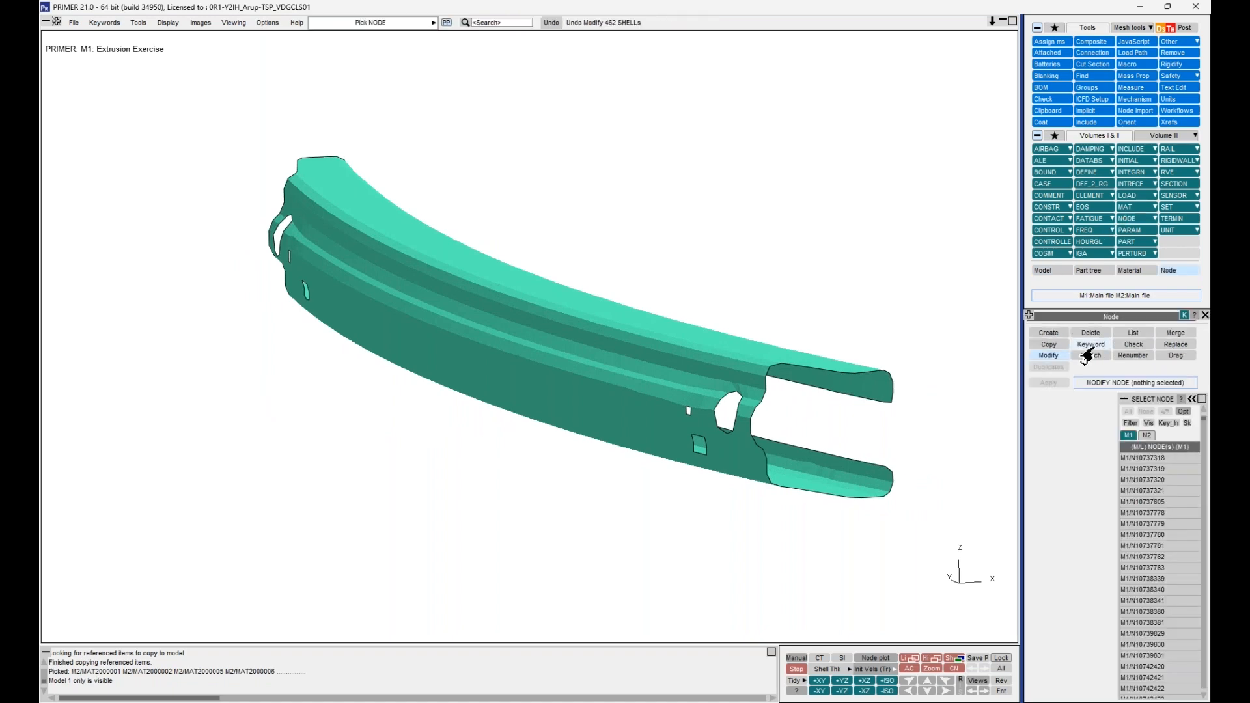
{"action": "left_click", "coordinate": [1089, 345]}
{"action": "left_click_drag", "start_coordinate": [539, 298], "coordinate": [472, 338], "text": "shift"}
{"action": "left_click", "coordinate": [691, 260]}
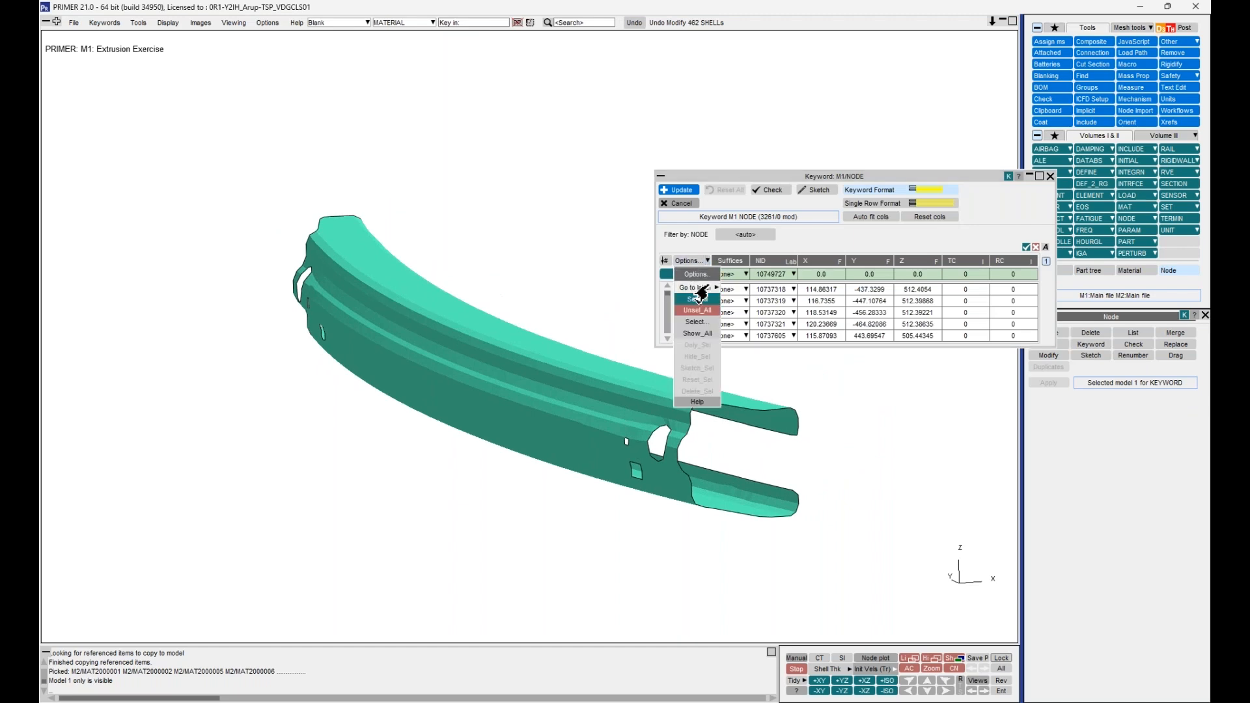
{"action": "left_click", "coordinate": [693, 324]}
{"action": "left_click_drag", "start_coordinate": [209, 176], "coordinate": [794, 534]}
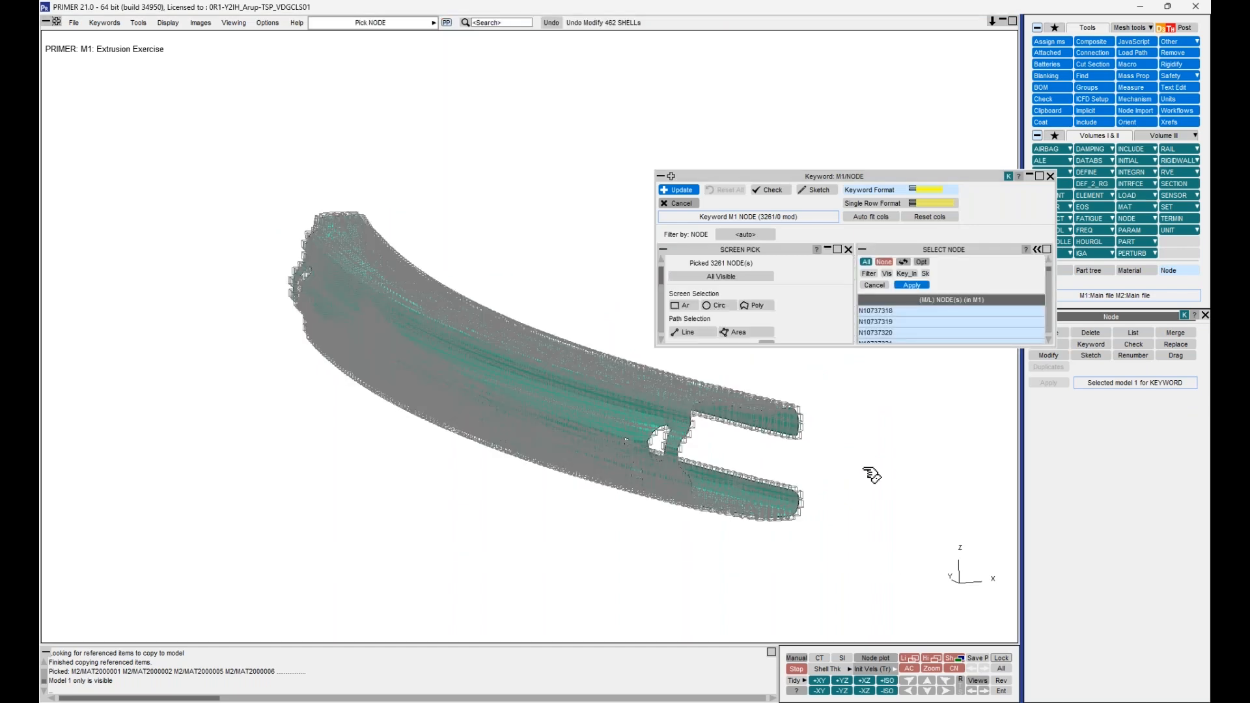
{"action": "left_click", "coordinate": [901, 290]}
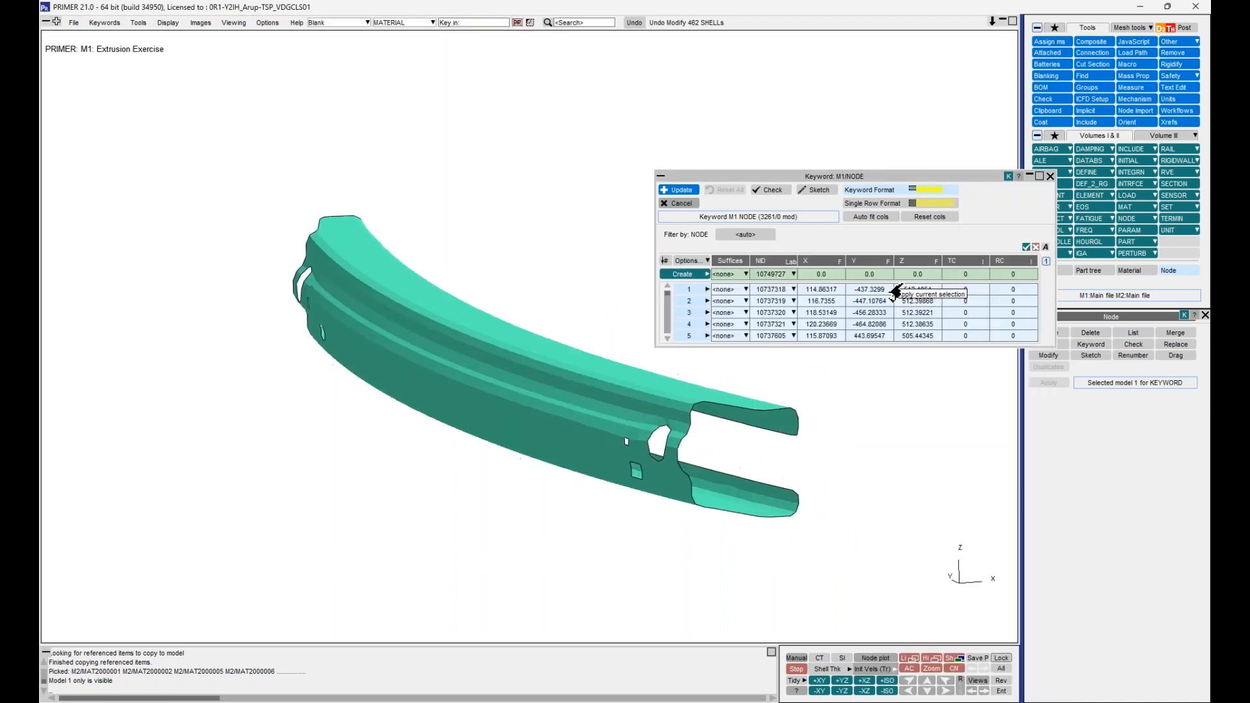
Examine the format and layout options for exporting the selected nodes to a file, and close the export and the node keyword editor
{"action": "right_click", "coordinate": [687, 303]}
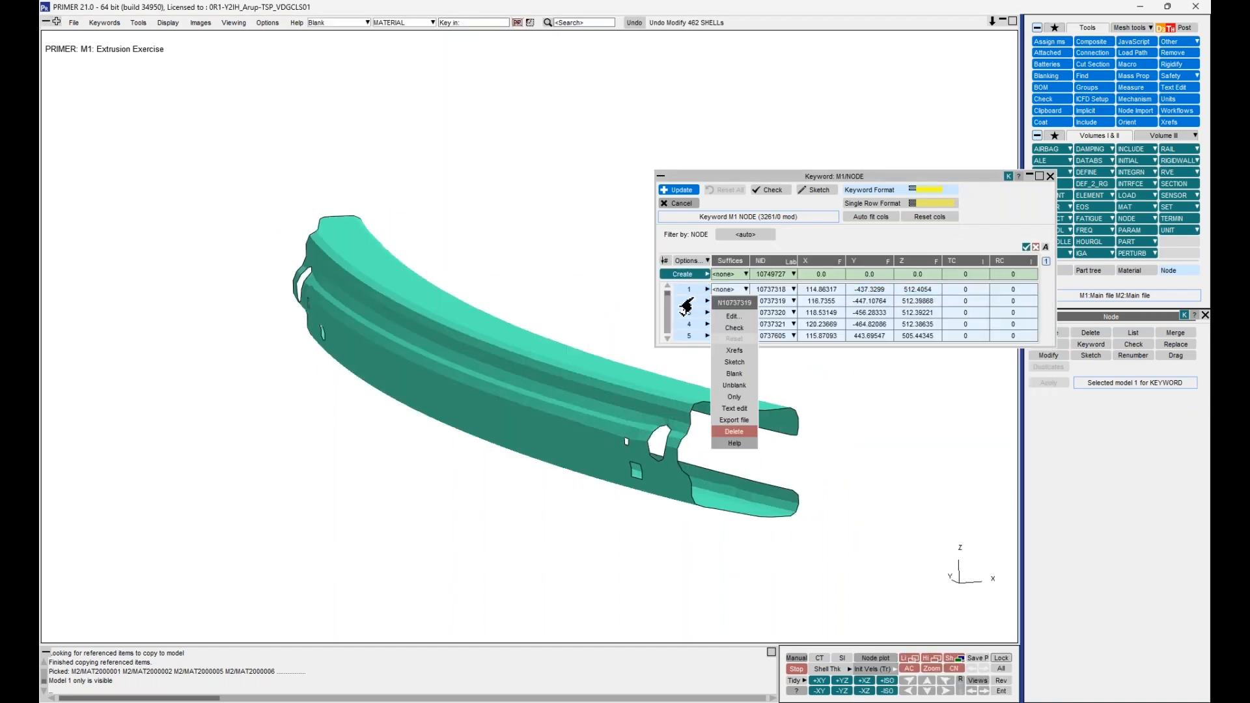
{"action": "left_click", "coordinate": [734, 420]}
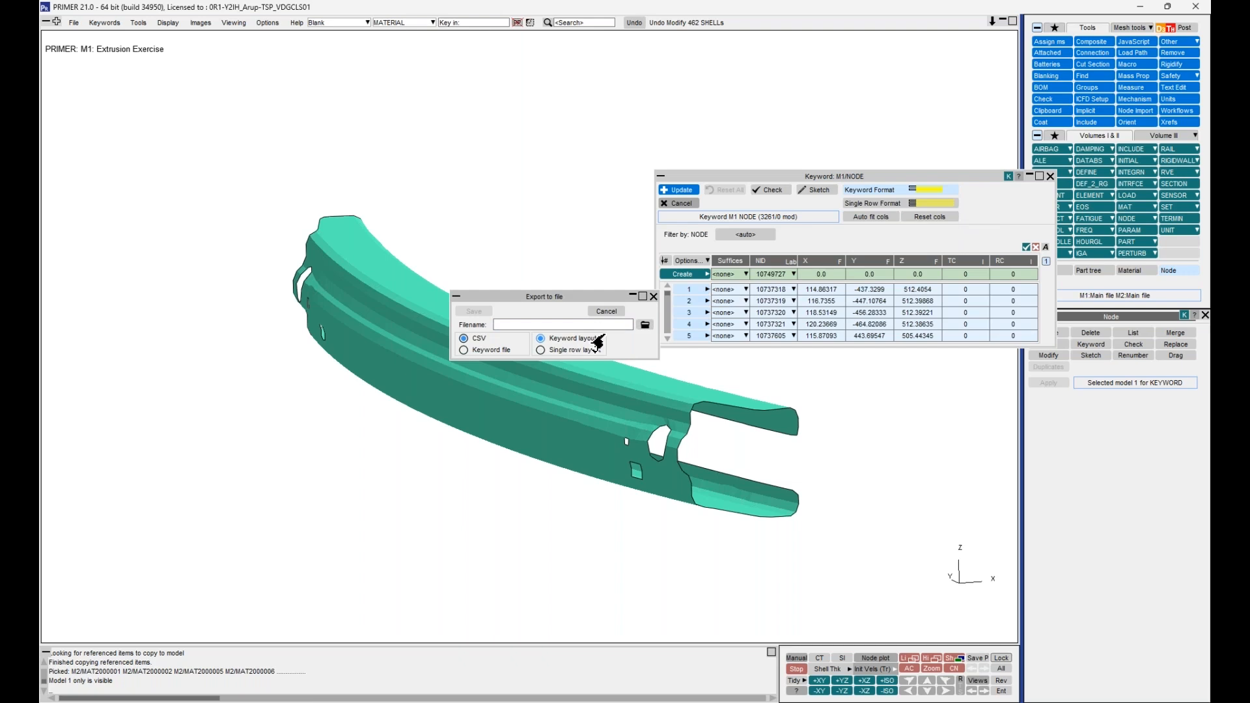
{"action": "left_click", "coordinate": [655, 297]}
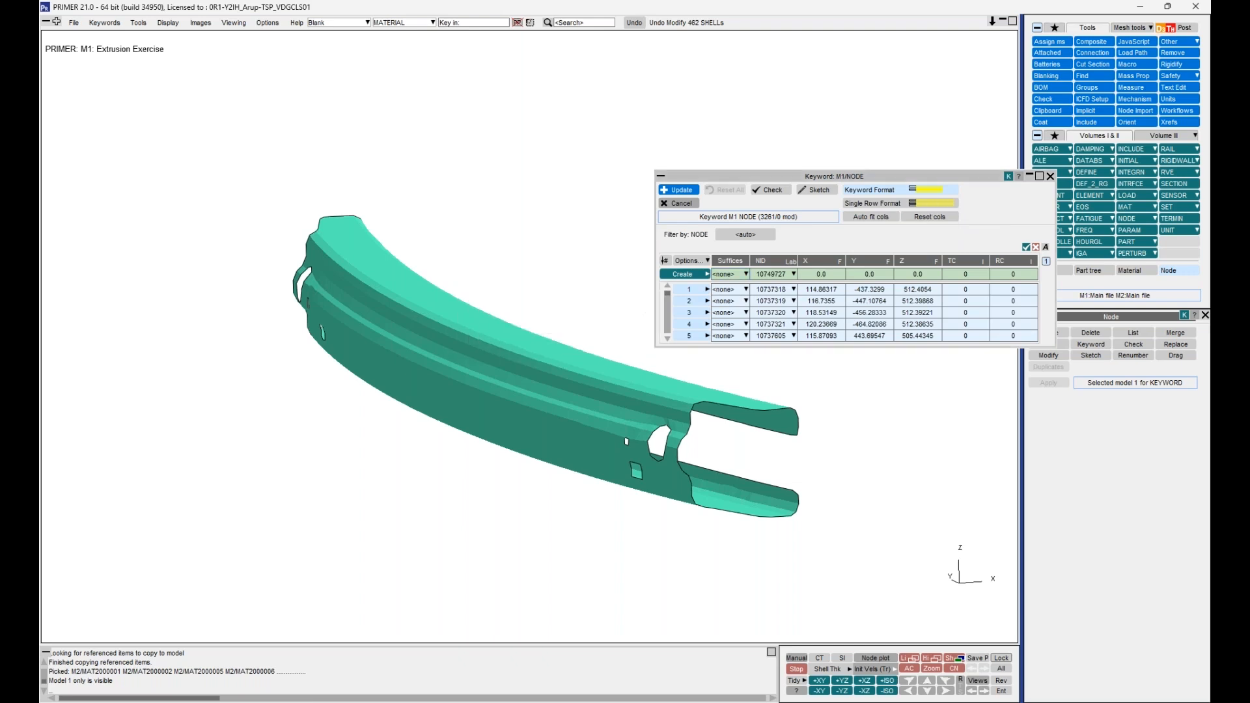
{"action": "left_click", "coordinate": [1049, 176]}
Display only model M2 and show its materials in the keyword editor in single row format
{"action": "left_click", "coordinate": [1047, 272]}
{"action": "key", "text": "Page_Up"}
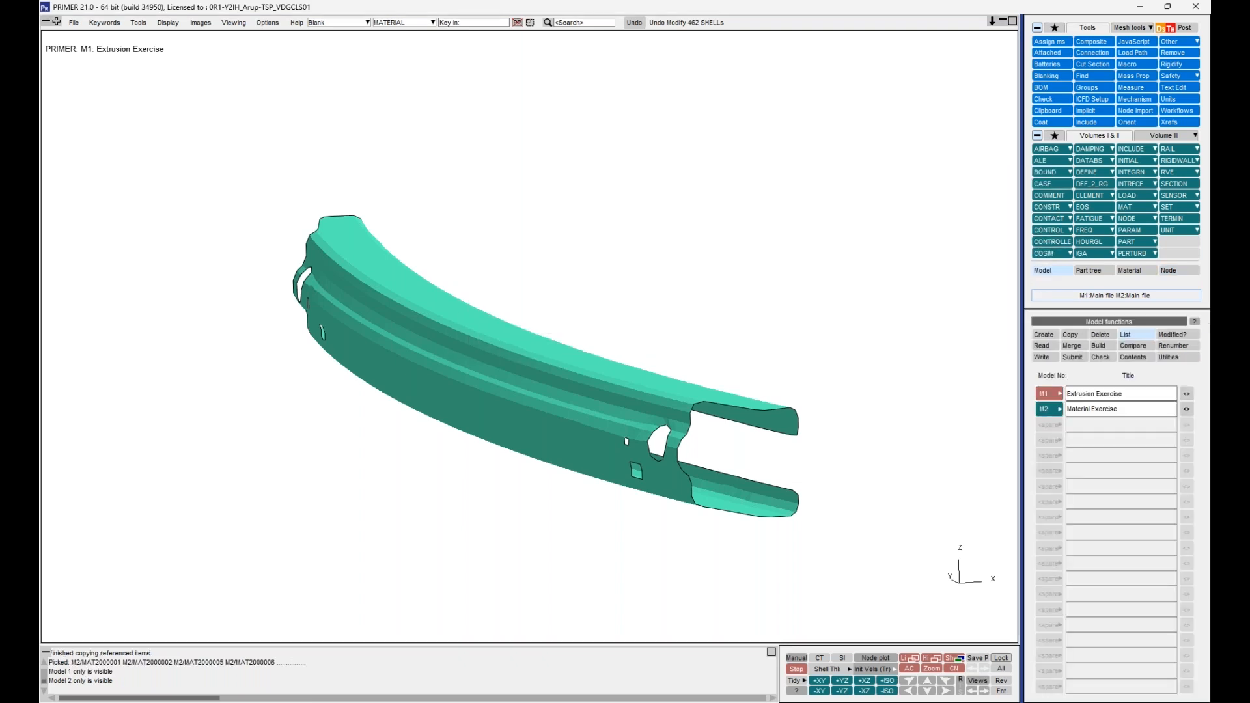
{"action": "left_click", "coordinate": [1120, 271]}
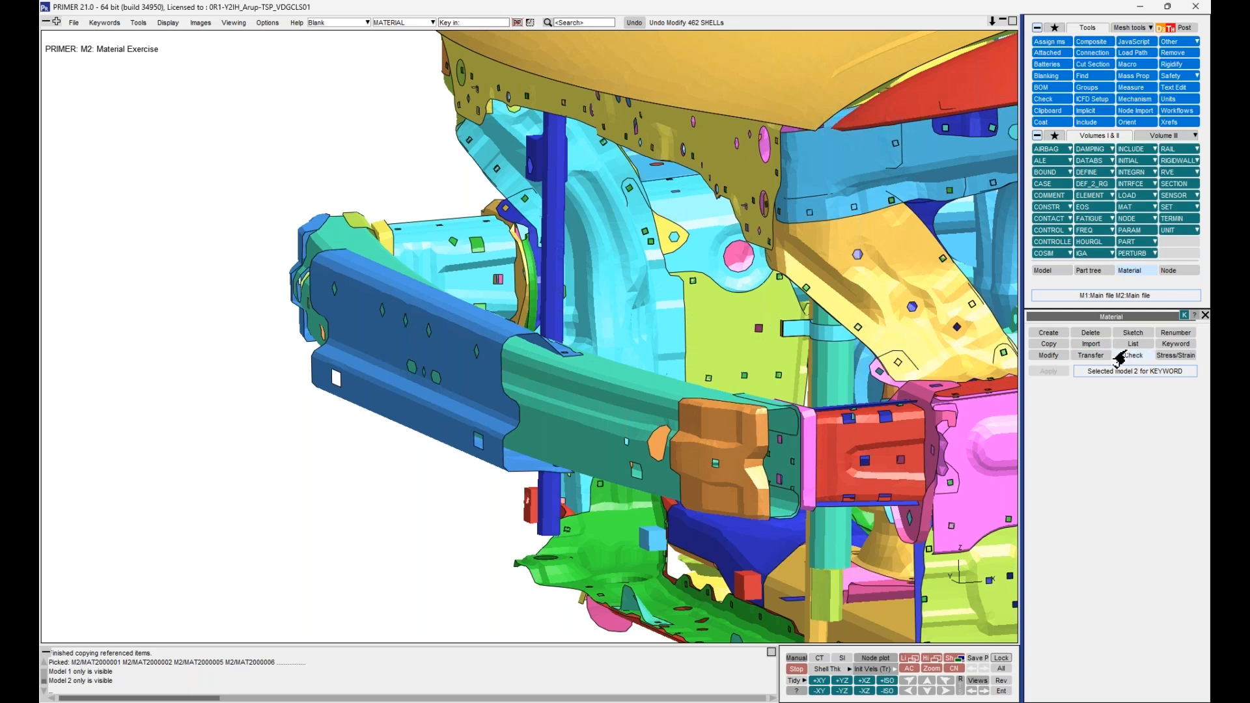
{"action": "left_click", "coordinate": [1165, 345]}
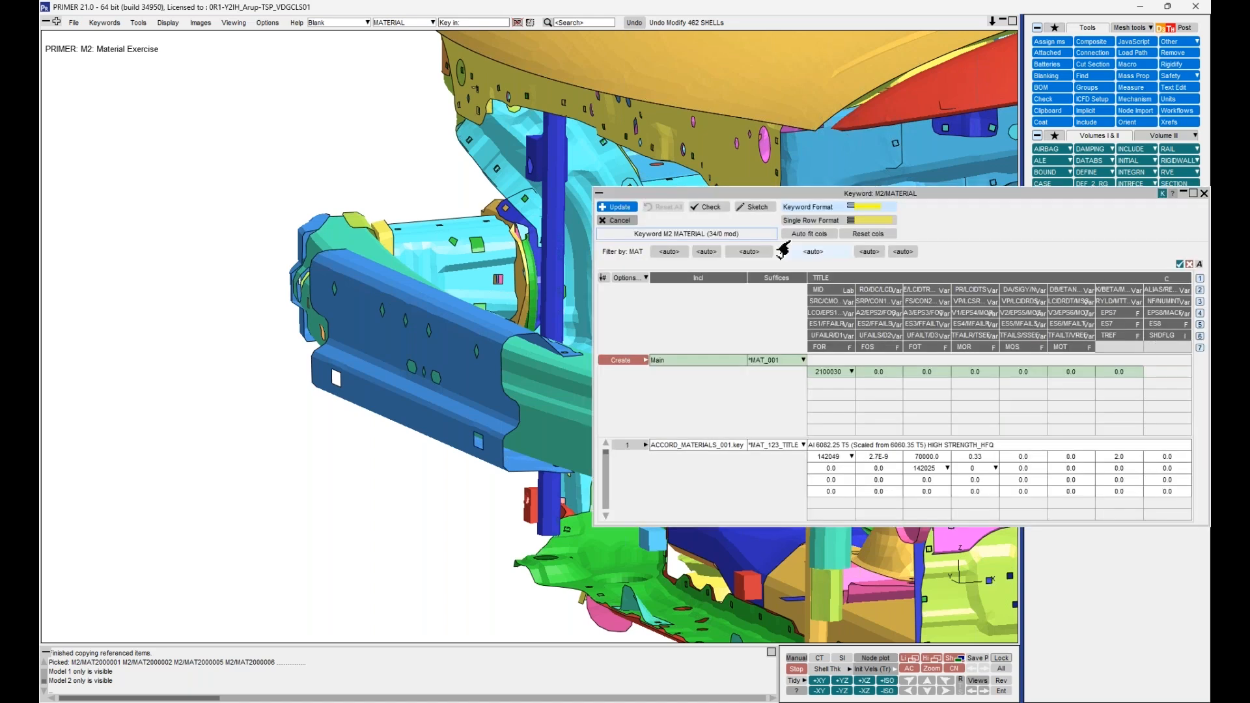
{"action": "left_click_drag", "start_coordinate": [815, 190], "coordinate": [640, 102]}
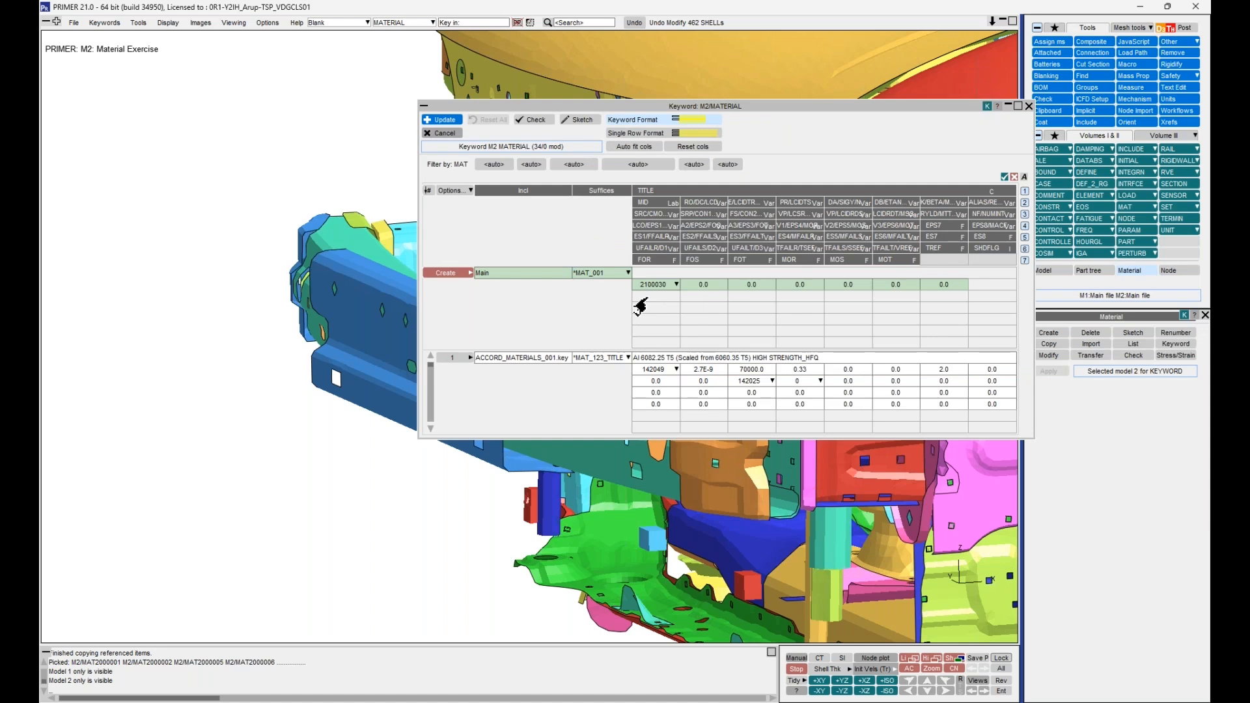
{"action": "left_click", "coordinate": [635, 132]}
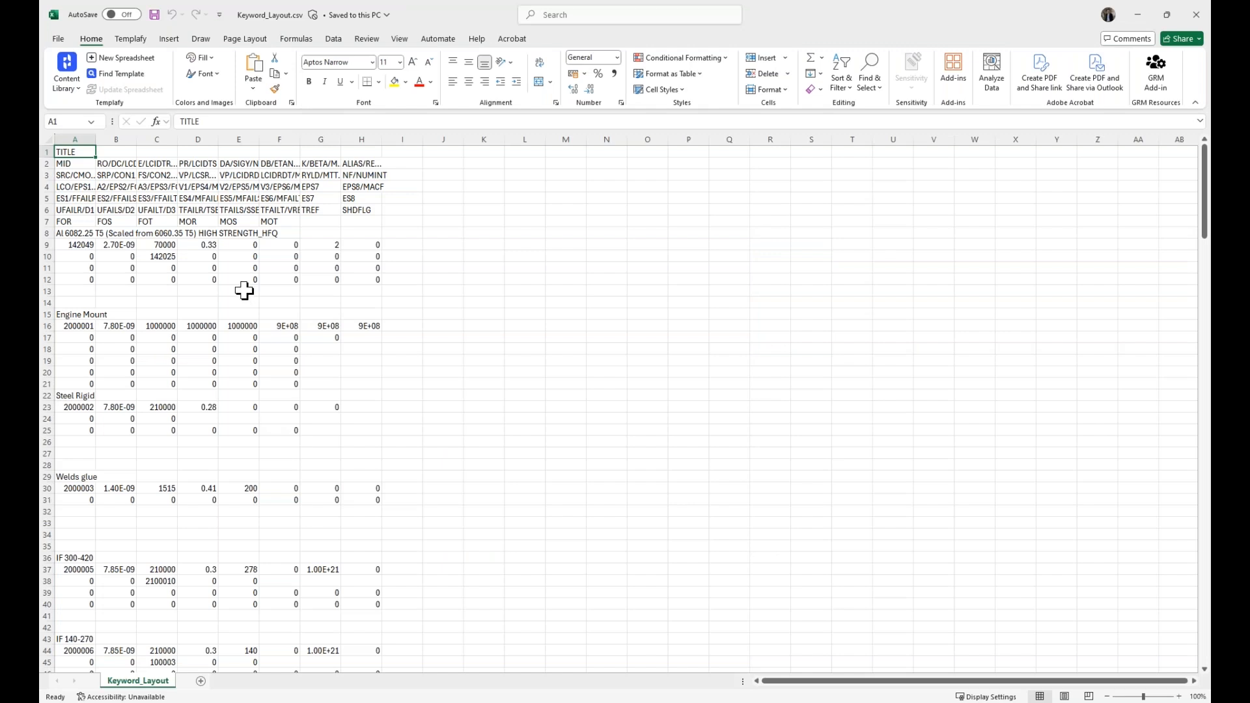
Switch to Excel and examine how Keyword_Layout.csv spreads each material's data over several rows
{"action": "left_click_drag", "start_coordinate": [81, 244], "coordinate": [362, 256]}
{"action": "left_click", "coordinate": [116, 272]}
{"action": "left_click_drag", "start_coordinate": [72, 233], "coordinate": [375, 280]}
{"action": "left_click_drag", "start_coordinate": [82, 316], "coordinate": [358, 377]}
{"action": "scroll", "coordinate": [296, 333], "scroll_direction": "down", "scroll_amount": 2}
{"action": "scroll", "coordinate": [296, 333], "scroll_direction": "down", "scroll_amount": 6}
{"action": "scroll", "coordinate": [293, 323], "scroll_direction": "up", "scroll_amount": 8}
{"action": "left_click", "coordinate": [279, 291]}
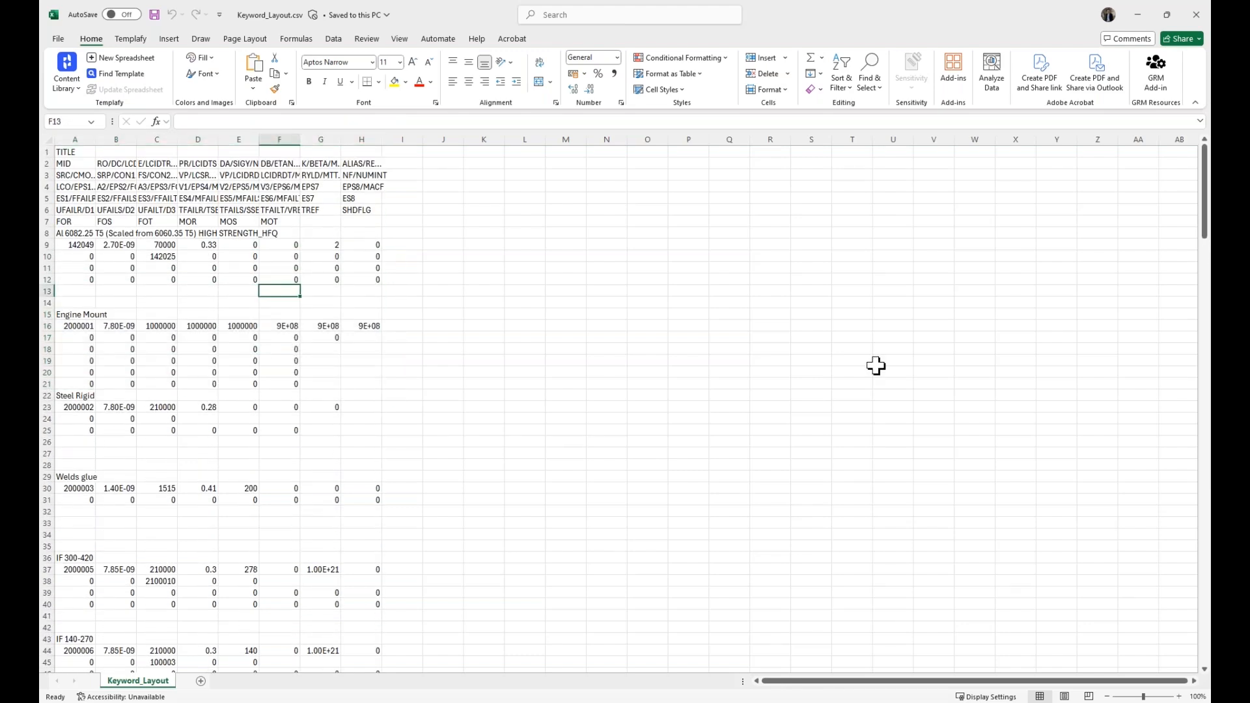
Switch to Single_Row_Layout.csv and examine how each material's data fills one row and each parameter its own column
{"action": "key", "text": "alt+Tab"}
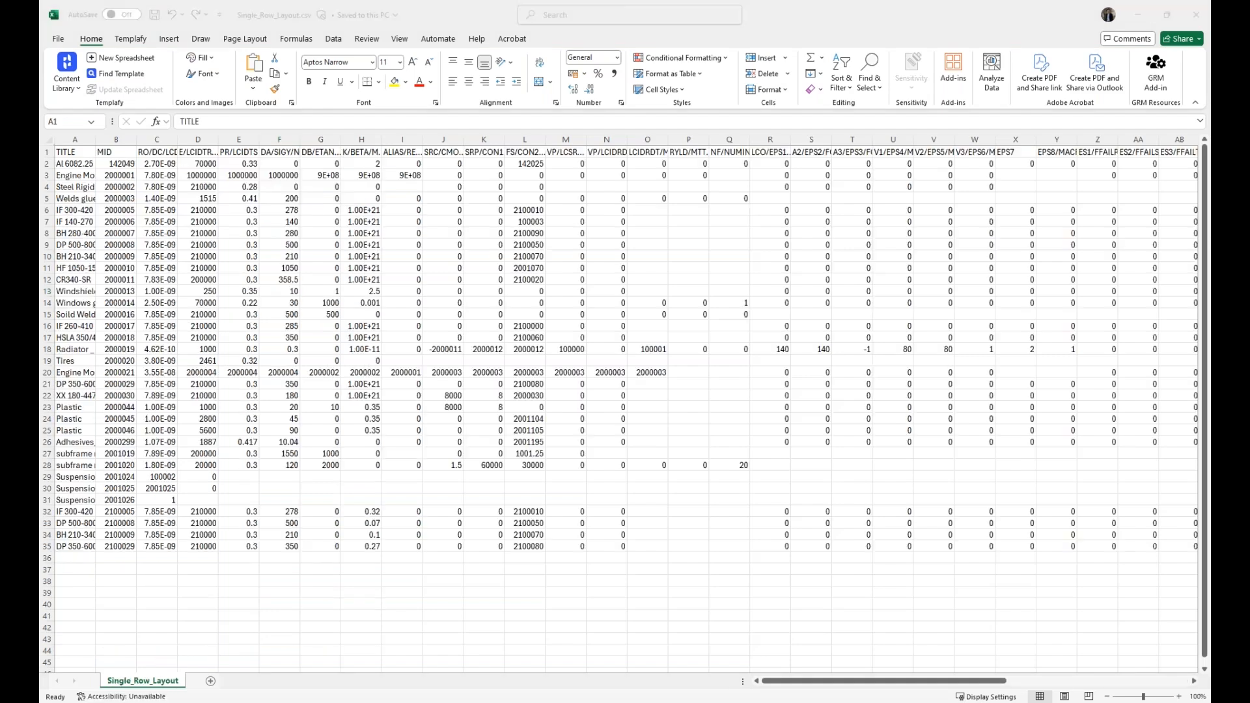
{"action": "left_click_drag", "start_coordinate": [81, 165], "coordinate": [908, 166]}
{"action": "left_click_drag", "start_coordinate": [73, 177], "coordinate": [908, 187]}
{"action": "left_click", "coordinate": [729, 221]}
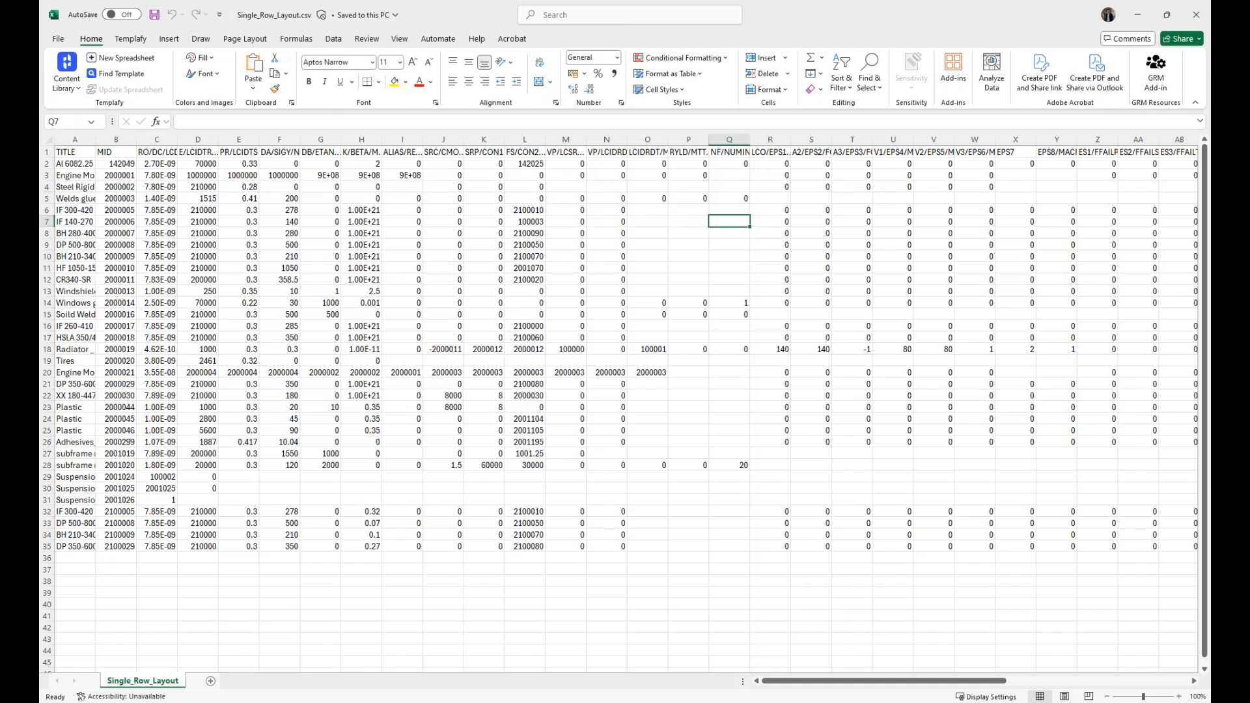
{"action": "left_click_drag", "start_coordinate": [606, 139], "coordinate": [933, 140]}
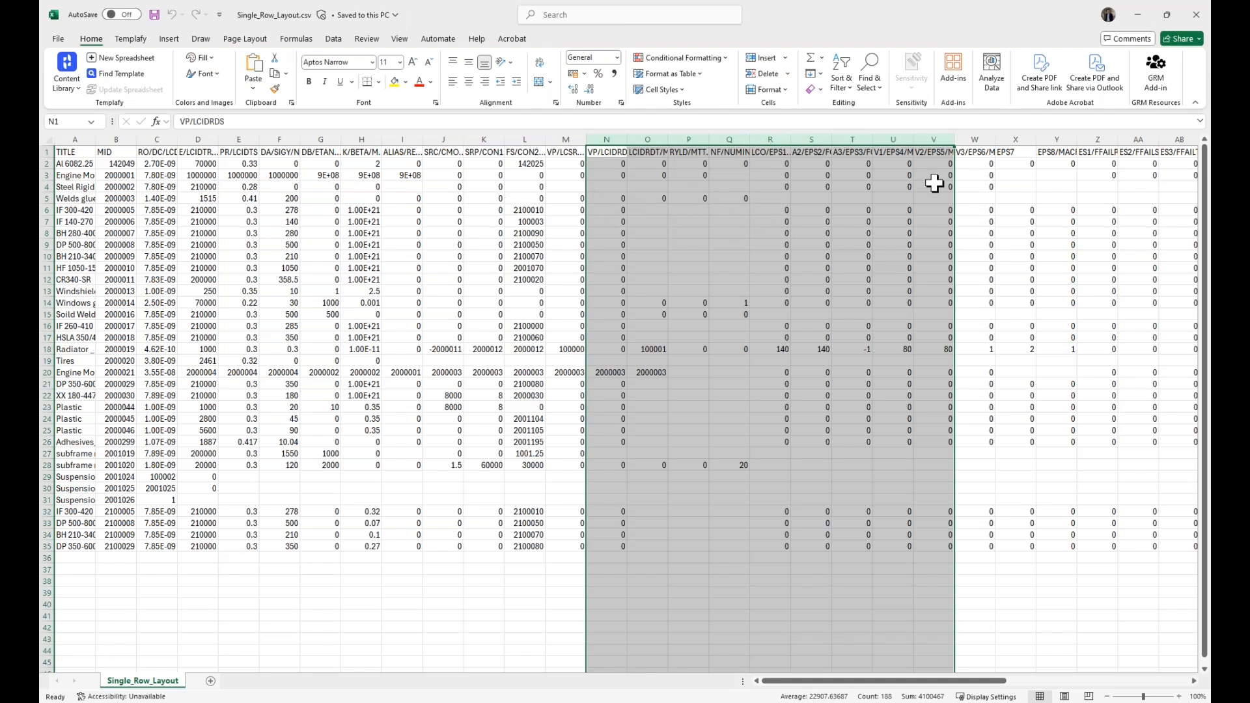
{"action": "left_click", "coordinate": [996, 187]}
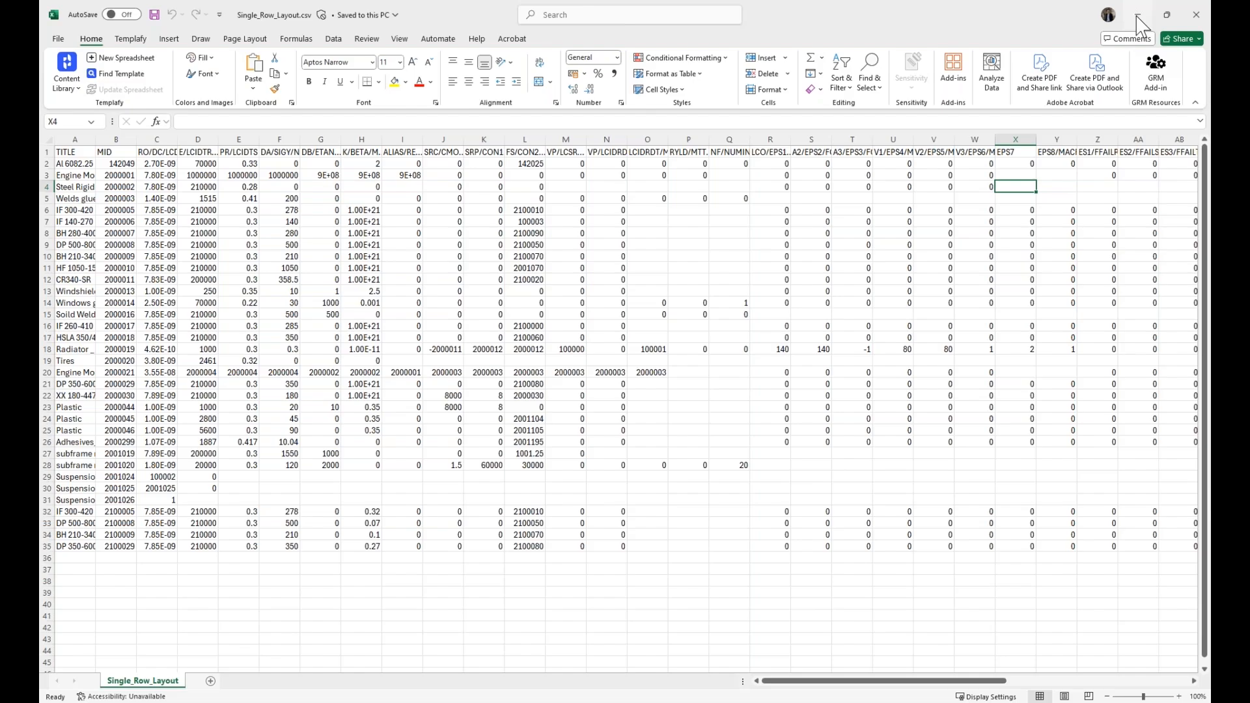
Minimize both spreadsheet windows and switch to the running PowerPoint slide show
{"action": "left_click", "coordinate": [1138, 15]}
{"action": "left_click", "coordinate": [1137, 14]}
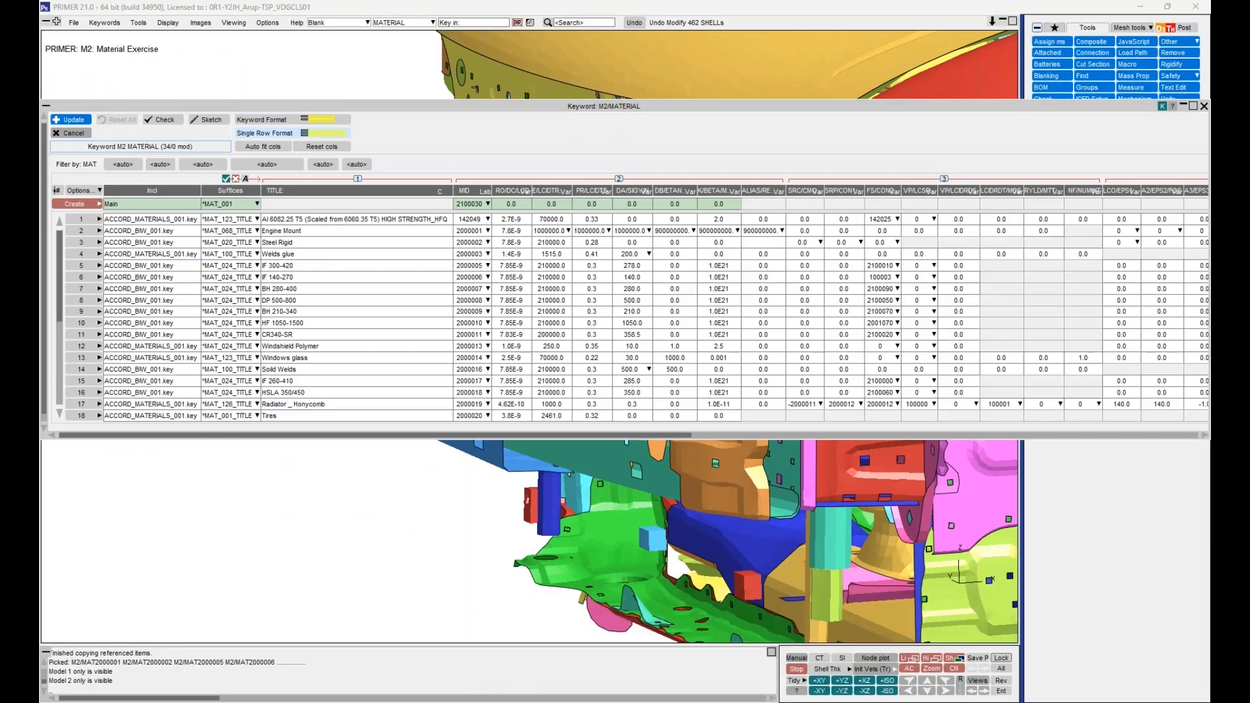
{"action": "mouse_move", "coordinate": [734, 674]}
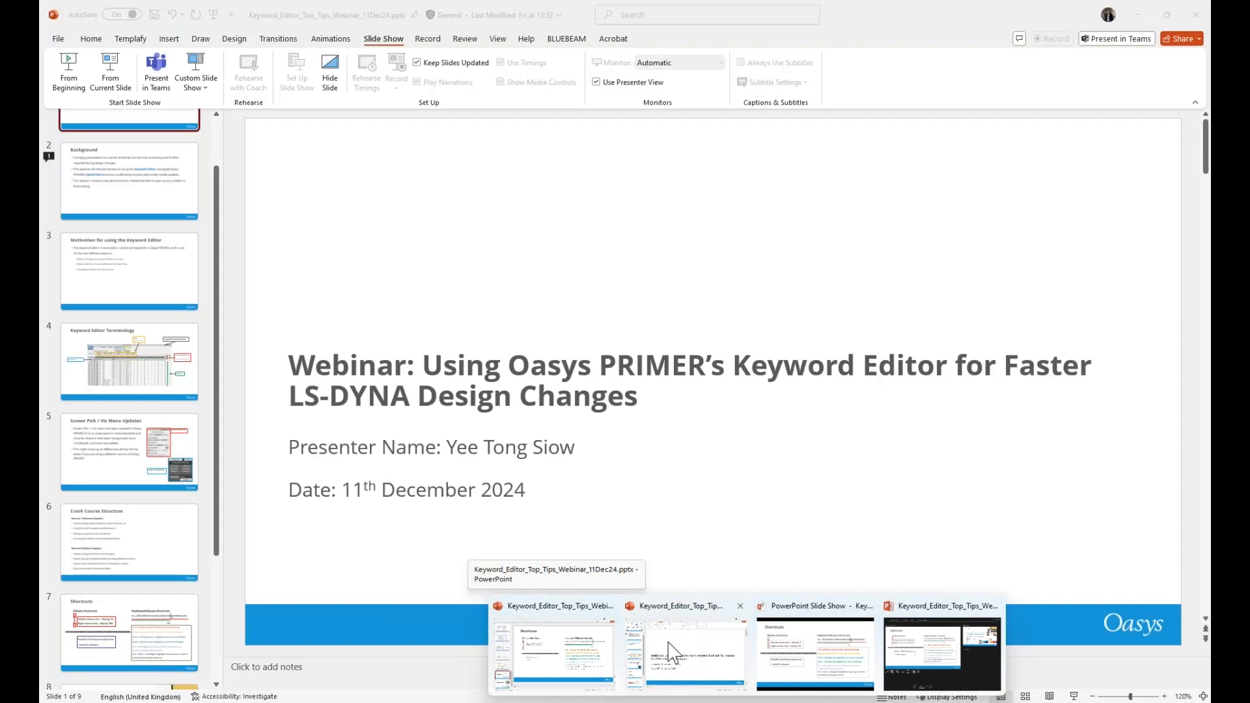
{"action": "left_click", "coordinate": [786, 638]}
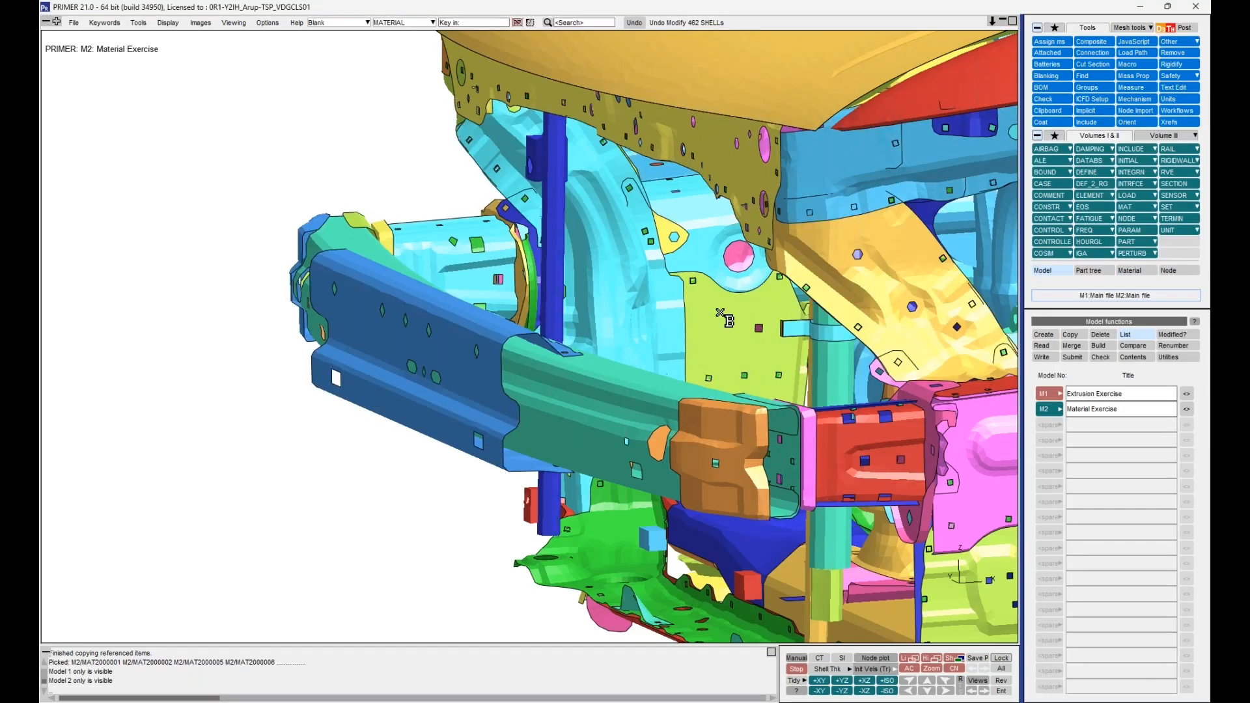
In PRIMER, display only model M1, set quick-pick to Section, and open the bumper beam's section for modification beside the beam
{"action": "key", "text": "Page_Down"}
{"action": "middle_click_drag", "start_coordinate": [681, 319], "coordinate": [999, 265]}
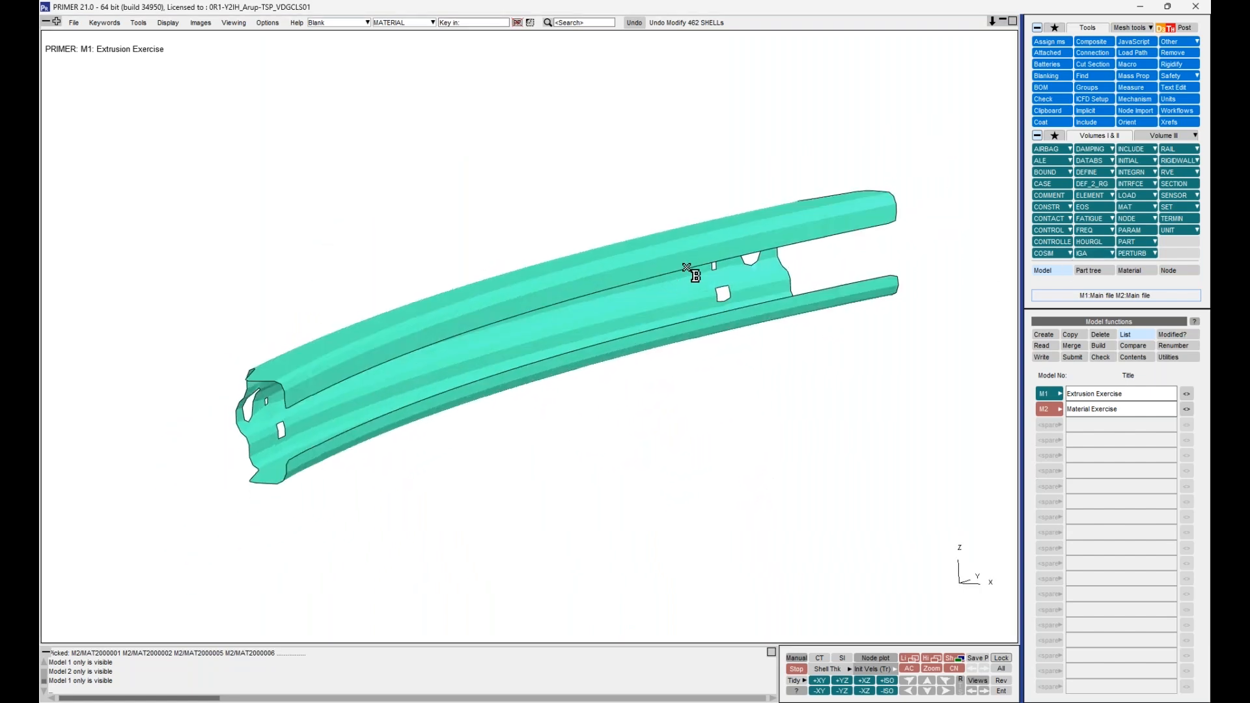
{"action": "left_click", "coordinate": [417, 22]}
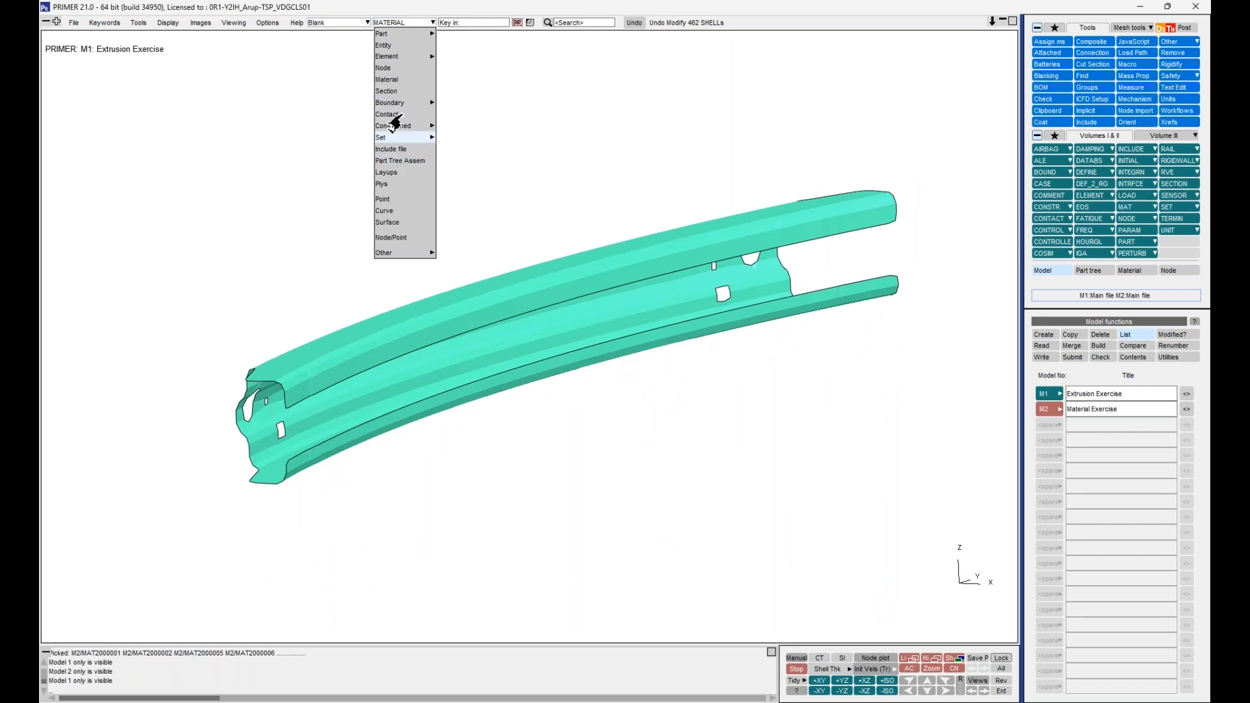
{"action": "left_click", "coordinate": [401, 91]}
{"action": "right_click", "coordinate": [542, 271]}
{"action": "left_click", "coordinate": [550, 344]}
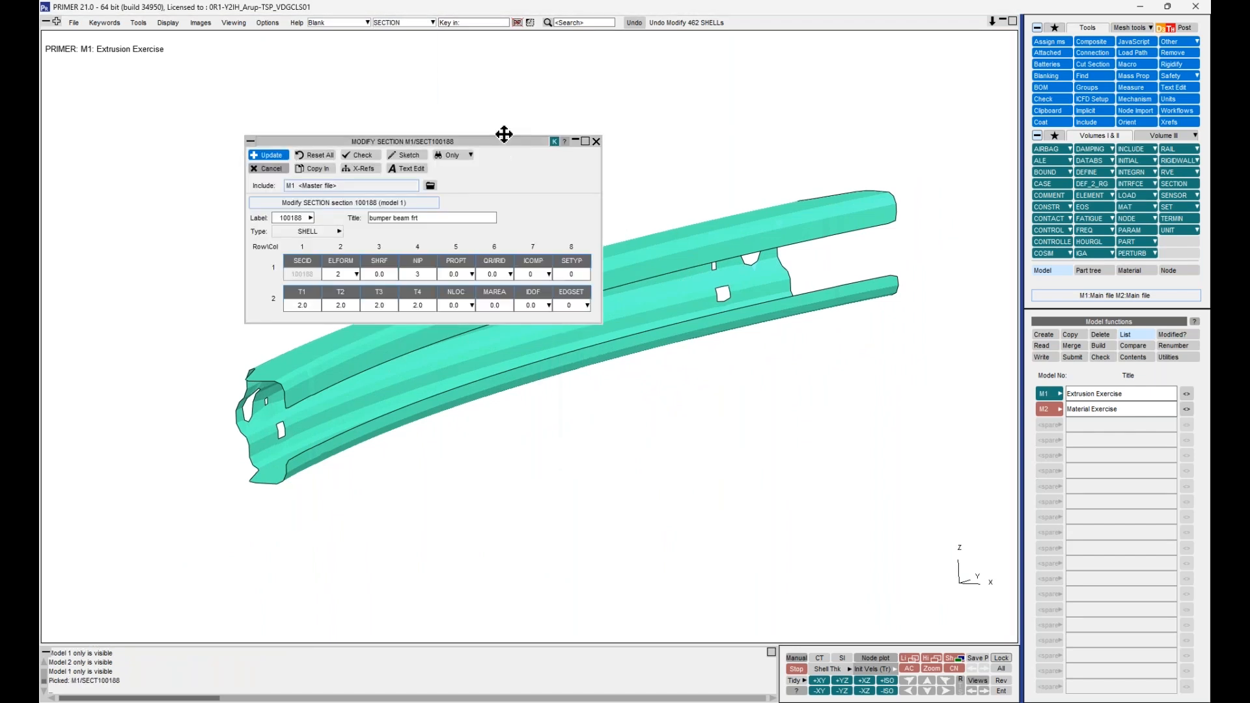
{"action": "left_click_drag", "start_coordinate": [513, 141], "coordinate": [445, 103]}
{"action": "left_click_drag", "start_coordinate": [664, 351], "coordinate": [675, 311]}
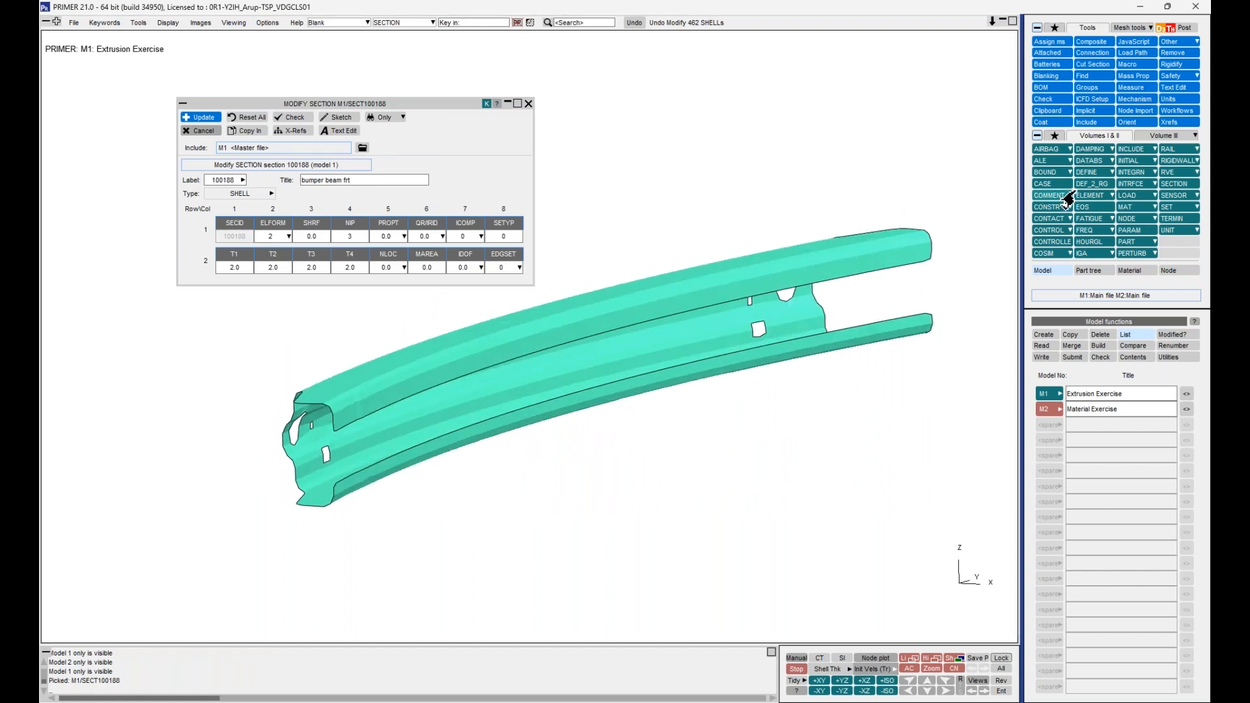
Open shell element 10764223 on the bumper beam's flange for modification and place its window clear of the beam
{"action": "left_click", "coordinate": [1093, 195]}
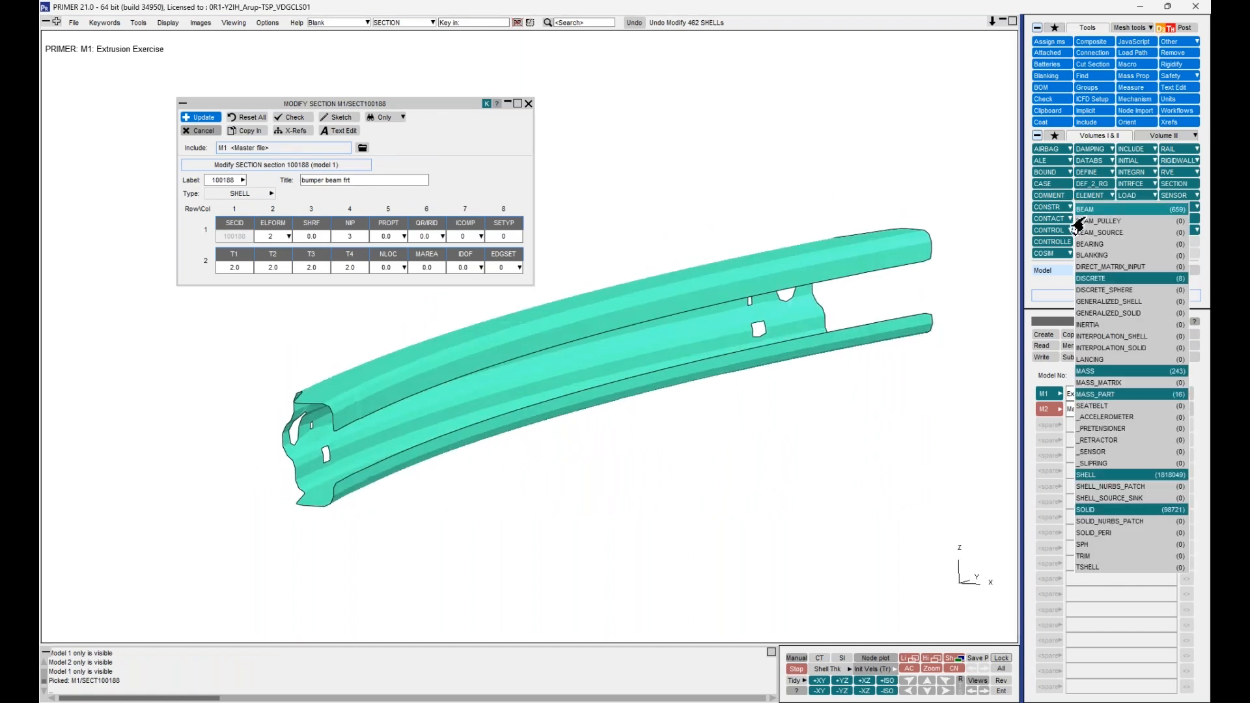
{"action": "left_click", "coordinate": [1082, 475]}
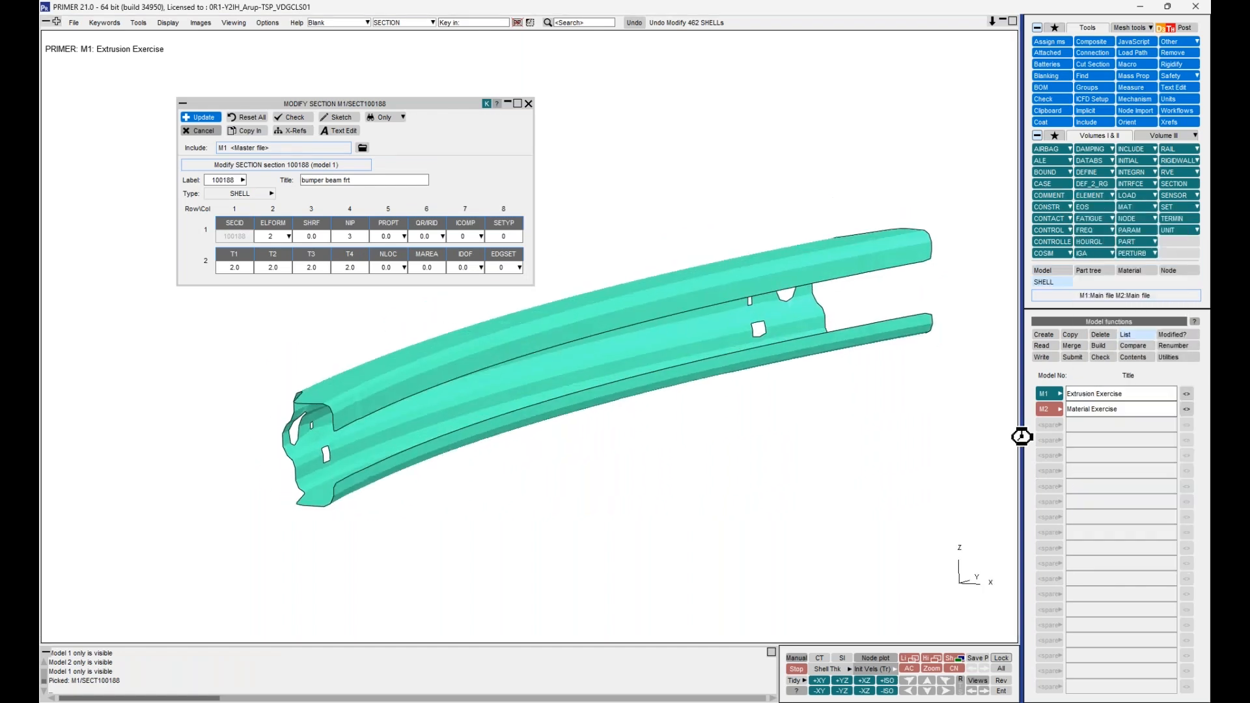
{"action": "left_click", "coordinate": [648, 318]}
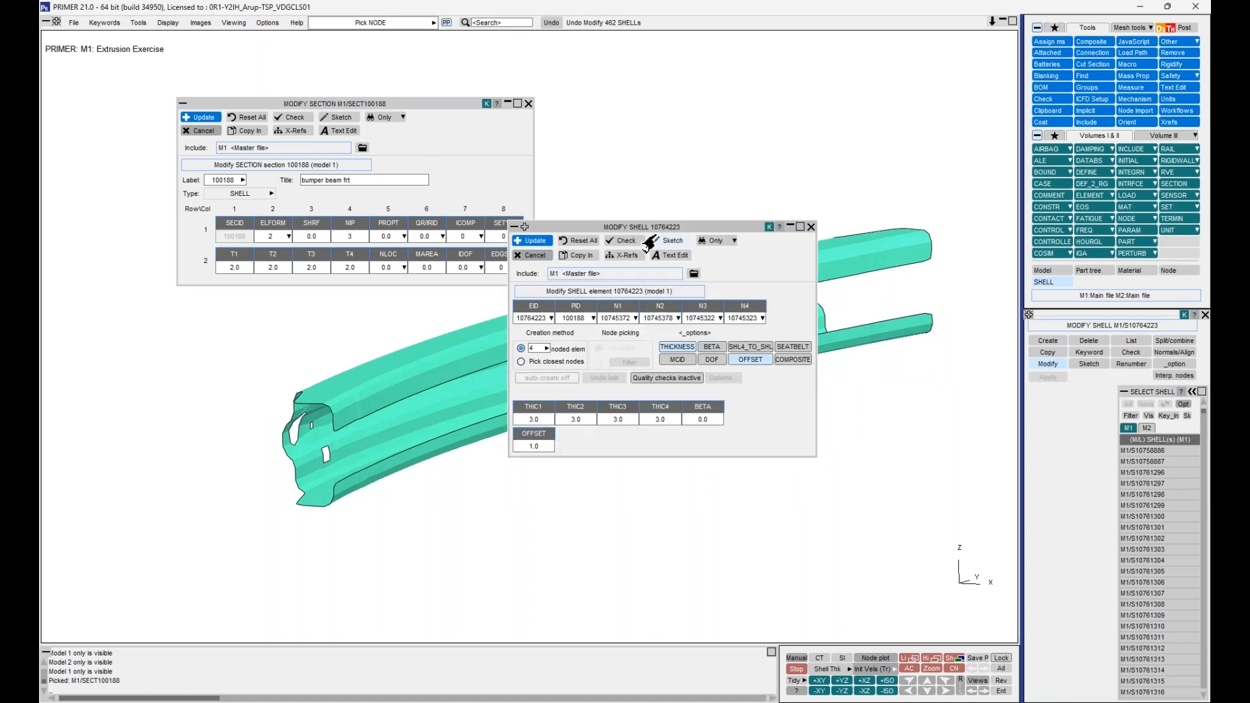
{"action": "left_click_drag", "start_coordinate": [749, 436], "coordinate": [812, 400]}
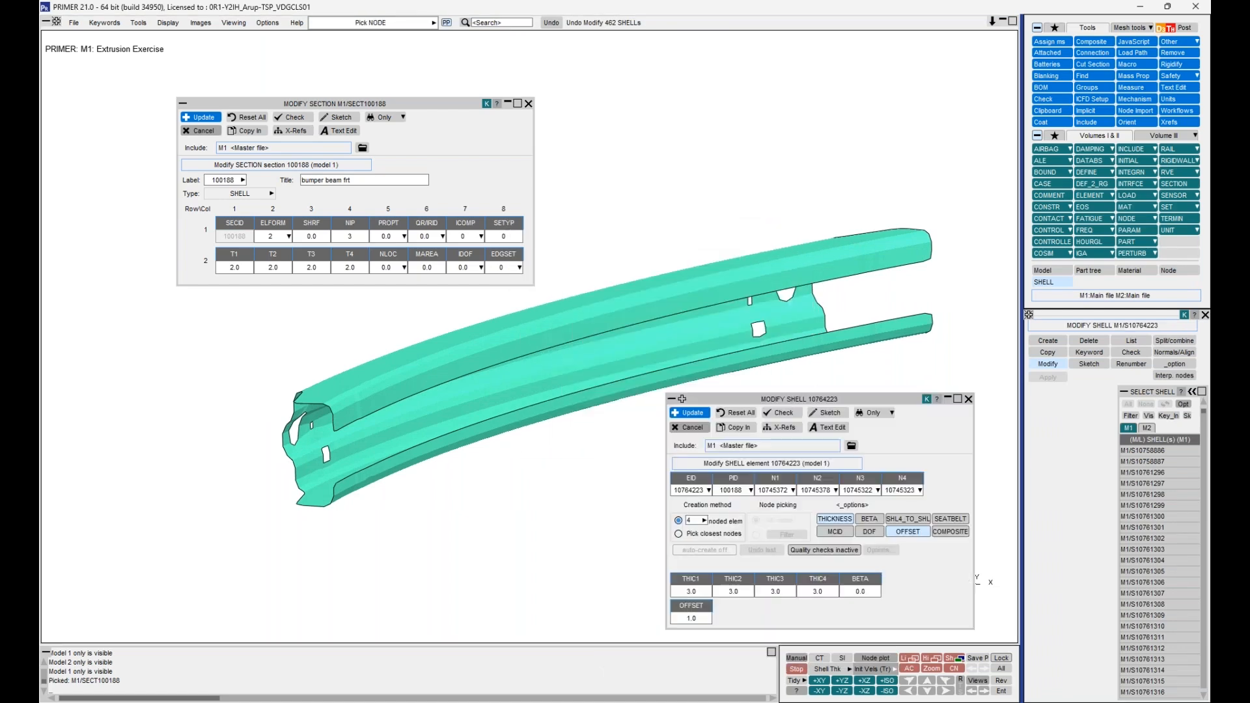
{"action": "scroll", "coordinate": [742, 317], "scroll_direction": "down", "scroll_amount": 1}
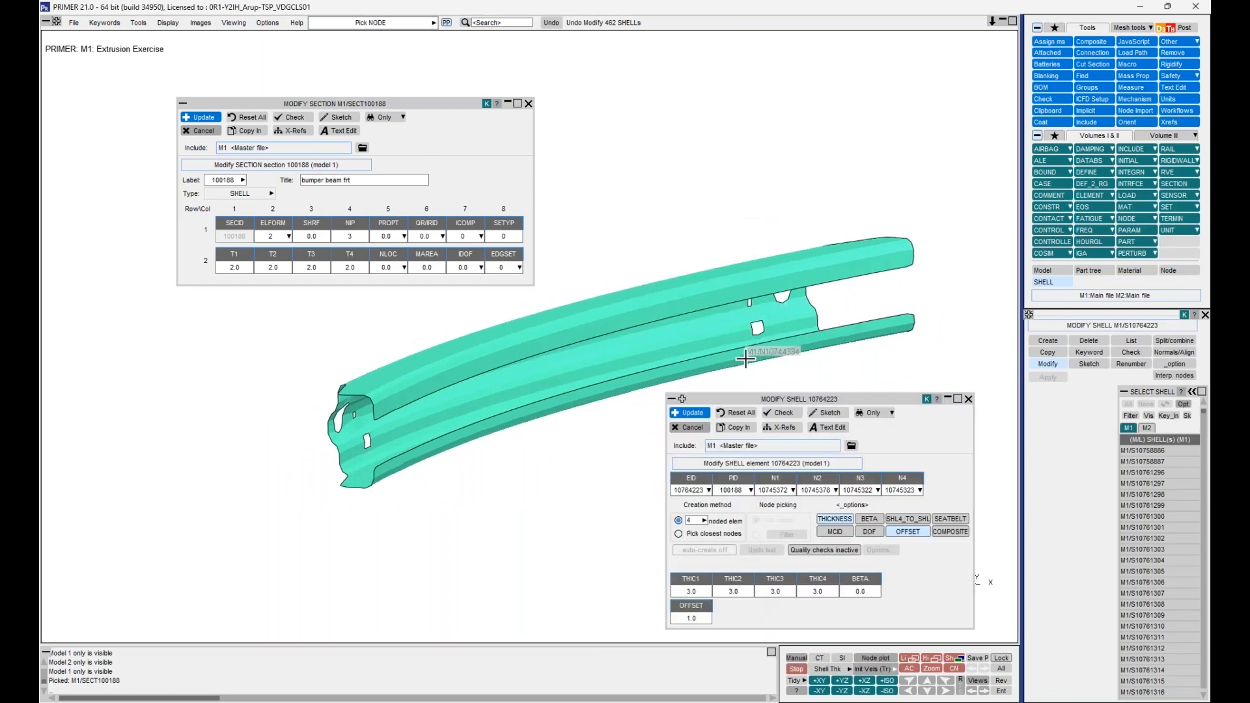
Colour the beam by shell thickness, and open shell 10763699 in the 2 mm region for modification, placing its window above the beam
{"action": "left_click", "coordinate": [840, 664]}
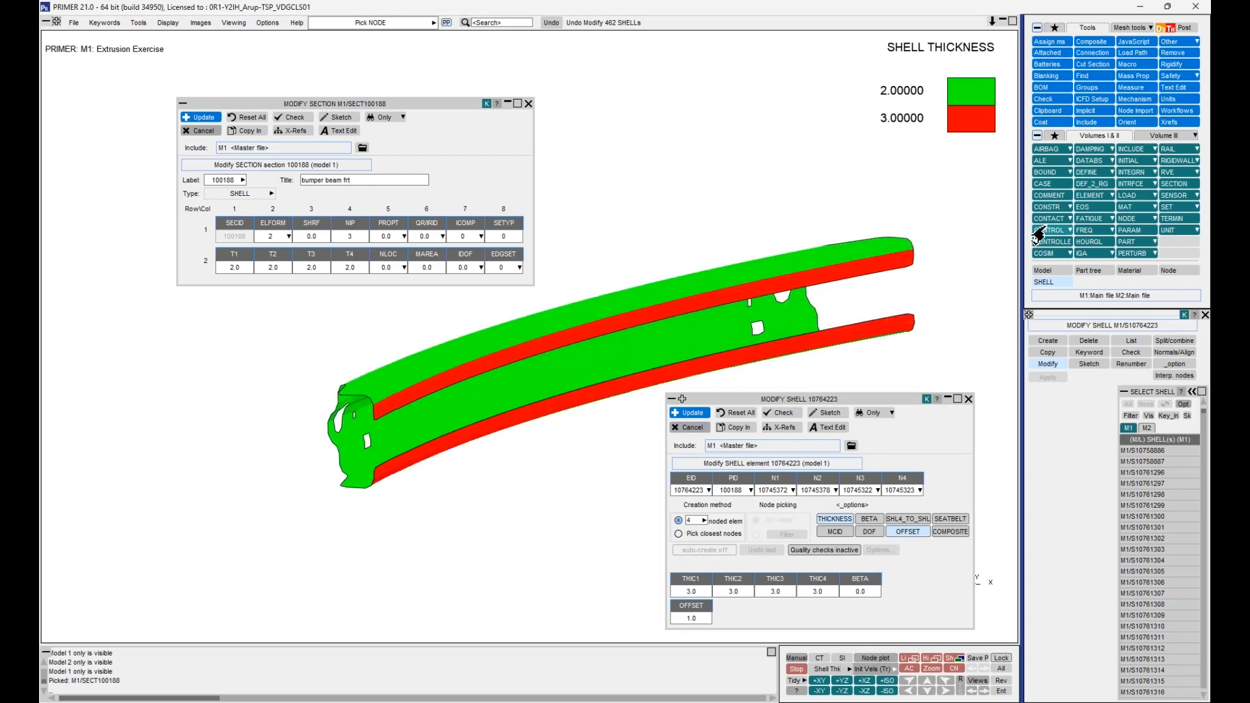
{"action": "left_click", "coordinate": [794, 254]}
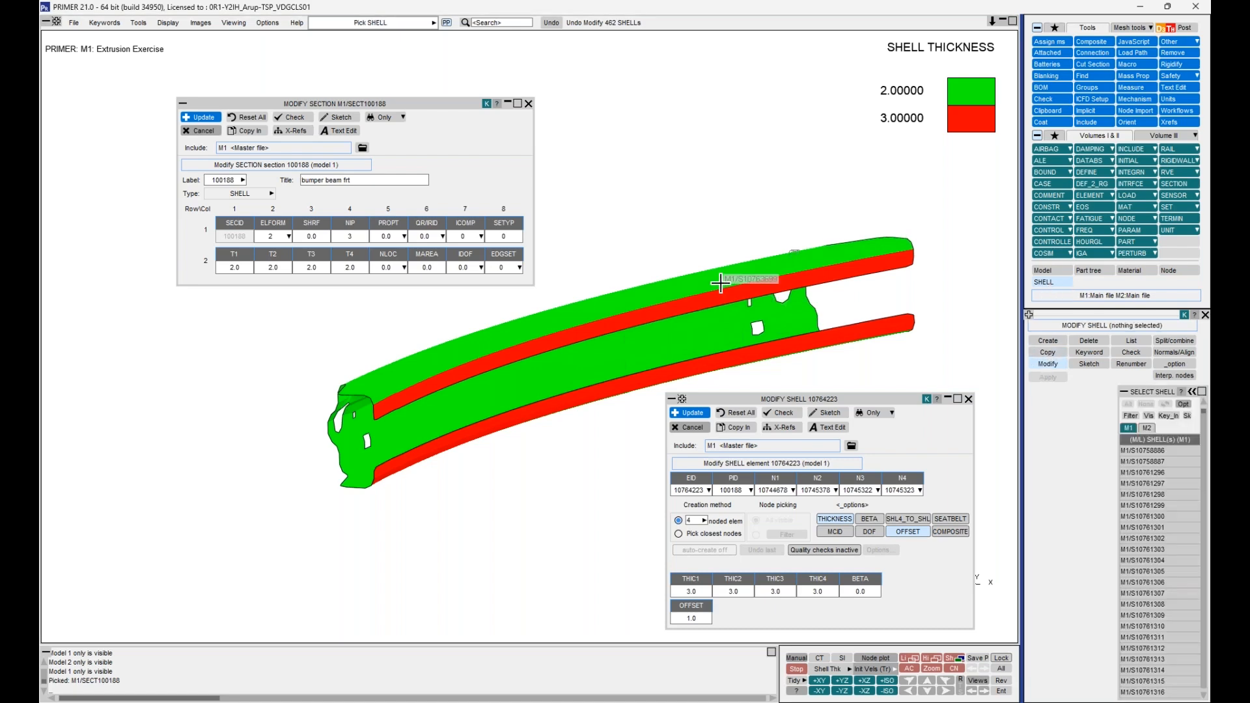
{"action": "left_click", "coordinate": [719, 286]}
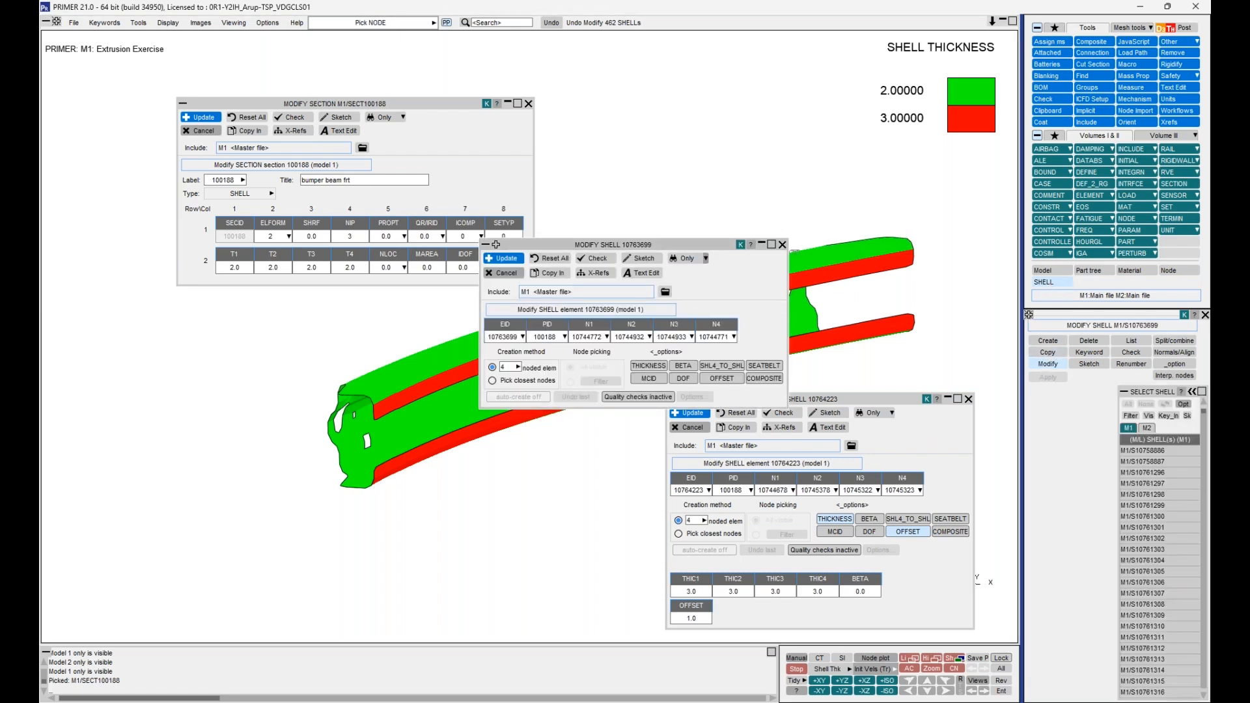
{"action": "left_click", "coordinate": [754, 86]}
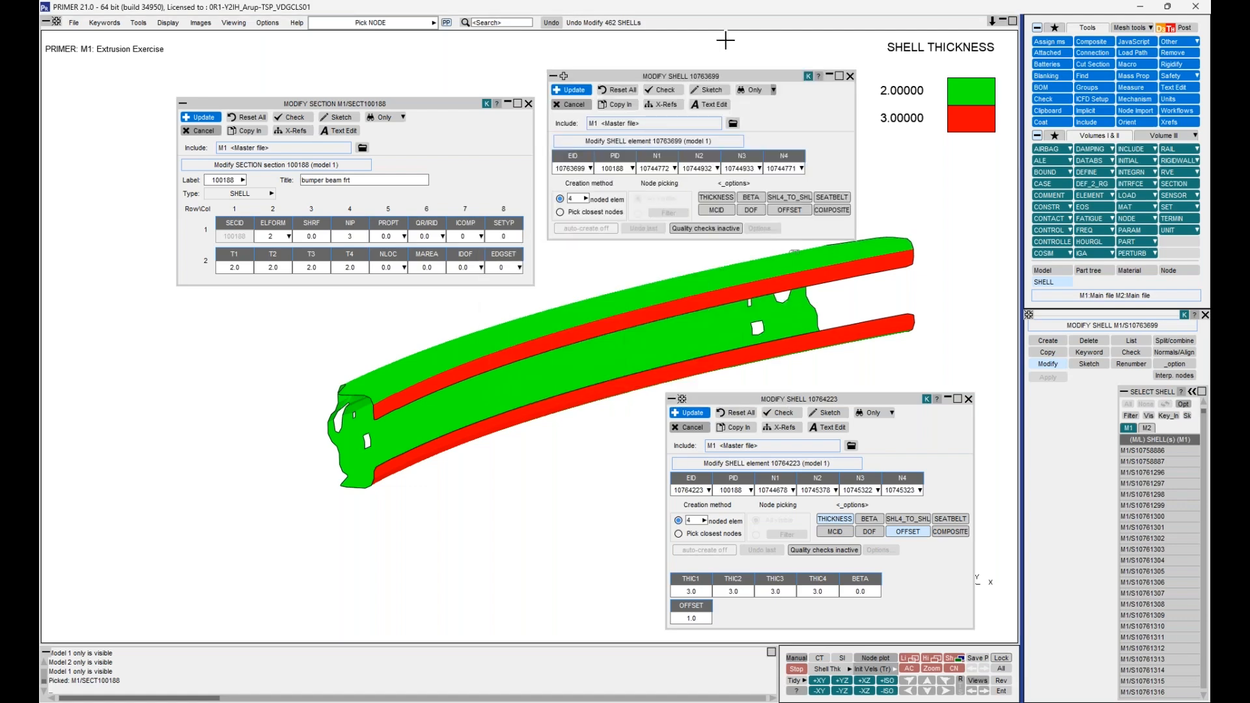